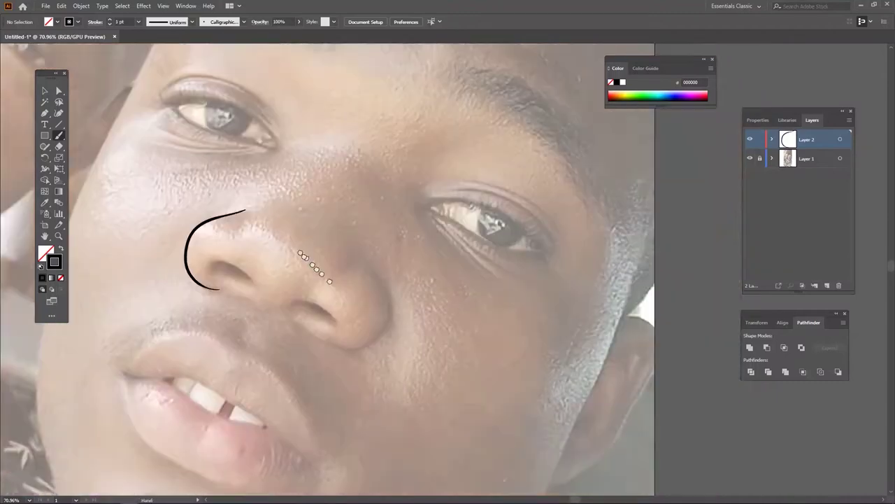
Trace the right nostril's outer curve and its opening with brush strokes.
mouse_move(294, 310)
left_mouse_down()
mouse_move(330, 329)
mouse_move(371, 260)
left_mouse_up()
scroll(351, 233, "down", 2)
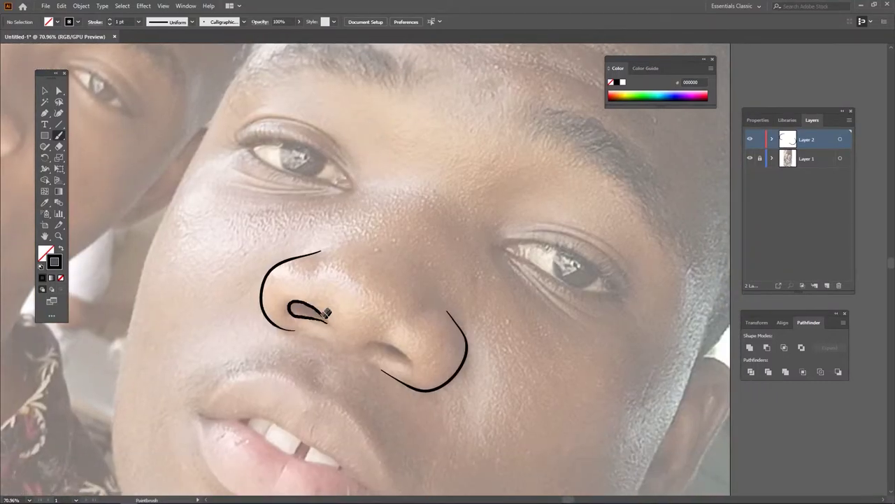
left_click_drag(409, 356, 388, 349)
scroll(410, 256, "up", 1)
scroll(315, 280, "down", 2)
Brush the upper lip's top edge, check its points, then deselect it.
mouse_move(227, 281)
left_mouse_down()
mouse_move(316, 266)
mouse_move(393, 325)
left_mouse_up()
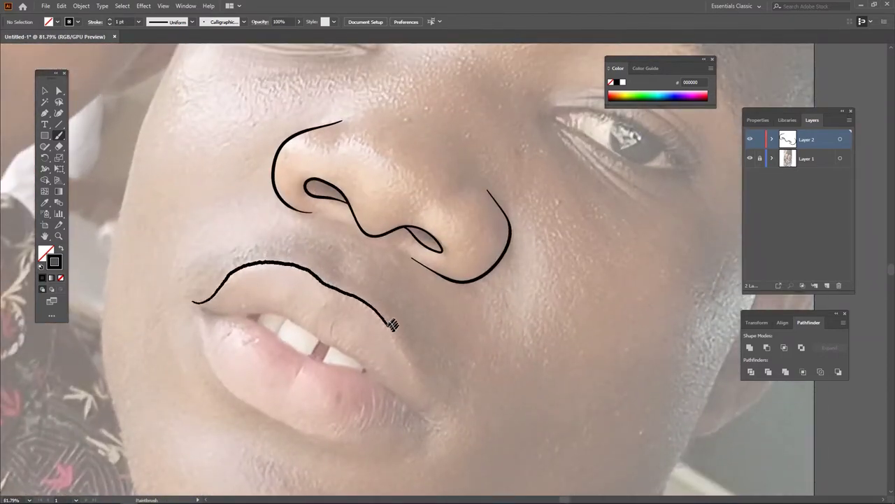
scroll(201, 238, "down", 3)
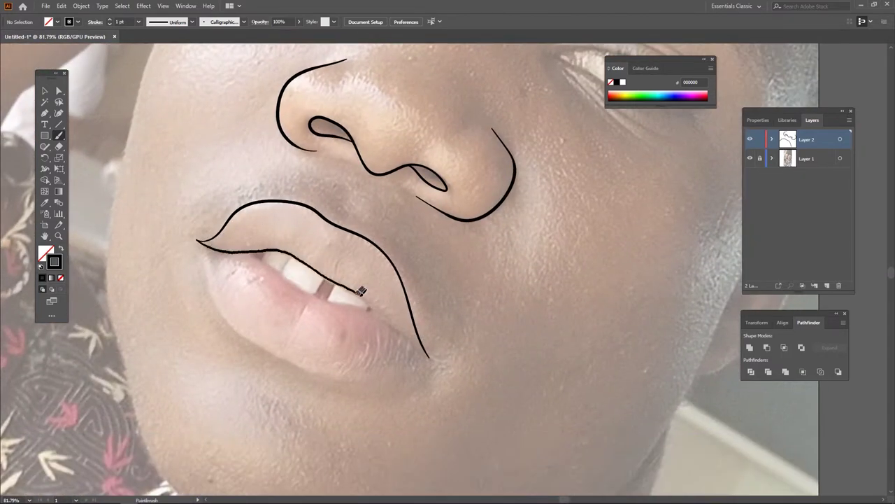
key("a")
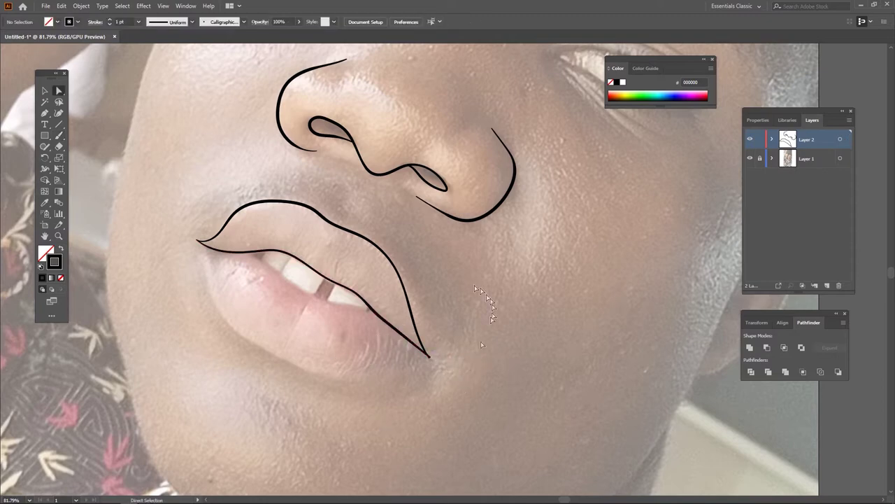
scroll(419, 400, "up", 6)
left_click(456, 314)
key("b")
scroll(470, 368, "down", 5, "alt")
scroll(233, 198, "down", 1)
key("super")
left_click(233, 198)
Redraw the lower lip outline to the corner and trace where the lips meet.
mouse_move(269, 283)
left_mouse_down()
mouse_move(399, 320)
mouse_move(455, 313)
left_mouse_up()
key("ctrl+z")
mouse_move(240, 226)
left_mouse_down()
mouse_move(304, 303)
mouse_move(455, 313)
left_mouse_up()
scroll(438, 306, "down", 1, "alt")
scroll(437, 306, "up", 2, "alt")
key("a")
scroll(410, 290, "up", 2, "alt")
scroll(426, 363, "up", 1, "alt")
left_click(425, 362)
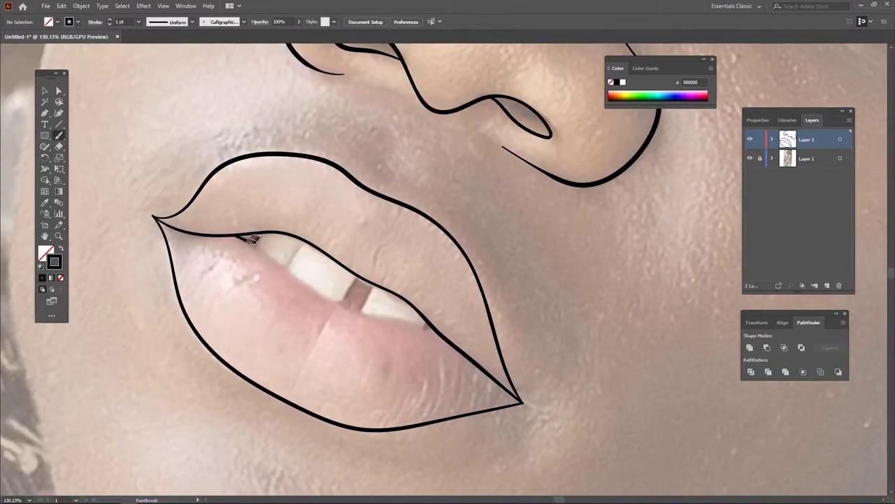
mouse_move(251, 239)
left_mouse_down()
mouse_move(350, 300)
mouse_move(440, 326)
left_mouse_up()
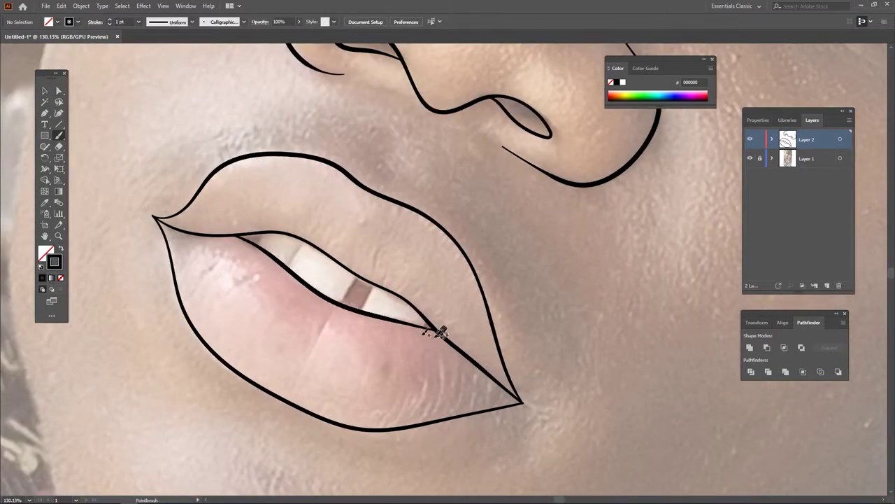
scroll(400, 304, "down", 3)
scroll(340, 267, "down", 2)
scroll(288, 258, "up", 2, "alt")
Outline the left eye with upper and lower eyelid lines and a crease above.
left_click_drag(306, 242, 385, 290)
key("ctrl+z")
mouse_move(221, 249)
left_mouse_down()
mouse_move(260, 242)
mouse_move(364, 263)
mouse_move(365, 300)
left_mouse_up()
left_click_drag(265, 263, 372, 296)
scroll(371, 296, "down", 2, "alt")
scroll(308, 294, "up", 2, "alt")
mouse_move(175, 297)
left_mouse_down()
mouse_move(203, 283)
mouse_move(294, 306)
left_mouse_up()
scroll(294, 306, "down", 2, "alt")
scroll(240, 300, "up", 2, "alt")
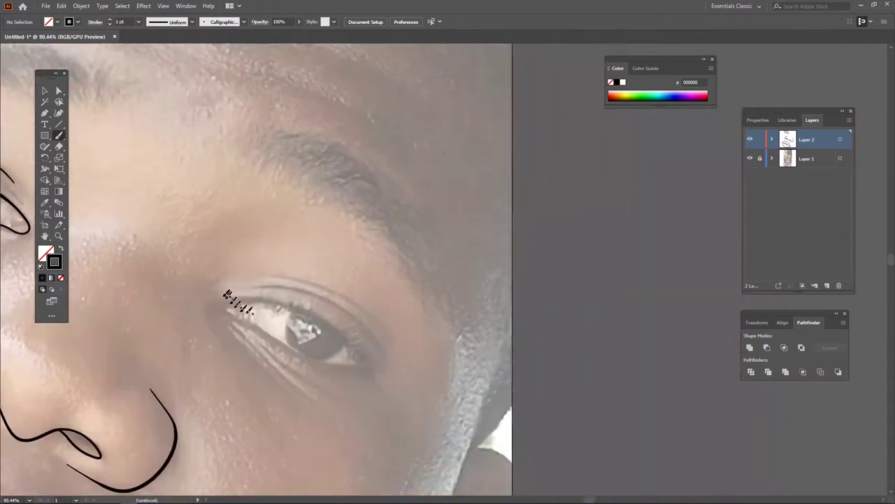
Trace the right eye's upper and lower lids plus two crease lines above it.
mouse_move(266, 300)
left_mouse_down()
mouse_move(360, 347)
mouse_move(371, 367)
left_mouse_up()
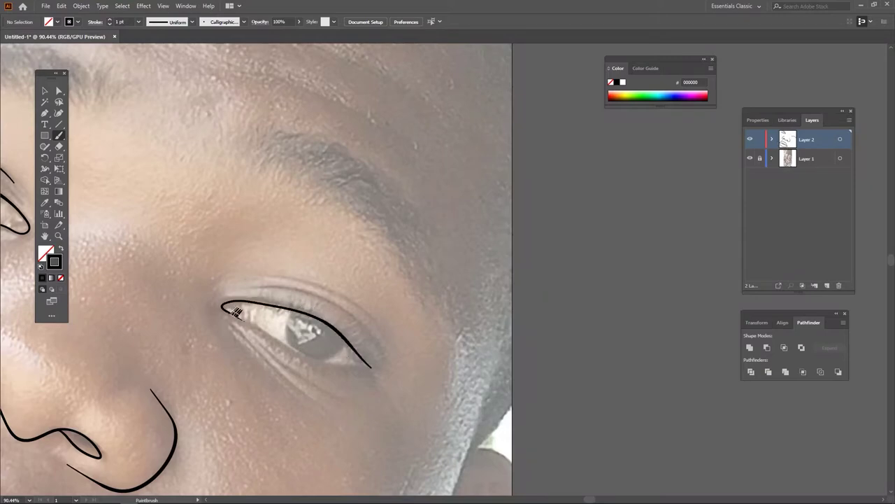
left_click_drag(305, 348, 370, 367)
scroll(371, 367, "down", 2, "alt")
scroll(214, 252, "up", 1, "alt")
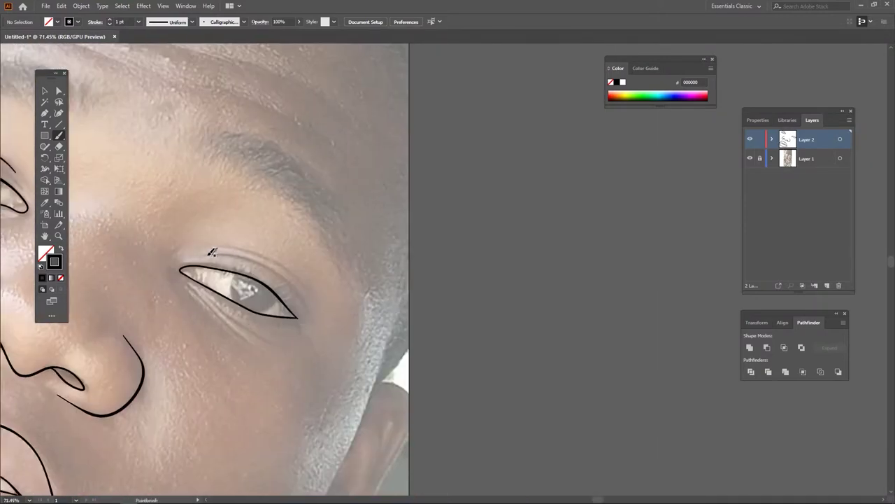
left_click_drag(274, 265, 296, 286)
scroll(296, 286, "up", 1)
left_click_drag(210, 260, 301, 298)
scroll(364, 310, "up", 3, "alt")
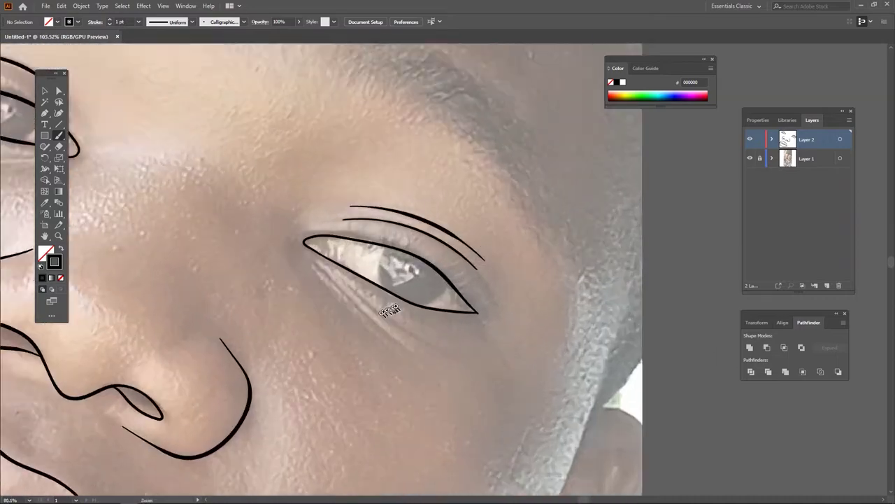
scroll(351, 358, "down", 3, "alt")
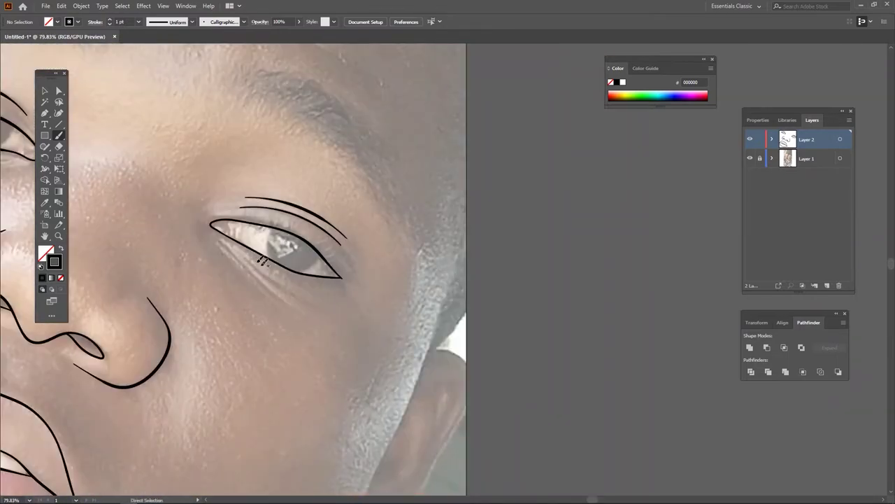
Add an extra under-eye line beneath each eye.
left_click_drag(256, 271, 312, 320)
scroll(312, 320, "down", 3, "alt")
scroll(105, 175, "up", 2, "alt")
left_click_drag(149, 293, 237, 313)
scroll(331, 307, "down", 5, "alt")
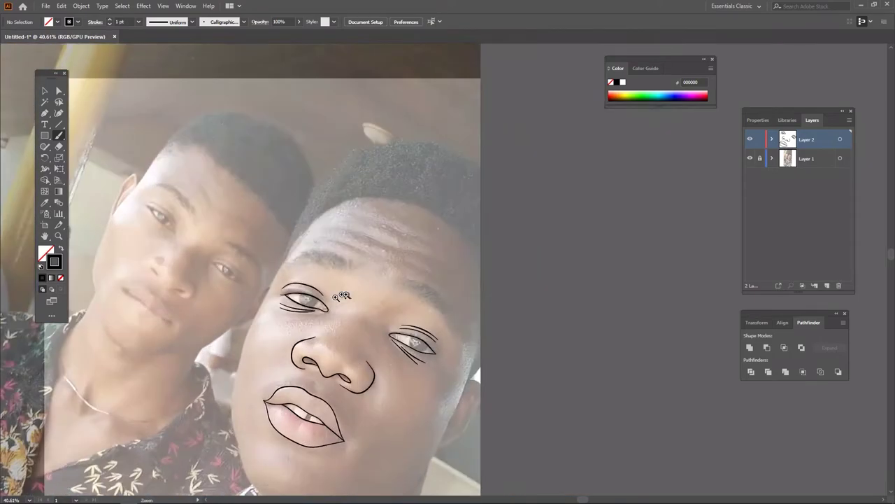
scroll(429, 306, "up", 2, "alt")
Open the Pencil tool options and confirm them.
scroll(429, 306, "down", 1, "alt")
scroll(265, 220, "up", 2, "alt")
scroll(342, 186, "up", 2, "alt")
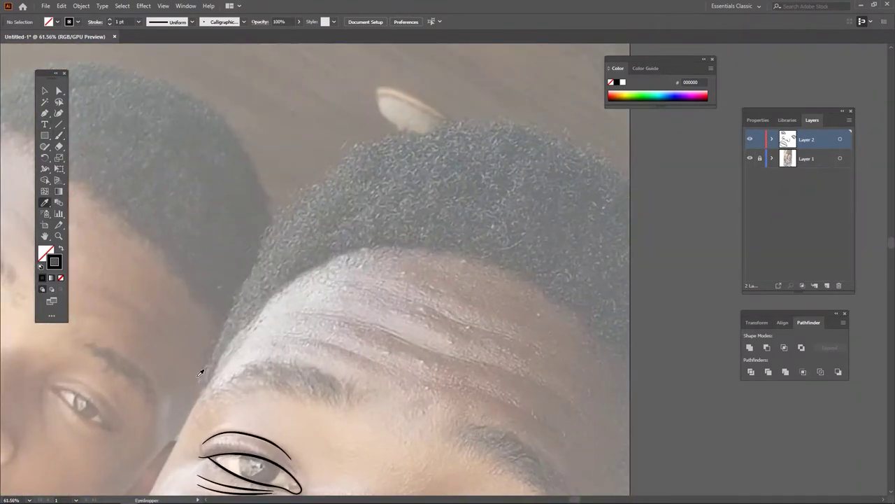
double_click(43, 146)
left_click(453, 324)
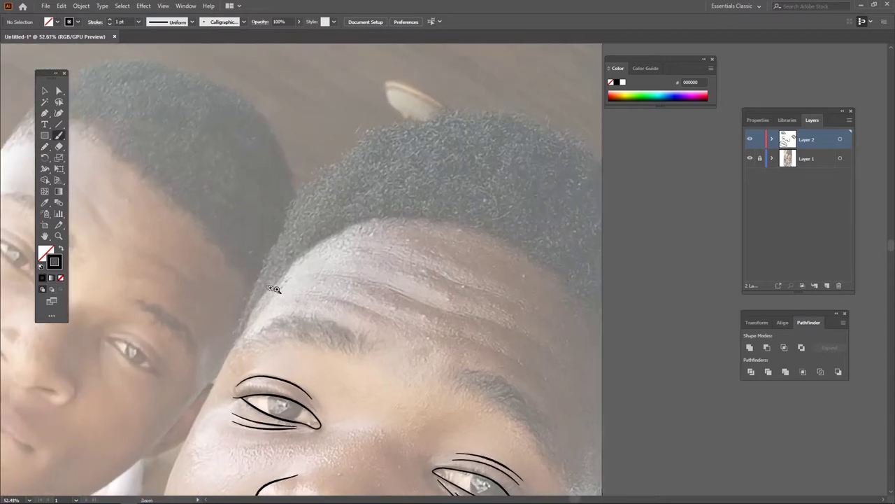
Set the stroke weight to 2 pt and draw lines up the side of the hair.
left_click(110, 20)
left_click_drag(237, 315, 306, 194)
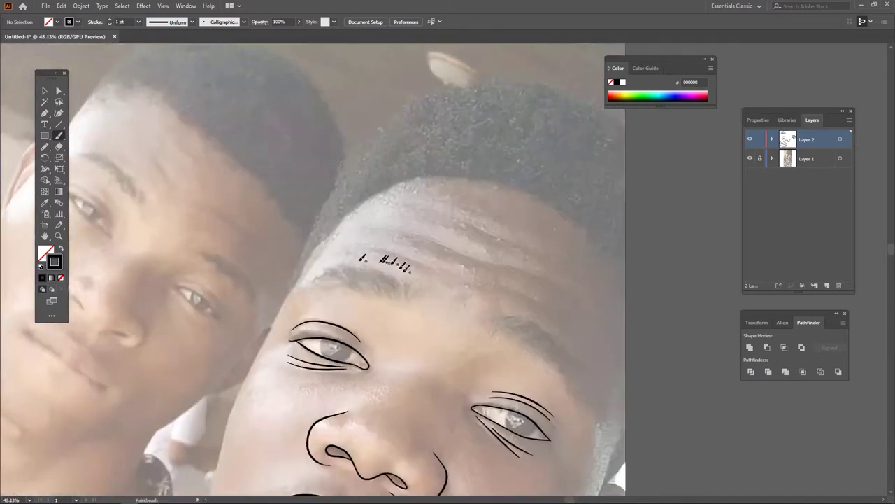
mouse_move(233, 376)
left_mouse_down()
mouse_move(330, 183)
mouse_move(518, 105)
left_mouse_up()
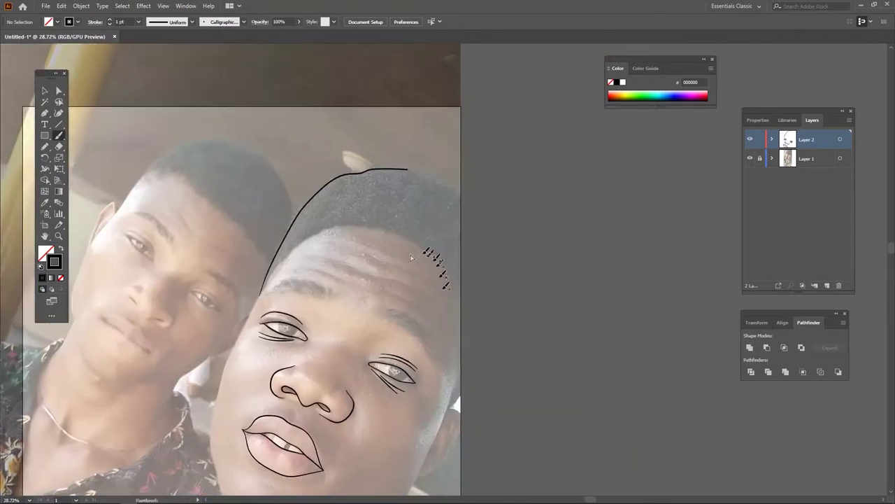
scroll(285, 285, "up", 5)
Trace the top outline of the hair and the hairline across the forehead.
mouse_move(256, 271)
left_mouse_down()
mouse_move(423, 135)
mouse_move(227, 216)
left_mouse_up()
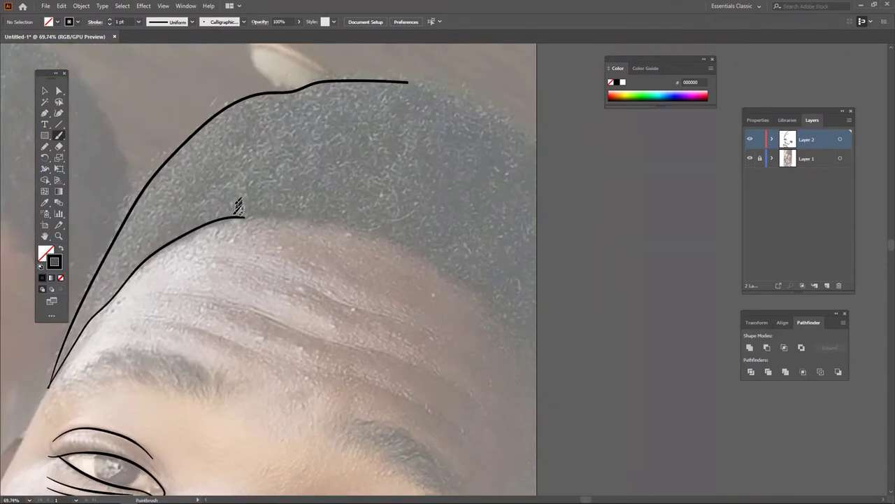
mouse_move(289, 217)
left_mouse_down()
mouse_move(434, 261)
mouse_move(348, 174)
mouse_move(434, 260)
left_mouse_up()
key("ctrl+z")
scroll(434, 260, "down", 3)
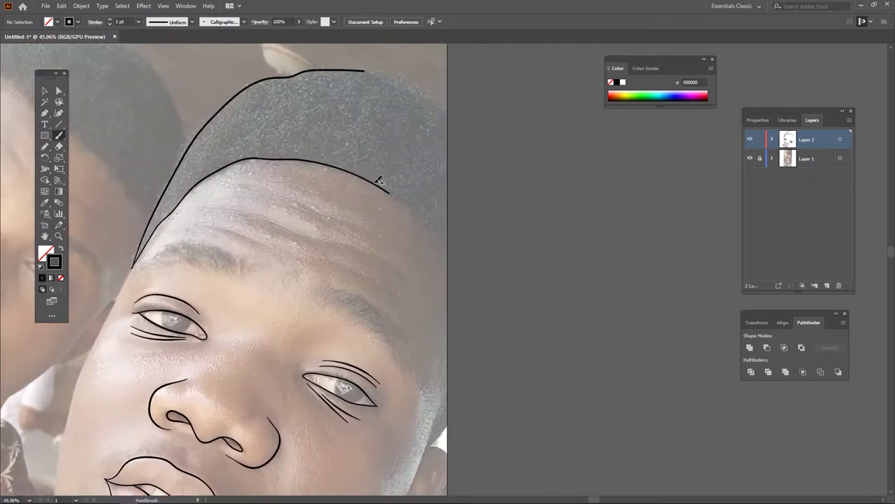
scroll(379, 180, "up", 3)
left_click_drag(325, 175, 420, 266)
scroll(392, 203, "down", 2)
scroll(246, 202, "up", 3)
left_click_drag(70, 223, 346, 233)
scroll(413, 272, "down", 3)
scroll(280, 276, "up", 2)
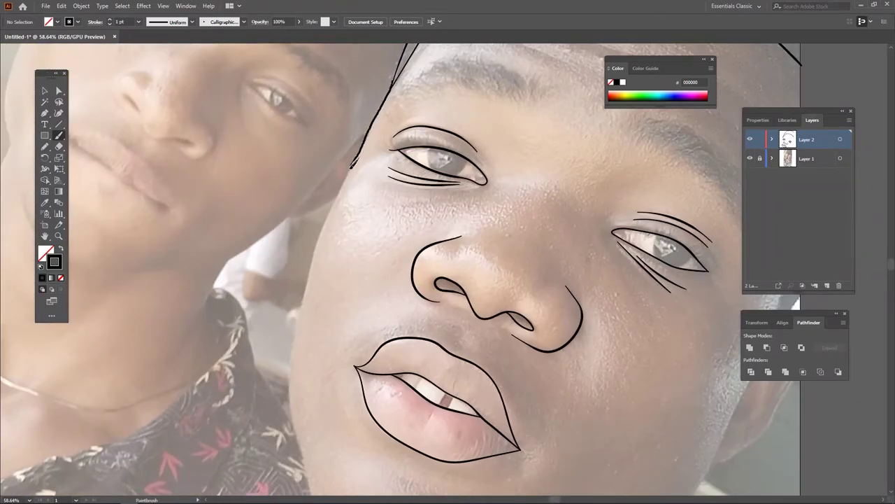
Draw the left cheek and jawline down toward the chin.
left_click_drag(309, 295, 269, 315)
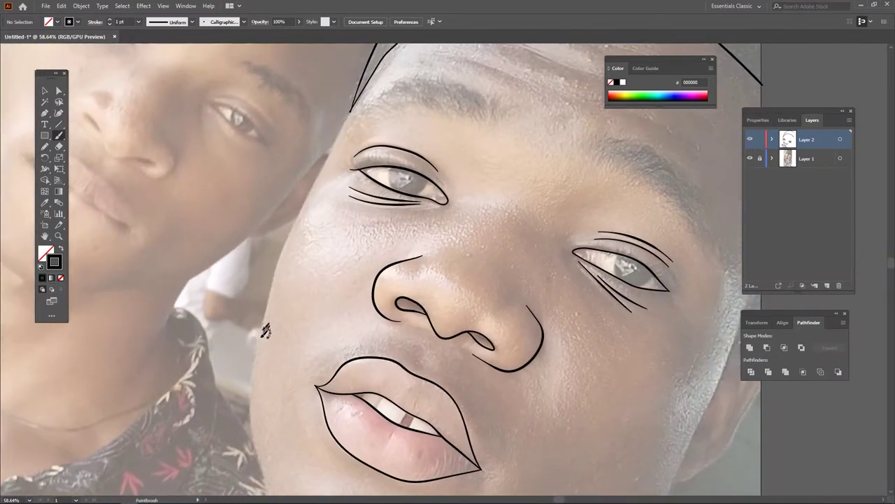
left_click_drag(285, 249, 361, 98)
scroll(329, 231, "down", 1)
scroll(314, 294, "down", 4)
mouse_move(303, 359)
left_mouse_down()
mouse_move(261, 291)
mouse_move(245, 174)
mouse_move(250, 126)
left_mouse_up()
scroll(260, 280, "up", 4)
Reshape the cheek outline with Direct Selection, then deselect and return to the brush.
key("a")
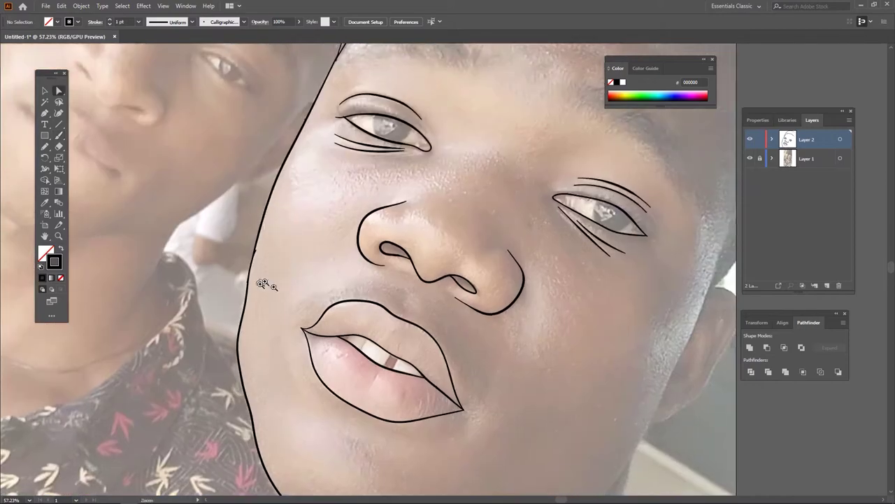
scroll(260, 279, "up", 5)
left_click(229, 244)
mouse_move(441, 280)
left_mouse_down()
mouse_move(256, 224)
mouse_move(230, 301)
left_mouse_up()
left_click(257, 178)
key("ctrl+shift+a")
key("b")
scroll(291, 223, "down", 2)
scroll(392, 200, "down", 5)
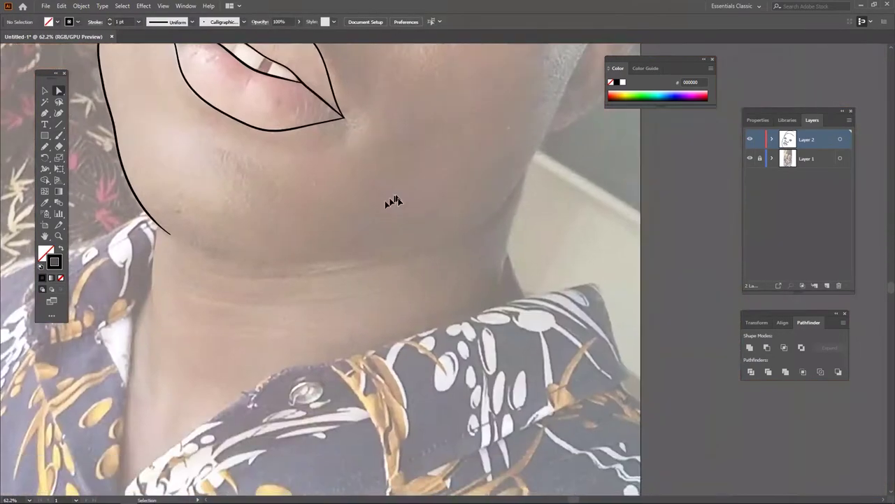
Brush the jawline down toward the neck and extend it along the neck.
scroll(280, 202, "down", 2)
left_click_drag(198, 216, 336, 249)
scroll(336, 249, "down", 4)
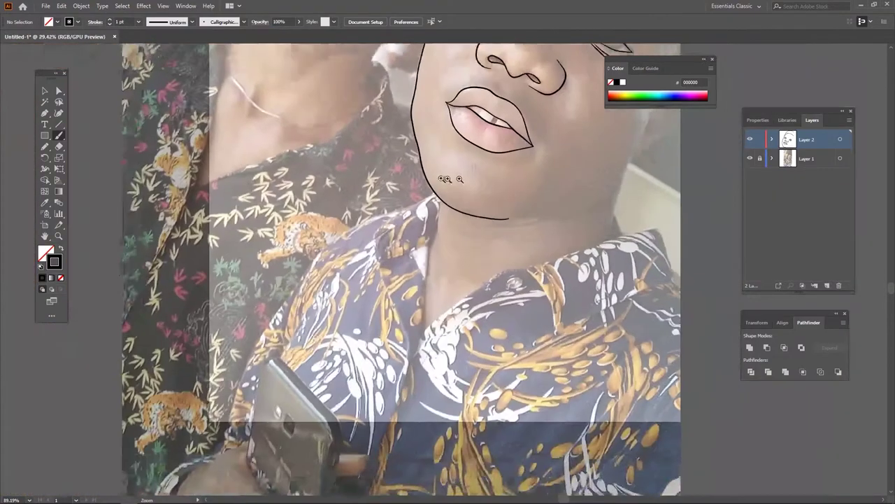
scroll(329, 210, "up", 2)
left_click_drag(301, 291, 524, 236)
scroll(524, 235, "up", 2)
scroll(524, 264, "up", 2)
scroll(451, 302, "up", 3)
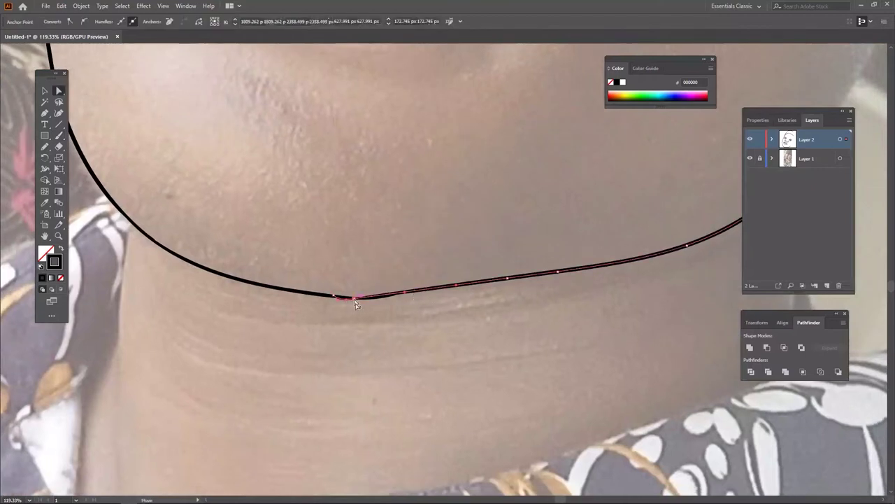
Smooth the dip in the neck line by moving its anchor point right.
key("a")
left_click(342, 301)
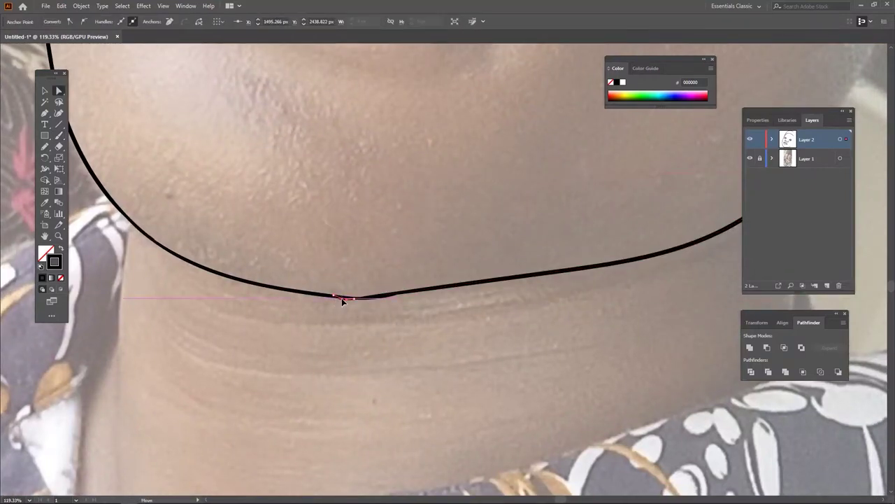
key("ctrl+shift+a")
left_click(423, 295)
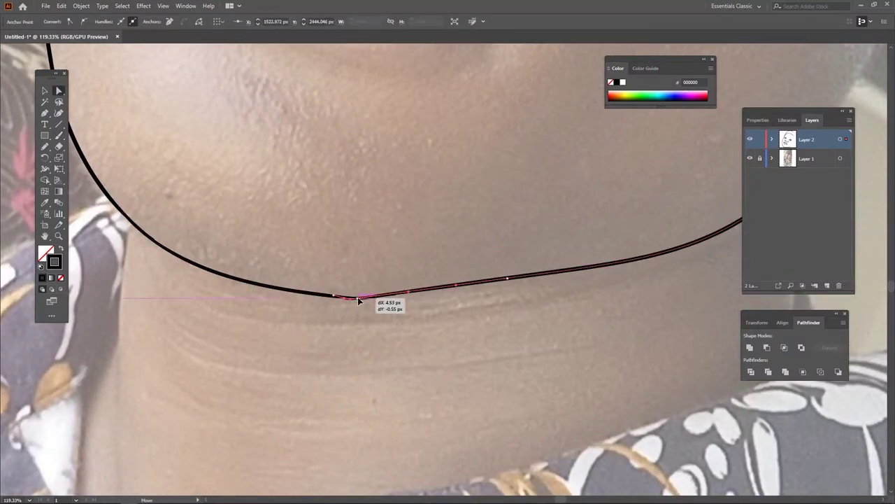
left_click_drag(356, 300, 395, 301)
scroll(378, 301, "down", 5)
scroll(420, 238, "up", 3)
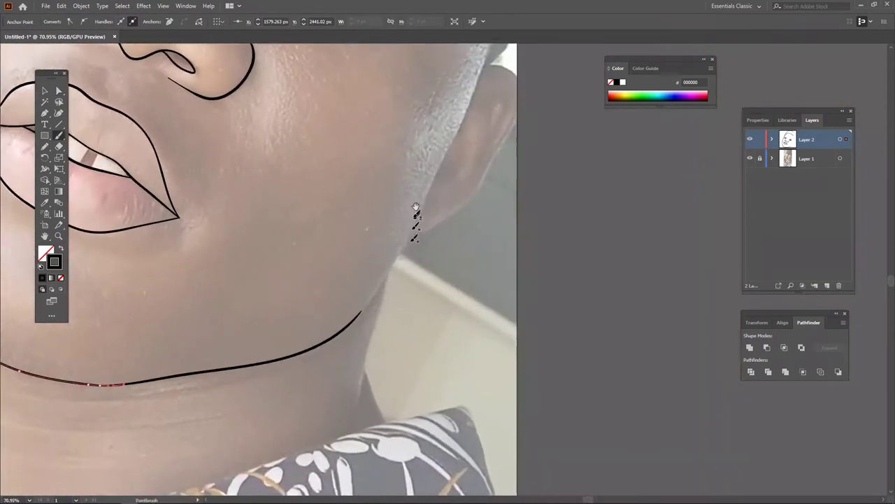
With the Paintbrush, extend the jaw outline downward past the ear.
key("b")
left_click_drag(378, 258, 354, 238)
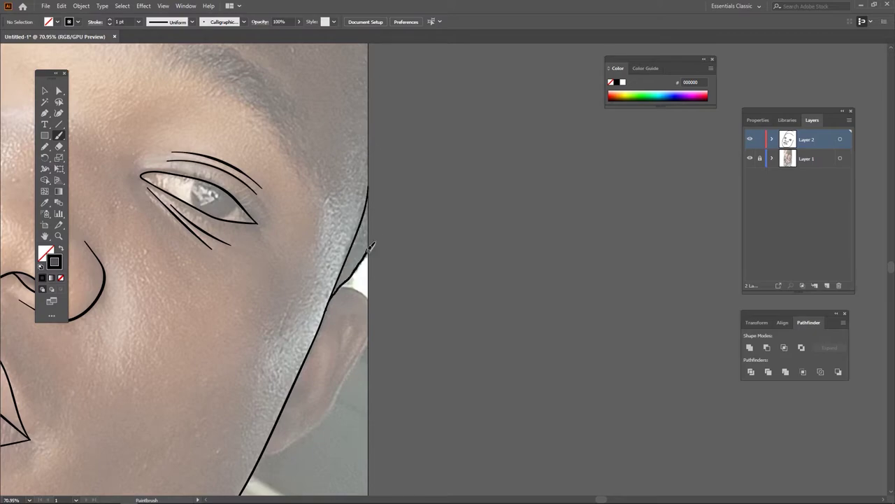
scroll(370, 248, "down", 4)
scroll(412, 246, "up", 2)
scroll(411, 247, "up", 1)
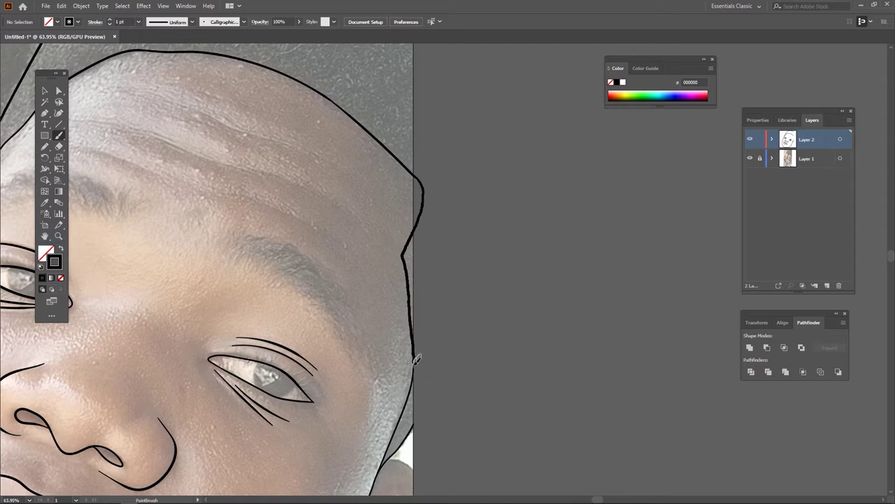
scroll(416, 357, "down", 3)
scroll(430, 217, "up", 3)
left_click_drag(417, 236, 414, 336)
scroll(459, 206, "down", 3)
scroll(292, 274, "up", 3)
scroll(292, 274, "up", 2)
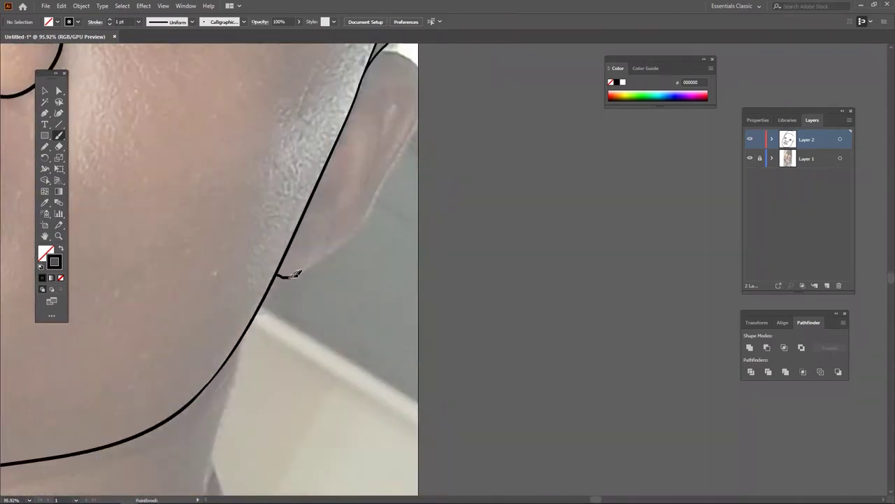
Trace the ear's outer outline plus a short inner-ear line.
left_click_drag(379, 195, 373, 57)
scroll(373, 57, "down", 1)
mouse_move(293, 307)
left_mouse_down()
mouse_move(322, 274)
mouse_move(328, 225)
mouse_move(319, 275)
left_mouse_up()
scroll(300, 223, "right", 1)
scroll(319, 274, "down", 3)
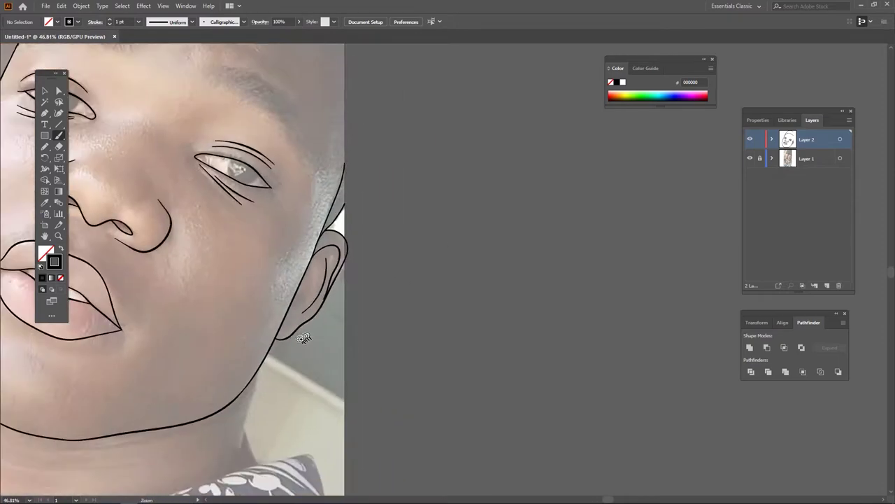
scroll(331, 321, "up", 4)
left_click(245, 362, "ctrl")
scroll(239, 309, "down", 3)
scroll(284, 289, "up", 3)
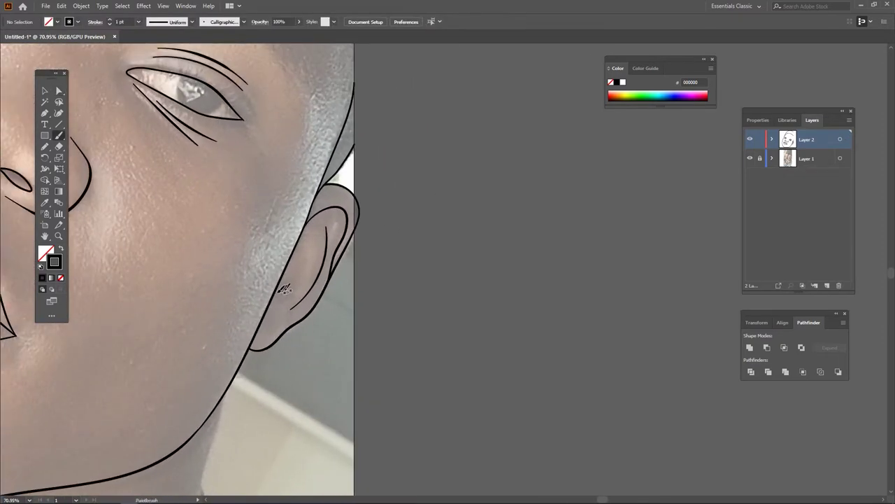
scroll(311, 230, "down", 3)
scroll(290, 266, "up", 3)
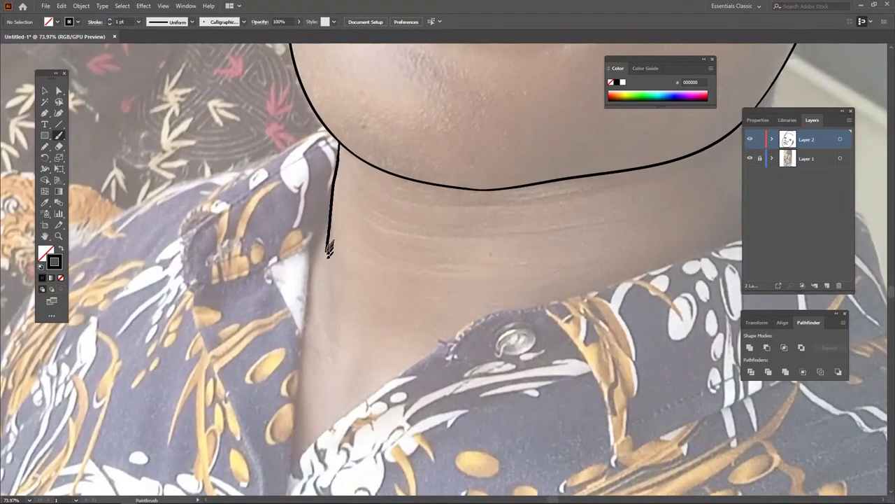
scroll(328, 248, "down", 3)
scroll(308, 300, "up", 4)
Draw the two neck lines running from the jaw down to the shirt.
left_click_drag(294, 412, 340, 221)
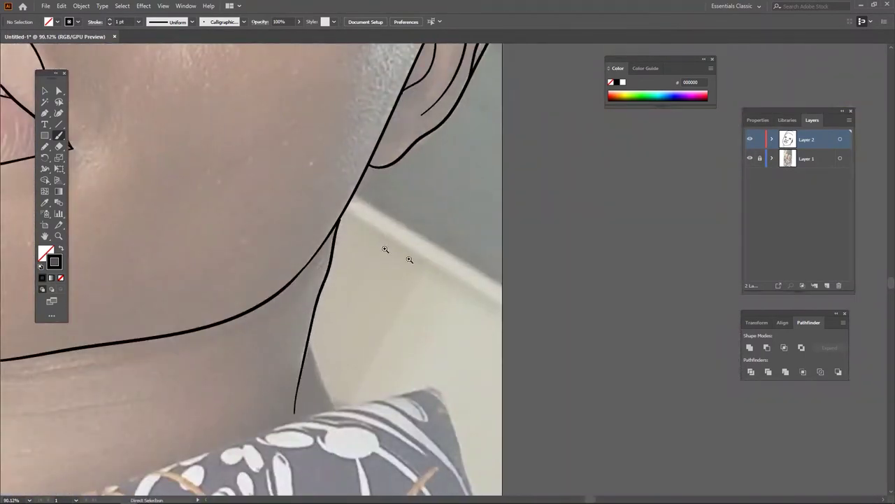
scroll(313, 207, "up", 1)
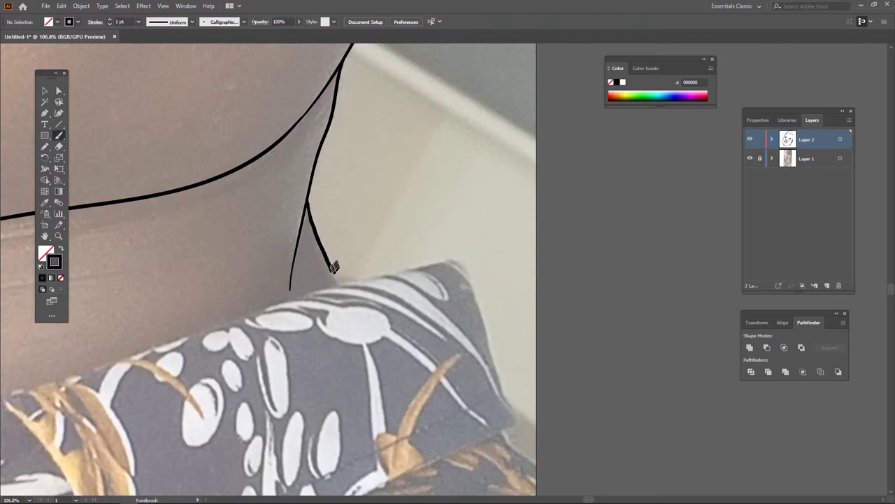
scroll(334, 266, "down", 3)
scroll(293, 280, "up", 3)
left_click_drag(269, 411, 306, 143)
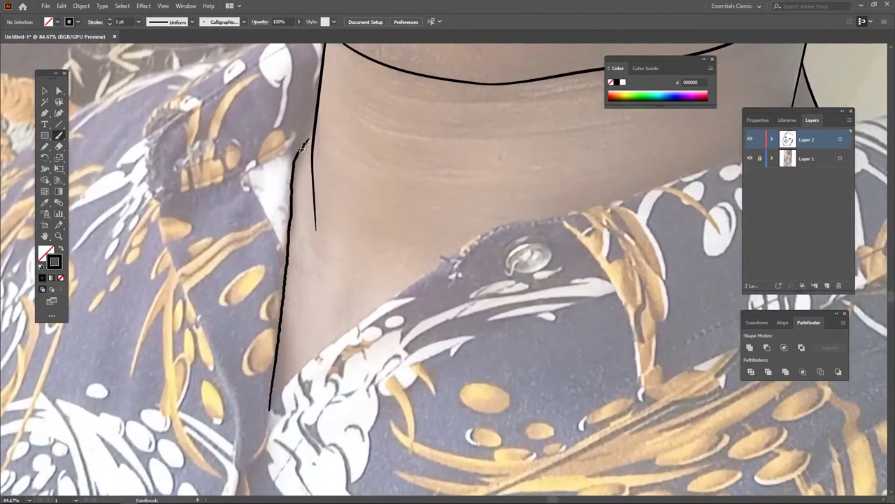
scroll(305, 144, "down", 3)
scroll(431, 230, "up", 2)
scroll(366, 296, "up", 1)
scroll(222, 334, "up", 1)
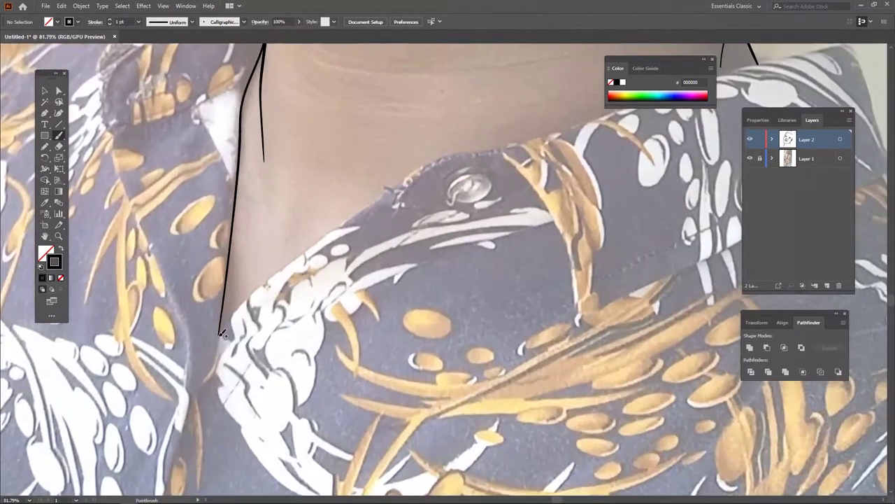
scroll(404, 180, "up", 1)
Trace the shirt collar edge until it meets the neck line.
mouse_move(256, 236)
left_mouse_down()
mouse_move(341, 186)
mouse_move(438, 166)
left_mouse_up()
scroll(183, 249, "up", 1)
left_click_drag(184, 249, 350, 192)
left_click_drag(467, 192, 320, 237)
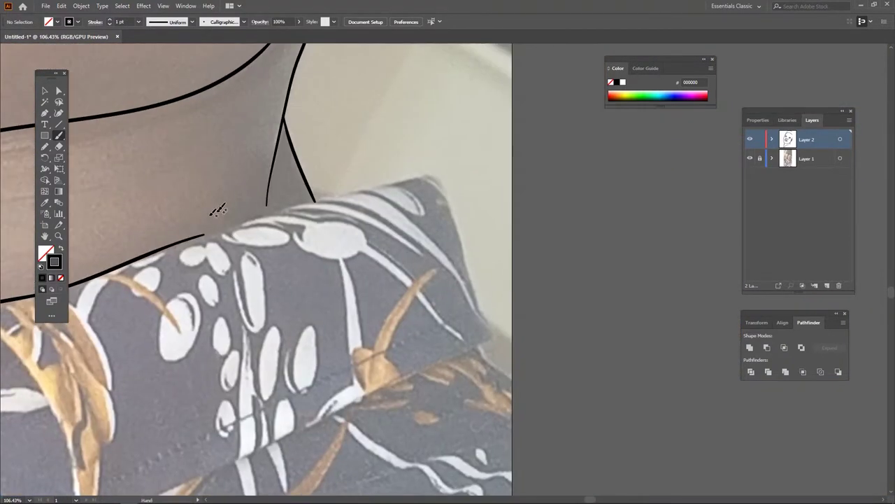
left_click_drag(231, 224, 314, 200)
Fit the artboard in view and toggle Layer 1's visibility to check the line art.
key("a")
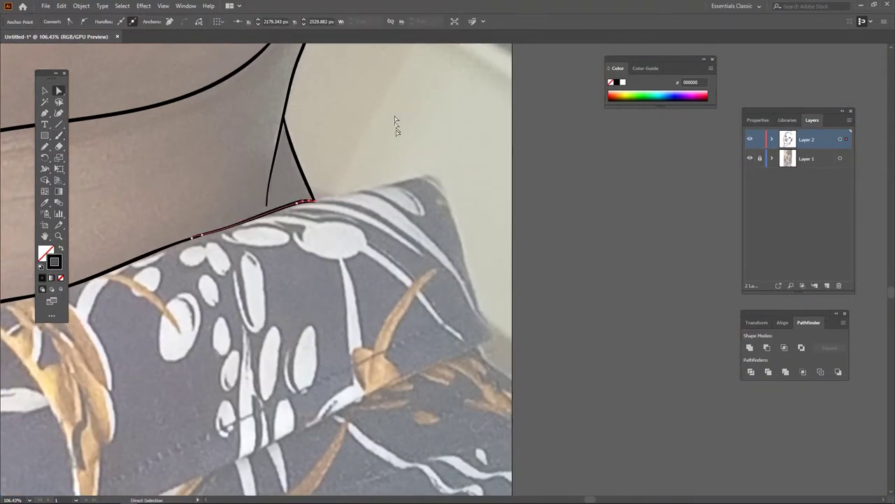
key("ctrl+0")
left_click(750, 158)
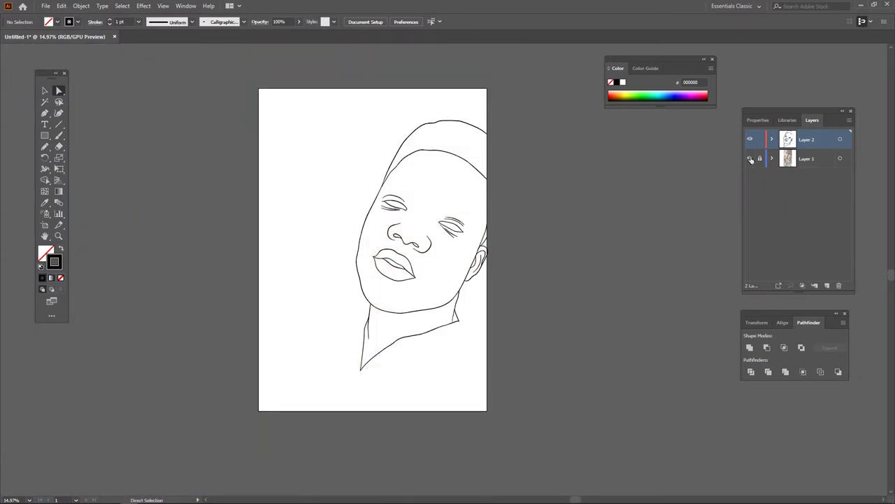
left_click(752, 160)
scroll(280, 265, "up", 6)
key("n")
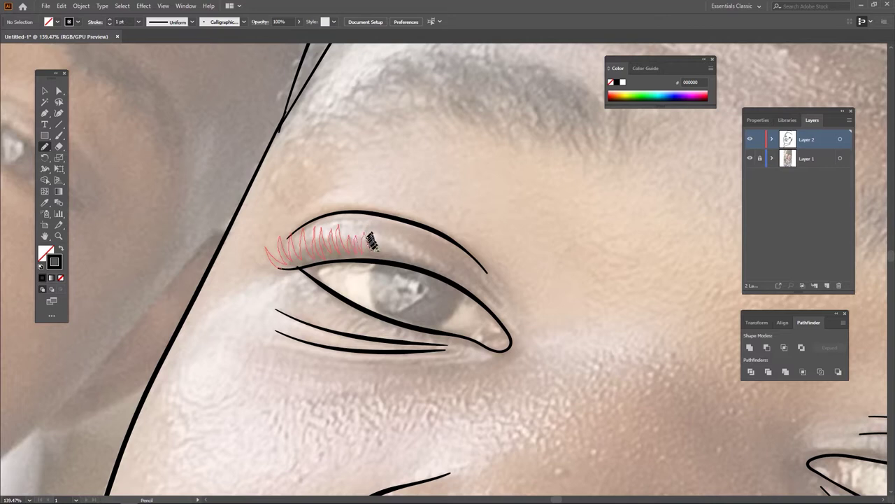
Swap to black fill, draw the remaining left upper-lid lashes, then a black iris.
key("shift+x")
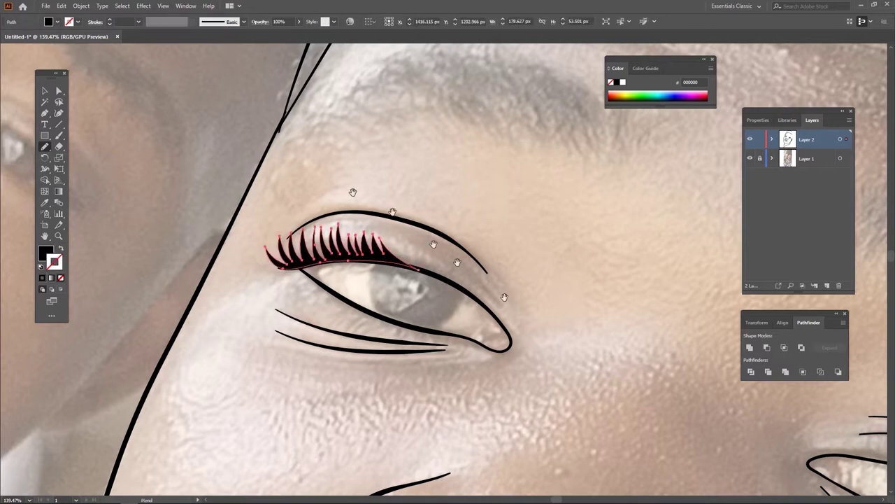
left_click_drag(405, 255, 224, 238)
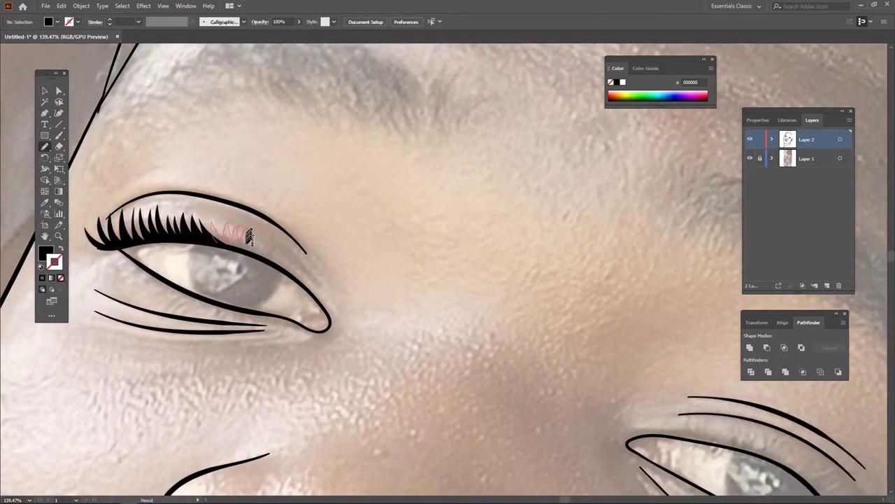
left_click_drag(291, 272, 288, 270)
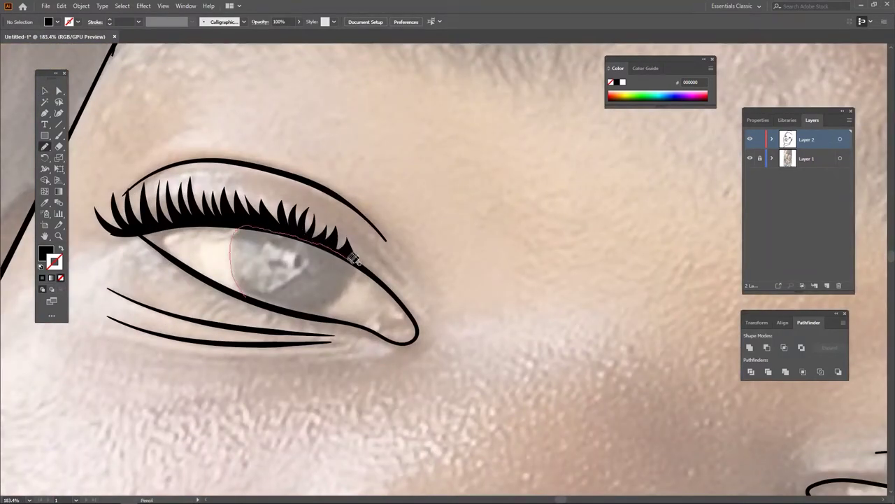
left_click_drag(240, 283, 238, 280)
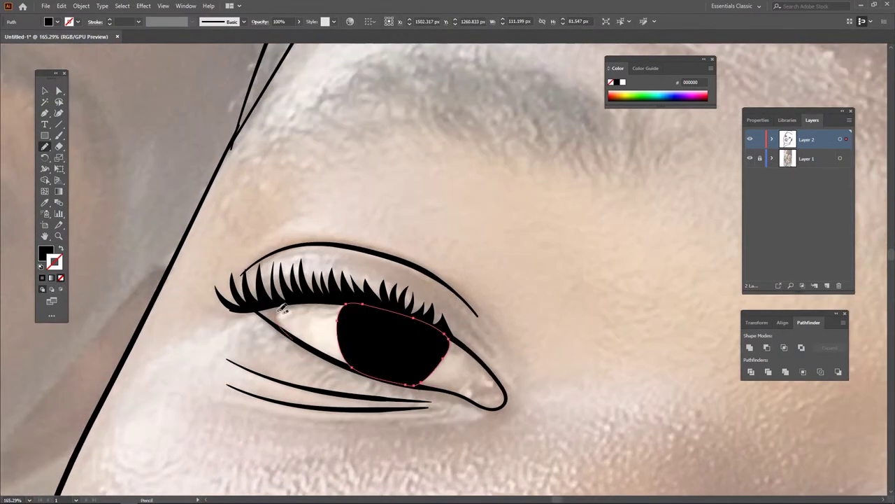
left_click_drag(354, 303, 340, 300)
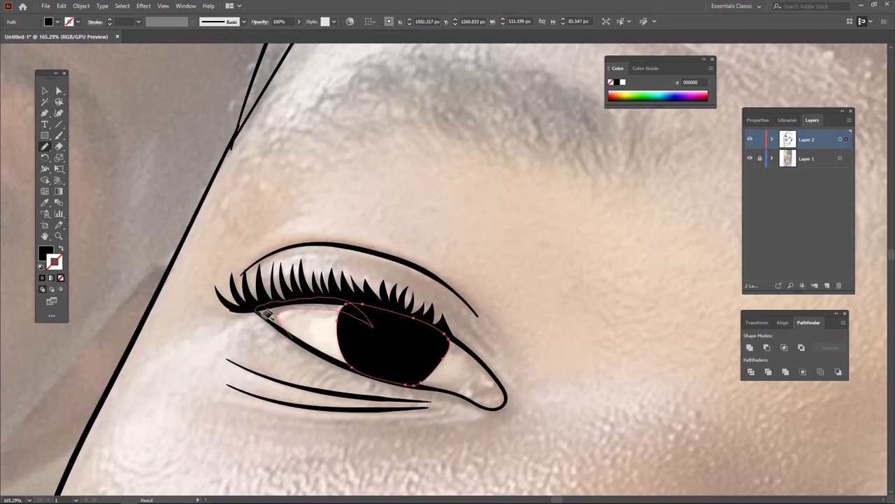
scroll(266, 314, "down", 5)
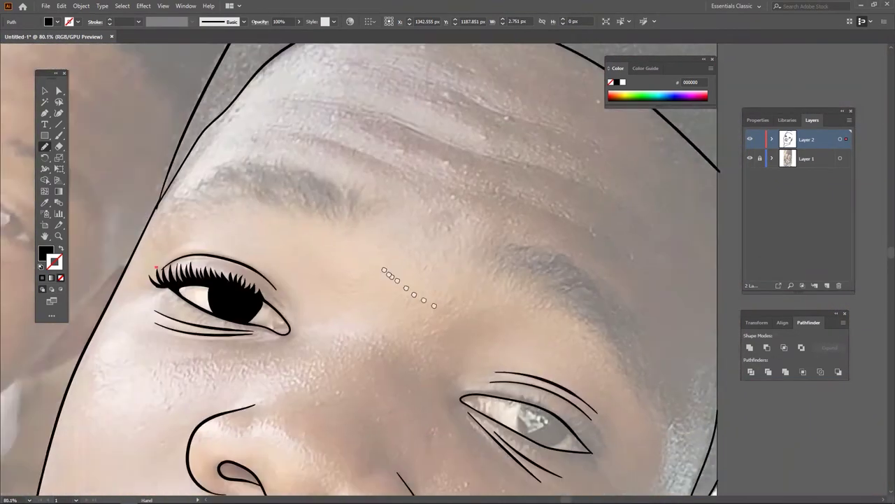
Pencil jagged black hair strokes forming the left eyebrow, finishing its inner end.
left_click_drag(383, 270, 376, 262)
left_click_drag(352, 214, 350, 175)
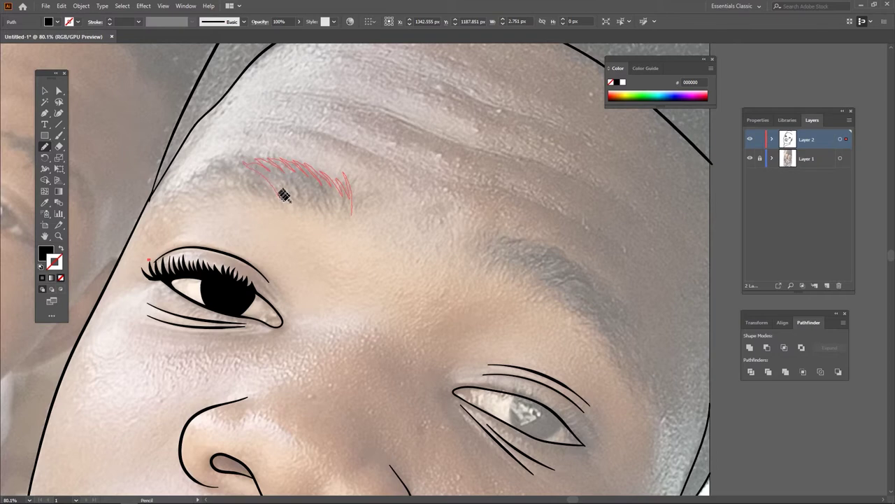
left_click_drag(242, 164, 221, 160)
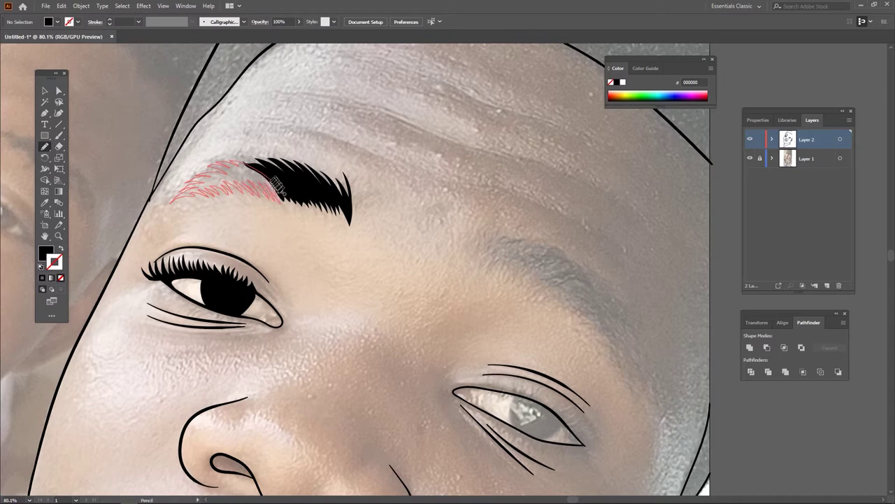
left_click_drag(277, 183, 279, 185)
scroll(440, 280, "down", 3)
scroll(419, 240, "up", 3)
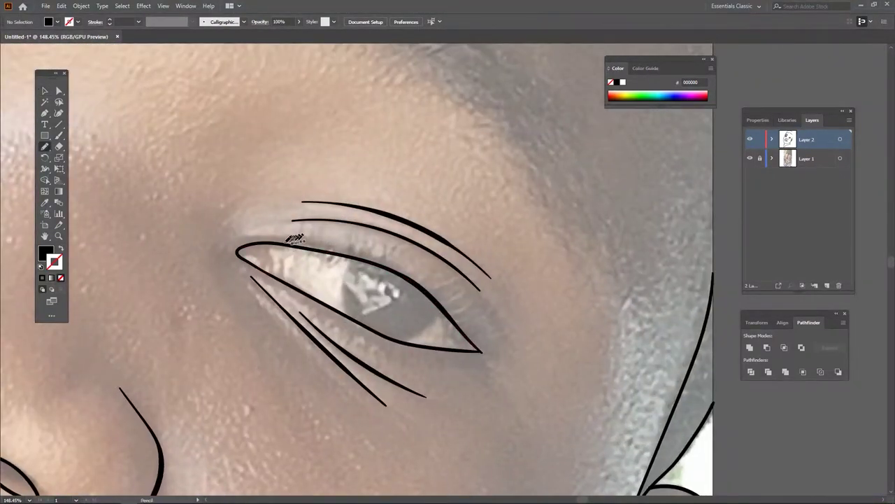
Draw black lash shapes along the right eye's upper lid out to its corner.
left_click_drag(306, 243, 302, 237)
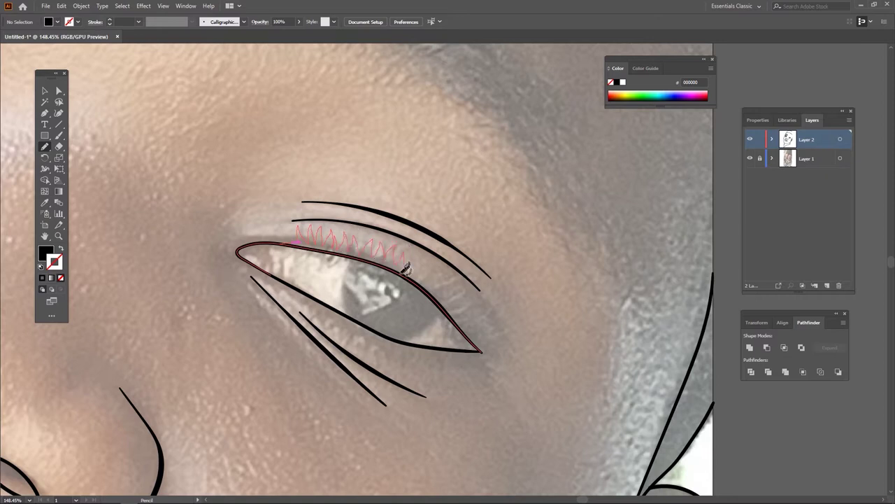
left_click_drag(330, 248, 332, 248)
scroll(301, 230, "down", 2)
scroll(301, 231, "right", 3)
key("v")
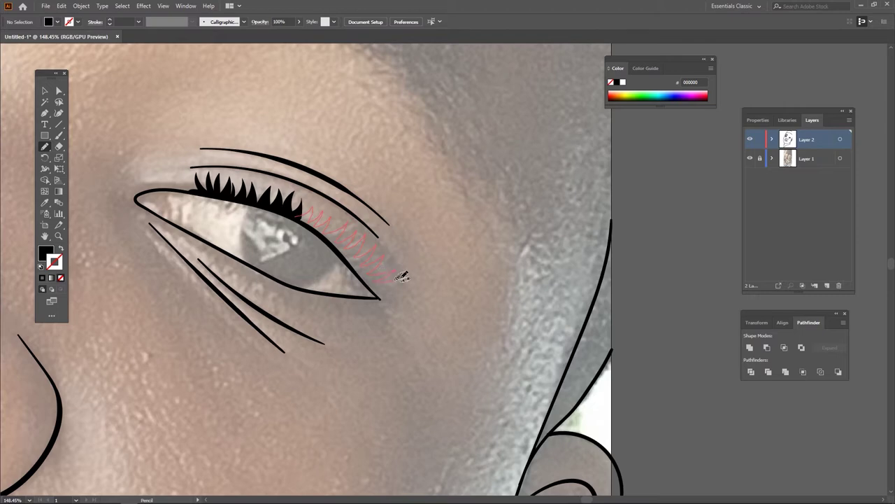
left_click_drag(329, 238, 332, 238)
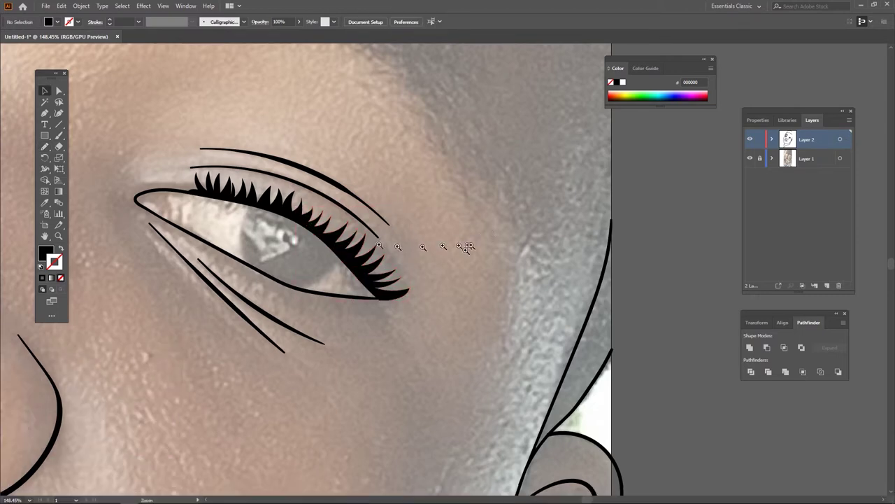
scroll(333, 249, "left", 2)
scroll(333, 249, "up", 2)
left_click_drag(292, 261, 326, 266)
Draw the right eye's iris as a closed black shape and fit the portrait in view.
key("a")
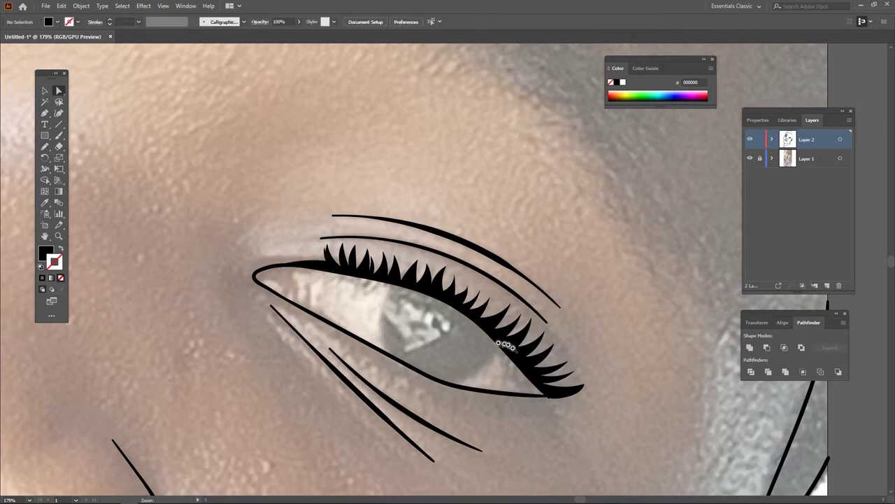
scroll(419, 299, "down", 5)
scroll(333, 305, "up", 5)
left_click_drag(333, 238, 424, 274)
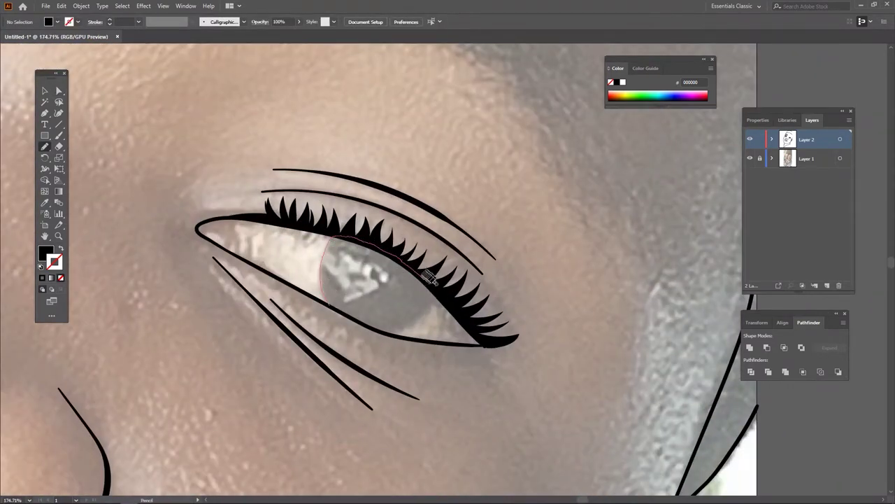
left_click_drag(332, 301, 330, 300)
key("v")
key("ctrl+0")
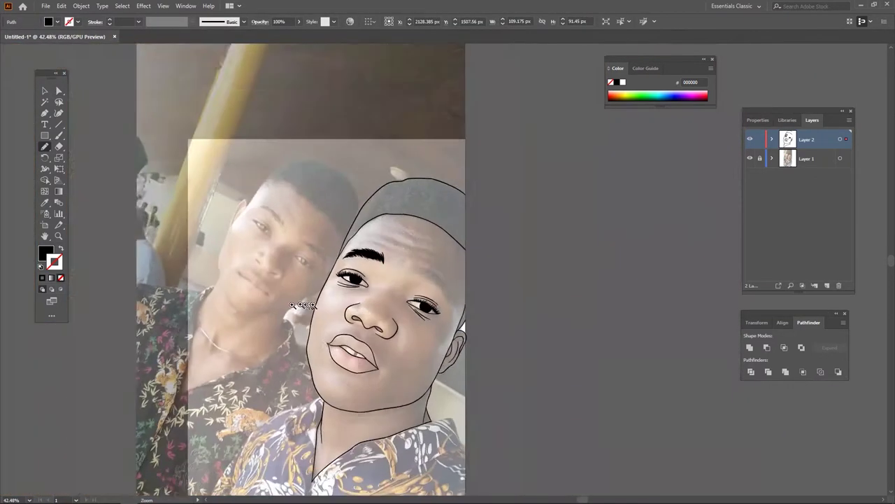
Pencil spiky black strands for the right eyebrow, undoing a stray stroke.
scroll(334, 225, "up", 6)
key("n")
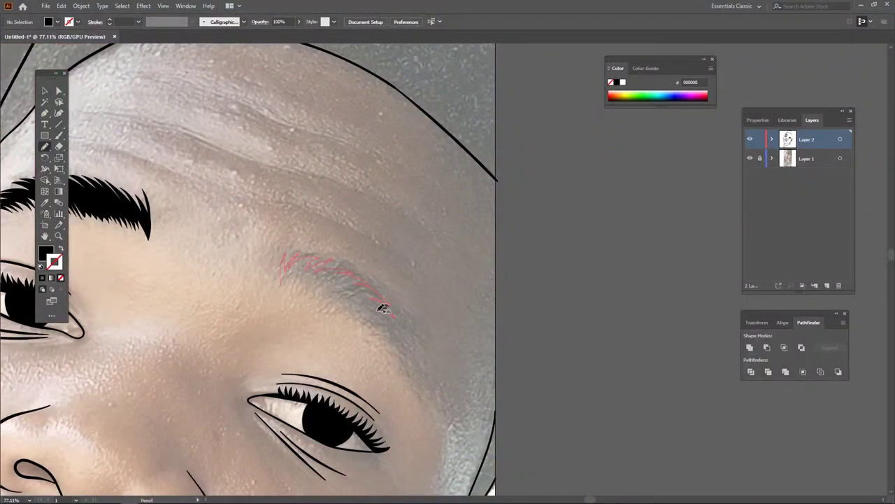
left_click_drag(410, 363, 413, 366)
key("ctrl+z")
left_click_drag(269, 250, 281, 260)
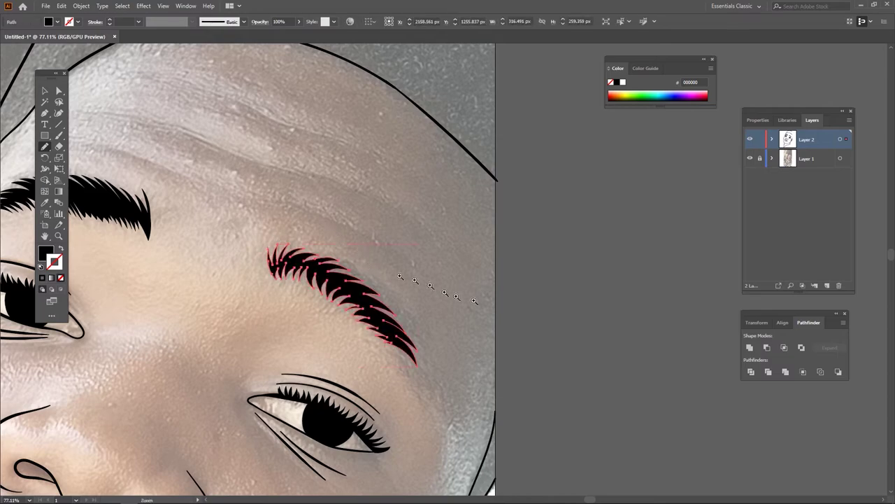
scroll(237, 365, "up", 3)
scroll(237, 365, "up", 3)
scroll(236, 365, "up", 3)
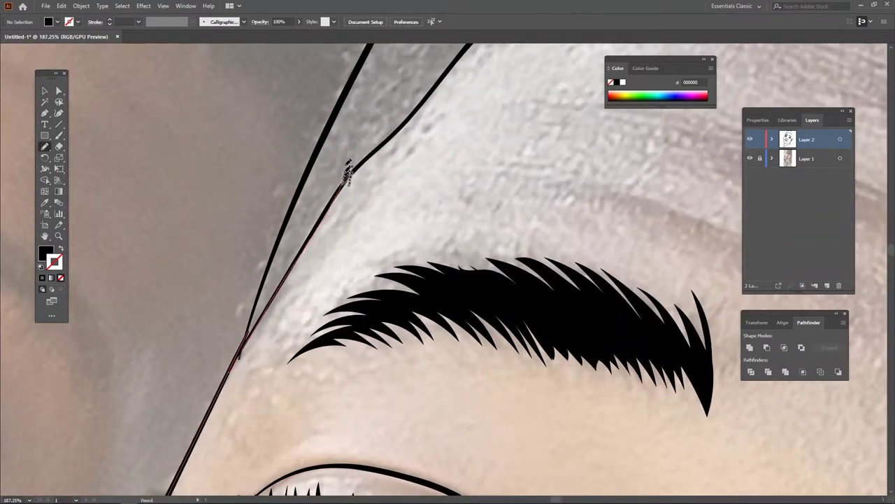
Draw a closed black-filled hair shape along the hairline and up the head.
left_click_drag(254, 321, 180, 320)
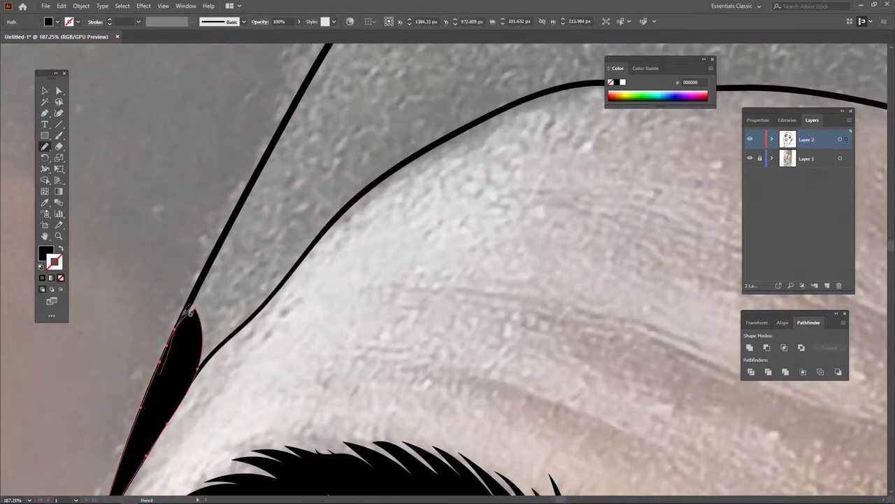
scroll(166, 364, "up", 2)
left_click_drag(120, 392, 406, 290)
left_click_drag(266, 363, 123, 386)
scroll(147, 259, "down", 2)
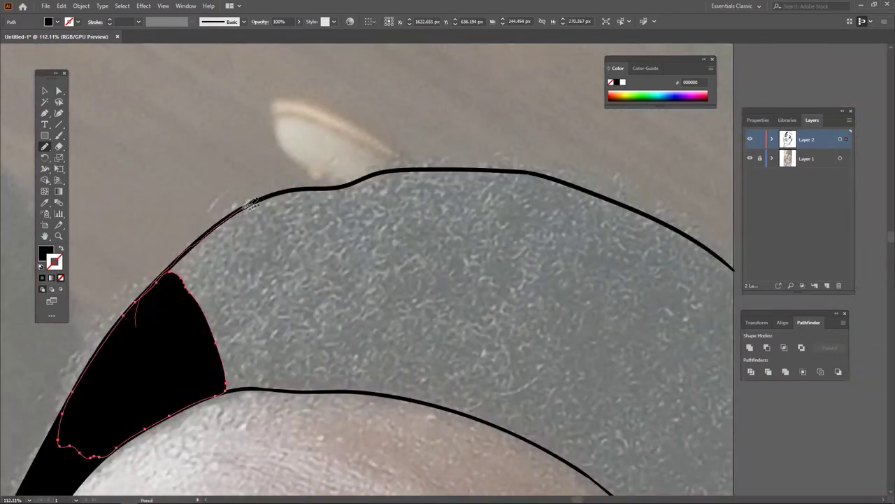
Enlarge and reshape the black hair shape across the head, then deselect it.
left_click_drag(140, 322, 138, 318)
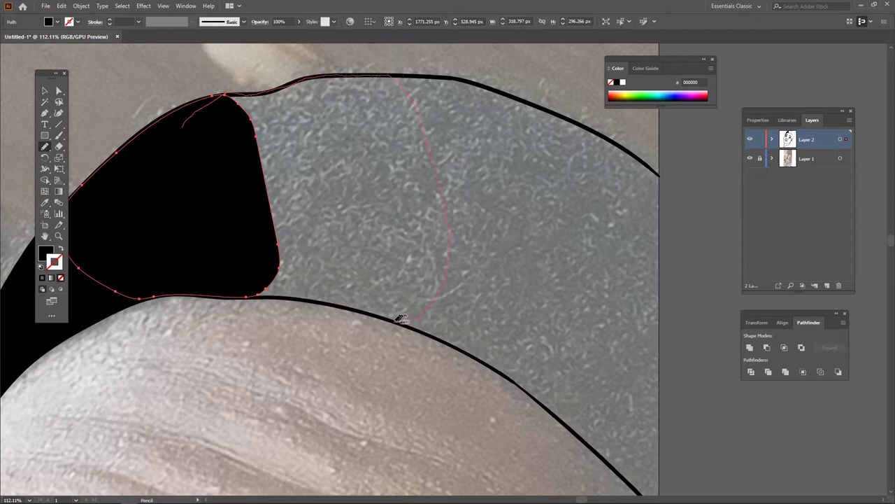
left_click_drag(307, 297, 185, 138)
scroll(293, 168, "up", 2)
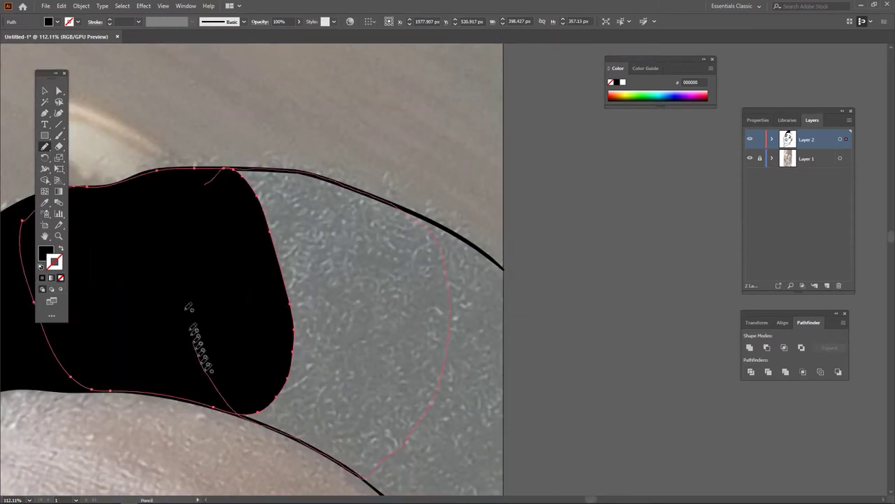
left_click_drag(326, 451, 188, 203)
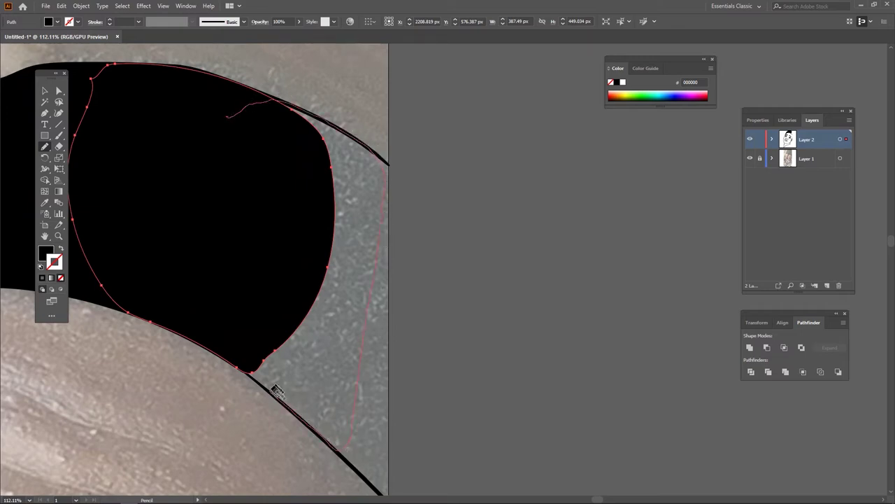
left_click_drag(195, 263, 273, 413)
left_click_drag(316, 250, 284, 88)
key("ctrl+shift+a")
scroll(350, 228, "down", 5)
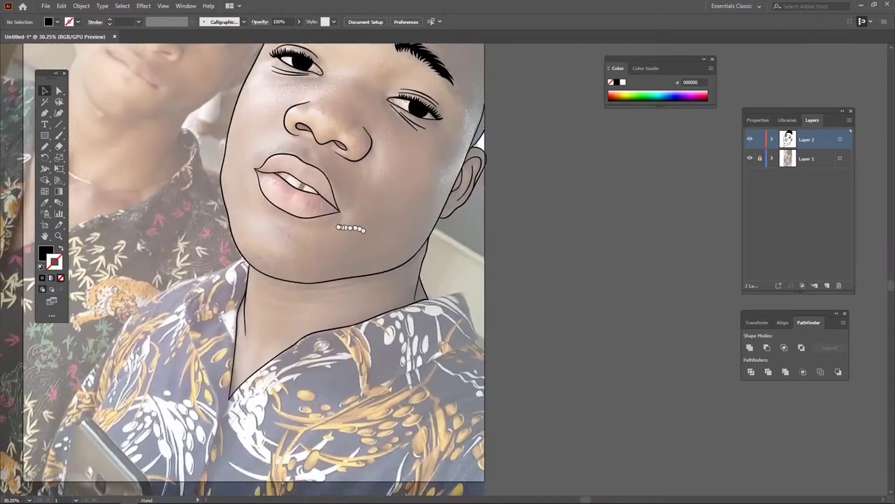
Pencil a black-filled shape inside the nostril opening, then deselect it.
scroll(315, 174, "up", 5)
key("n")
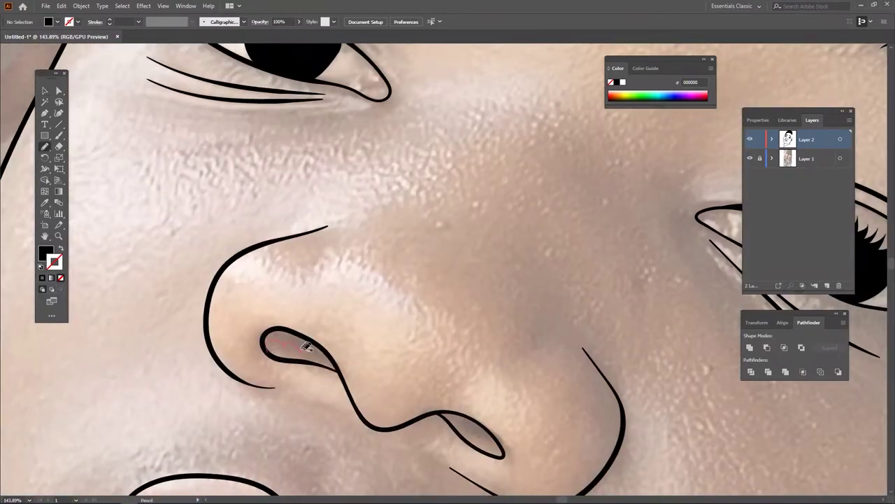
left_click_drag(266, 343, 267, 344)
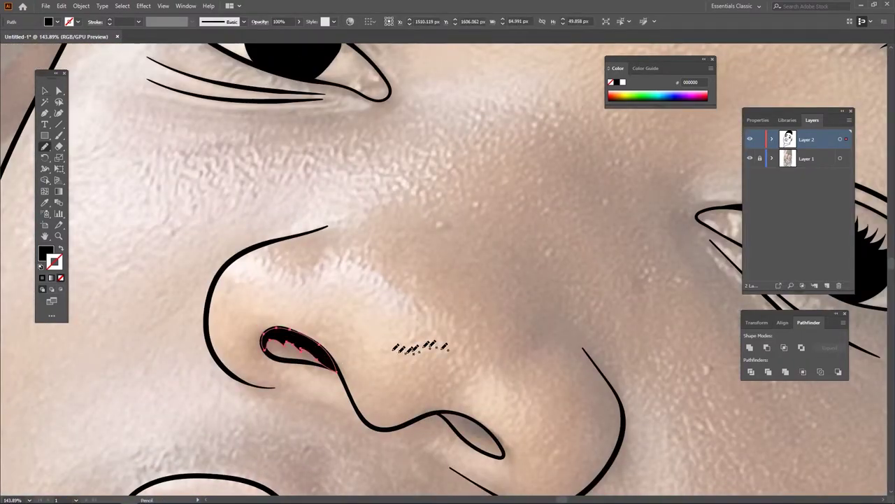
scroll(301, 280, "down", 3)
scroll(301, 280, "up", 5)
key("ctrl+shift+a")
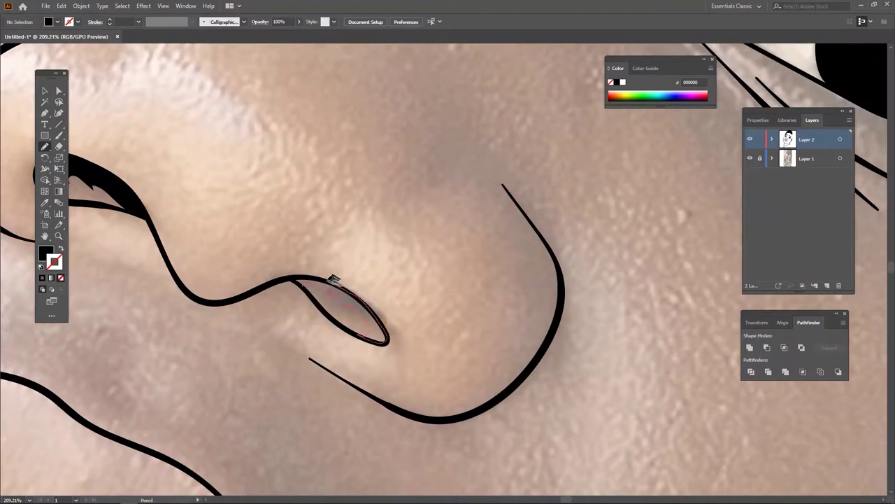
scroll(308, 287, "down", 5)
scroll(392, 279, "up", 1)
scroll(391, 280, "up", 2)
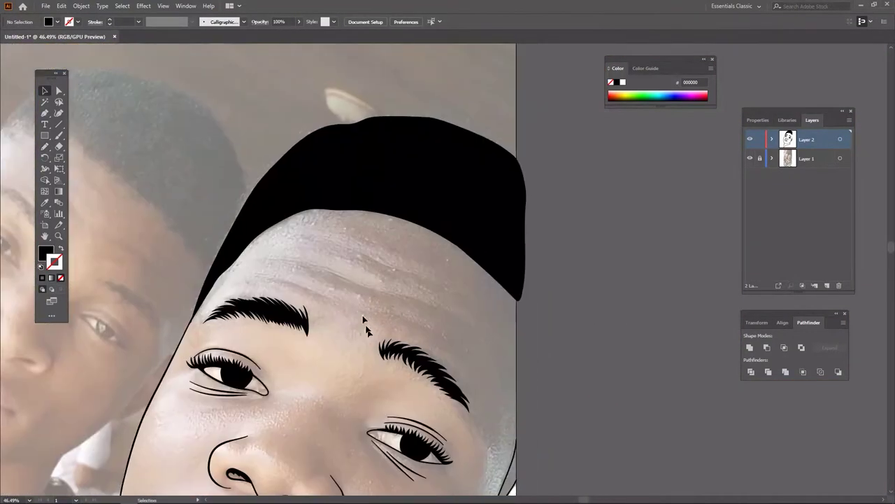
Switch to a black Paintbrush stroke and draw two curved forehead crease lines.
scroll(392, 280, "up", 2)
key("b")
left_click(64, 246)
scroll(294, 293, "down", 2)
scroll(238, 239, "down", 2)
left_click_drag(341, 270, 433, 303)
scroll(161, 219, "up", 2)
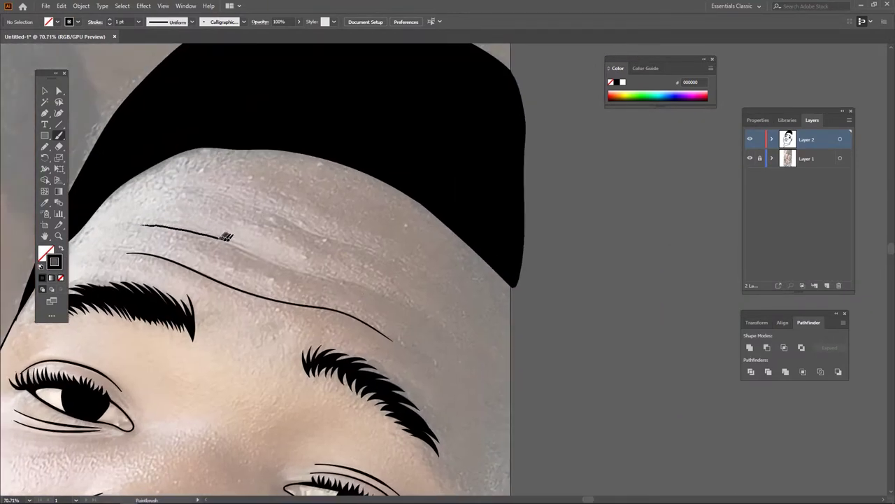
left_click_drag(326, 277, 327, 277)
scroll(327, 277, "down", 1)
scroll(327, 298, "up", 1)
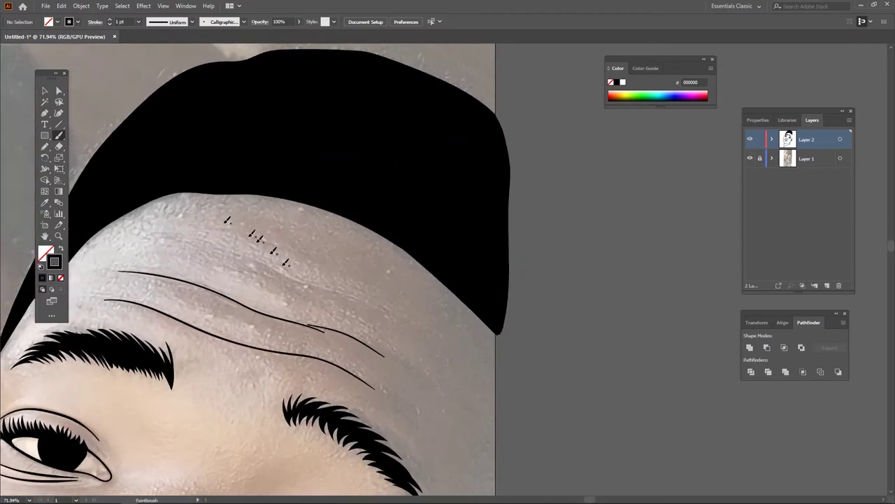
scroll(327, 285, "up", 2)
scroll(342, 301, "up", 2)
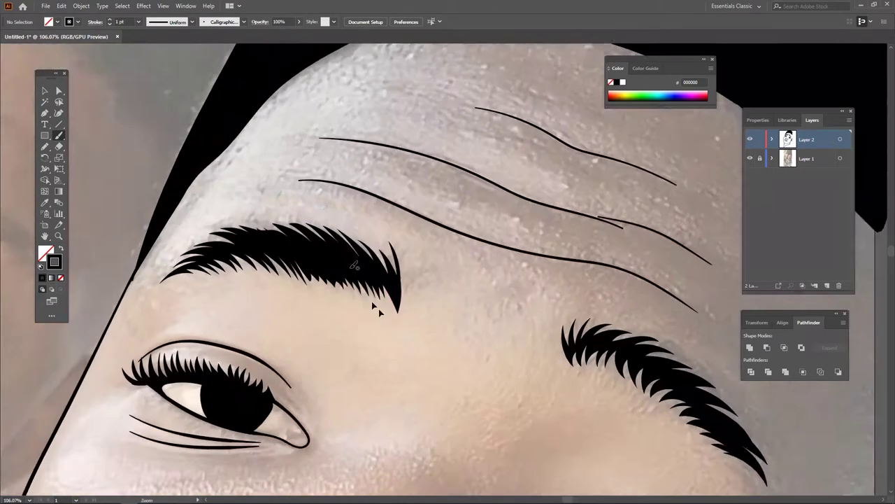
Add hair strokes along the top and front tip of the left eyebrow.
left_click_drag(361, 317, 343, 295)
mouse_move(287, 305)
left_mouse_down()
mouse_move(228, 289)
mouse_move(202, 303)
left_mouse_up()
mouse_move(149, 344)
left_mouse_down()
mouse_move(203, 302)
mouse_move(189, 327)
mouse_move(208, 321)
left_mouse_up()
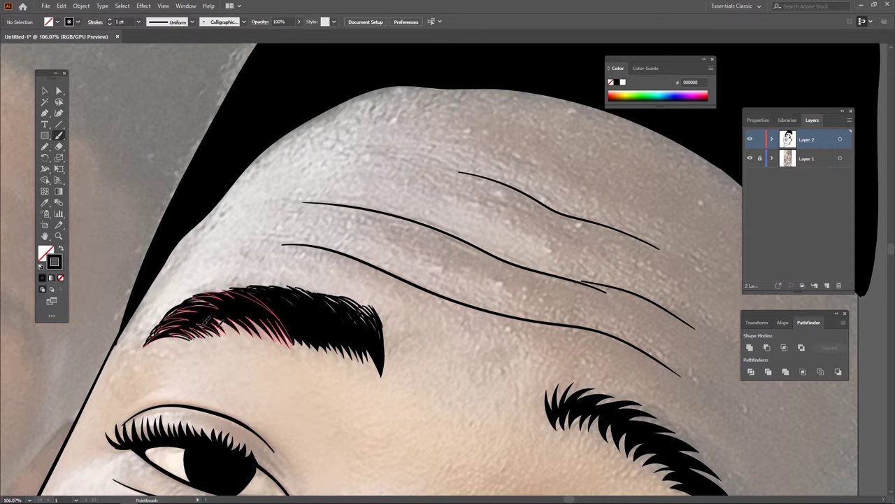
key("ctrl+shift+a")
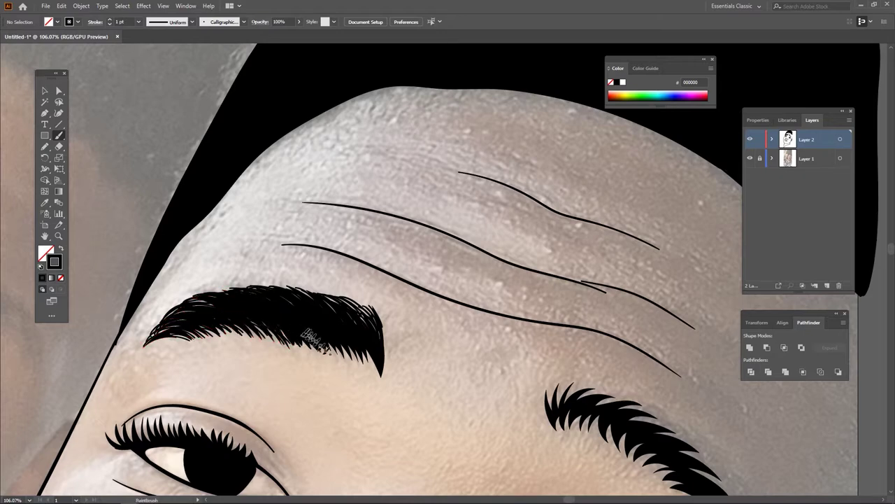
scroll(399, 368, "down", 3)
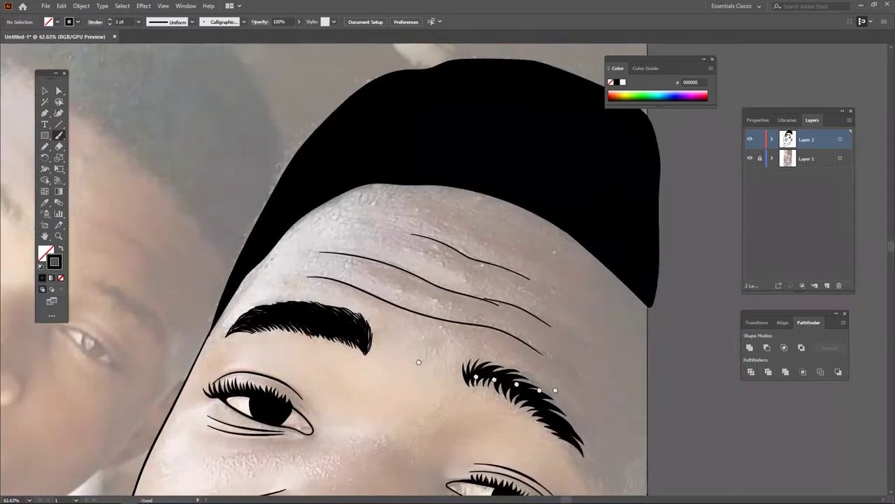
Paint black hair strokes across the right eyebrow from its front through the middle to the tail.
scroll(342, 294, "up", 5)
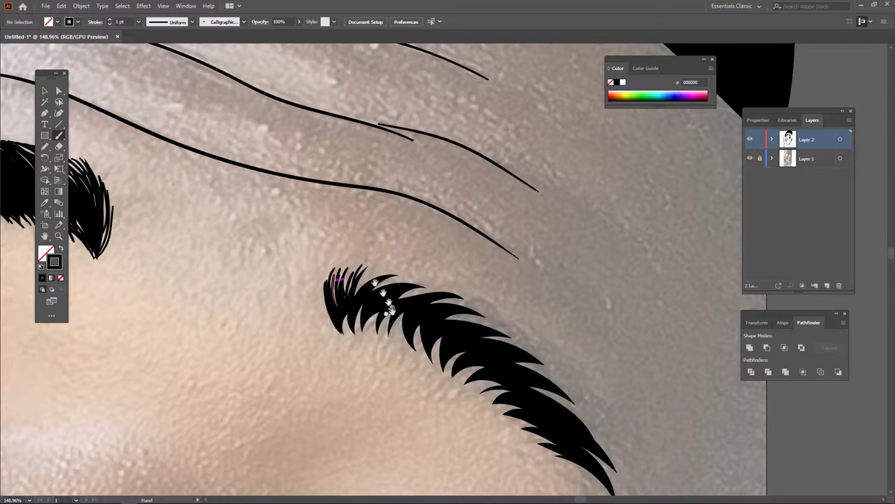
left_click_drag(364, 293, 332, 265)
mouse_move(301, 297)
left_mouse_down()
mouse_move(383, 253)
mouse_move(474, 305)
left_mouse_up()
left_click_drag(374, 250, 491, 319)
left_click_drag(414, 273, 556, 366)
left_click_drag(512, 342, 575, 399)
left_click_drag(500, 359, 582, 431)
left_click_drag(487, 327, 564, 380)
mouse_move(564, 381)
left_mouse_down()
mouse_move(513, 262)
mouse_move(552, 381)
left_mouse_up()
mouse_move(529, 322)
left_mouse_down()
mouse_move(563, 410)
mouse_move(523, 329)
left_mouse_up()
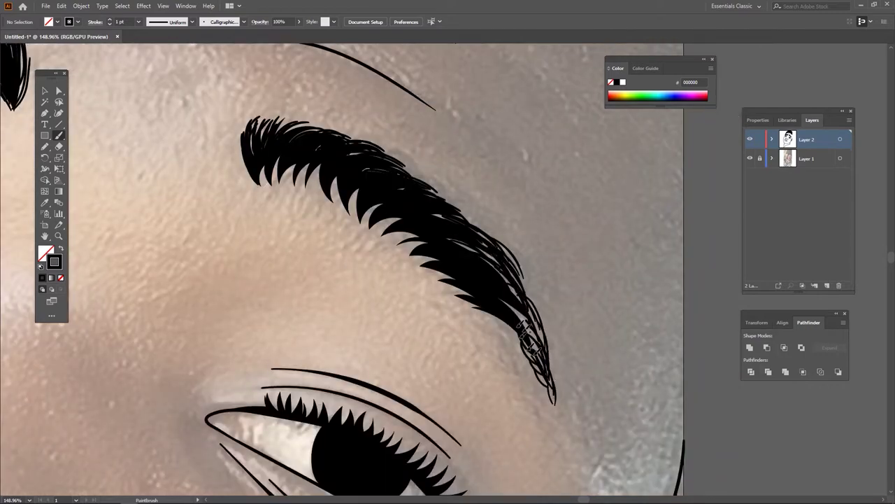
Fill gaps in the eyebrow's front and middle, and darken the tail with extra hairs.
left_click_drag(497, 283, 469, 336)
mouse_move(403, 292)
left_mouse_down()
mouse_move(339, 256)
mouse_move(323, 237)
left_mouse_up()
mouse_move(366, 282)
left_mouse_down()
mouse_move(326, 238)
mouse_move(302, 234)
mouse_move(269, 201)
left_mouse_up()
left_click_drag(283, 235, 244, 201)
mouse_move(243, 236)
left_mouse_down()
mouse_move(210, 175)
mouse_move(224, 238)
left_mouse_up()
left_click_drag(346, 244, 322, 209)
left_click_drag(518, 413, 483, 350)
left_click_drag(510, 391, 484, 357)
left_click_drag(470, 323, 426, 294)
left_click_drag(510, 381, 478, 308)
left_click_drag(438, 309, 391, 279)
scroll(455, 210, "down", 5)
Trace the outer edge of the right collar flap with a black brush line.
scroll(454, 209, "down", 5)
scroll(378, 275, "up", 5)
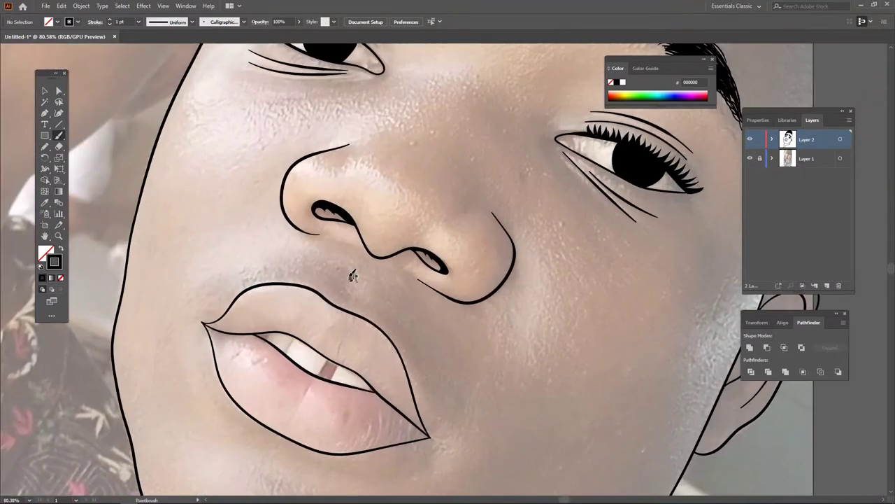
scroll(354, 295, "down", 5)
scroll(375, 319, "up", 3)
scroll(326, 324, "up", 2)
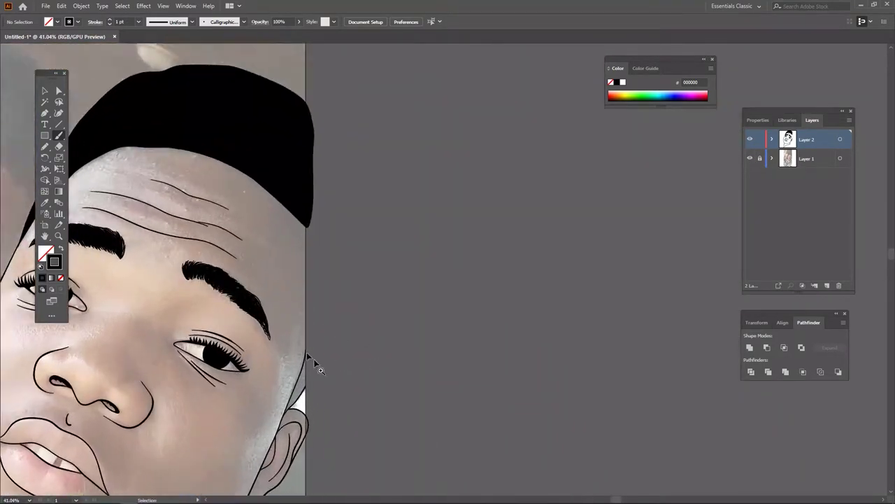
scroll(322, 329, "down", 3)
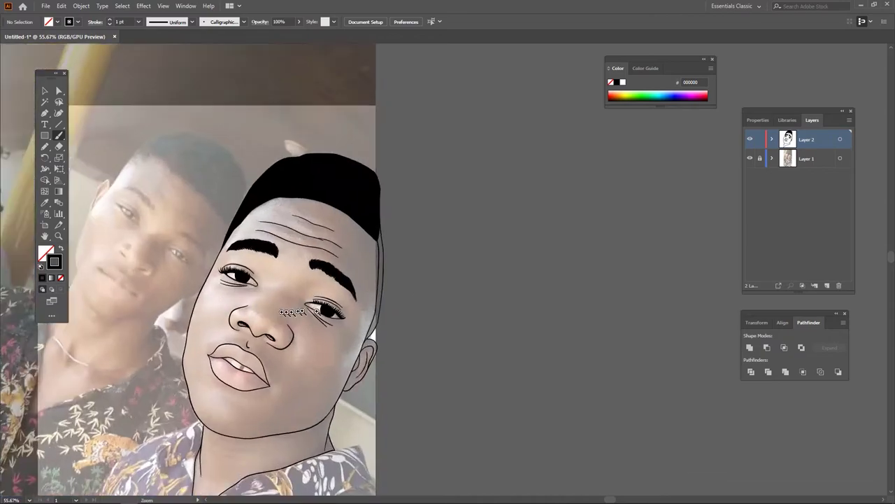
scroll(263, 417, "up", 3)
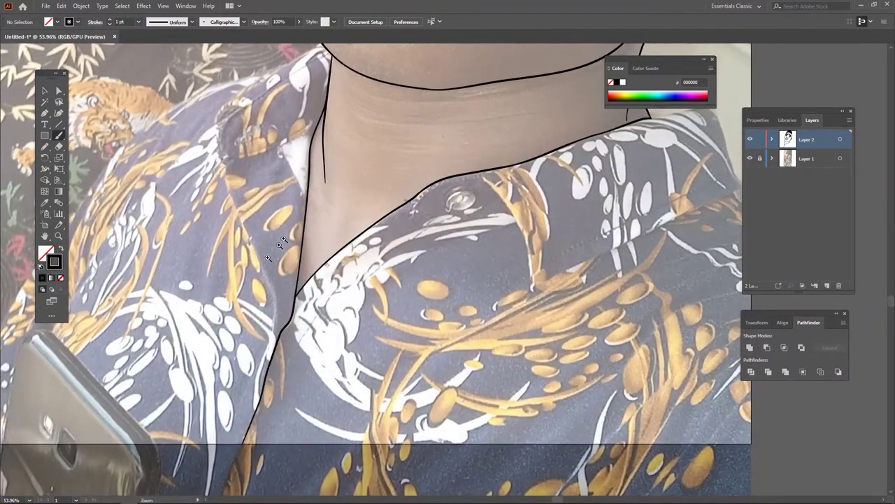
scroll(292, 252, "up", 2)
scroll(198, 377, "up", 2)
scroll(229, 260, "up", 3)
scroll(231, 375, "down", 1)
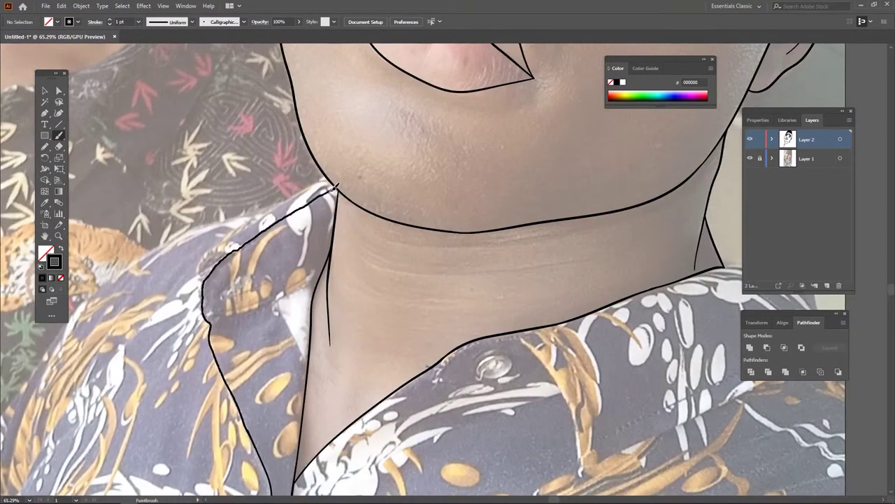
scroll(335, 210, "up", 1)
scroll(335, 266, "up", 1)
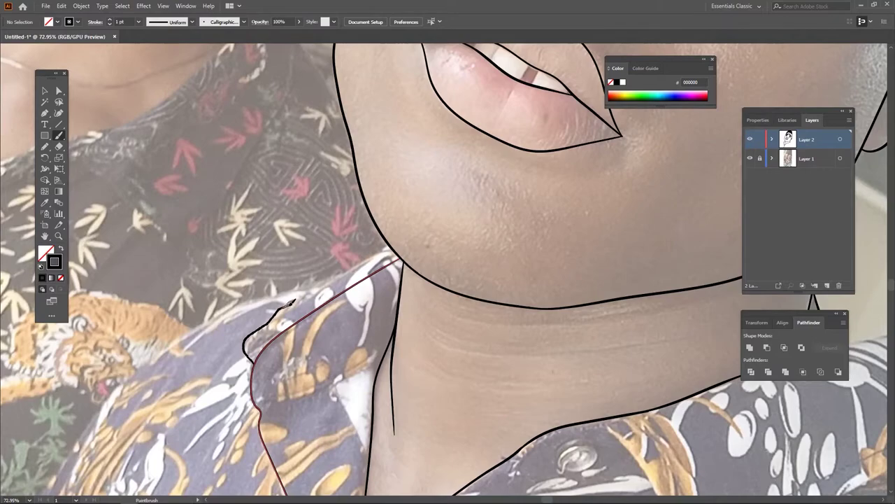
left_click_drag(379, 250, 382, 250)
scroll(381, 250, "down", 5)
scroll(246, 342, "up", 5)
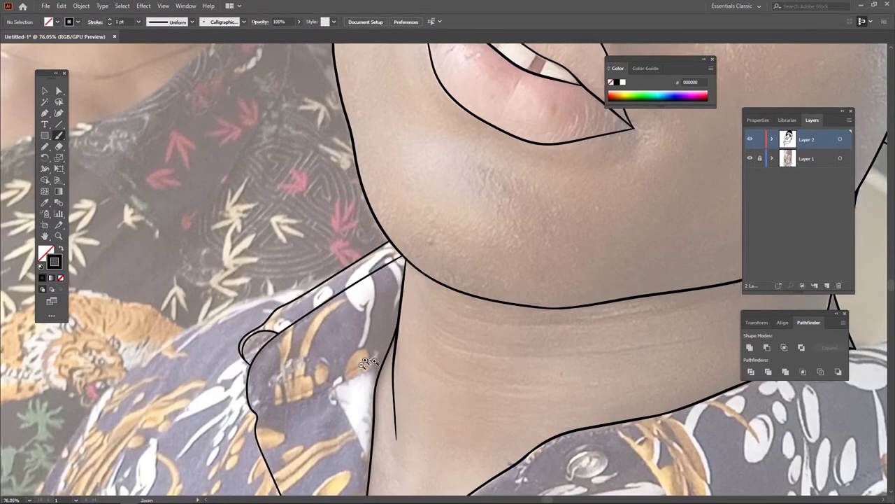
scroll(369, 361, "up", 3)
scroll(329, 308, "up", 2)
left_click_drag(204, 300, 357, 245)
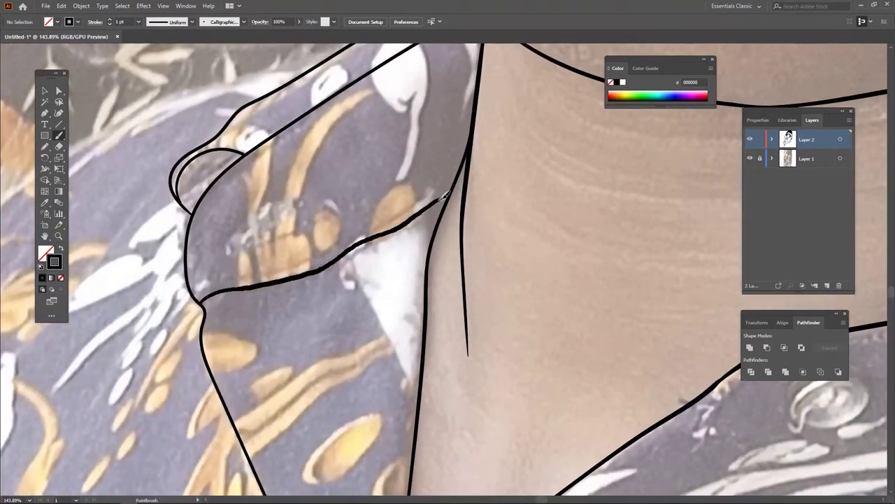
left_click_drag(444, 196, 443, 196)
Draw the collar's top edge and adjust the collar line's end with Direct Selection.
scroll(368, 270, "down", 7)
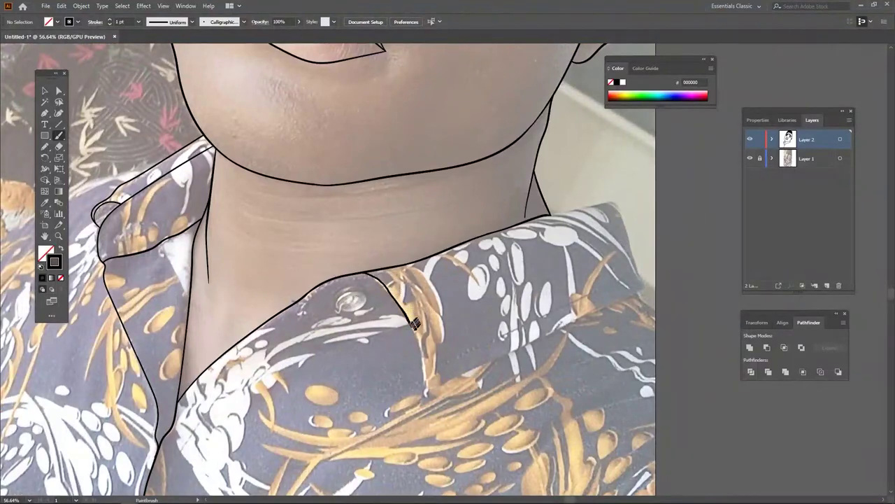
scroll(492, 358, "up", 1)
scroll(448, 357, "up", 1)
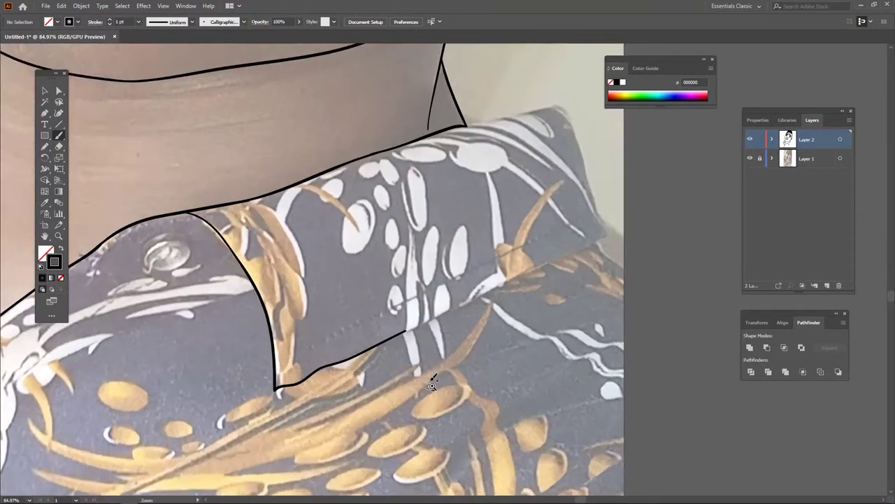
scroll(413, 354, "up", 1)
left_click_drag(558, 287, 583, 271)
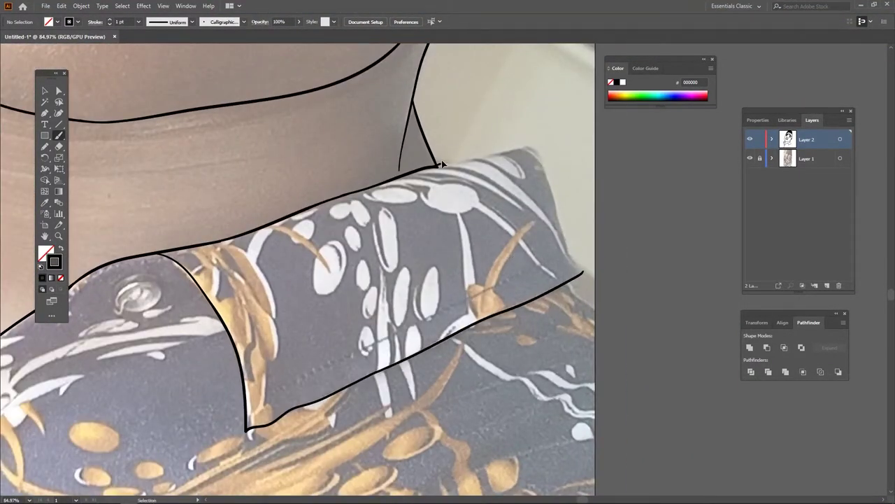
key("a")
left_click(439, 164)
scroll(440, 168, "up", 4)
scroll(441, 210, "up", 3)
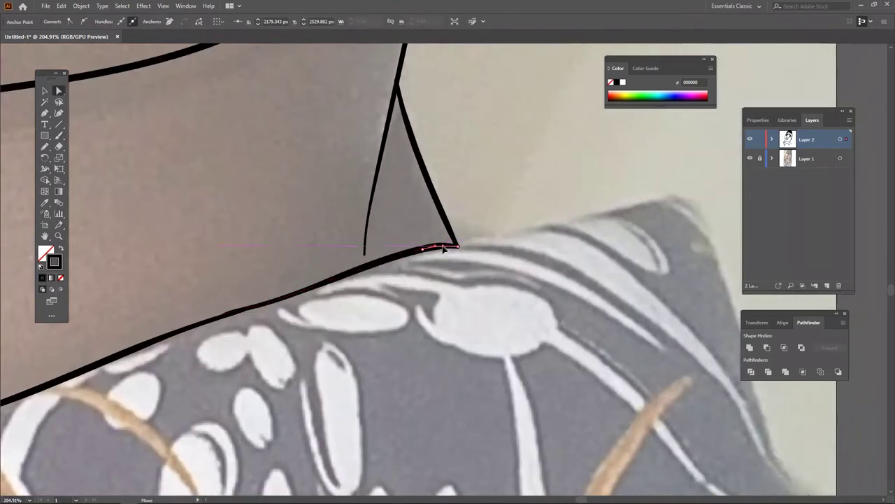
Extend the collar outline down to its lower point.
left_click(510, 224, "ctrl")
scroll(448, 280, "down", 4)
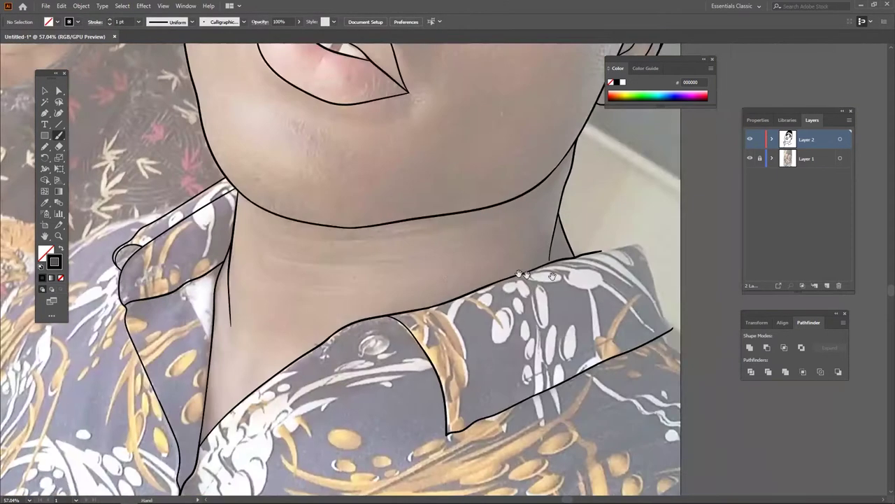
scroll(404, 268, "up", 3)
left_click_drag(520, 311, 560, 423)
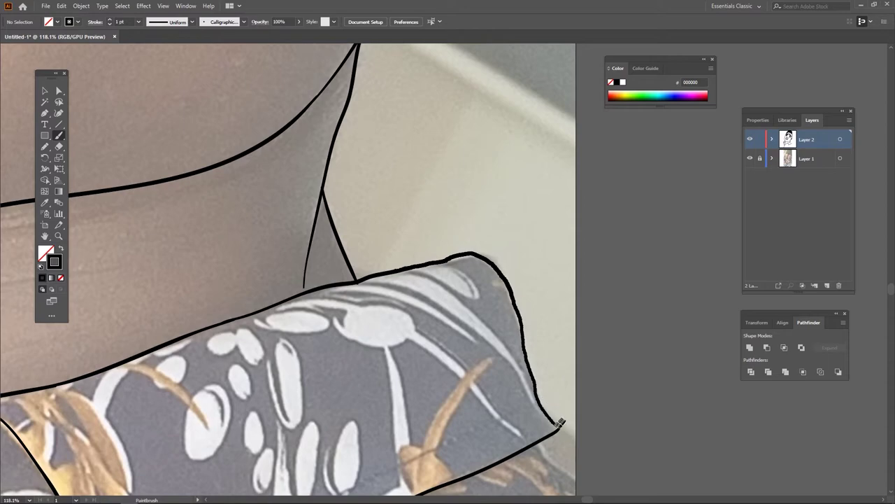
scroll(483, 296, "up", 2)
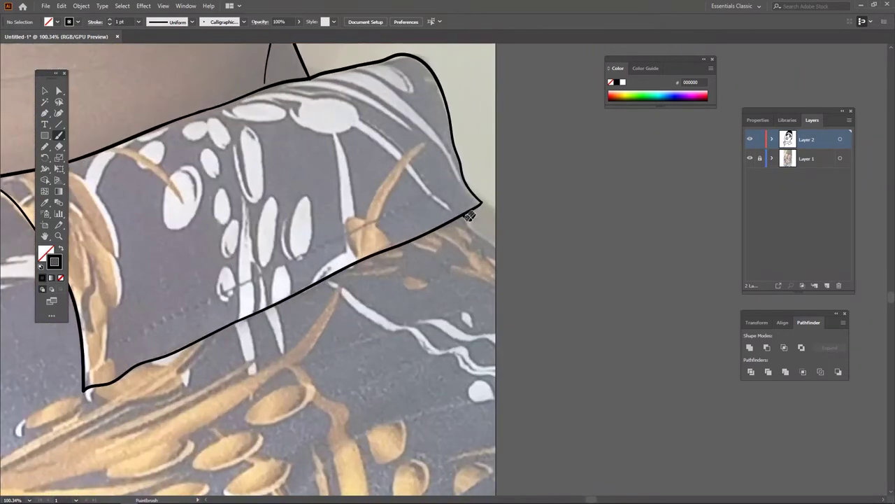
scroll(529, 240, "down", 3)
scroll(415, 223, "up", 3)
scroll(414, 222, "up", 2)
scroll(414, 222, "left", 2)
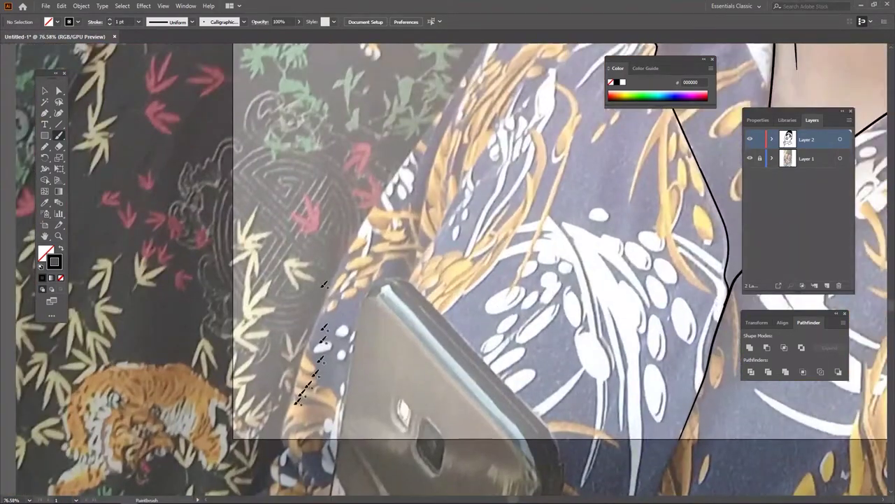
Outline the shirt's left edge, replacing a misdrawn stroke, and trace the phone's top edge.
left_click_drag(329, 290, 430, 124)
key("ctrl+z")
scroll(270, 354, "up", 2)
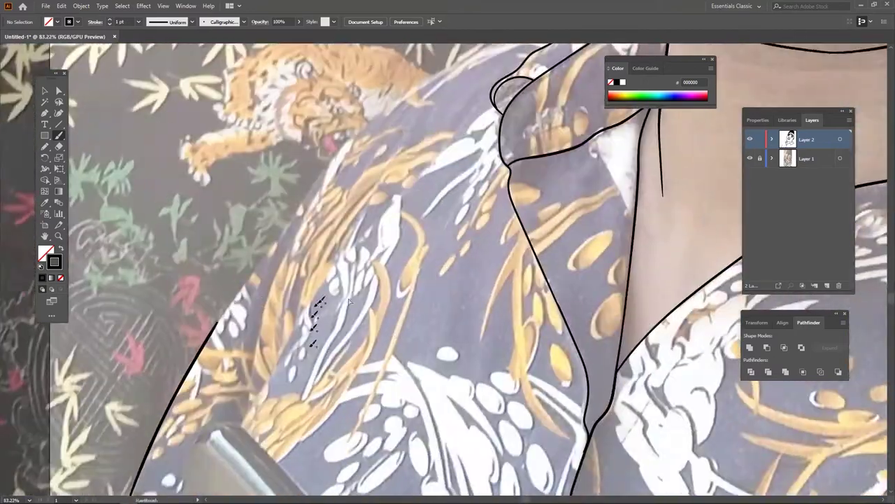
mouse_move(310, 288)
left_mouse_down()
mouse_move(416, 148)
mouse_move(301, 303)
left_mouse_up()
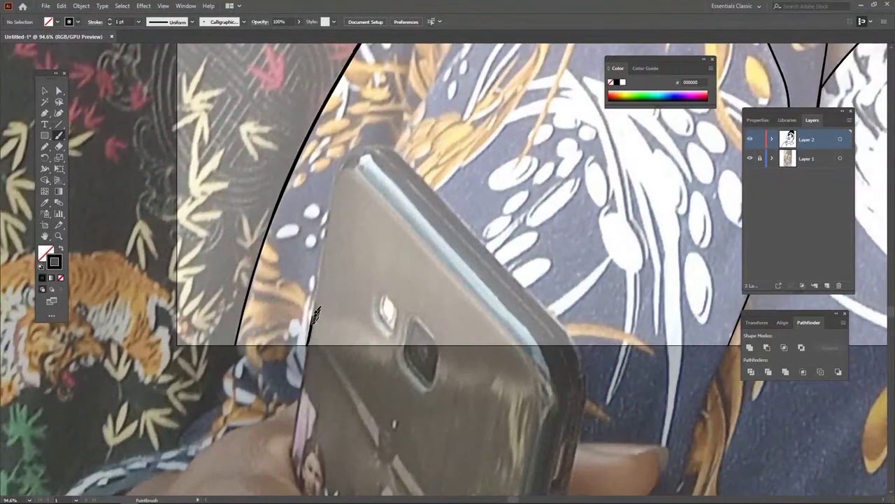
left_click_drag(315, 316, 335, 188)
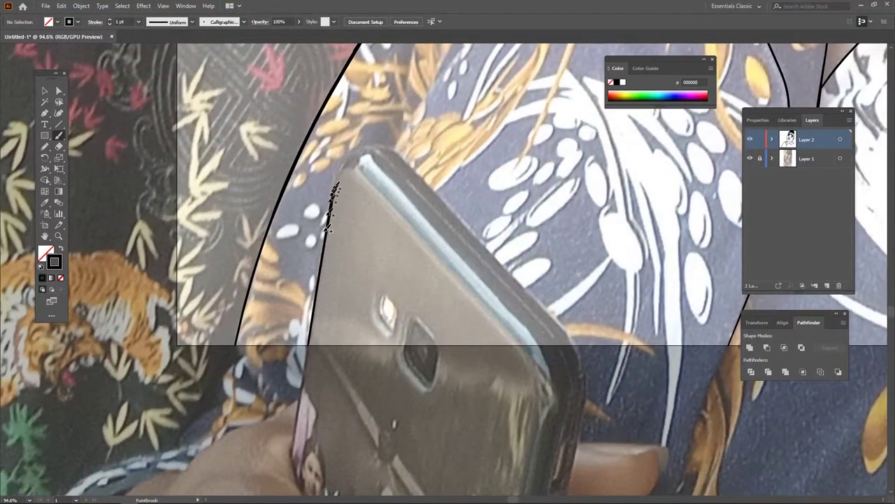
mouse_move(454, 207)
left_mouse_down()
mouse_move(357, 134)
mouse_move(412, 190)
left_mouse_up()
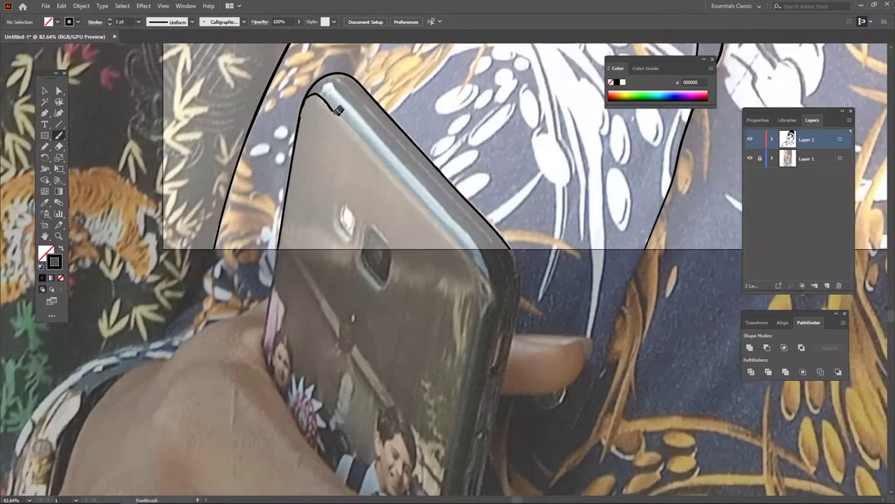
Redraw the phone's flash as a closed loop and outline the camera lens beside it.
scroll(420, 199, "up", 5)
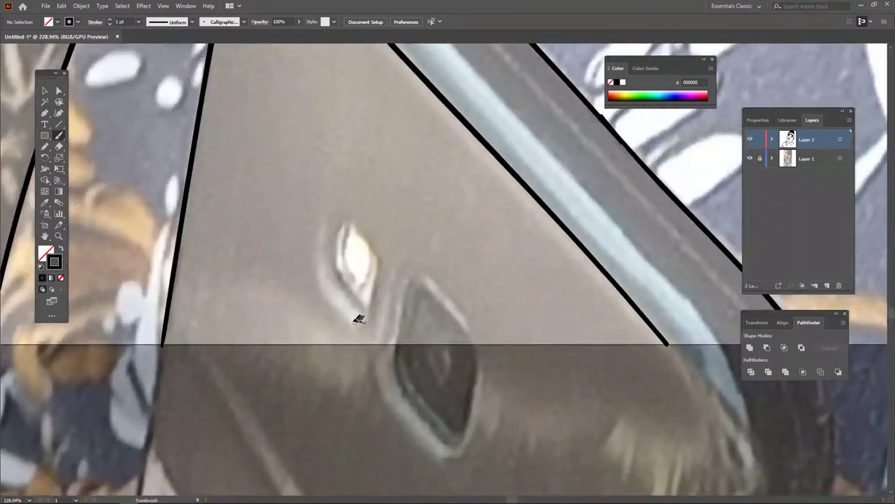
key("ctrl+z")
mouse_move(355, 321)
left_mouse_down()
mouse_move(335, 293)
mouse_move(337, 207)
left_mouse_up()
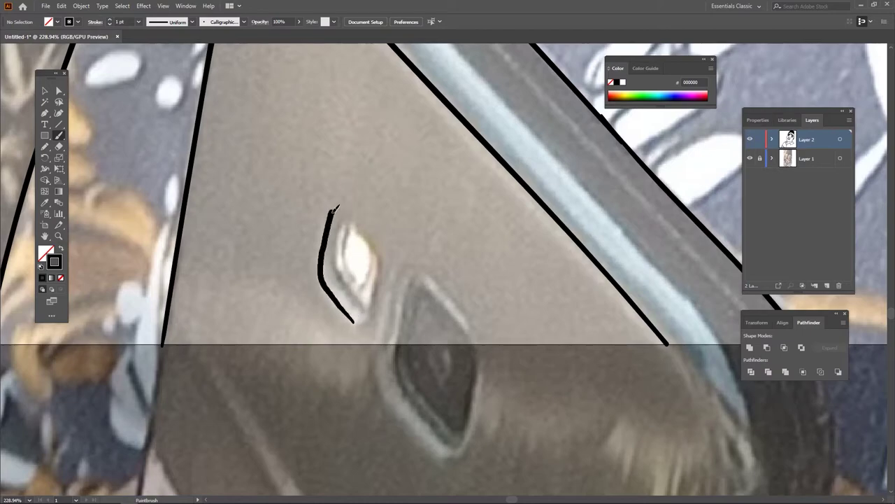
left_click_drag(365, 316, 355, 321)
scroll(307, 276, "down", 2)
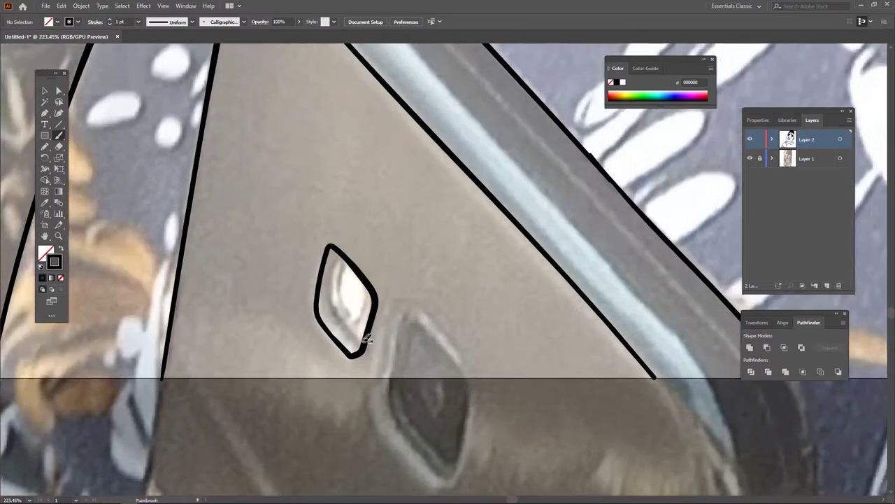
left_click_drag(371, 256, 378, 281)
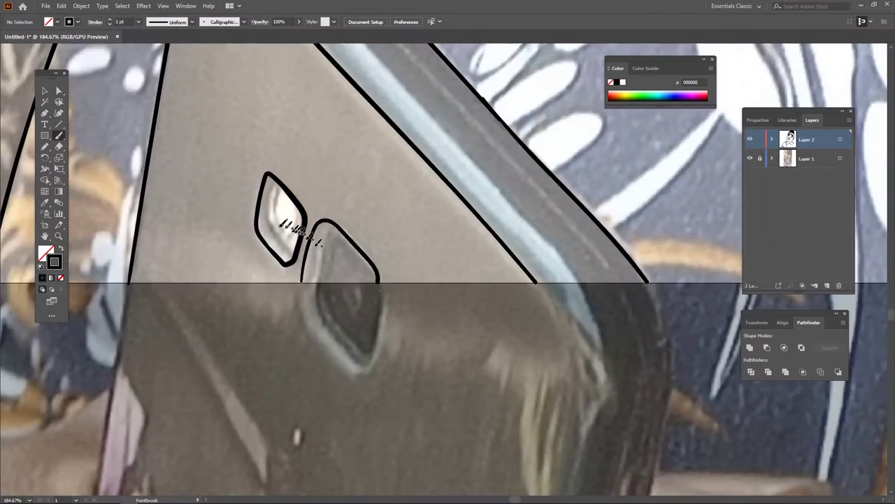
key("n")
scroll(301, 234, "down", 5)
scroll(273, 291, "up", 3)
scroll(299, 295, "up", 2)
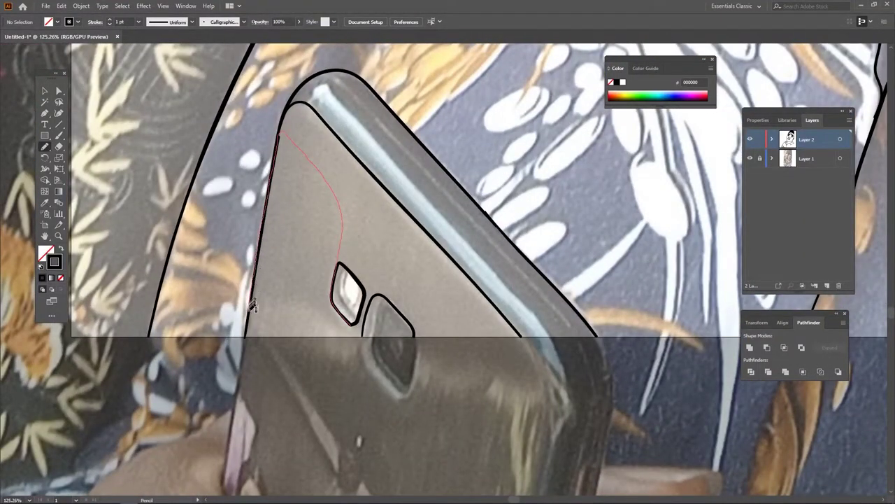
Draw black-filled Pencil shapes across the top of the phone back.
left_click_drag(355, 325, 354, 337)
key("shift+x")
scroll(311, 339, "up", 1)
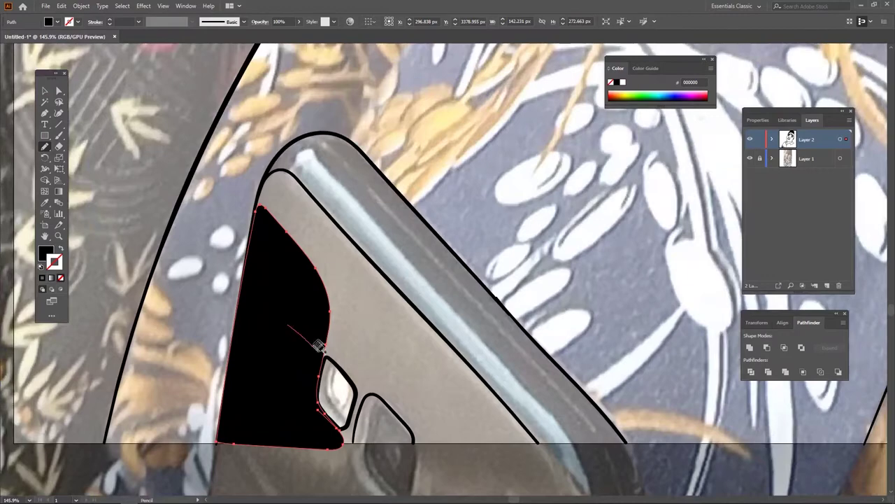
left_click_drag(332, 233, 287, 324)
scroll(260, 306, "up", 2)
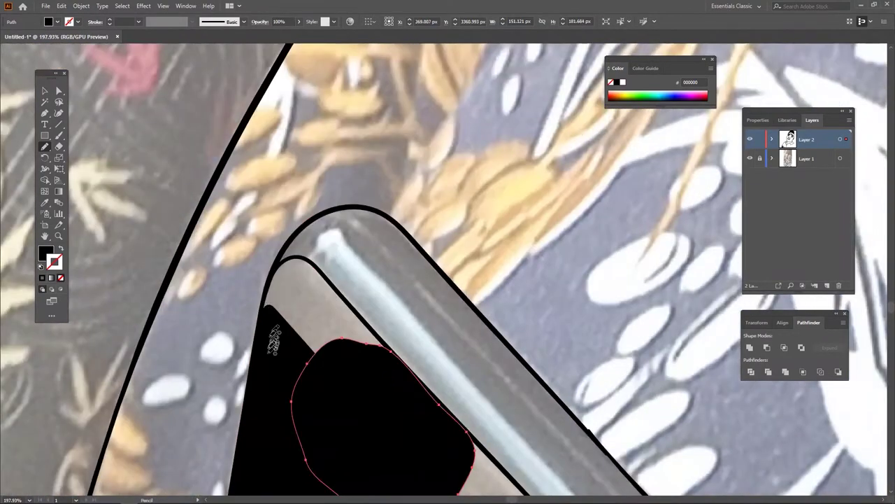
left_click_drag(386, 339, 266, 350)
scroll(350, 336, "down", 3)
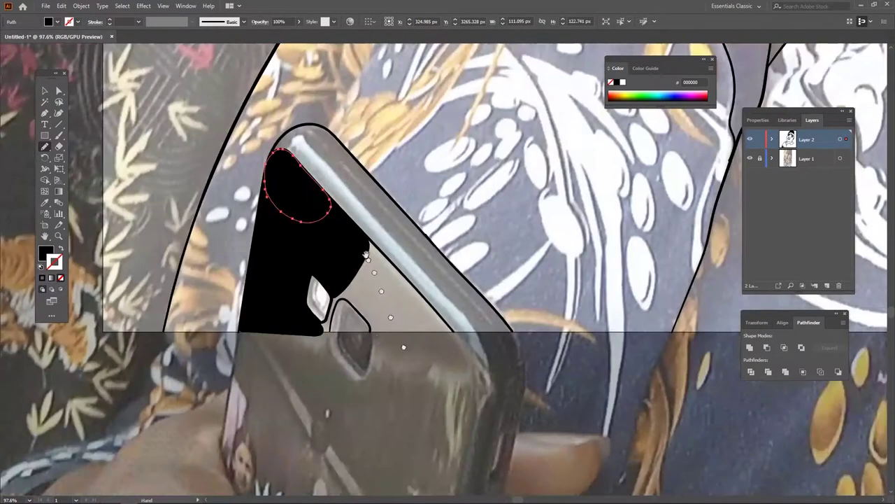
scroll(259, 314, "up", 5)
Reshape the black fill's edges around the flash and camera lens.
key("ctrl+shift+a")
scroll(397, 396, "up", 2)
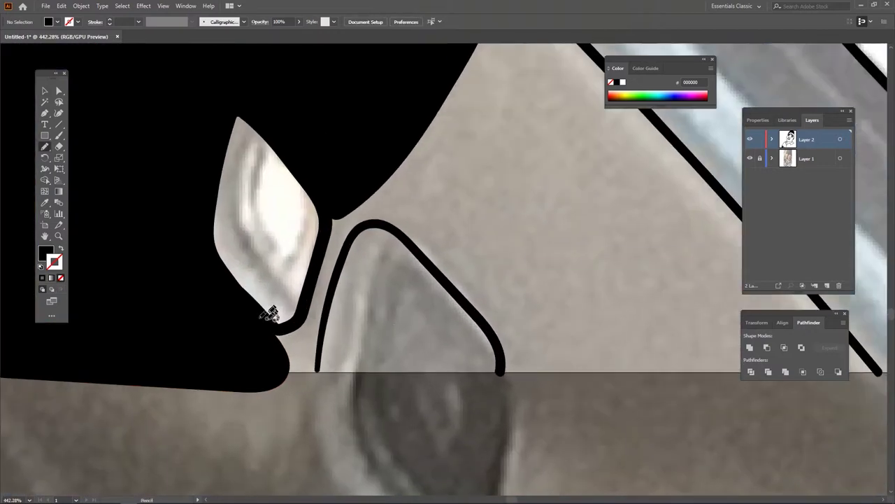
left_click_drag(306, 308, 428, 181)
left_click_drag(377, 222, 378, 224)
left_click_drag(260, 301, 319, 264)
mouse_move(259, 344)
left_mouse_down()
mouse_move(350, 180)
mouse_move(421, 250)
left_mouse_up()
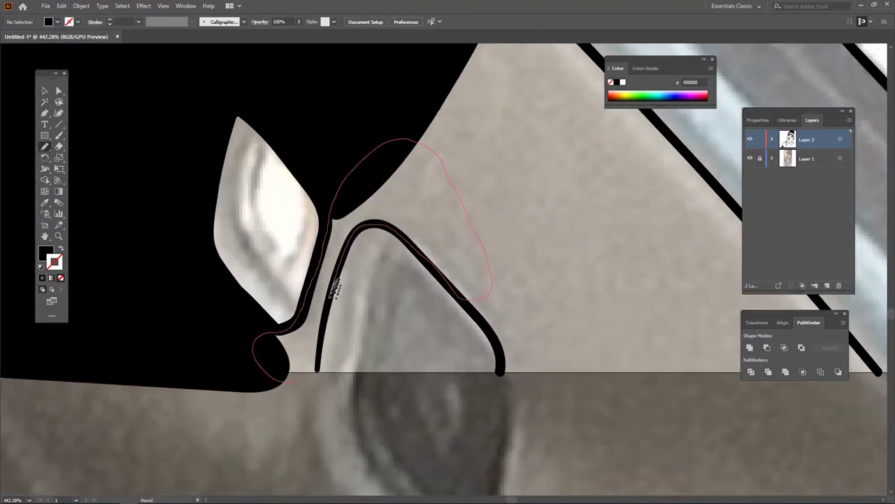
left_click_drag(338, 283, 319, 371)
Extend the black fill up to the phone's top and side edges.
scroll(340, 319, "down", 2)
scroll(340, 320, "down", 2)
mouse_move(279, 335)
left_mouse_down()
mouse_move(406, 233)
mouse_move(266, 53)
left_mouse_up()
scroll(407, 445, "down", 2)
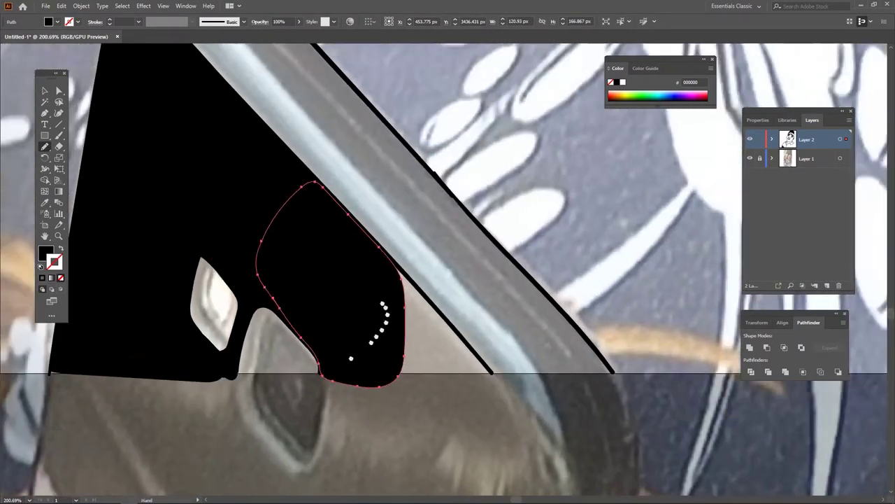
scroll(266, 290, "up", 2)
left_click_drag(253, 283, 419, 360)
left_click_drag(338, 263, 340, 294)
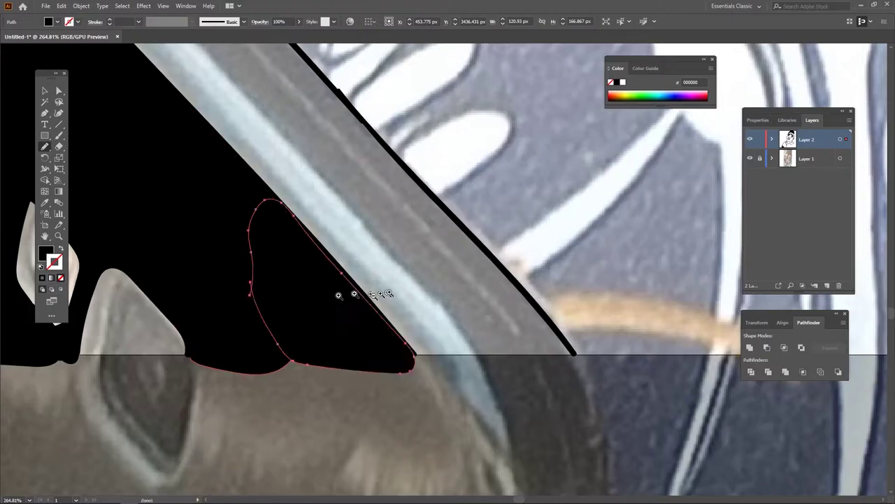
scroll(340, 294, "down", 5)
scroll(441, 245, "up", 1)
scroll(441, 245, "up", 5)
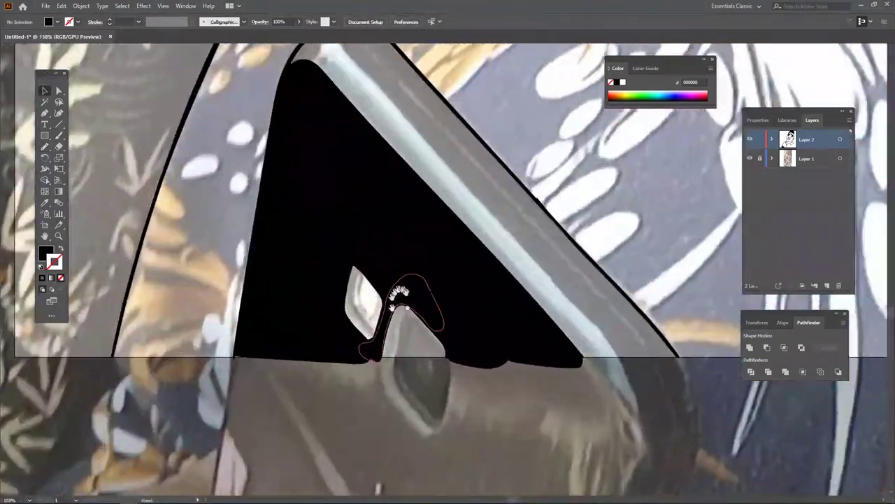
key("n")
scroll(282, 288, "down", 6)
key("shift+x")
Pan to the lower shirt and zoom out to view the portrait beside the photo.
key("b")
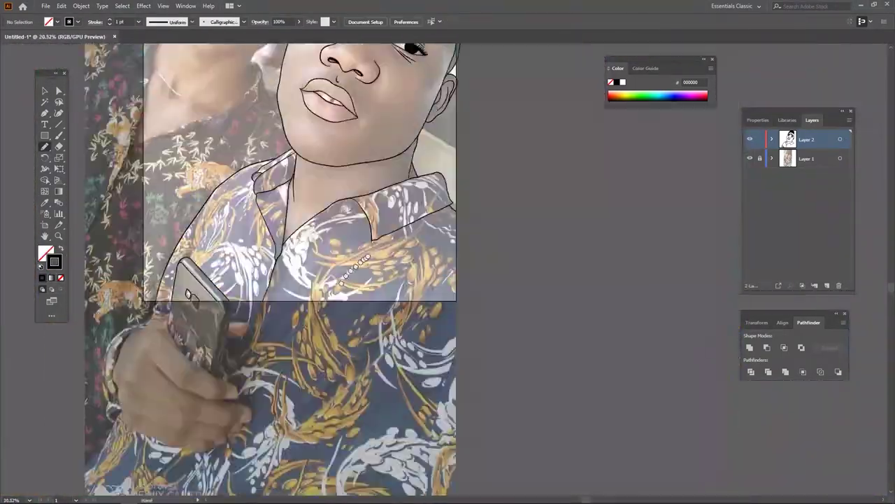
scroll(402, 153, "up", 5)
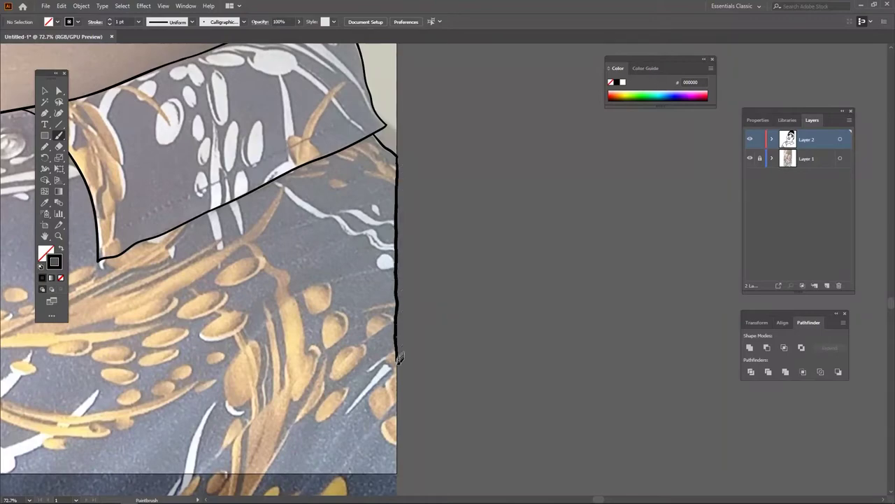
left_click_drag(398, 358, 424, 153)
scroll(426, 238, "down", 3)
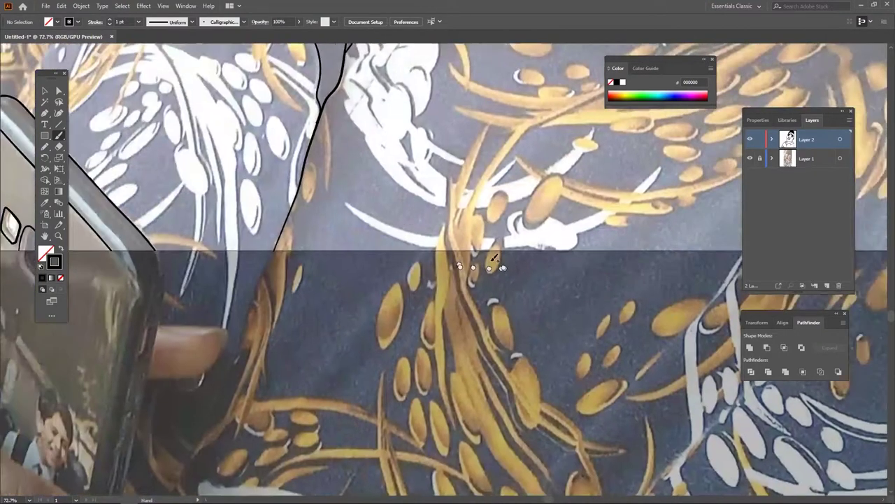
scroll(180, 263, "down", 3)
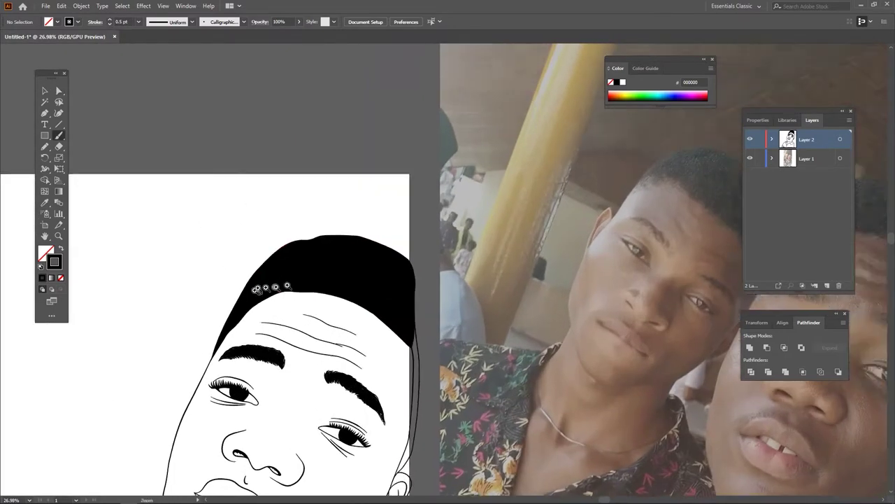
Paint fine hair strands along the outer edge of the black hair.
scroll(256, 289, "up", 2)
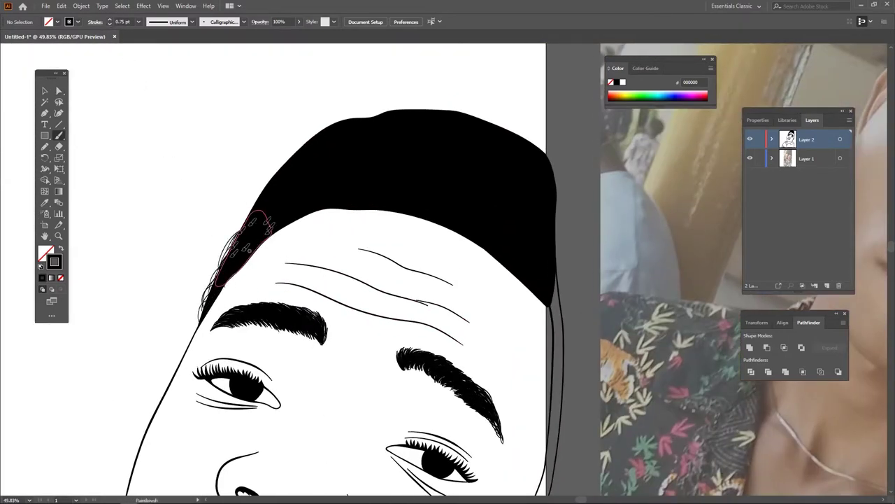
scroll(204, 319, "down", 2)
scroll(189, 294, "down", 2)
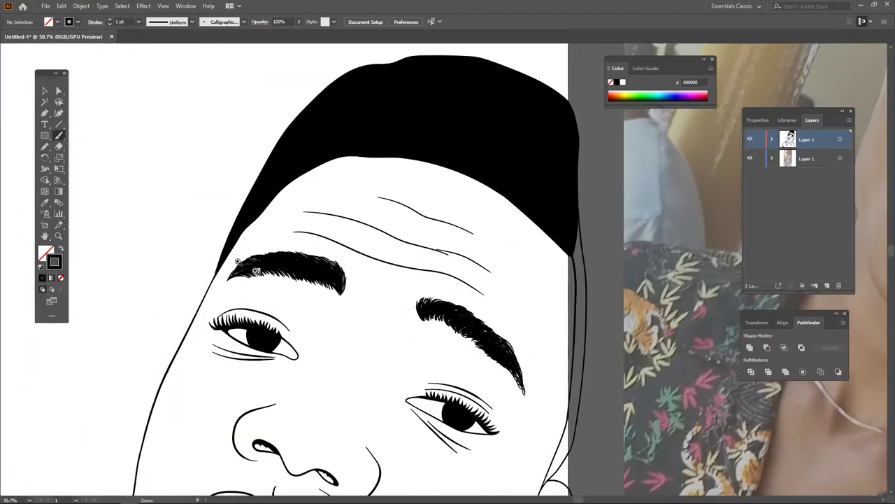
mouse_move(215, 280)
left_mouse_down()
mouse_move(300, 119)
mouse_move(390, 160)
left_mouse_up()
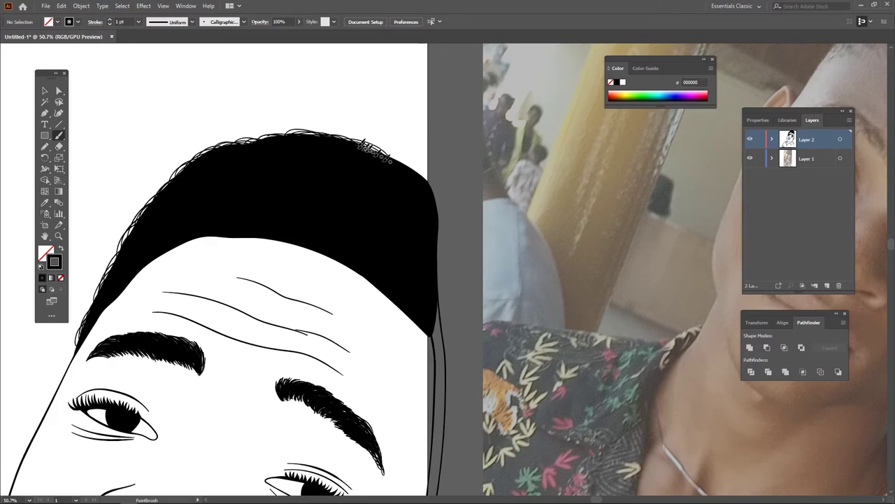
Add a strand along the hairline near the temple, then zoom out to the whole artboard.
scroll(436, 226, "down", 3)
scroll(280, 259, "up", 3)
scroll(320, 310, "down", 3)
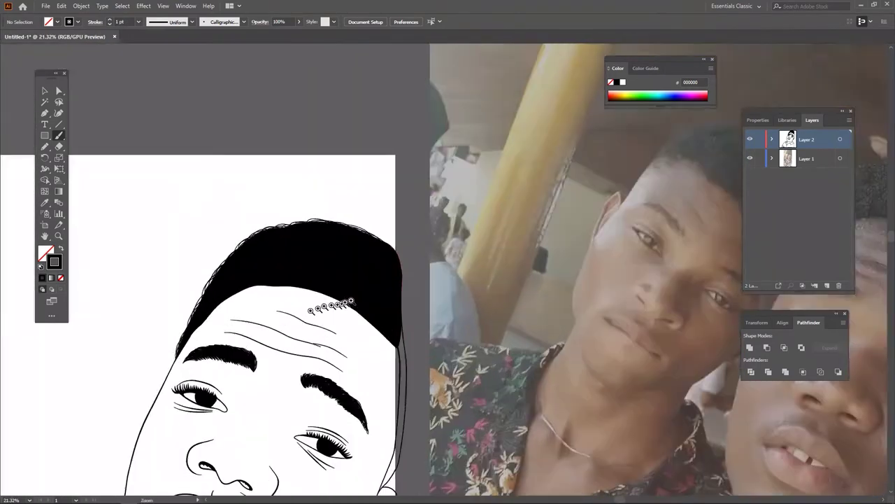
scroll(375, 268, "up", 3)
scroll(310, 236, "up", 2)
scroll(329, 241, "down", 3)
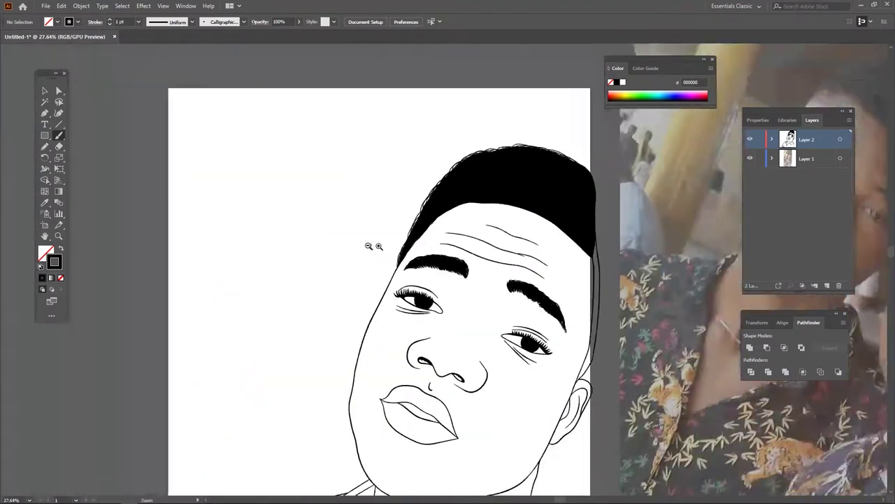
scroll(370, 244, "up", 3)
left_click_drag(259, 235, 292, 227)
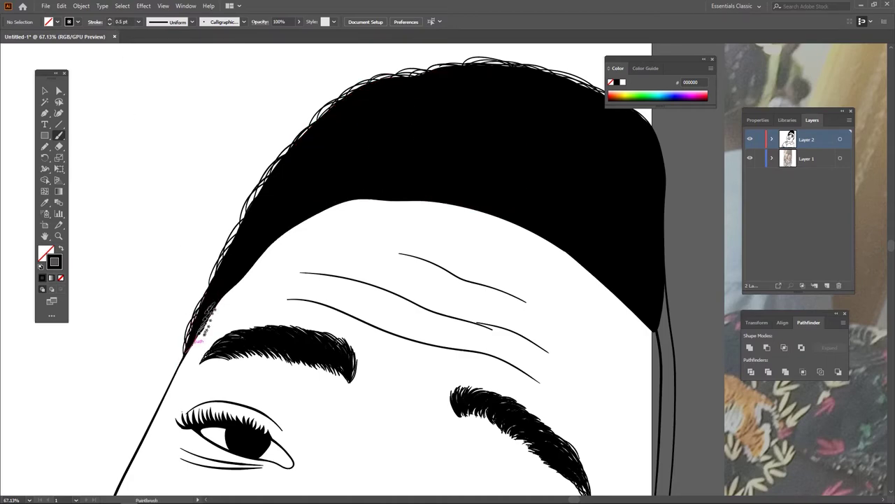
scroll(271, 271, "down", 3)
scroll(322, 216, "up", 1)
scroll(308, 205, "up", 1)
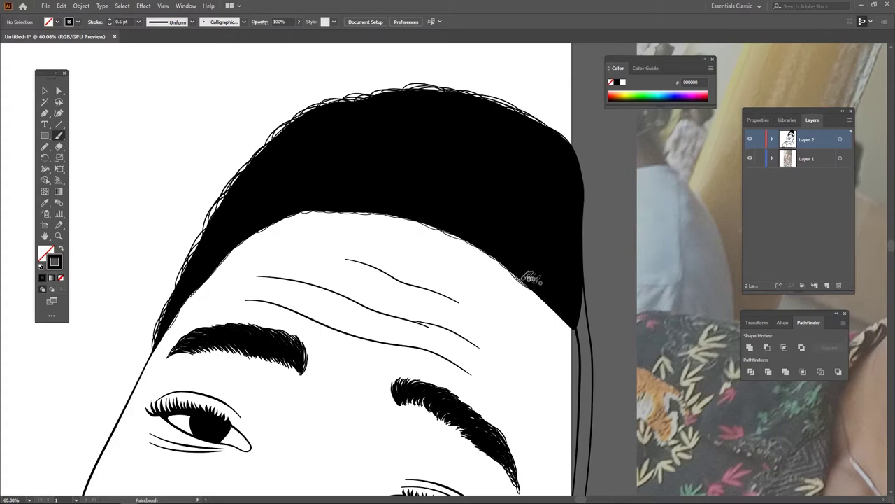
scroll(612, 310, "down", 5)
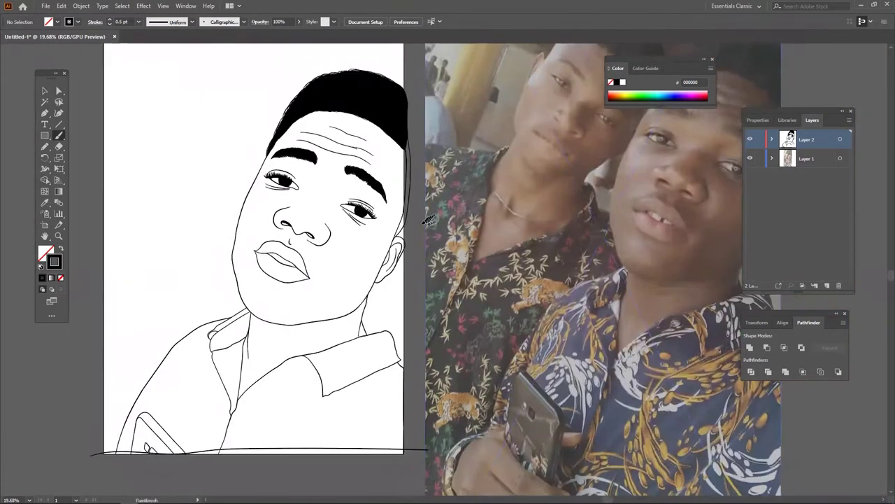
Restore the reference photo to 100% opacity and deselect it.
key("v")
left_click(531, 210)
left_click(375, 21)
key("ctrl+shift+a")
Lock the reference photo layer so only the line art stays editable.
scroll(448, 266, "down", 1)
left_click(761, 139)
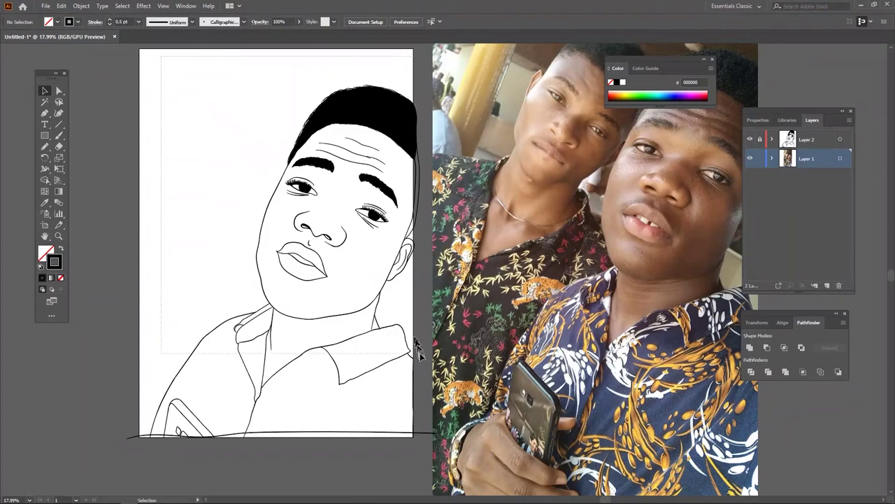
mouse_move(433, 257)
left_mouse_down()
mouse_move(467, 308)
mouse_move(428, 288)
left_mouse_up()
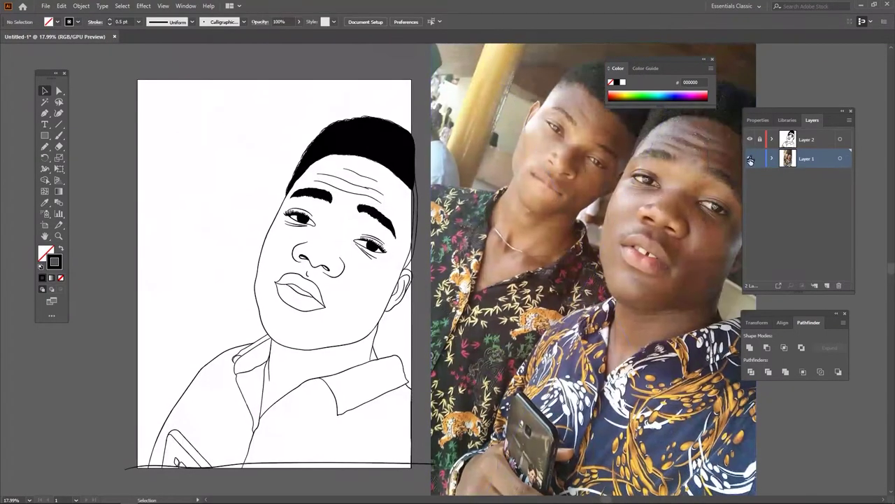
left_click(760, 159)
Expand the appearance of all line art, then duplicate Layer 2 and lock the copy.
key("ctrl+a")
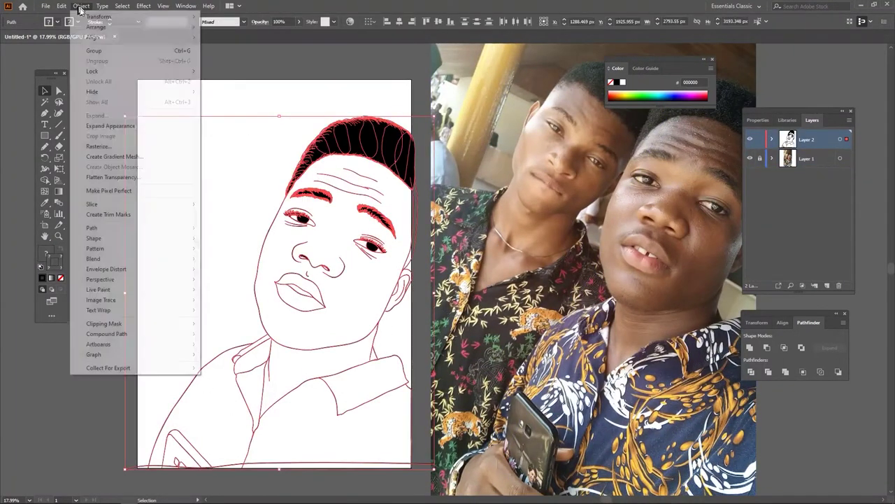
left_click(785, 373)
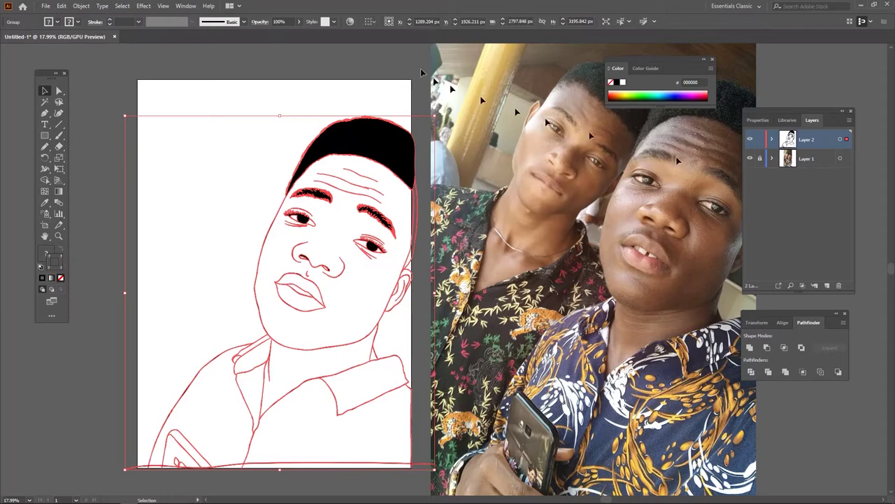
left_click_drag(806, 139, 827, 286)
left_click(760, 139)
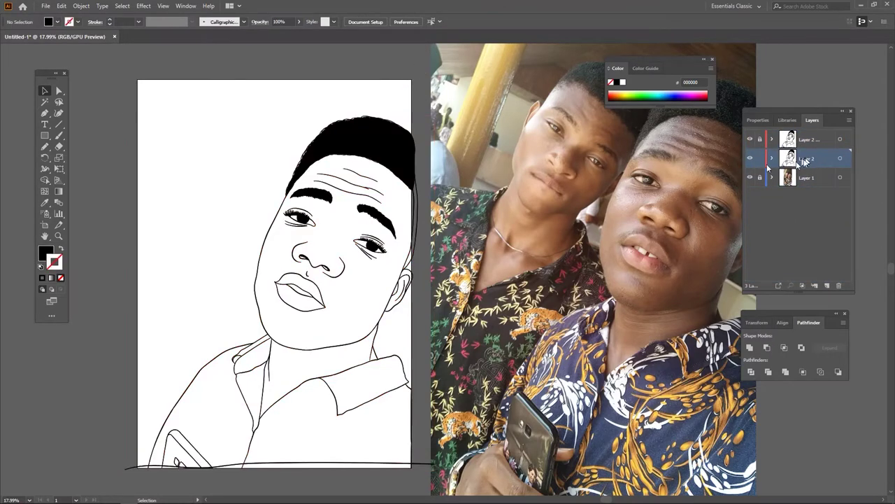
Sample the skin colour from the photo and draw a brown rectangle behind the line art.
key("ctrl+minus")
key("i")
left_click(680, 217)
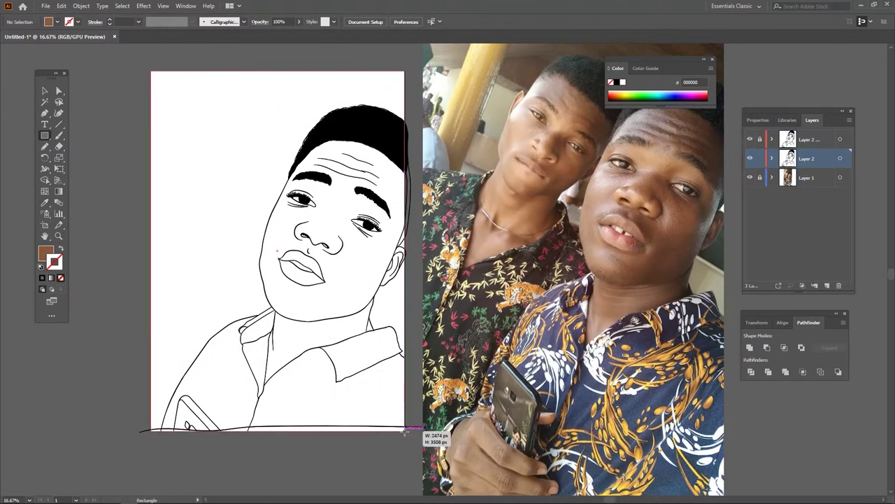
left_click_drag(153, 72, 414, 431)
key("v")
right_click(344, 256)
left_click(473, 443)
left_click(360, 448)
Merge the rectangle with the line art and delete the brown piece outside the figure.
left_click_drag(380, 458, 325, 325)
left_click(786, 372)
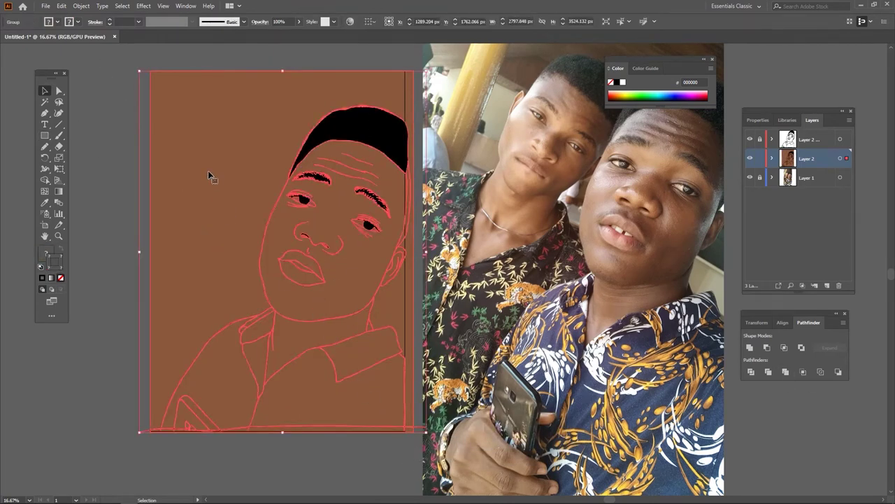
left_click(144, 200)
key("a")
left_click(205, 166)
key("Delete")
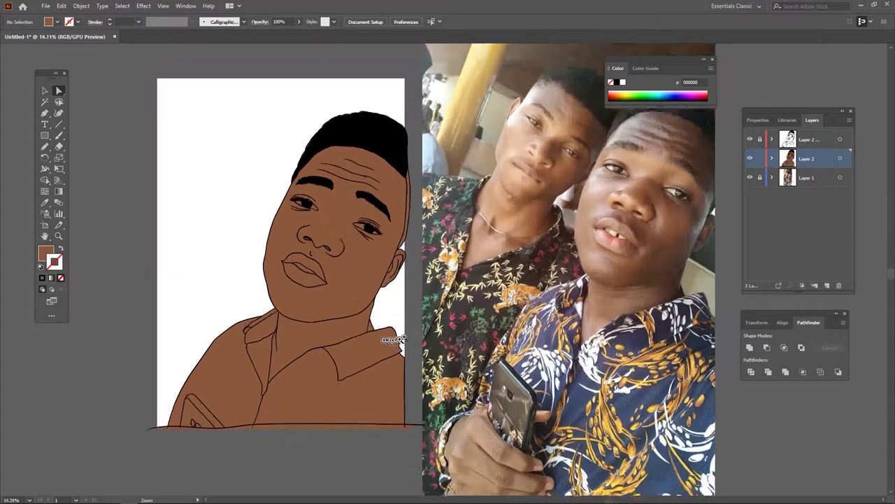
scroll(312, 140, "up", 3)
Expand Layer 2's contents and lock all the line-art paths.
left_click(772, 159)
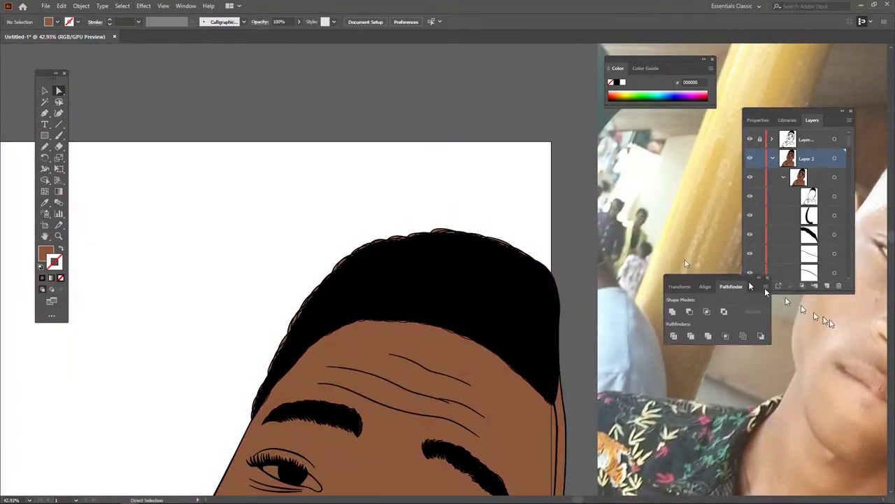
left_click_drag(825, 315, 529, 61)
left_click_drag(797, 290, 797, 458)
scroll(793, 267, "down", 2)
left_click_drag(760, 272, 764, 158)
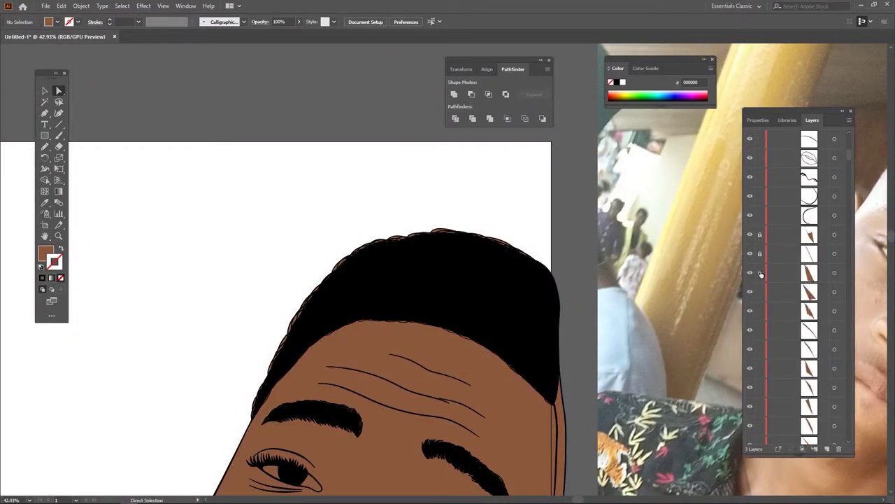
scroll(196, 236, "up", 1)
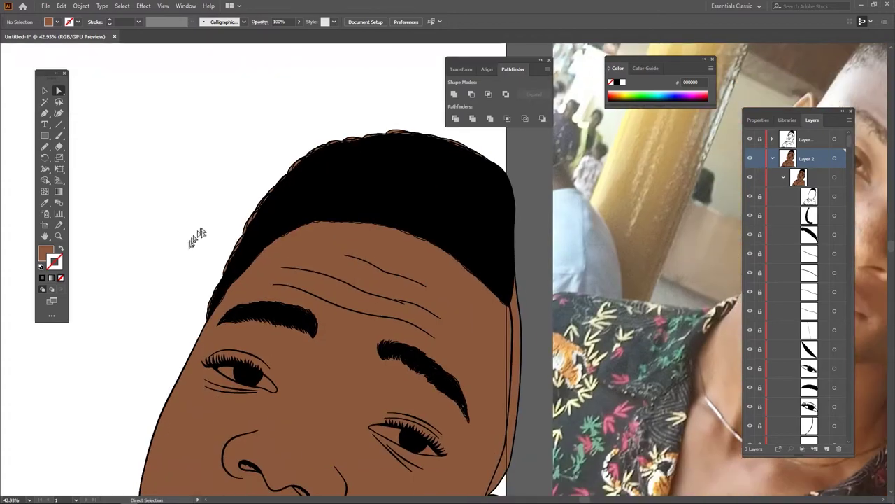
scroll(189, 259, "up", 1)
Check the hair shape, then recolour the lips a lighter brown in the Color Picker.
left_click(259, 265)
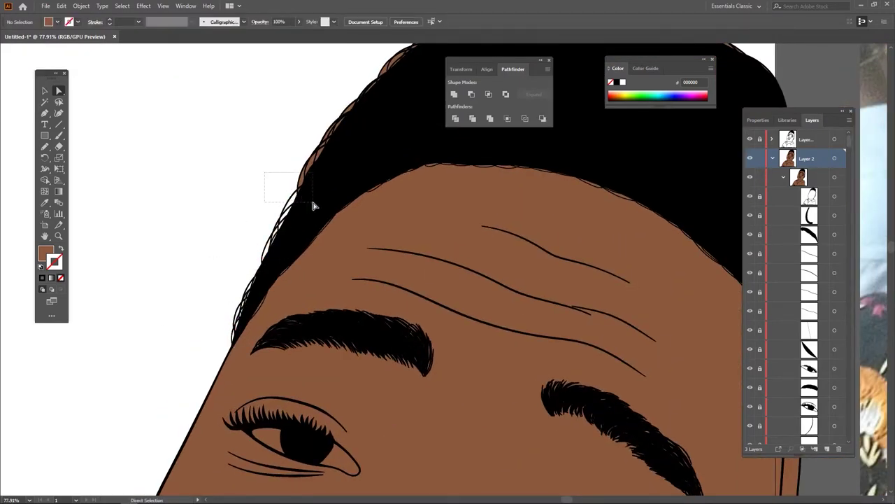
scroll(312, 202, "right", 5)
scroll(210, 189, "up", 5)
scroll(335, 207, "down", 1)
key("ctrl+shift+a")
scroll(410, 220, "down", 3)
scroll(371, 234, "down", 1)
scroll(371, 235, "down", 1)
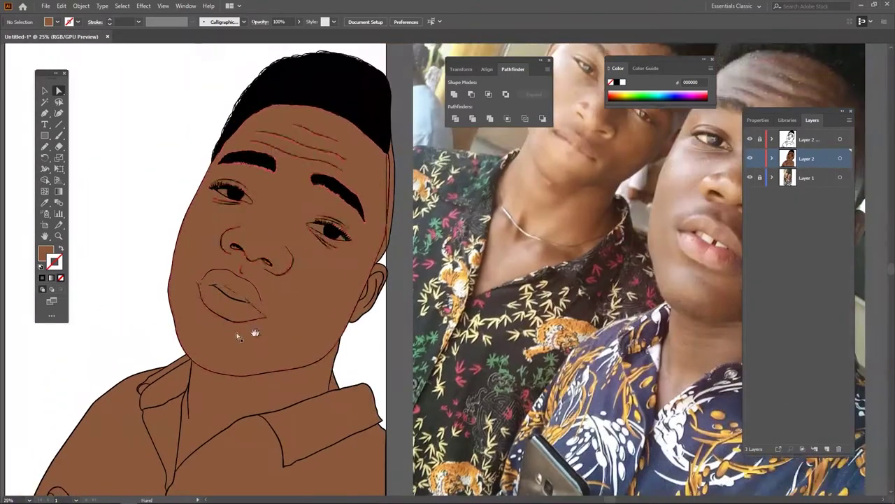
left_click(231, 294)
double_click(45, 253)
left_click(394, 242)
left_click(546, 197)
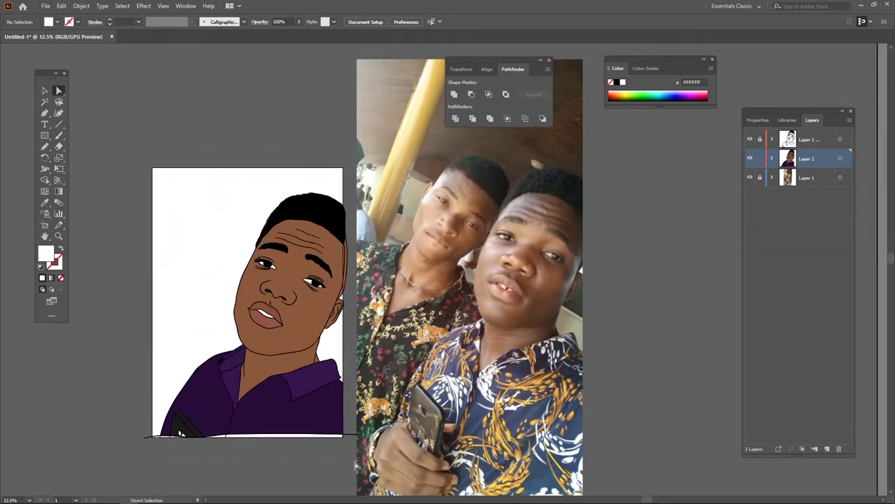
Open Recolor Artwork on all artwork with Colors set to All and adjust the fourth skin shade.
key("ctrl+a")
left_click(62, 5)
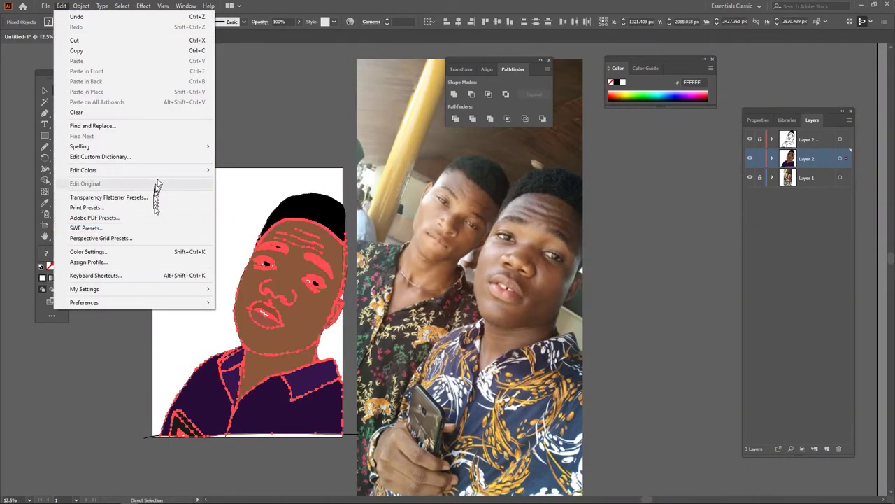
left_click(330, 224)
left_click(646, 240)
left_click(549, 233)
left_click_drag(537, 343, 534, 343)
left_click(510, 313)
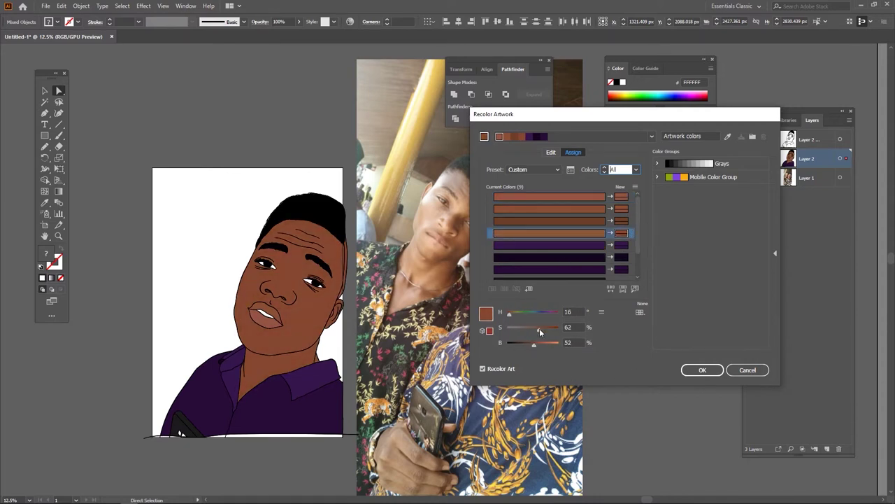
left_click_drag(535, 344, 534, 344)
left_click(539, 328)
Tweak the first shade's hue and the fourth shade's saturation, then apply the recolour.
left_click(549, 196)
left_click(572, 311)
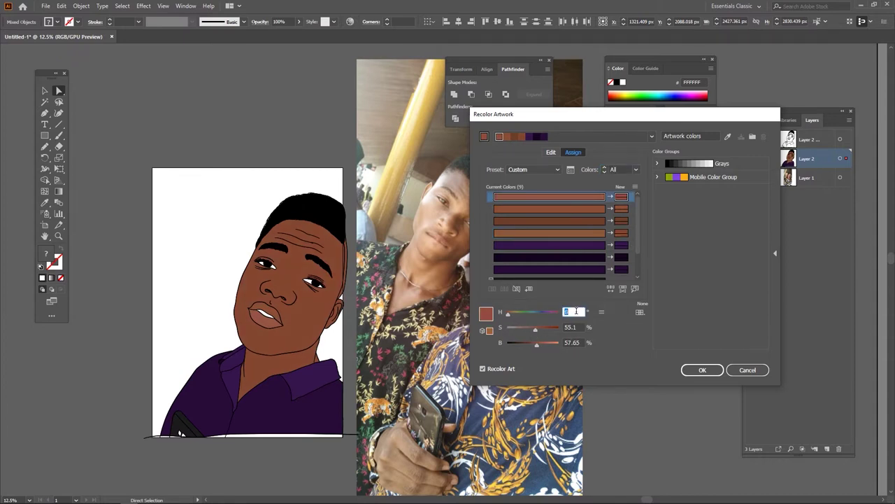
left_click_drag(622, 114, 692, 85)
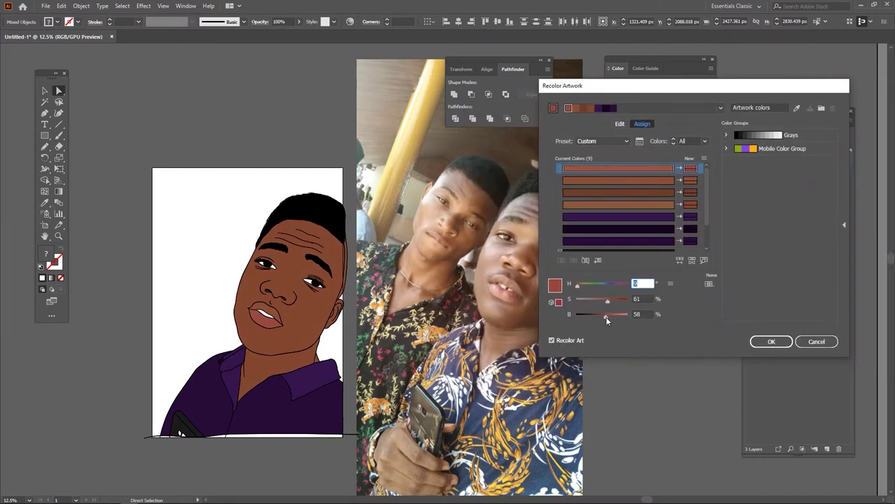
left_click(620, 205)
left_click_drag(608, 303, 612, 305)
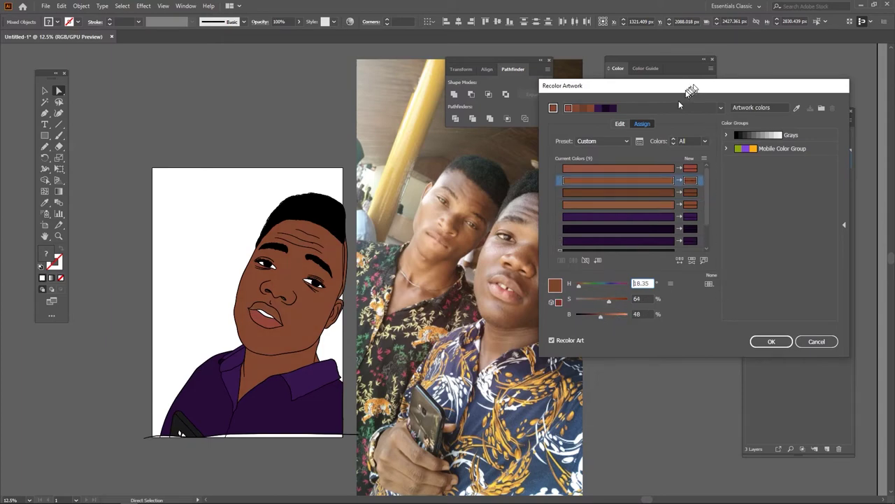
left_click(771, 341)
key("ctrl+=")
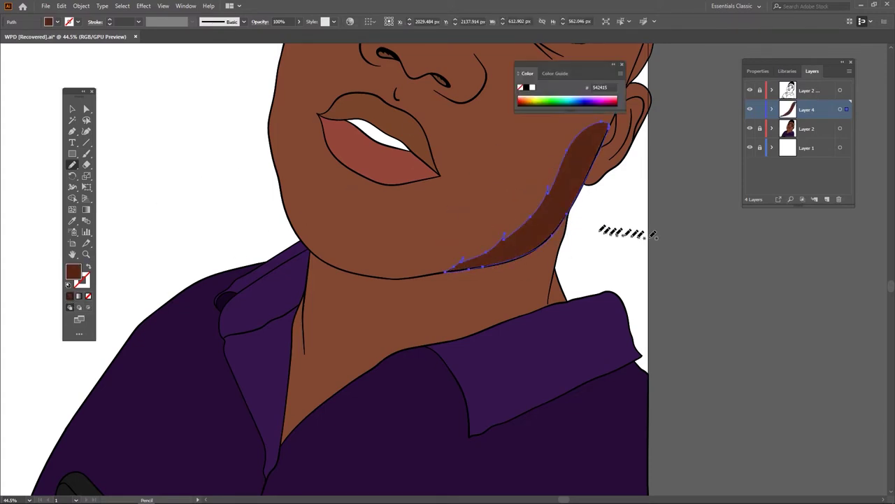
Pencil a dark shadow shape along the jaw edge and up the side of the face.
key("n")
scroll(489, 336, "up", 2)
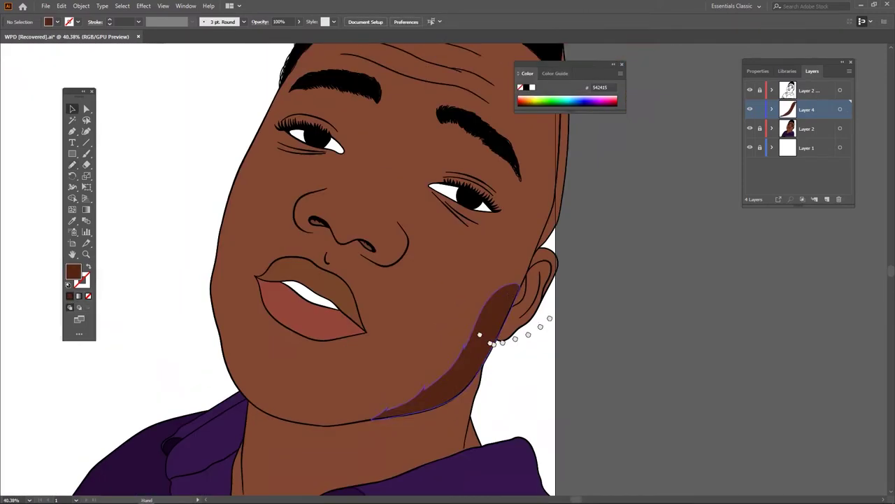
scroll(406, 318, "up", 2)
scroll(434, 323, "up", 1)
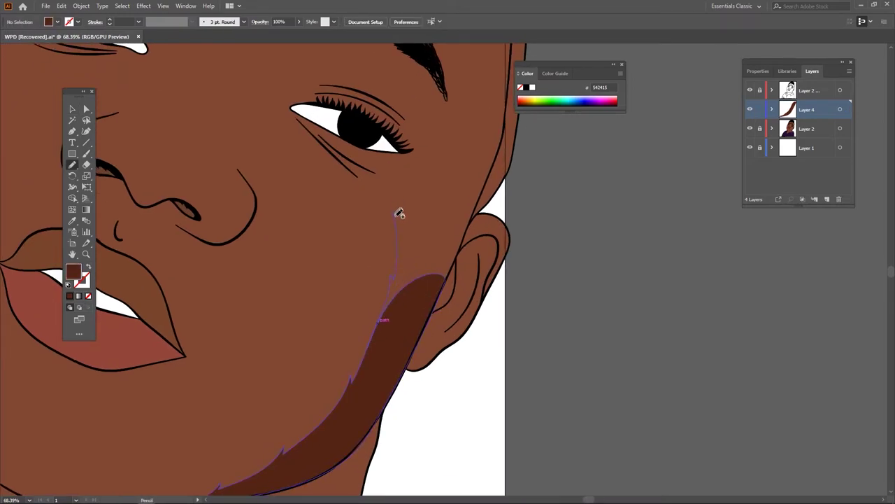
left_click_drag(390, 179, 410, 202)
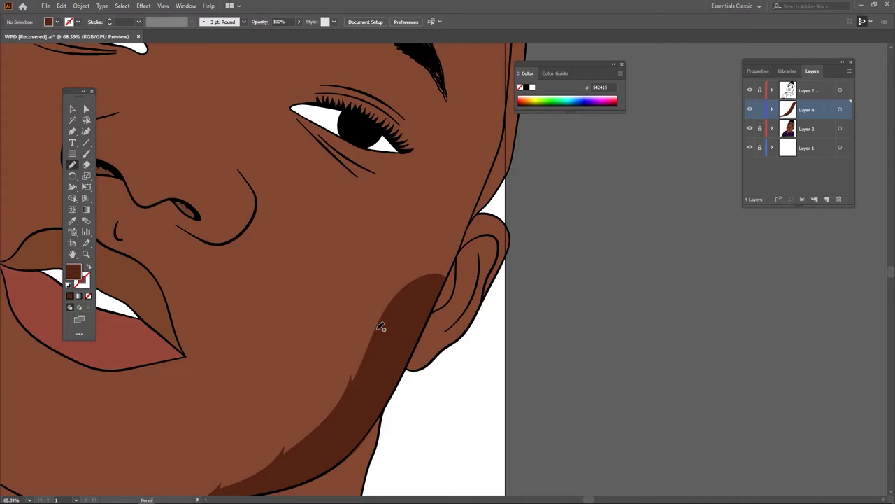
left_click_drag(408, 250, 390, 307)
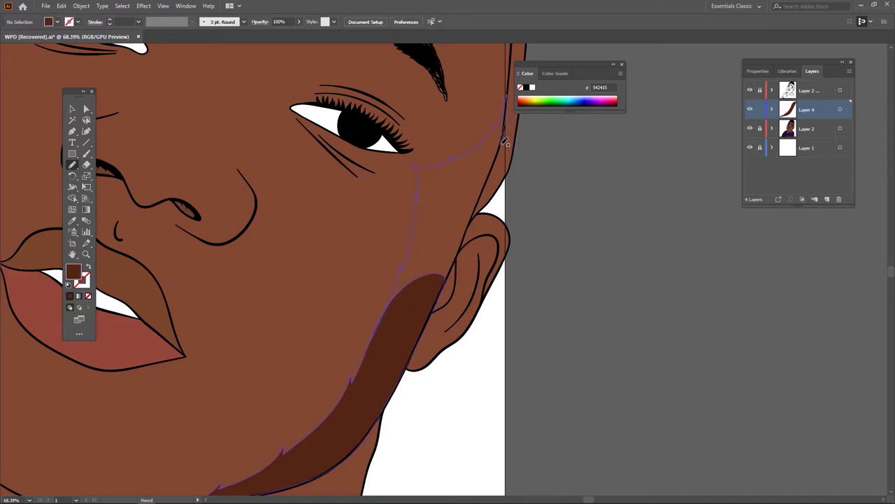
left_click_drag(451, 276, 430, 190)
key("Return")
key("Escape")
key("v")
Draw a shadow shape beside the right eyebrow and temple.
scroll(451, 229, "down", 3)
scroll(450, 229, "up", 4)
left_click_drag(419, 184, 382, 245)
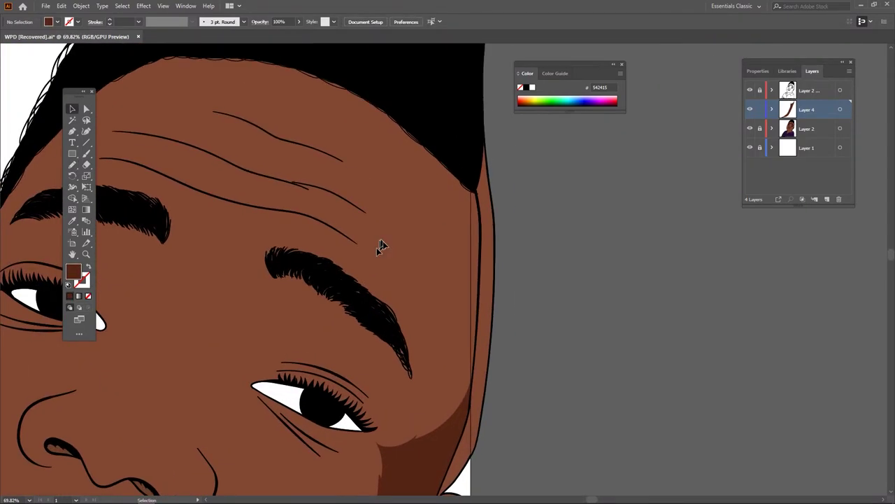
scroll(358, 255, "up", 2)
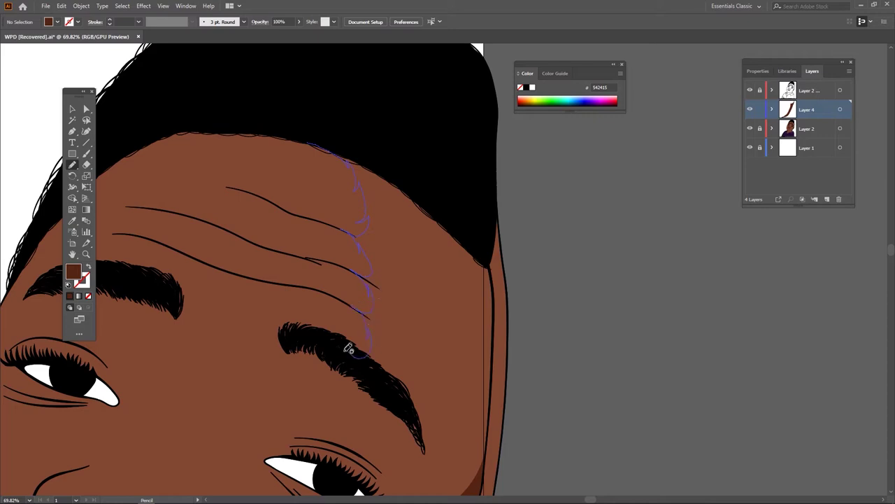
left_click_drag(394, 382, 410, 244)
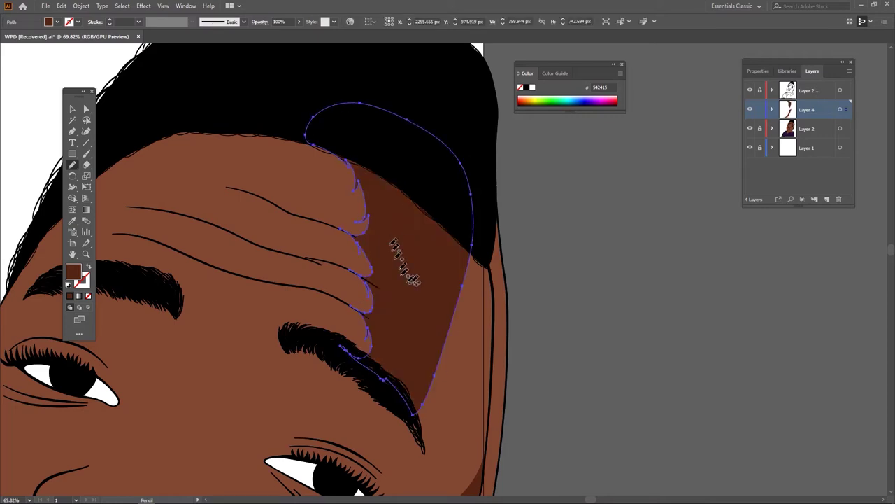
key("v")
scroll(510, 256, "down", 5)
scroll(418, 221, "down", 1)
Add another freehand shadow stroke across the face.
key("n")
scroll(385, 222, "up", 1)
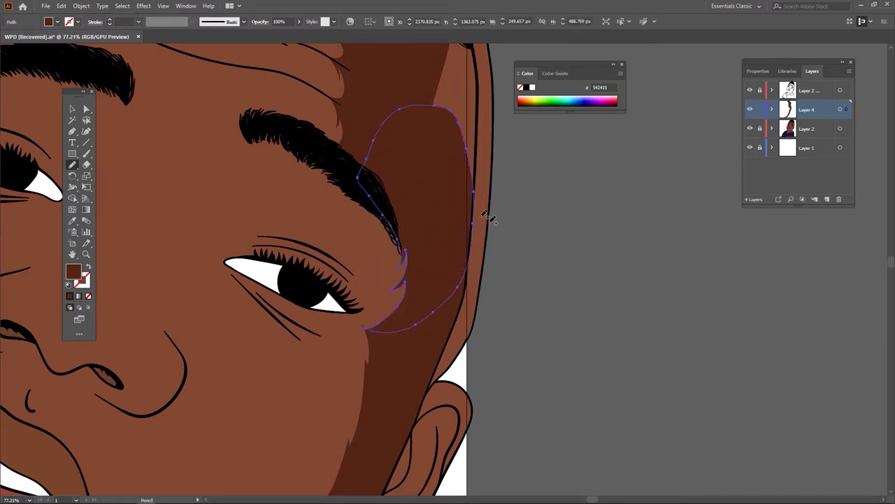
scroll(420, 252, "up", 3)
scroll(357, 210, "down", 1)
mouse_move(361, 329)
left_mouse_down()
mouse_move(403, 267)
mouse_move(392, 286)
mouse_move(464, 294)
left_mouse_up()
key("v")
scroll(434, 231, "down", 1)
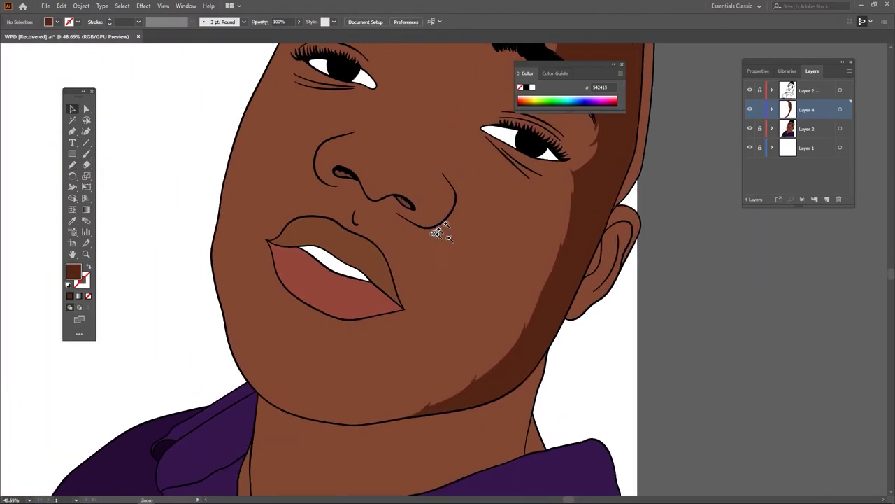
scroll(420, 300, "up", 3)
Draw a dark shadow under the nose tip and along the side of the nose.
key("n")
mouse_move(371, 306)
left_mouse_down()
mouse_move(396, 306)
mouse_move(334, 286)
left_mouse_up()
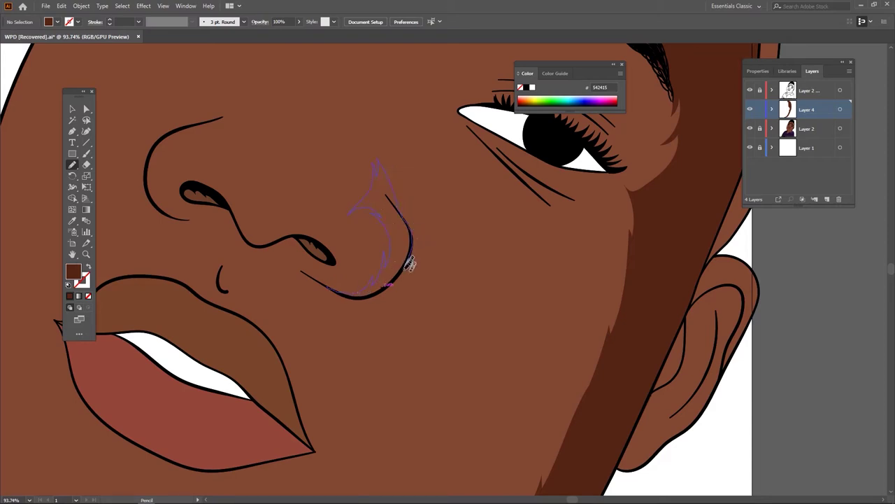
left_click_drag(352, 295, 347, 205)
key("v")
scroll(480, 296, "down", 3)
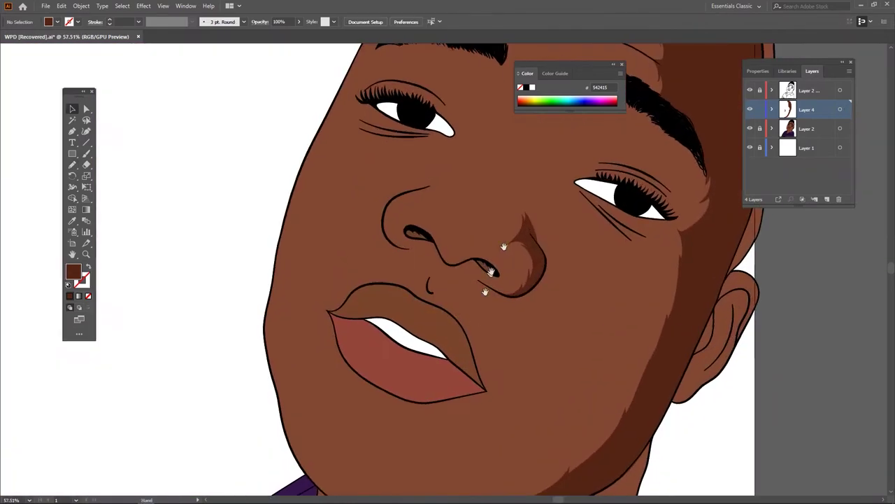
scroll(480, 314, "up", 2)
scroll(316, 323, "up", 2)
Trace a shadow along the top of the nose.
key("n")
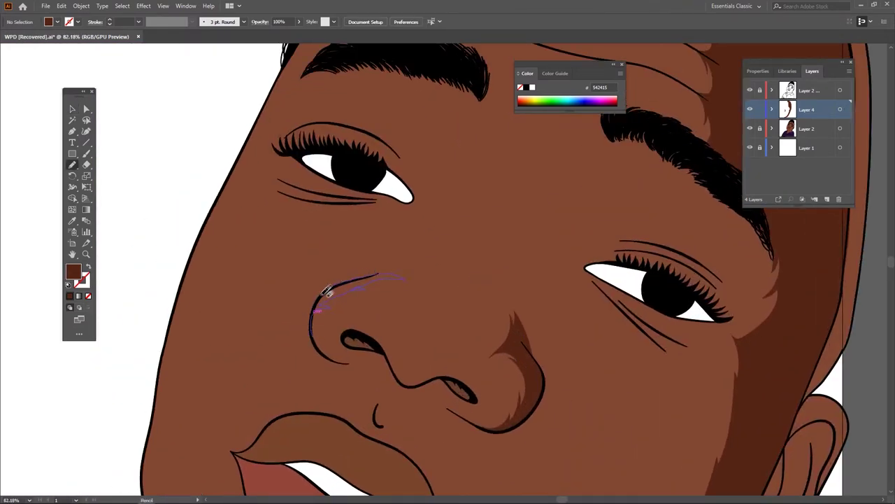
left_click_drag(317, 336, 329, 356)
scroll(492, 322, "down", 4)
scroll(492, 322, "up", 2)
scroll(492, 322, "down", 3)
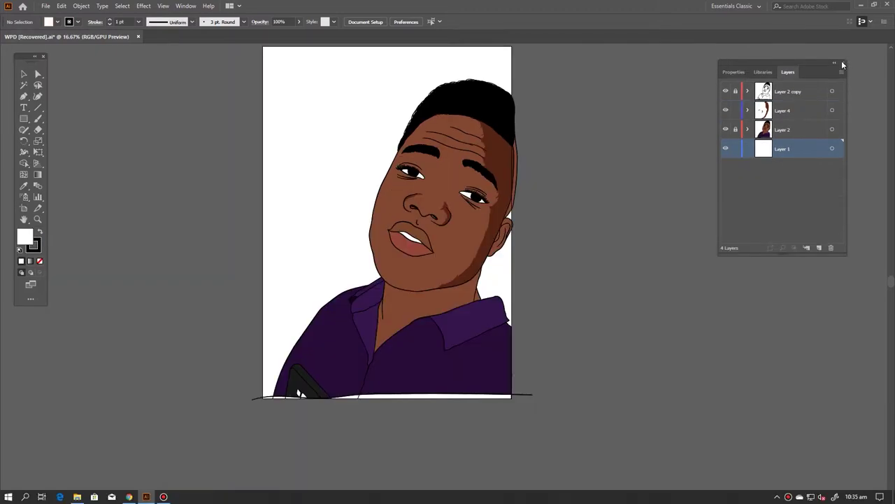
Adjust the Pencil tool options and undo a trial jaw shadow stroke.
scroll(504, 294, "up", 2)
left_click(447, 201)
double_click(24, 130)
left_click(454, 325)
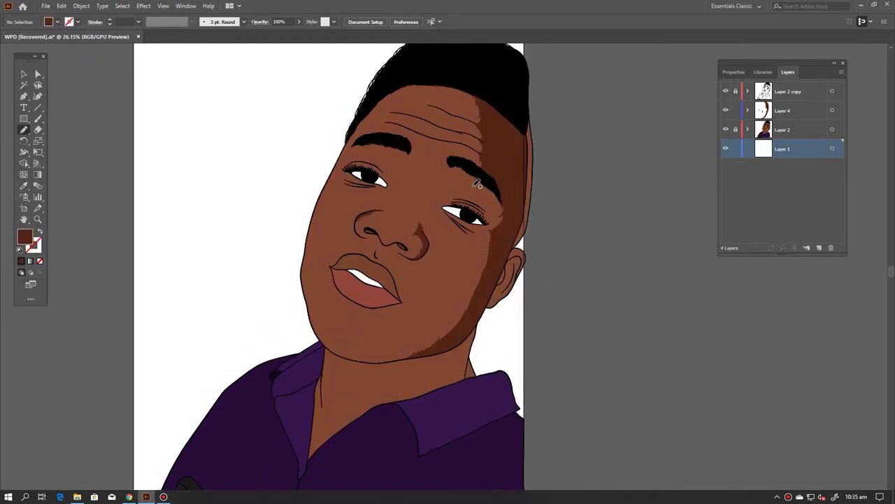
scroll(476, 183, "up", 2)
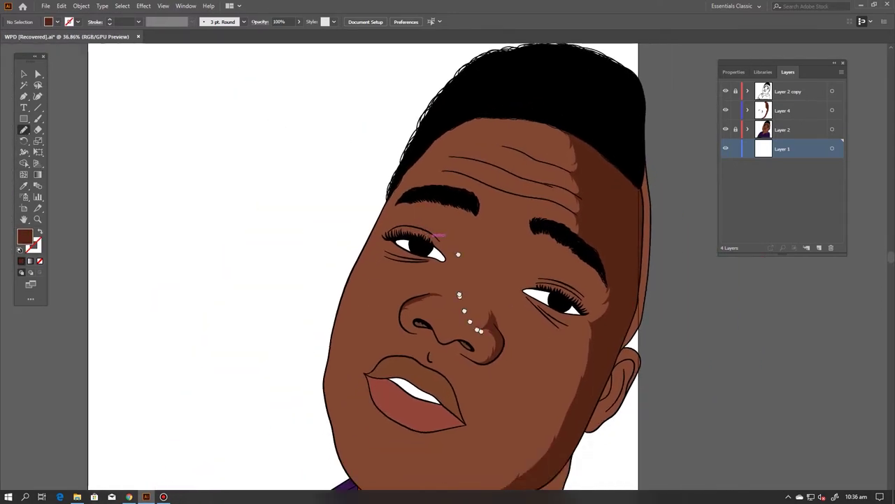
scroll(410, 366, "down", 3)
scroll(394, 300, "up", 3)
scroll(365, 346, "up", 1)
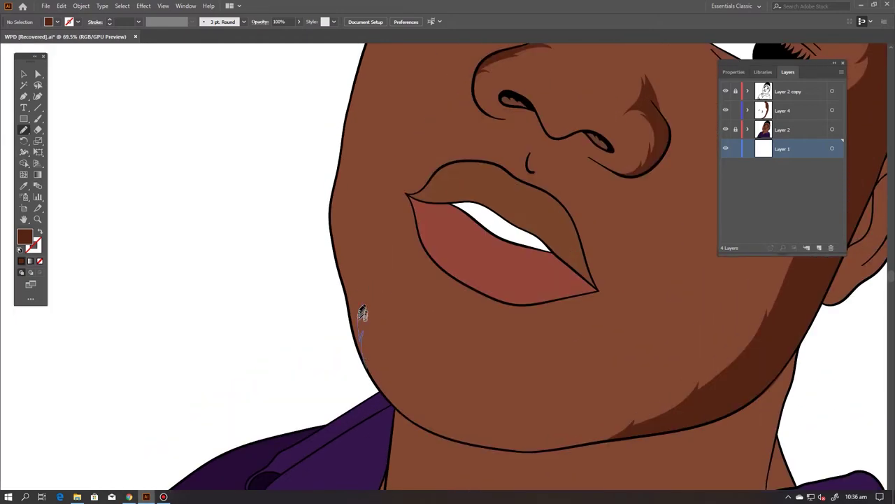
left_click_drag(352, 271, 372, 362)
key("ctrl+z")
key("ctrl+z")
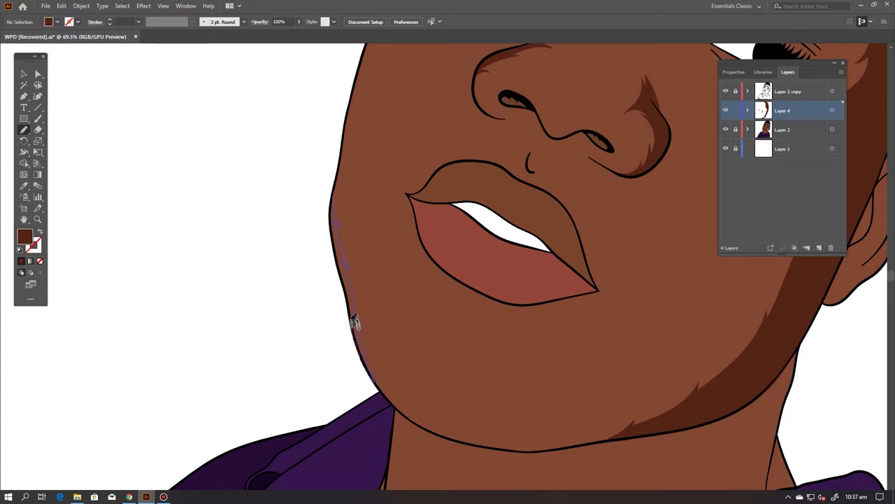
Draw shadows along the left edge of the jaw and on the neck under the jaw.
left_click_drag(336, 190, 336, 188)
scroll(456, 297, "down", 3)
scroll(484, 247, "up", 2)
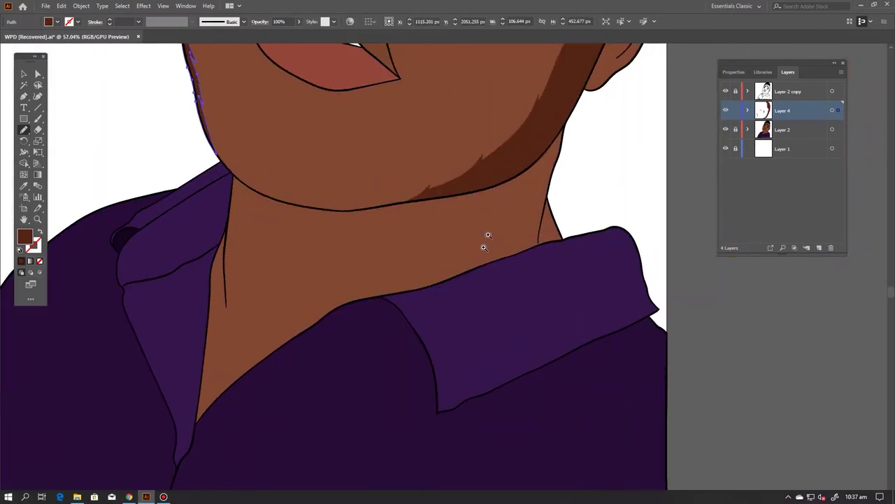
left_click_drag(493, 198, 468, 195)
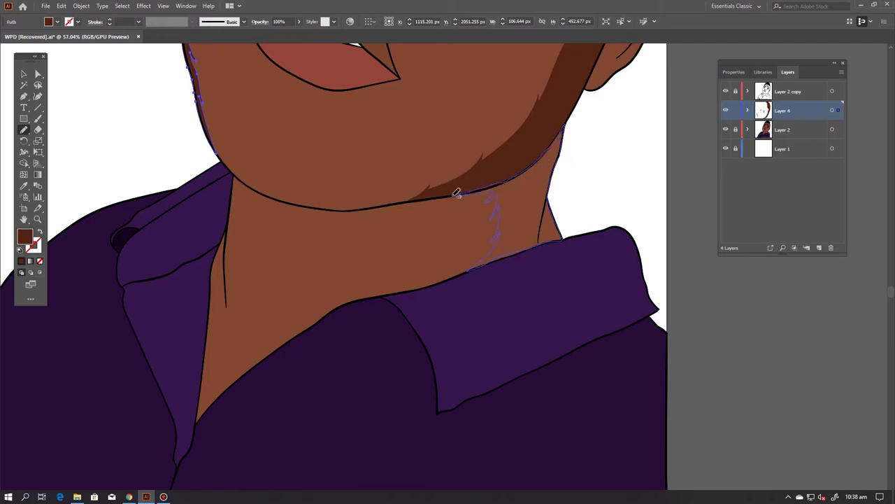
scroll(490, 280, "down", 3)
scroll(559, 210, "up", 2)
scroll(520, 244, "up", 2)
scroll(425, 196, "up", 2)
Draw a neck shadow along the collar, then deselect and add Layer 5.
left_click_drag(425, 196, 502, 174)
scroll(502, 174, "down", 2)
scroll(435, 266, "down", 2)
scroll(448, 241, "down", 1)
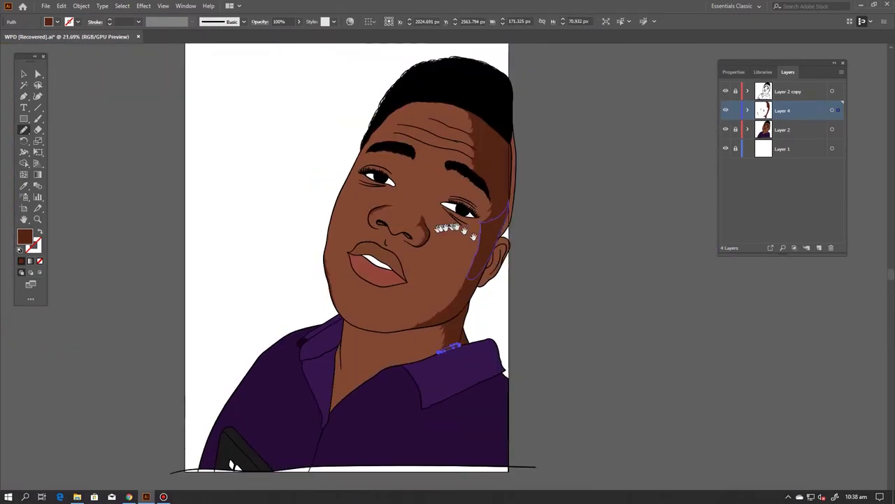
scroll(448, 242, "up", 1)
key("ctrl+shift+a")
left_click(819, 248)
Sample the skin shadow colour from the artwork and adjust it in the Color Picker as the fill.
scroll(388, 224, "up", 1)
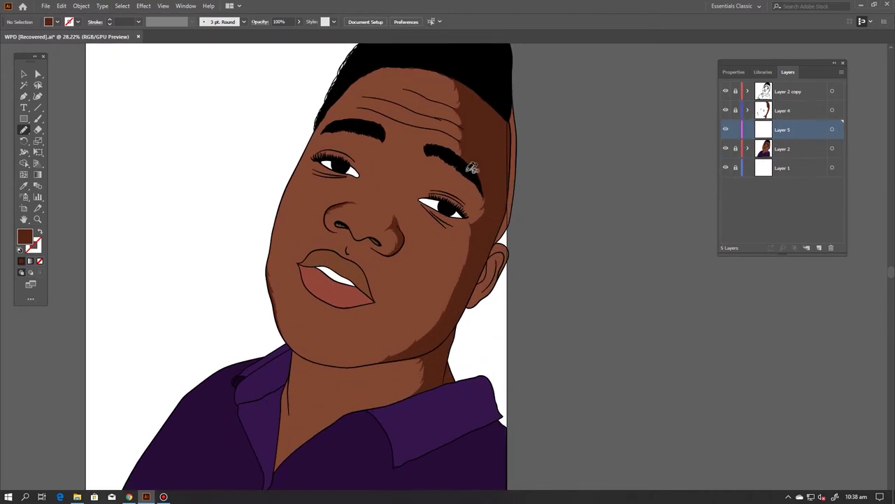
scroll(413, 149, "up", 1)
key("i")
left_click(464, 285)
double_click(25, 237)
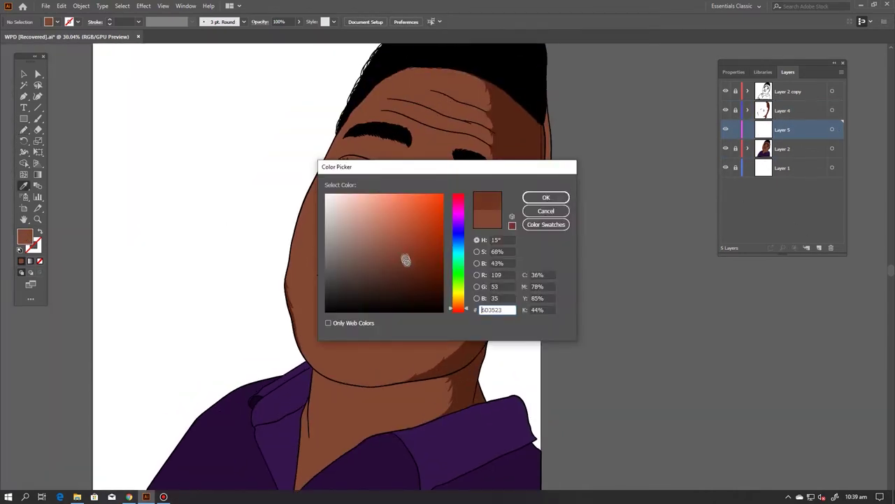
left_click(549, 198)
scroll(472, 254, "up", 1)
scroll(388, 286, "up", 1)
Draw the large chin shadow shape with the Pencil.
key("n")
scroll(380, 300, "up", 1)
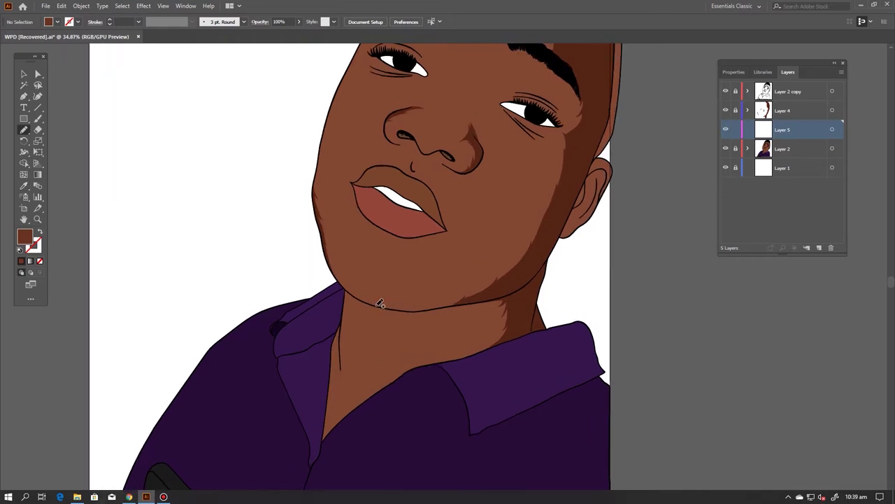
scroll(362, 310, "up", 1)
left_click_drag(422, 258, 429, 237)
left_click_drag(401, 277, 358, 313)
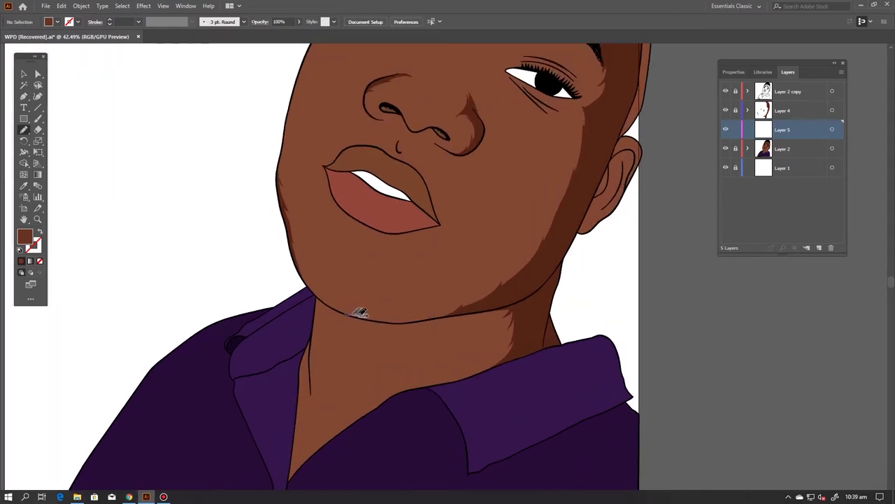
left_click_drag(404, 277, 406, 275)
left_click_drag(347, 315, 417, 275)
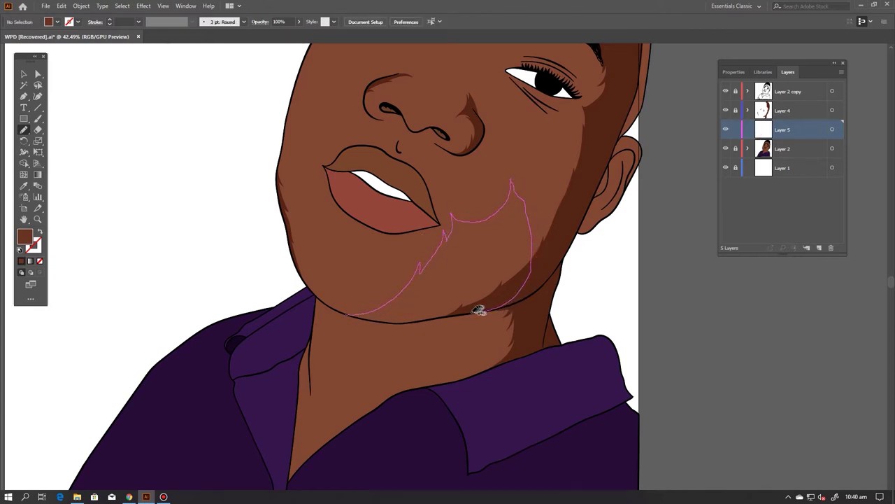
left_click_drag(354, 313, 350, 315)
scroll(350, 315, "up", 5)
Extend the shadow up the chin and draw its edge from the eye down the cheek.
key("a")
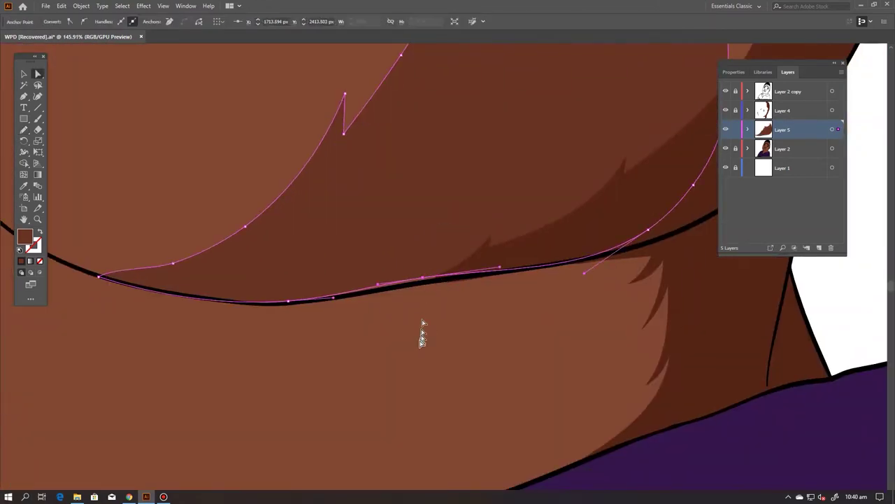
scroll(490, 253, "down", 5)
key("n")
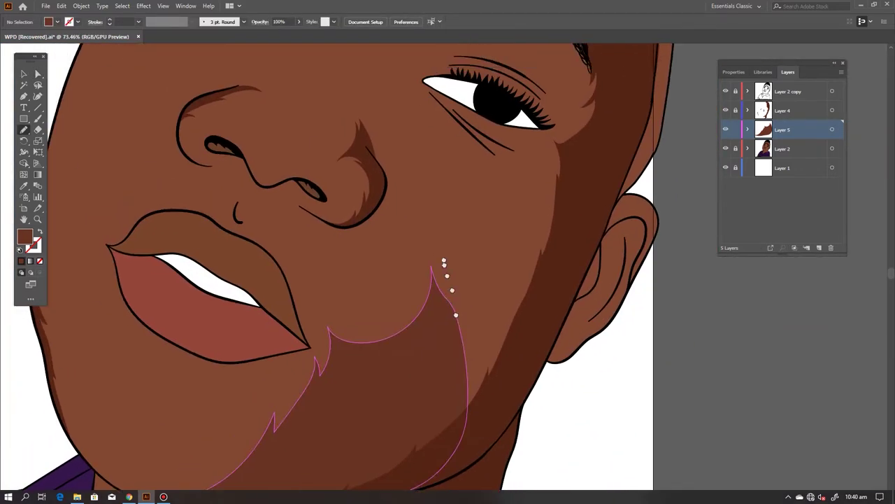
mouse_move(413, 365)
left_mouse_down()
mouse_move(445, 320)
mouse_move(439, 305)
left_mouse_up()
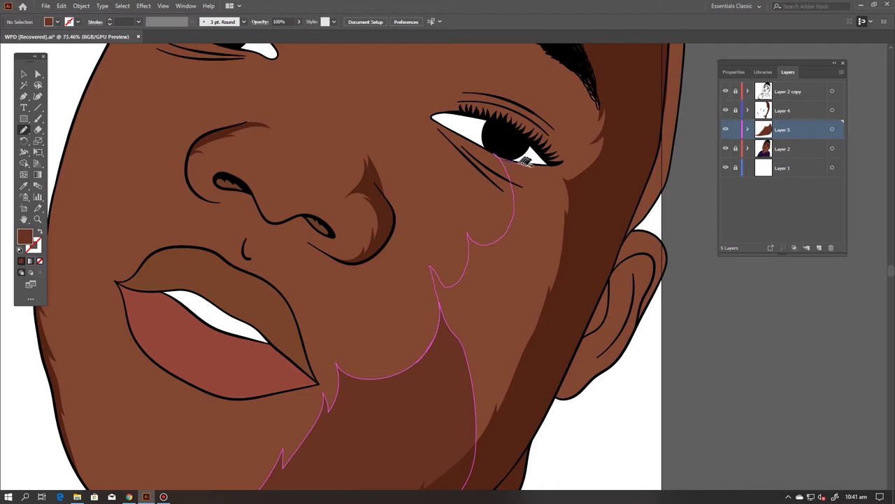
left_click_drag(520, 135, 567, 333)
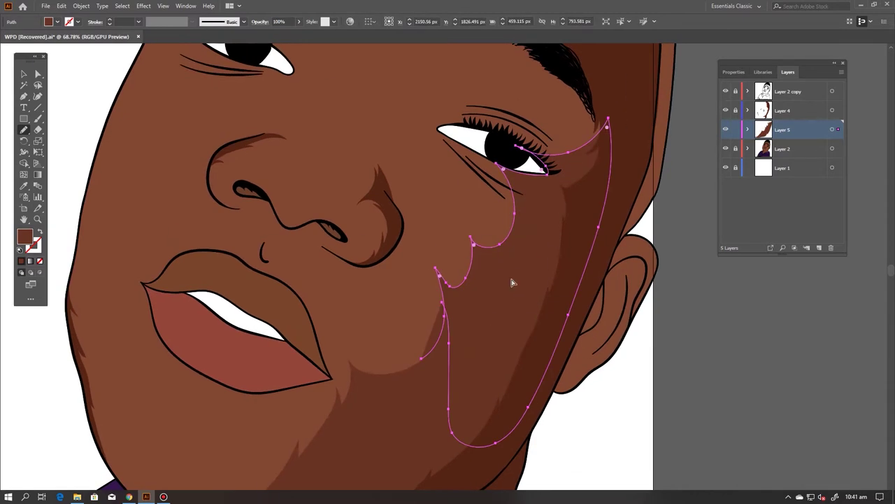
Refine the cheek shadow's anchor points with Direct Selection, then deselect it.
key("a")
left_click_drag(447, 308, 432, 369)
scroll(432, 369, "up", 3)
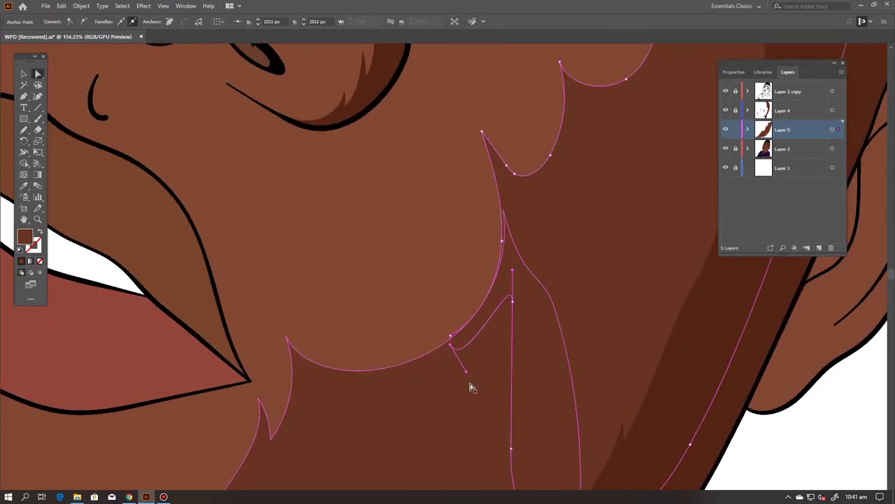
left_click_drag(451, 338, 454, 340)
key("n")
scroll(602, 268, "down", 5)
scroll(603, 269, "down", 4)
scroll(496, 303, "up", 3)
key("v")
left_click(489, 277)
scroll(489, 276, "up", 3)
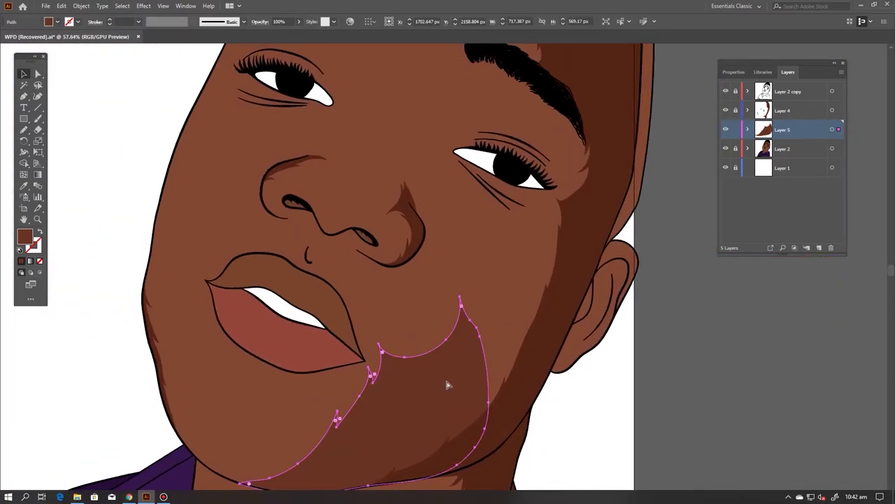
scroll(434, 363, "down", 1)
Draw a shadow along the chin rising from the jaw to below the lips.
key("n")
scroll(392, 381, "up", 2)
left_click_drag(350, 410, 404, 389)
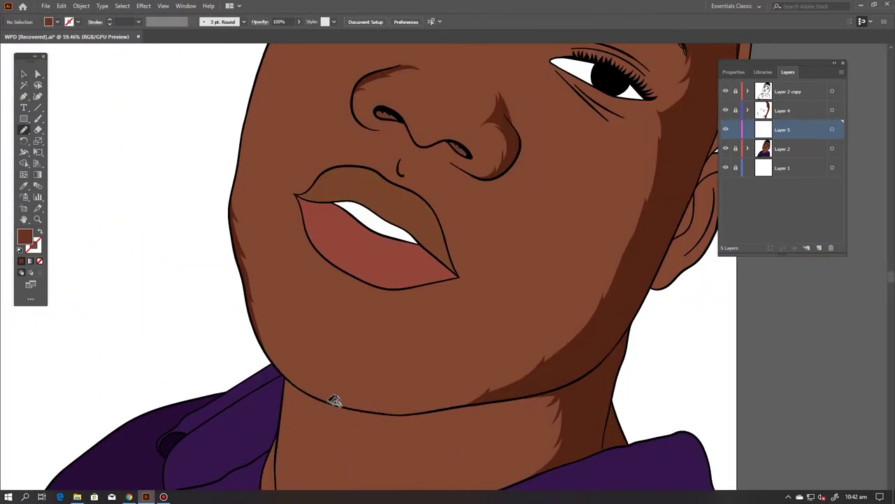
left_click_drag(327, 404, 468, 299)
left_click_drag(501, 273, 584, 212)
scroll(583, 212, "down", 1)
Draw another shadow from the jaw up the cheek, then fit the artboard in view.
left_click_drag(263, 411, 345, 366)
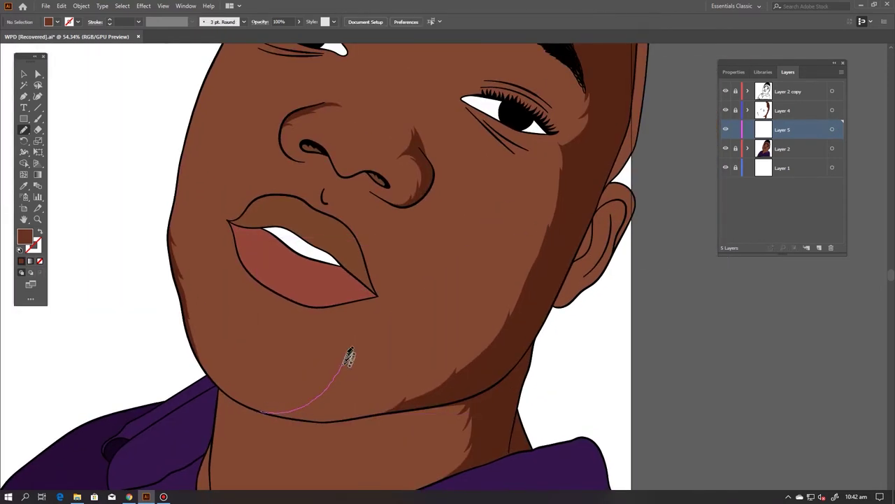
left_click_drag(396, 285, 484, 259)
left_click_drag(520, 207, 522, 197)
scroll(492, 223, "up", 1)
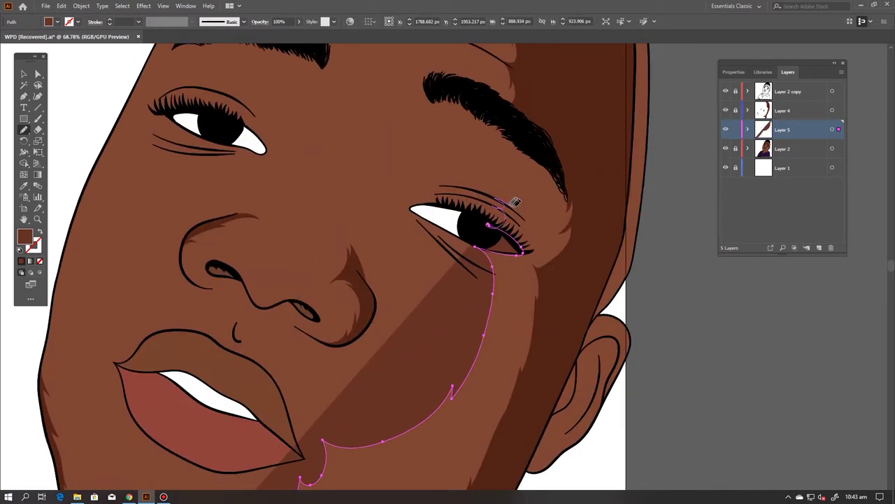
scroll(543, 185, "down", 1)
scroll(529, 210, "down", 5)
scroll(490, 203, "up", 5)
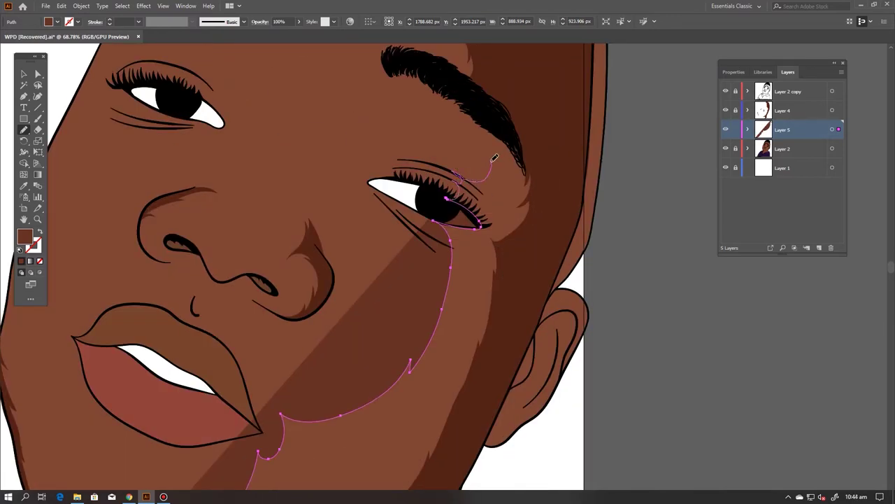
scroll(444, 236, "down", 10)
scroll(360, 280, "up", 1)
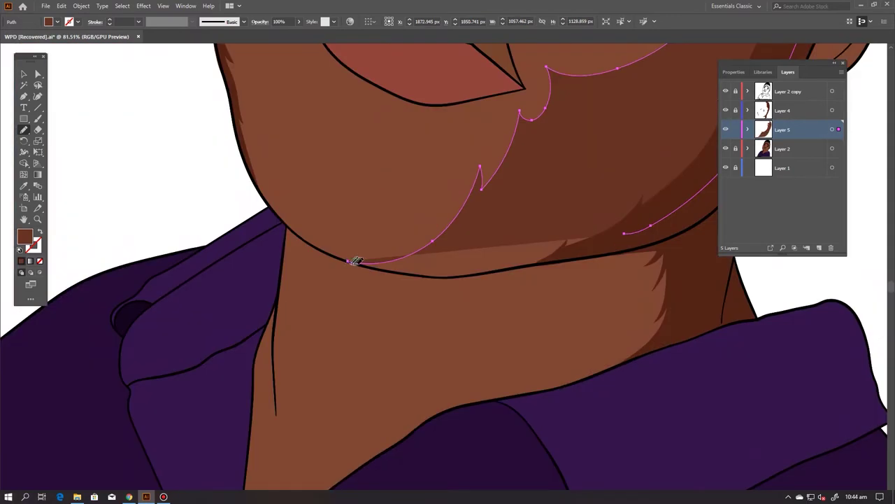
scroll(429, 273, "down", 2)
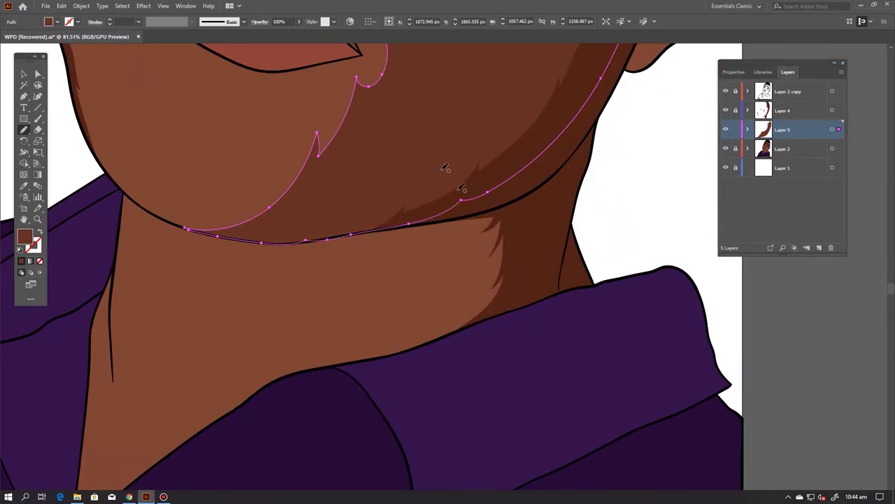
key("ctrl+0")
scroll(490, 231, "up", 2)
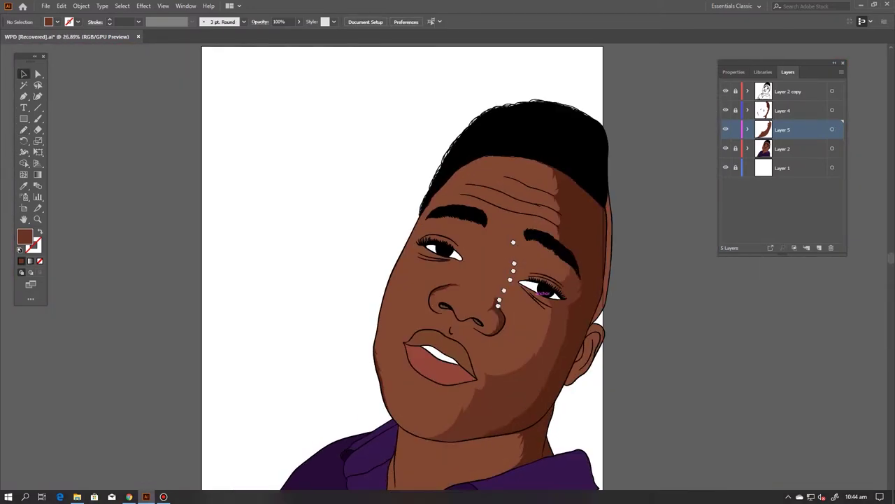
Draw a thin shadow sliver beneath the first forehead crease.
scroll(464, 215, "up", 4)
scroll(464, 215, "up", 2)
key("n")
left_click_drag(272, 181, 322, 193)
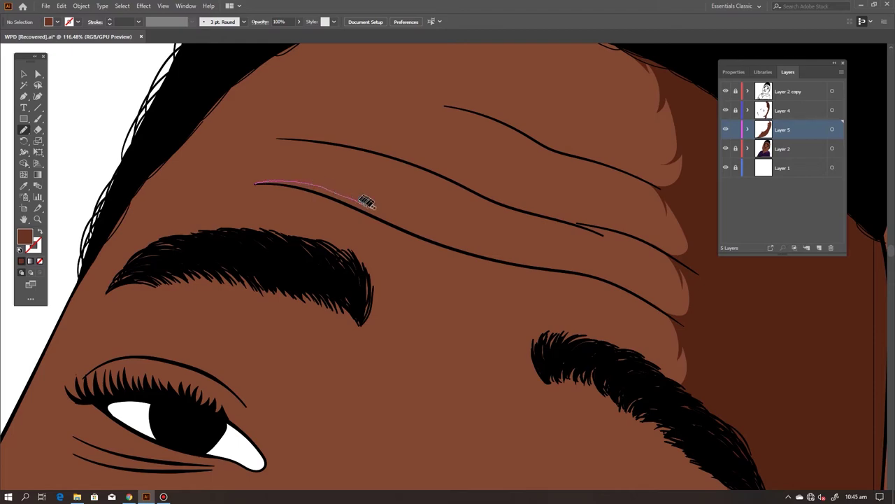
left_click_drag(264, 181, 257, 182)
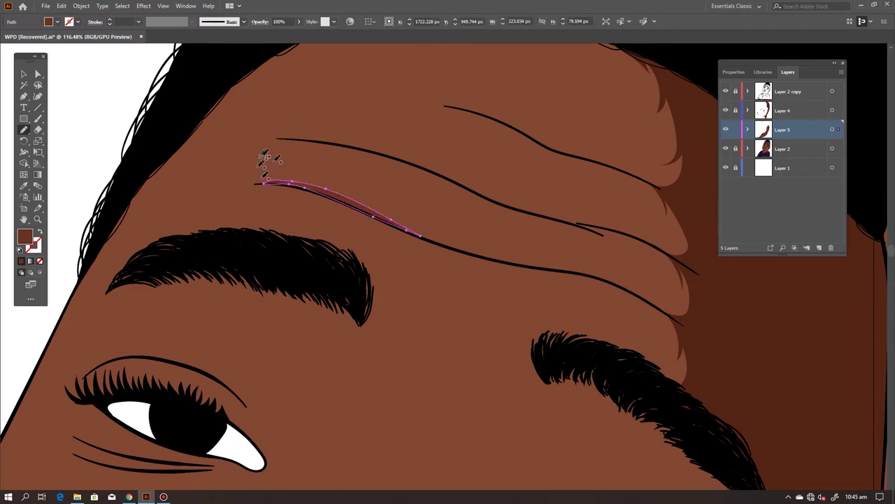
scroll(290, 280, "up", 1)
key("a")
scroll(299, 246, "down", 3)
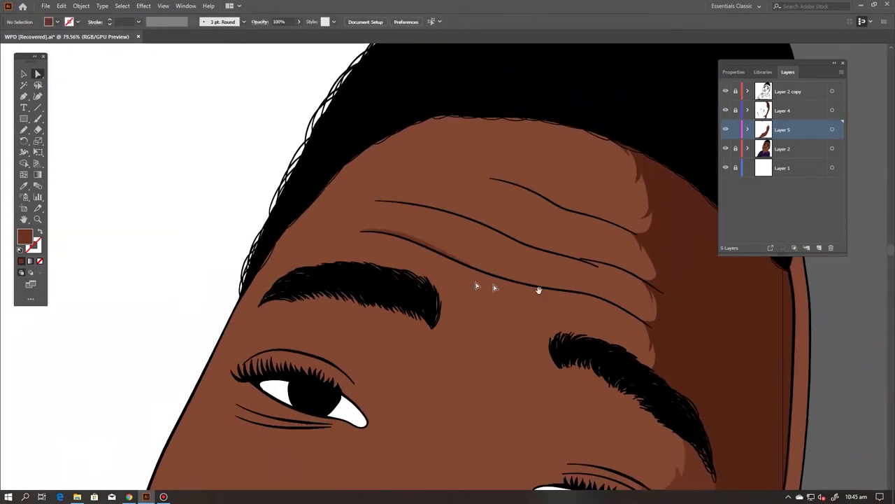
scroll(299, 246, "up", 2)
key("n")
Redraw the crease shadow and extend another sliver along the next crease.
mouse_move(262, 213)
left_mouse_down()
mouse_move(346, 243)
mouse_move(259, 208)
mouse_move(290, 202)
left_mouse_up()
scroll(462, 273, "down", 1)
scroll(462, 272, "up", 1)
left_click_drag(375, 212, 460, 259)
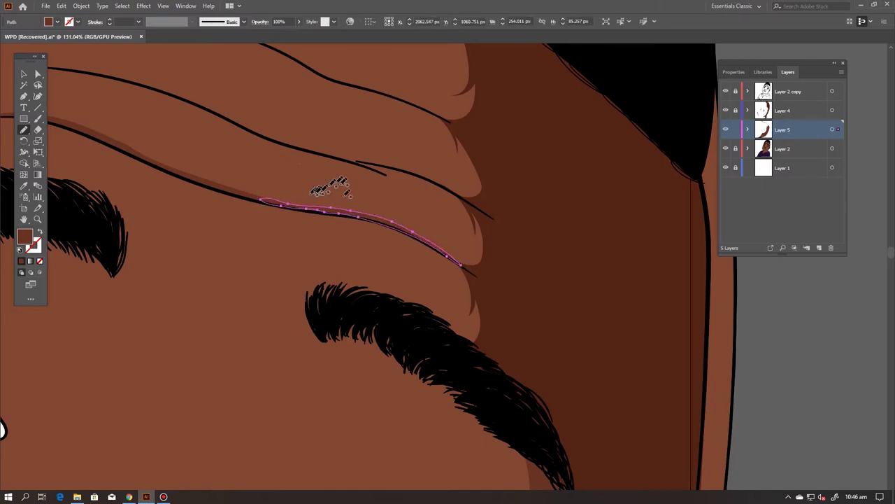
scroll(322, 207, "up", 1)
scroll(294, 224, "down", 5)
scroll(314, 315, "down", 3)
scroll(417, 317, "up", 4)
scroll(384, 280, "up", 3)
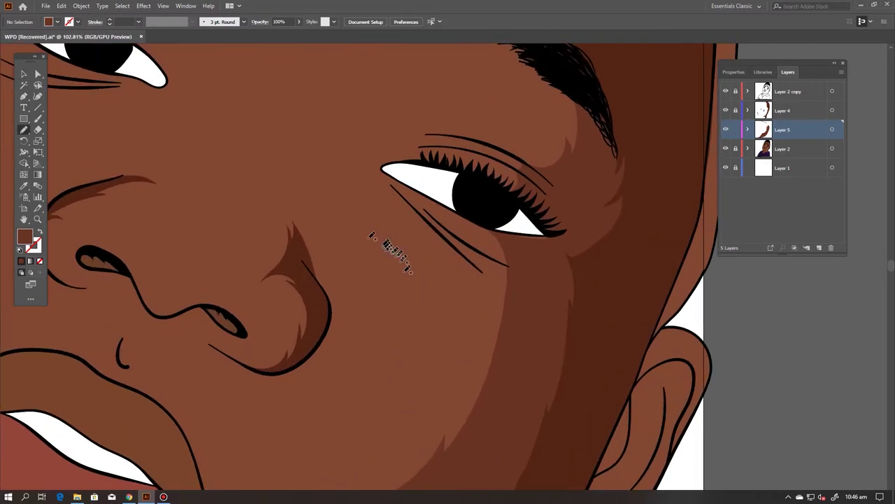
Draw a shadow under the right eye, tracing back along the lower eyelid.
scroll(412, 266, "up", 2)
left_click_drag(413, 287, 419, 264)
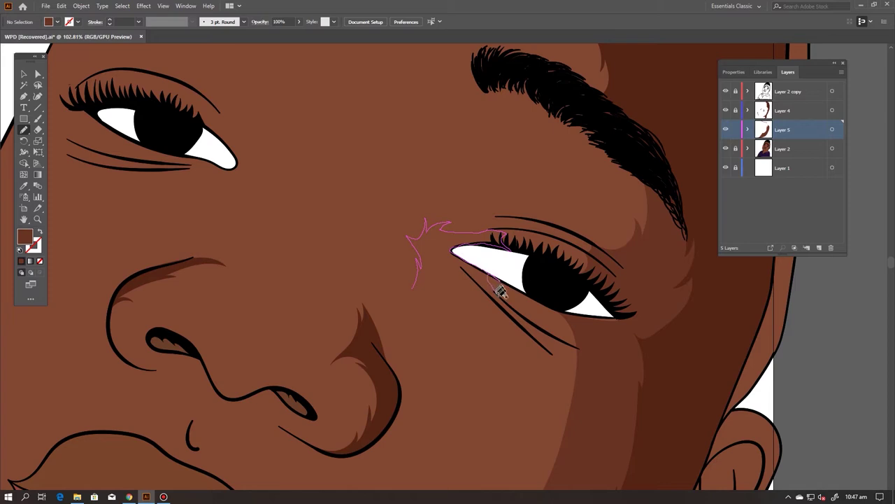
mouse_move(524, 322)
left_mouse_down()
mouse_move(473, 275)
mouse_move(430, 279)
left_mouse_up()
scroll(429, 279, "down", 3)
scroll(459, 284, "up", 4)
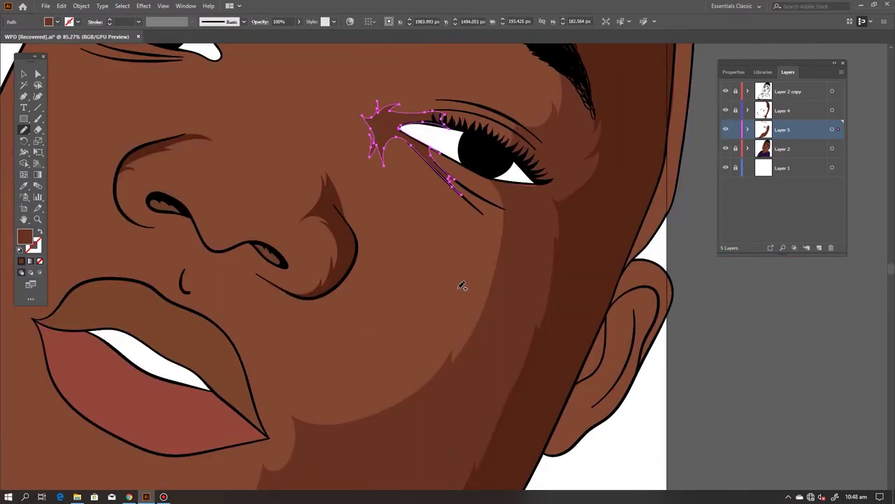
Draw a shadow loop along the eyelid to the inner eye corner.
key("n")
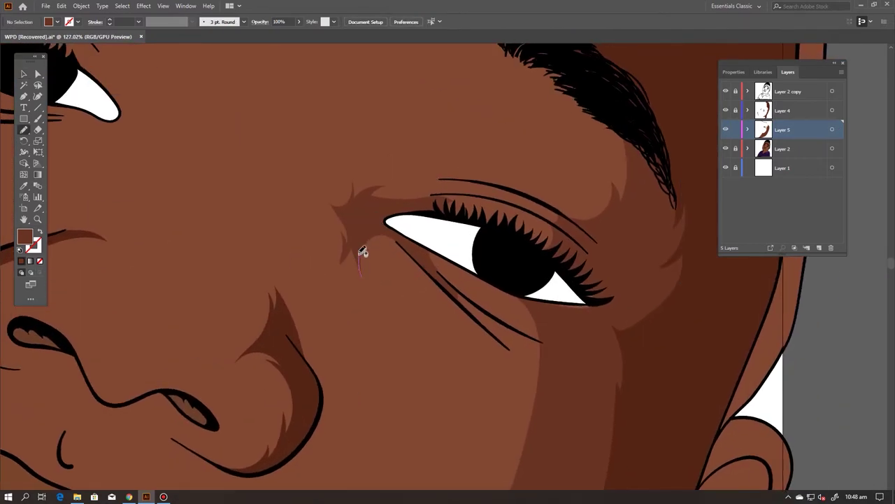
mouse_move(376, 273)
left_mouse_down()
mouse_move(456, 364)
mouse_move(472, 347)
mouse_move(483, 321)
mouse_move(381, 218)
mouse_move(363, 270)
left_mouse_up()
scroll(425, 270, "down", 4)
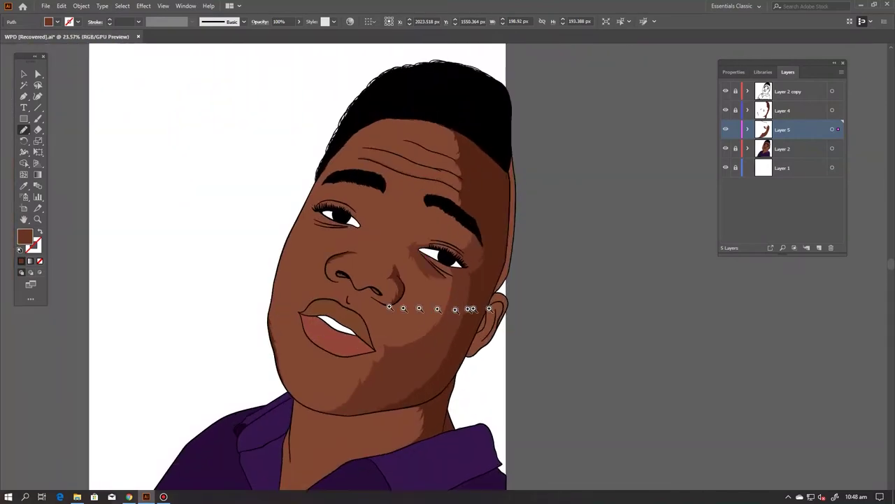
scroll(439, 310, "up", 2)
scroll(492, 302, "up", 2)
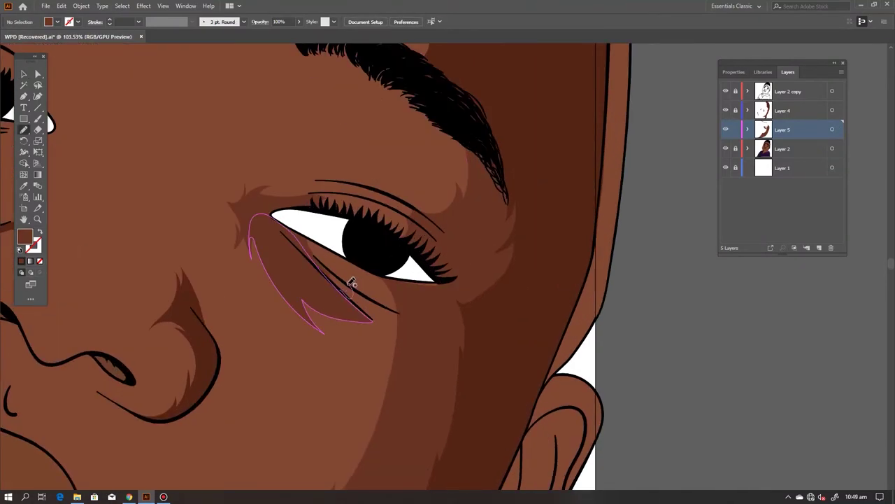
Add another shadow below the eye corner, extending the under-eye shadow downward.
mouse_move(347, 255)
left_mouse_down()
mouse_move(410, 301)
mouse_move(413, 360)
mouse_move(394, 326)
mouse_move(344, 289)
left_mouse_up()
scroll(343, 289, "down", 3)
scroll(385, 173, "up", 4)
left_click_drag(414, 192, 424, 290)
scroll(392, 273, "down", 3)
scroll(378, 280, "down", 2)
scroll(370, 285, "down", 2)
scroll(450, 286, "up", 3)
scroll(394, 231, "up", 1)
scroll(448, 311, "up", 3)
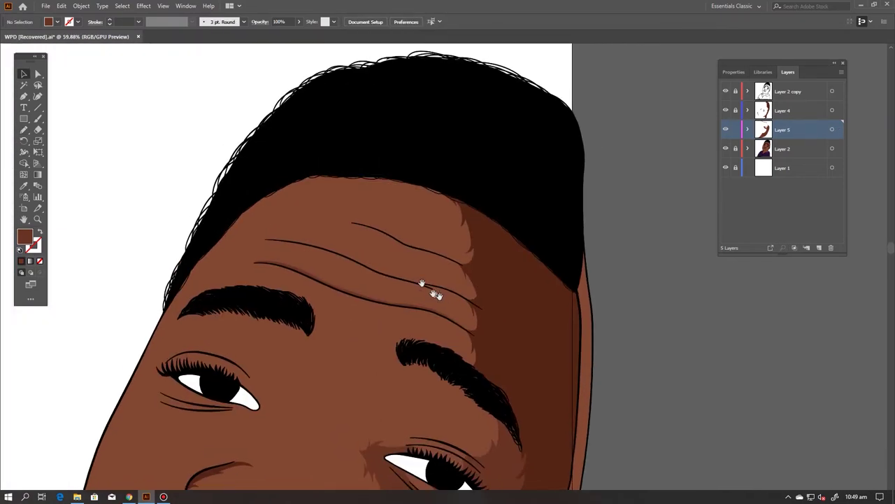
Draw a wavy closed shadow on the right forehead from the eyebrow up to the hairline.
mouse_move(414, 342)
left_mouse_down()
mouse_move(429, 327)
mouse_move(410, 294)
mouse_move(420, 258)
left_mouse_up()
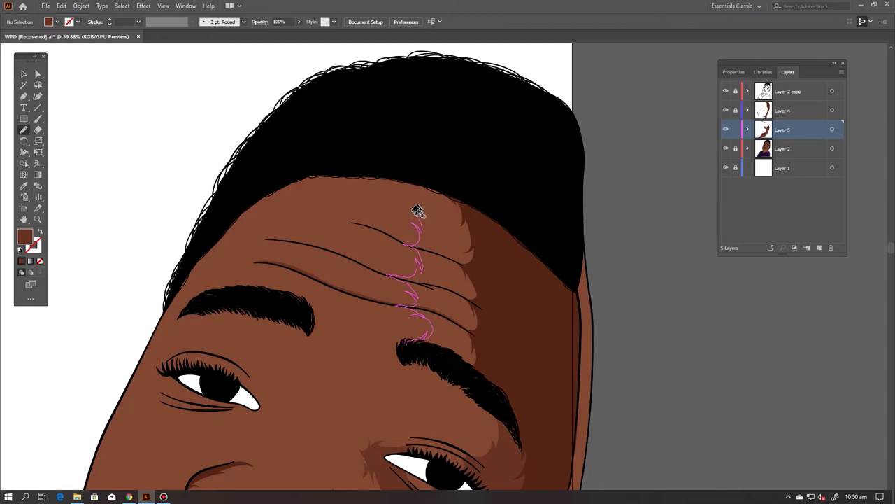
left_click_drag(366, 174, 410, 349)
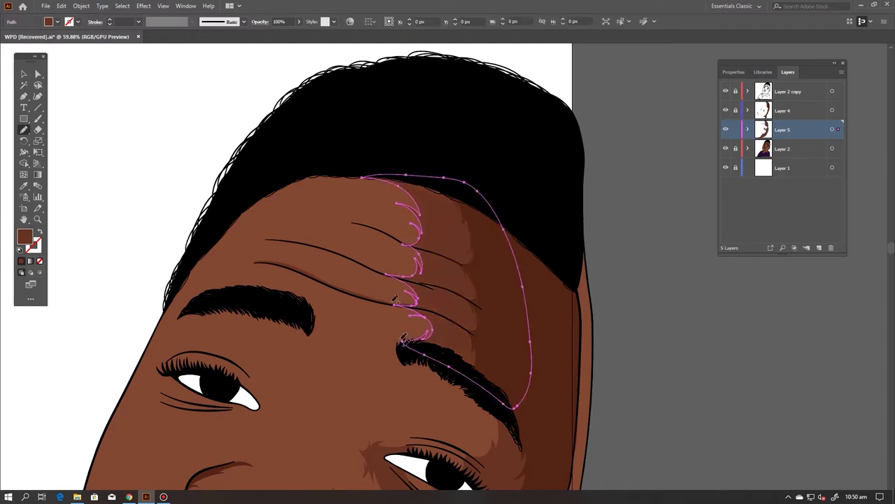
scroll(529, 297, "down", 3)
scroll(529, 298, "down", 3)
scroll(503, 293, "down", 1)
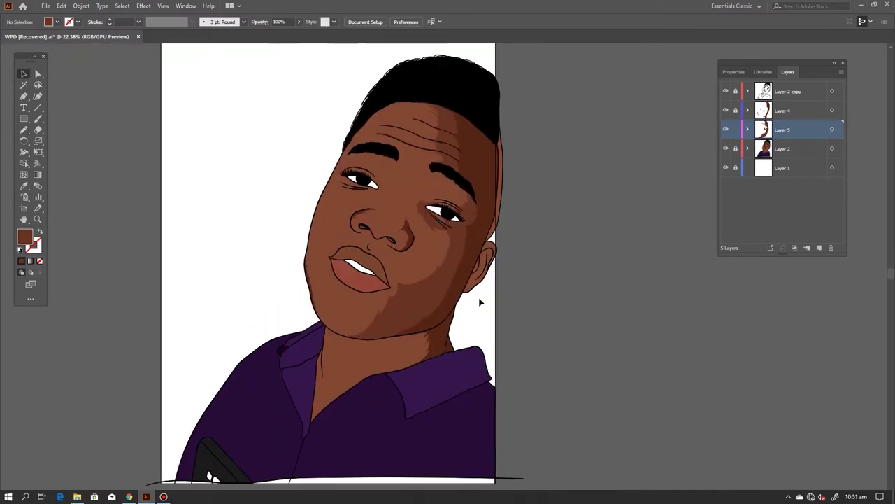
scroll(483, 349, "up", 2)
scroll(483, 262, "up", 1)
scroll(482, 237, "up", 2)
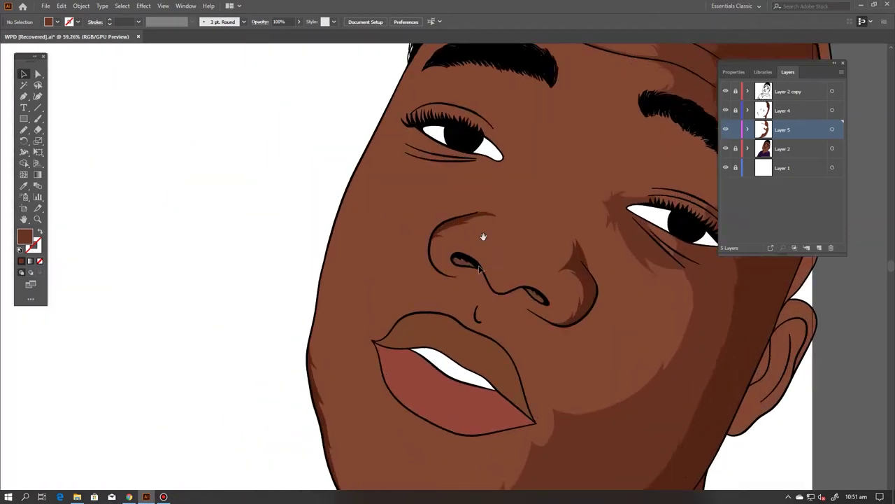
Draw a closed shadow shape around the nostril.
left_click_drag(483, 237, 438, 301)
key("n")
scroll(350, 306, "up", 1)
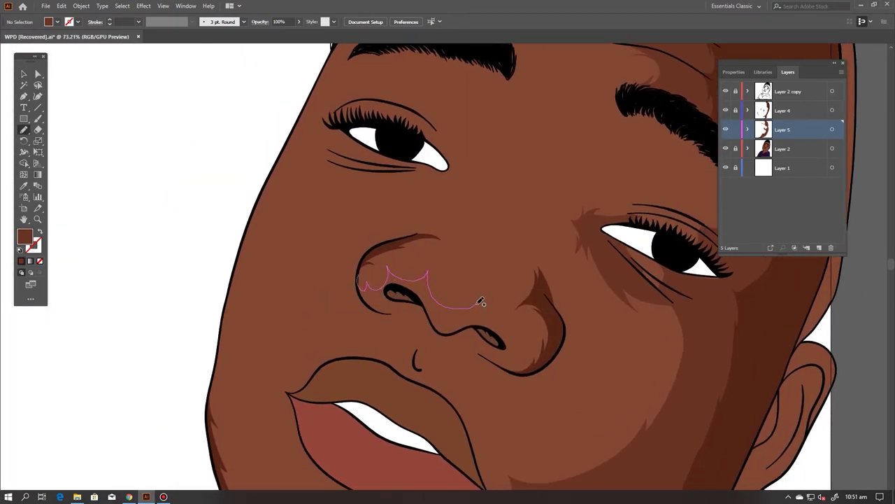
left_click_drag(502, 363, 482, 352)
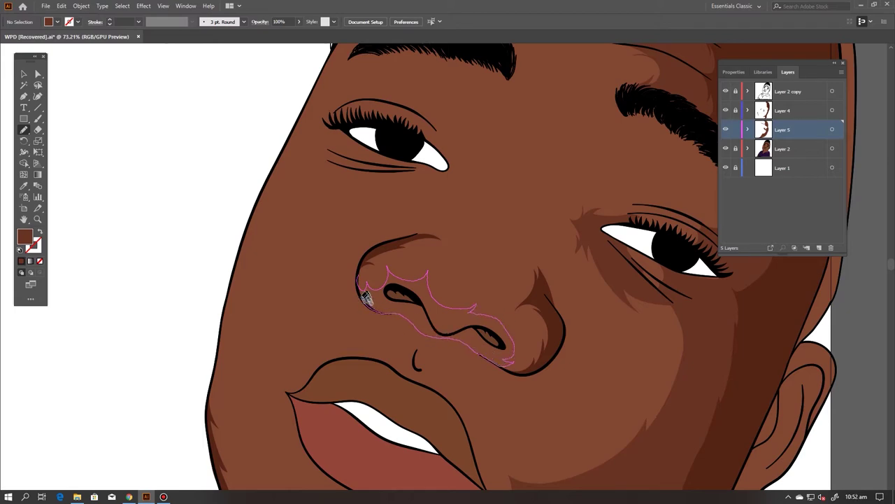
left_click_drag(361, 274, 363, 276)
scroll(519, 315, "down", 3)
scroll(566, 256, "up", 1)
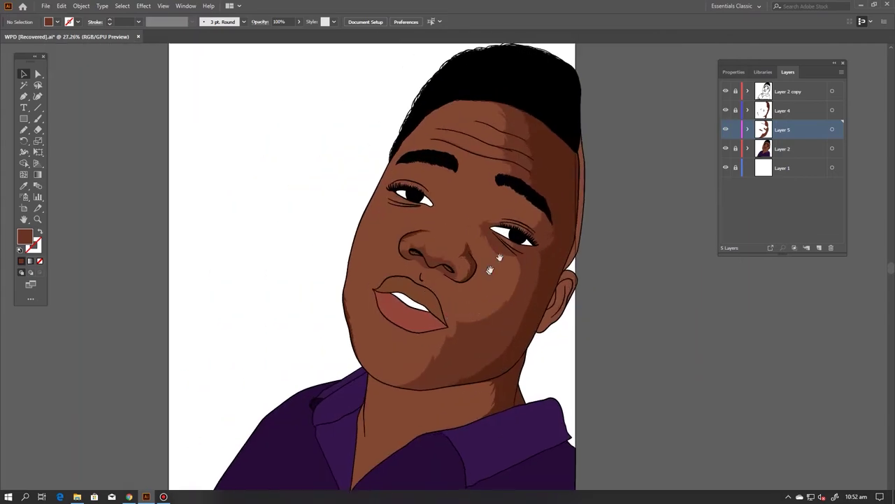
key("v")
scroll(406, 297, "down", 1)
scroll(420, 301, "up", 1)
scroll(420, 311, "down", 3)
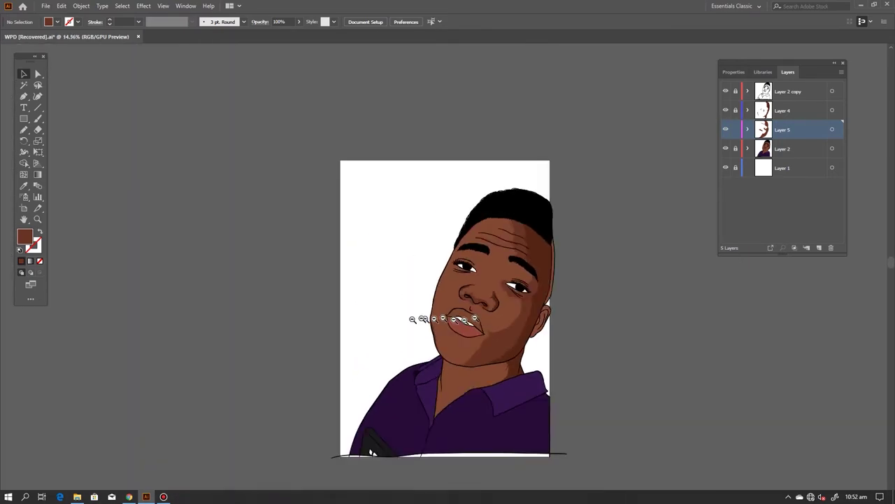
scroll(498, 310, "up", 3)
scroll(463, 260, "up", 1)
scroll(420, 308, "down", 1)
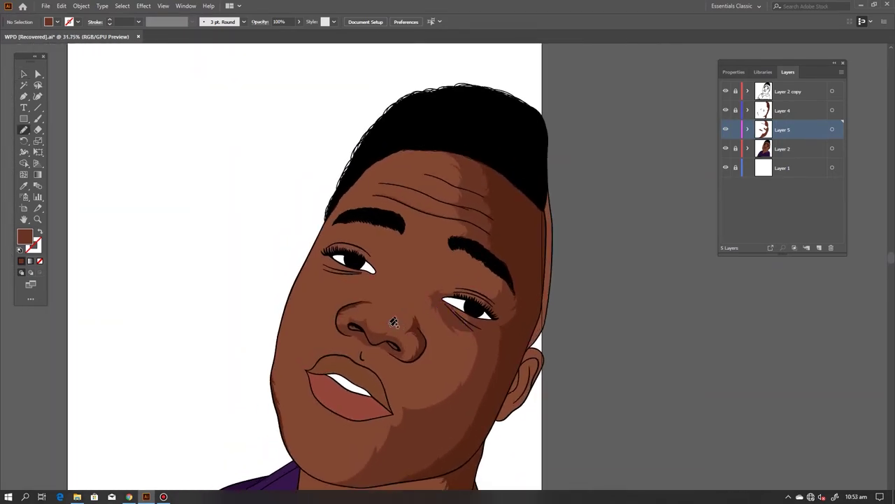
scroll(392, 322, "up", 3)
Draw a shadow up the side of the nose toward the inner eye, then unlock Layer 2.
key("n")
scroll(385, 346, "down", 3)
scroll(426, 290, "up", 2)
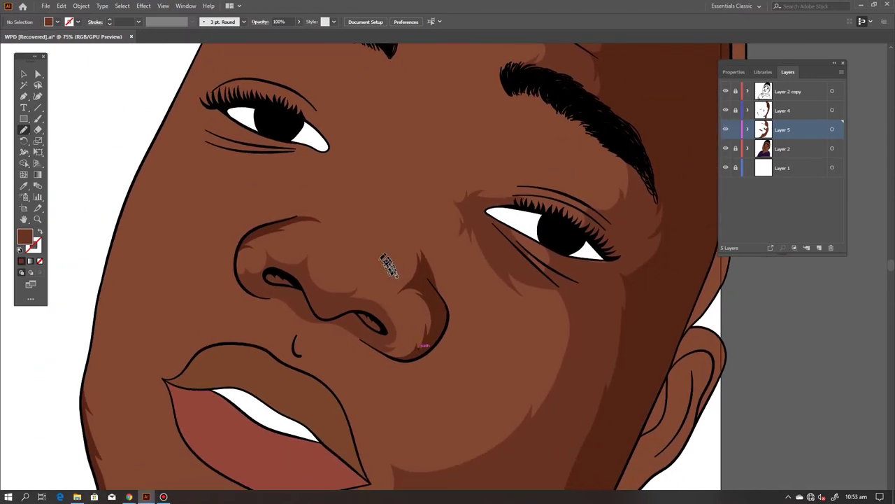
scroll(408, 352, "down", 2)
scroll(396, 346, "up", 1)
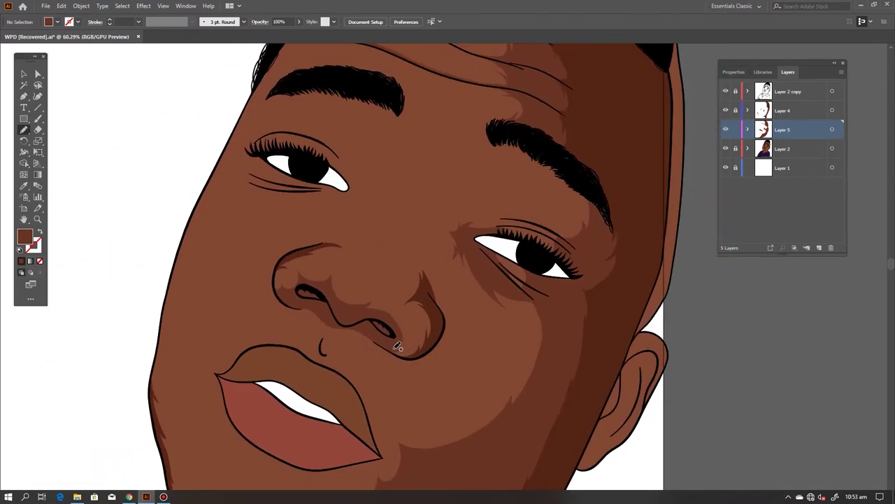
mouse_move(383, 342)
left_mouse_down()
mouse_move(394, 346)
mouse_move(417, 322)
left_mouse_up()
left_click_drag(426, 232, 435, 219)
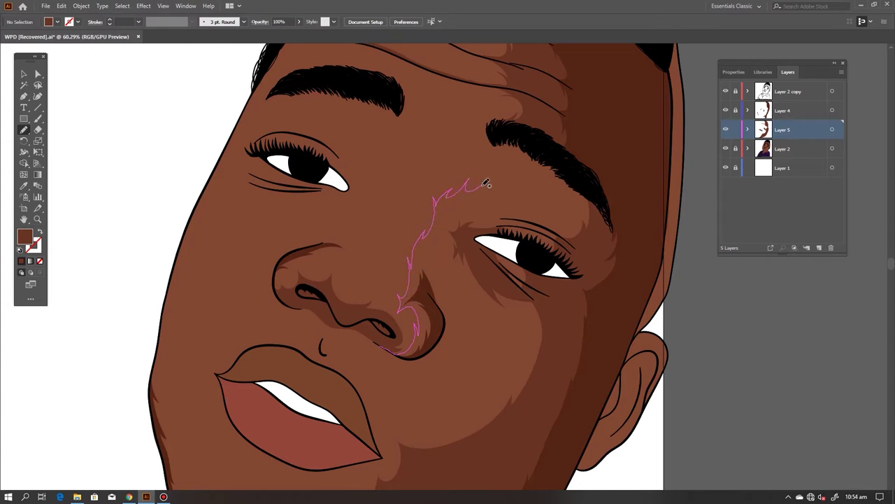
mouse_move(495, 233)
left_mouse_down()
mouse_move(480, 264)
mouse_move(457, 256)
mouse_move(448, 308)
left_mouse_up()
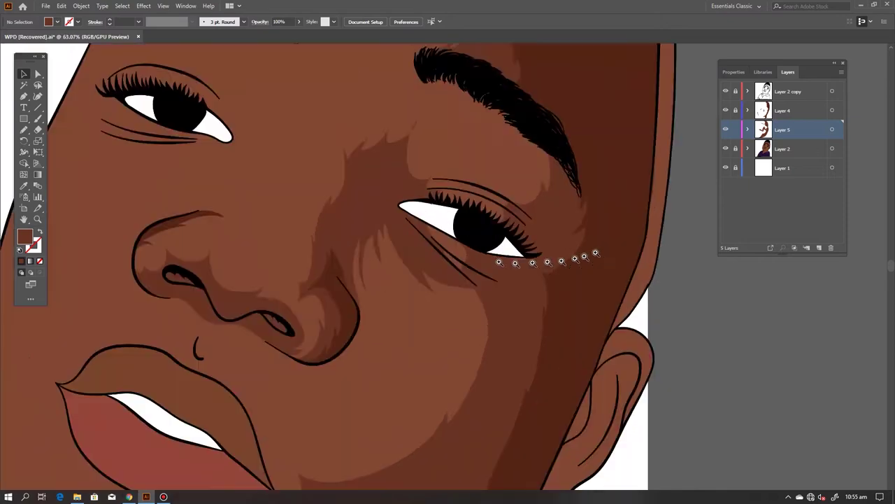
left_click_drag(596, 253, 430, 320)
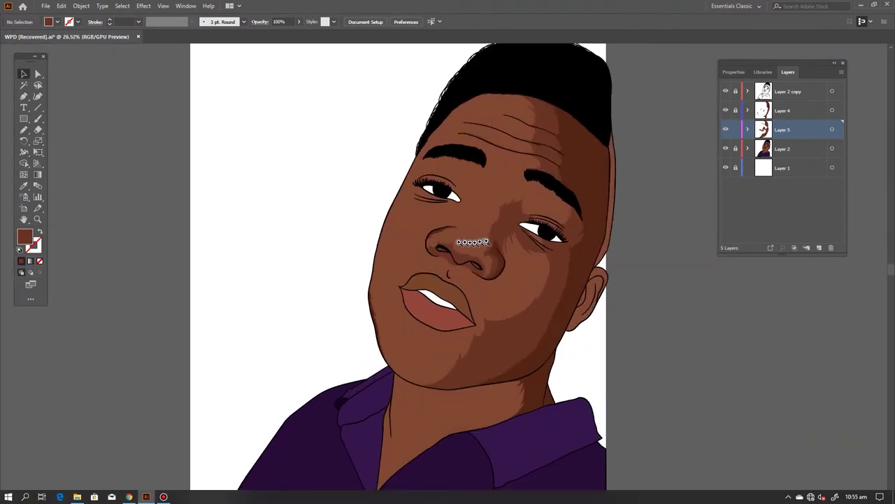
left_click_drag(473, 242, 437, 209)
left_click(736, 148)
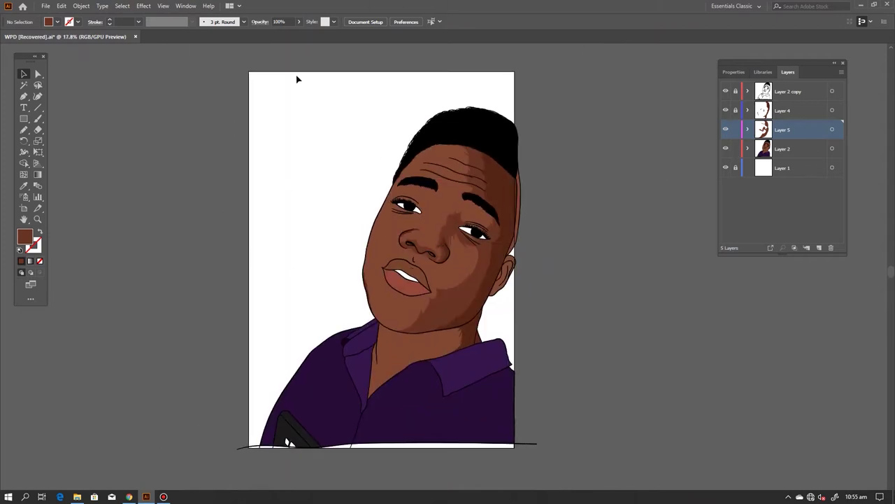
Select the face shapes and brighten both brown skin colours using Recolor Artwork.
left_click_drag(312, 77, 371, 350)
left_click(61, 5)
left_click(290, 169)
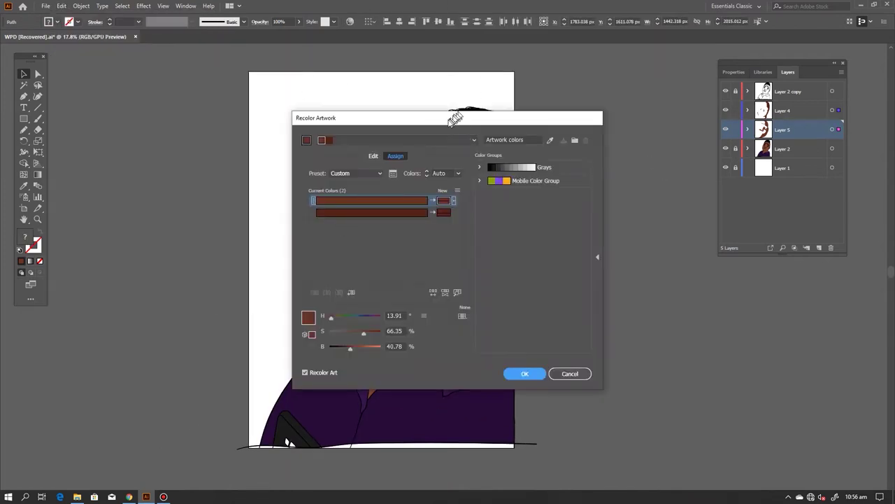
mouse_move(617, 296)
left_mouse_down()
mouse_move(628, 282)
mouse_move(615, 296)
left_mouse_up()
left_click(638, 162)
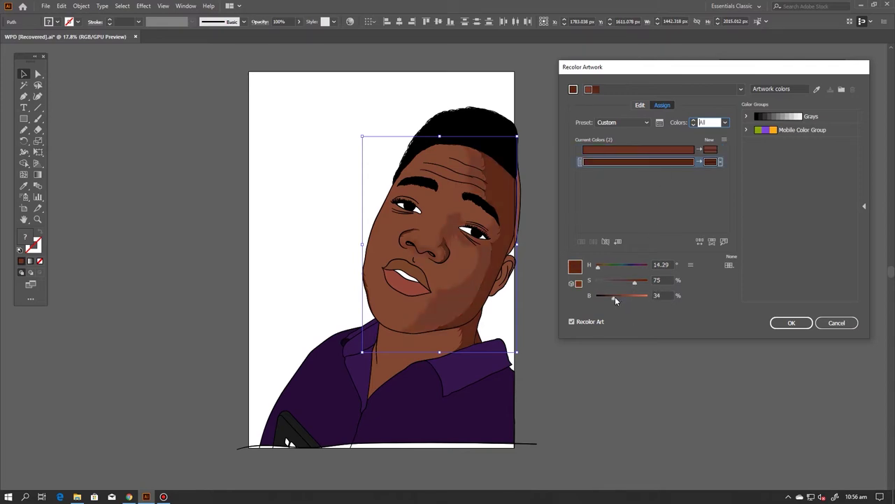
left_click(668, 266)
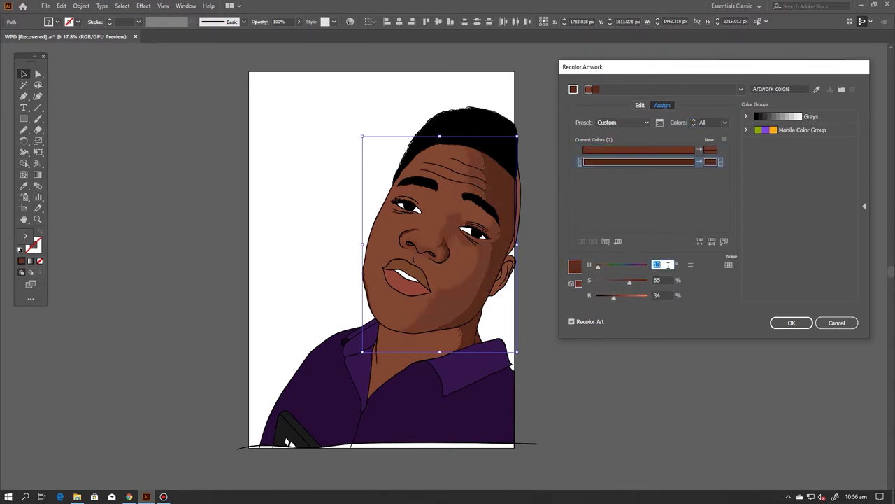
left_click_drag(614, 296, 615, 296)
left_click(837, 324)
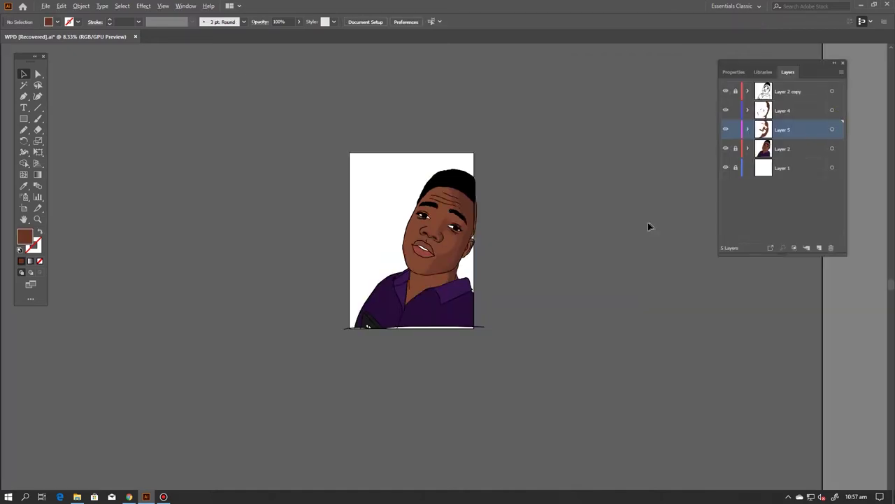
Zoom in on the neck and switch to the Eyedropper, then the Pencil tool.
scroll(418, 213, "up", 5, "alt")
scroll(510, 208, "down", 2, "alt")
scroll(511, 208, "down", 2, "alt")
scroll(511, 208, "up", 1, "alt")
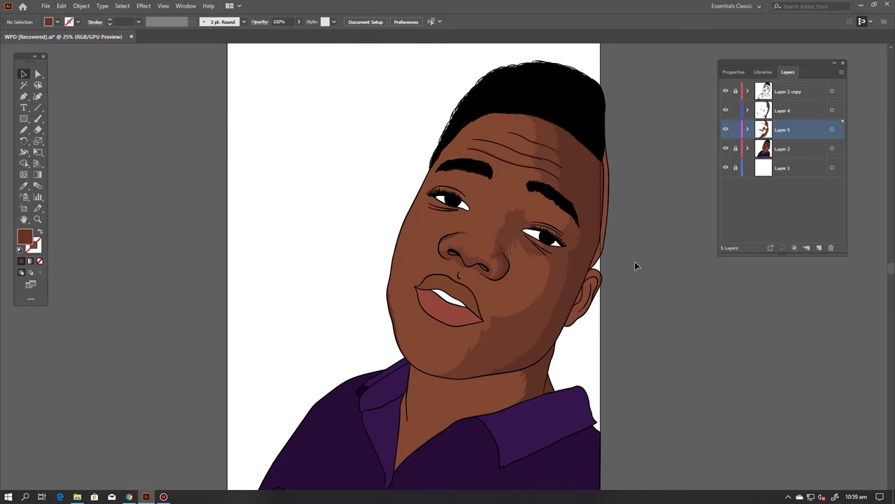
key("i")
scroll(531, 315, "up", 2)
scroll(532, 315, "up", 2)
key("n")
scroll(434, 301, "up", 1)
scroll(455, 318, "up", 1)
scroll(472, 256, "up", 1)
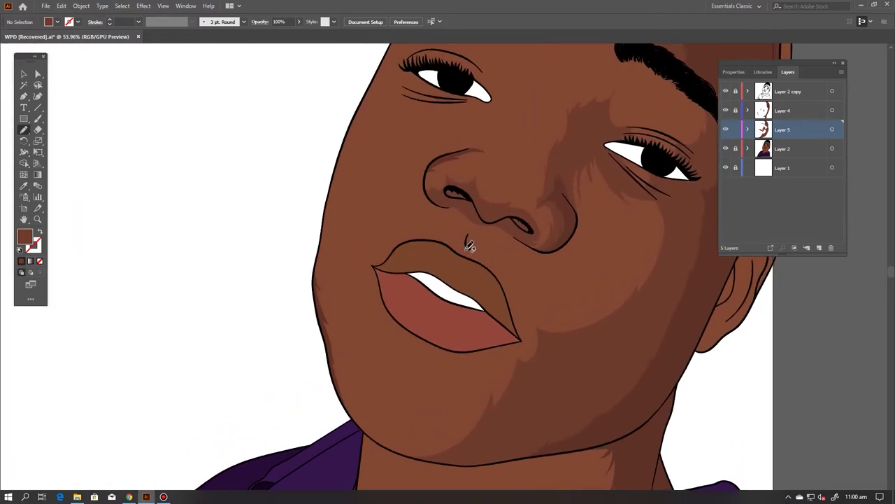
scroll(399, 270, "down", 5)
scroll(457, 234, "up", 1)
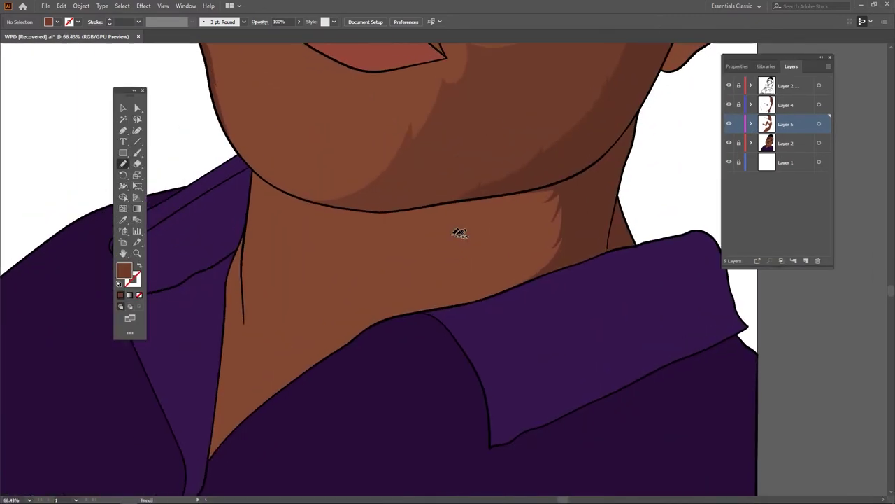
Pencil a darker shadow shape down the neck.
left_click_drag(492, 263, 461, 290)
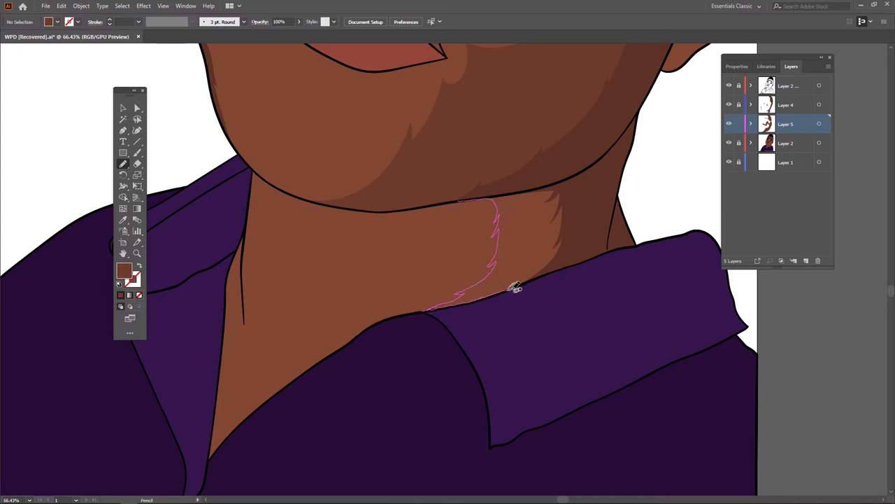
left_click_drag(450, 305, 556, 176)
scroll(464, 275, "down", 5)
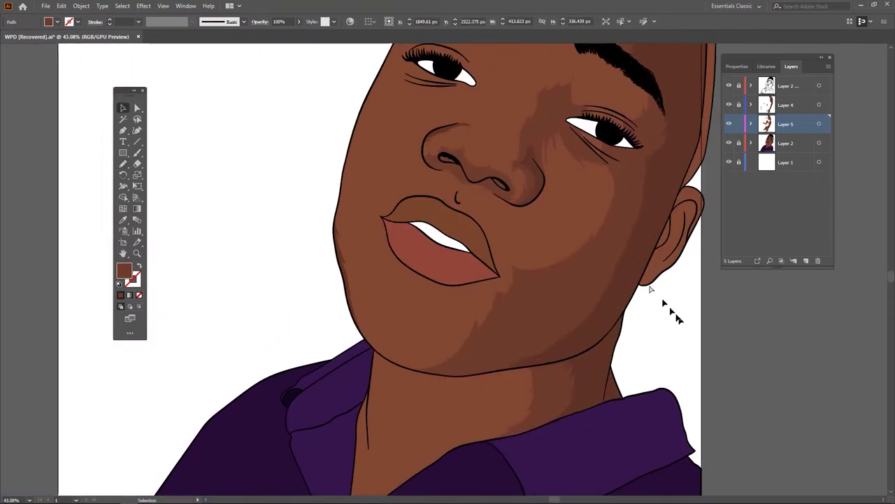
scroll(462, 275, "down", 3)
Select a Layer 4 shadow path and open Recolor Artwork for it.
key("ctrl+shift+a")
key("v")
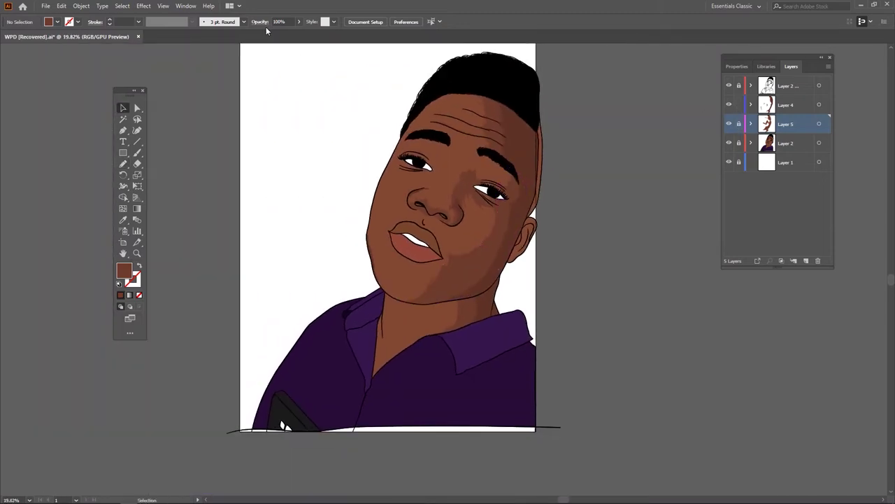
left_click(363, 147)
left_click(62, 5)
left_click(342, 221)
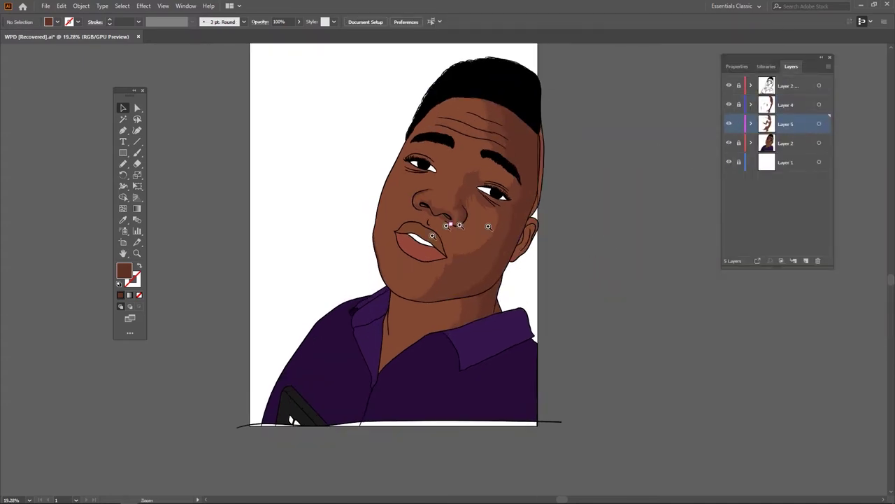
scroll(410, 280, "up", 2)
scroll(460, 296, "up", 3)
scroll(518, 294, "down", 2)
scroll(539, 210, "up", 5)
Create a new Layer 6 for shading and confirm the Pencil fill colour.
key("n")
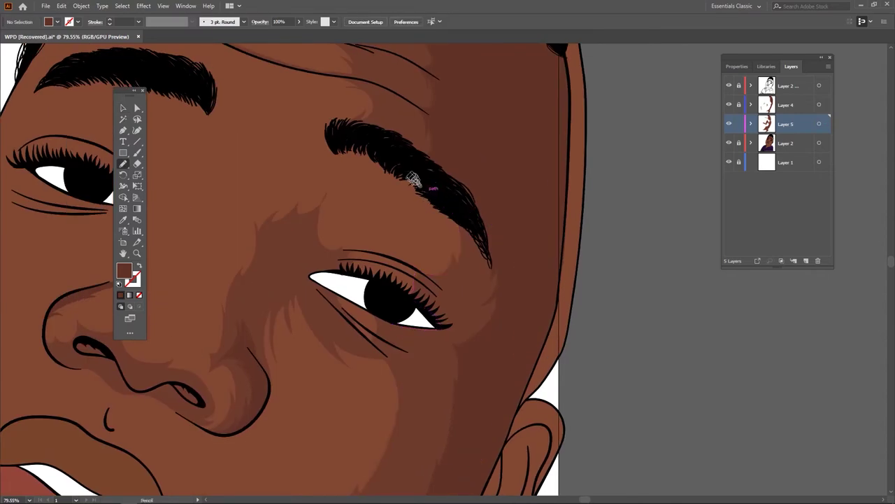
scroll(454, 245, "down", 3)
scroll(447, 280, "down", 2)
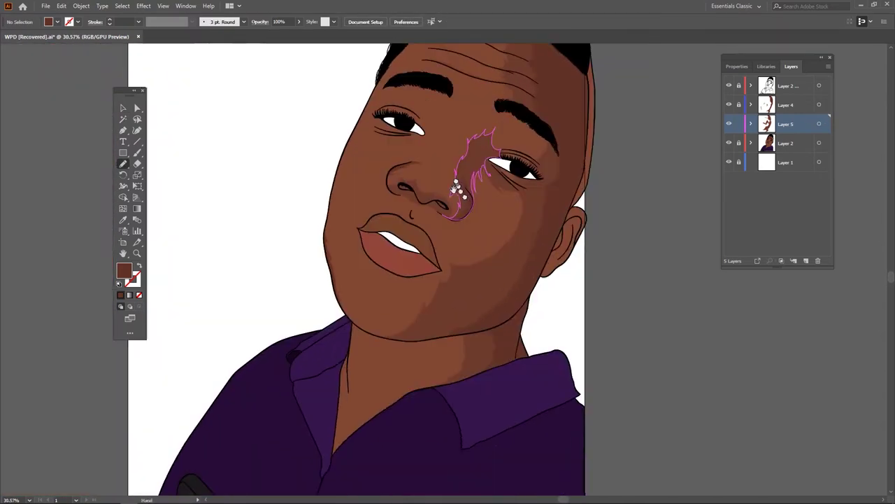
scroll(530, 268, "up", 2)
key("ctrl+l")
scroll(460, 249, "up", 2)
double_click(124, 271)
key("Escape")
Draw a shadow shape along the chin and jaw.
mouse_move(367, 263)
left_mouse_down()
mouse_move(328, 273)
mouse_move(389, 262)
left_mouse_up()
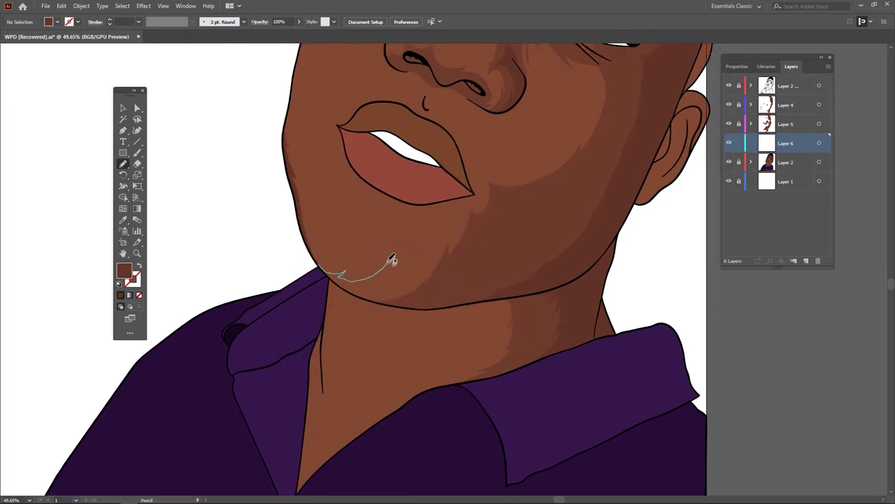
mouse_move(459, 198)
left_mouse_down()
mouse_move(499, 219)
mouse_move(376, 301)
mouse_move(319, 259)
left_mouse_up()
scroll(411, 288, "down", 4)
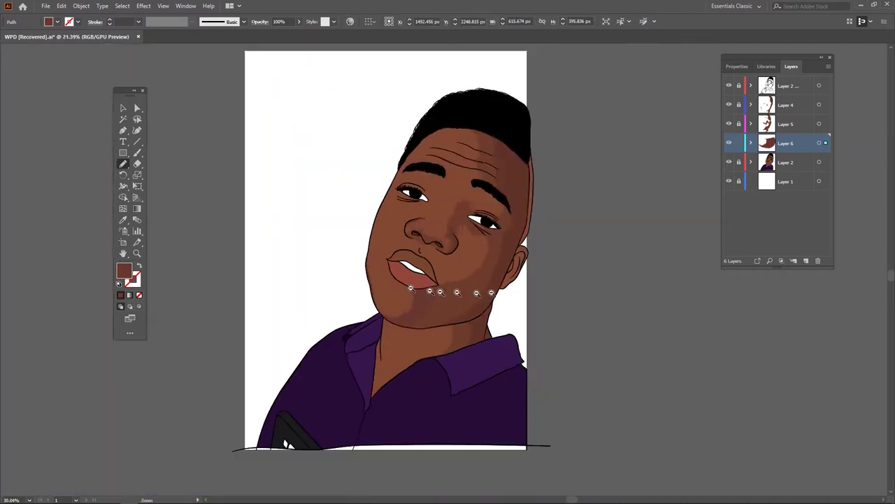
scroll(411, 288, "down", 1)
Draw a large closed cheek shadow from the nostril toward the eye and upper lip.
key("i")
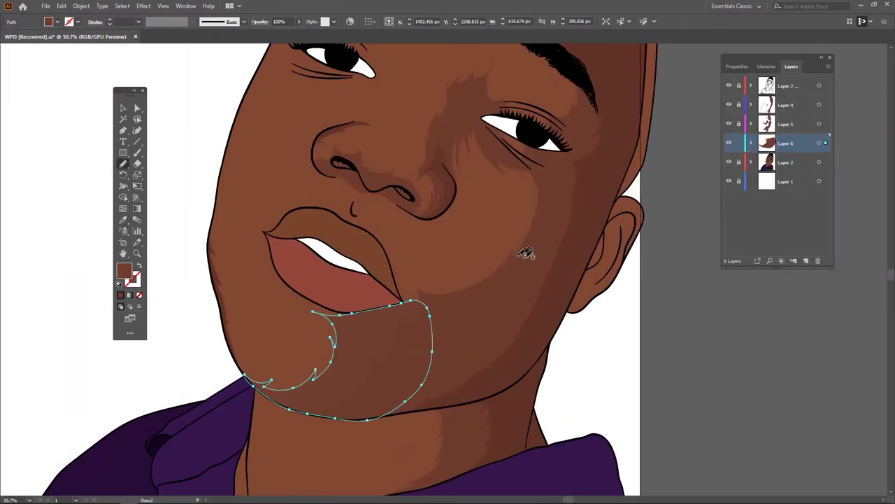
scroll(424, 241, "up", 2)
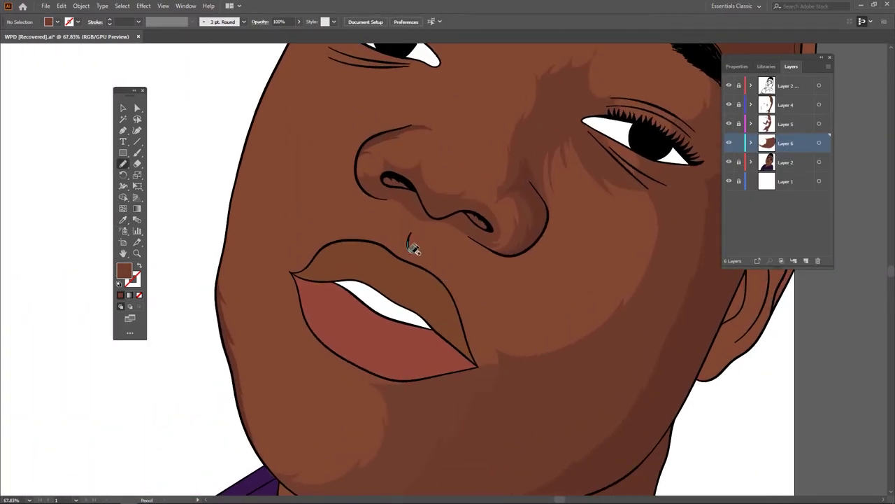
left_click_drag(449, 219, 482, 238)
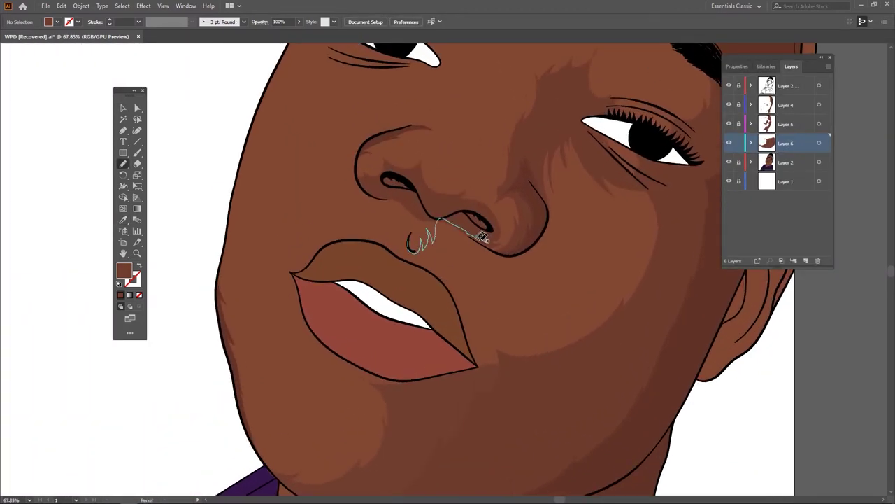
left_click_drag(514, 296, 557, 288)
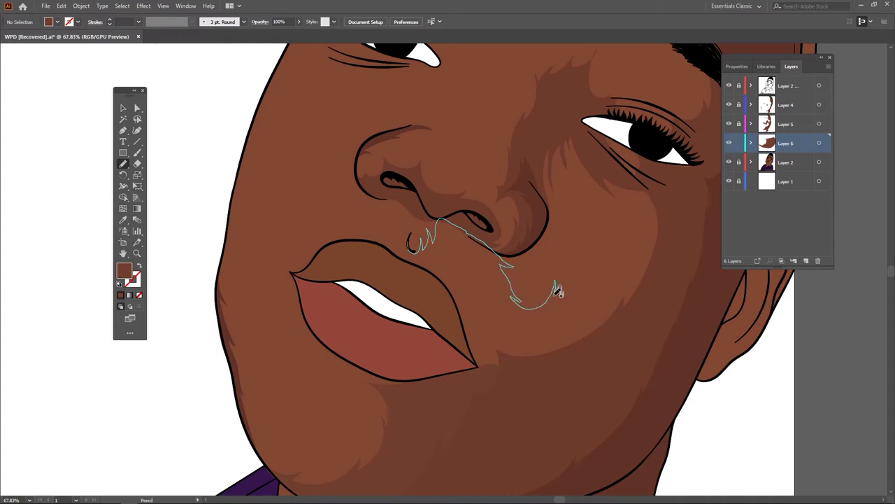
mouse_move(568, 253)
left_mouse_down()
mouse_move(593, 225)
mouse_move(560, 168)
mouse_move(560, 124)
mouse_move(660, 310)
mouse_move(482, 365)
left_mouse_up()
left_click_drag(462, 320, 437, 275)
left_click_drag(408, 248, 413, 241)
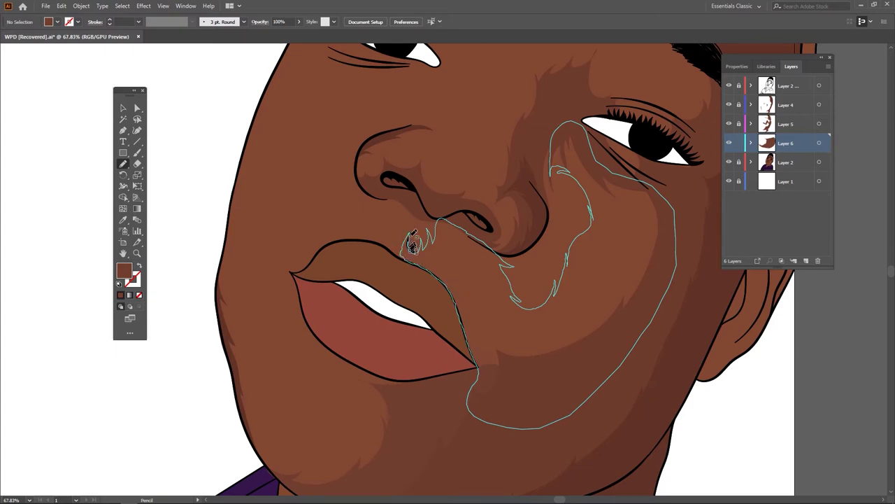
scroll(569, 259, "down", 5)
scroll(510, 310, "up", 5)
key("n")
scroll(510, 304, "up", 3)
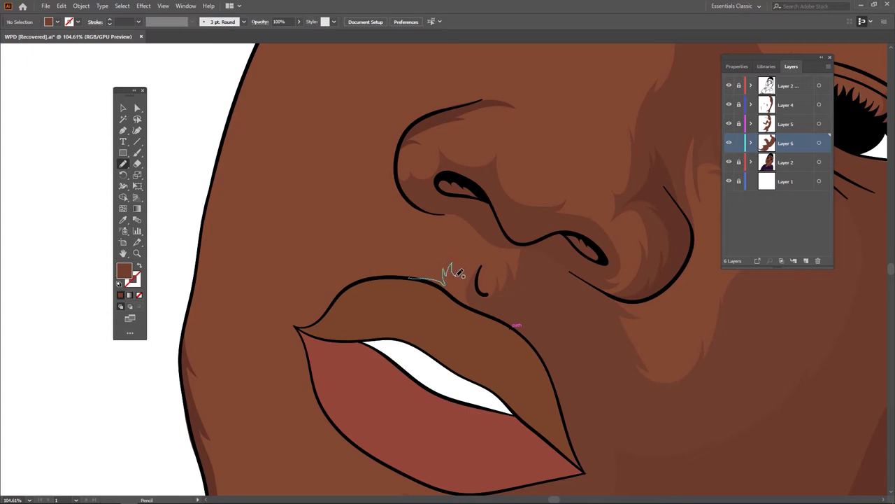
Pencil small shadow shapes above the upper lip and beside the nose.
left_click_drag(478, 272, 459, 278)
scroll(633, 293, "down", 6)
scroll(633, 293, "up", 2)
scroll(634, 293, "up", 1)
scroll(633, 292, "up", 5)
key("n")
mouse_move(441, 302)
left_mouse_down()
mouse_move(458, 275)
mouse_move(436, 296)
left_mouse_up()
scroll(486, 154, "down", 4)
Duplicate the Layer 2 layer, then deselect the shirt collar and fit the artboard.
key("v")
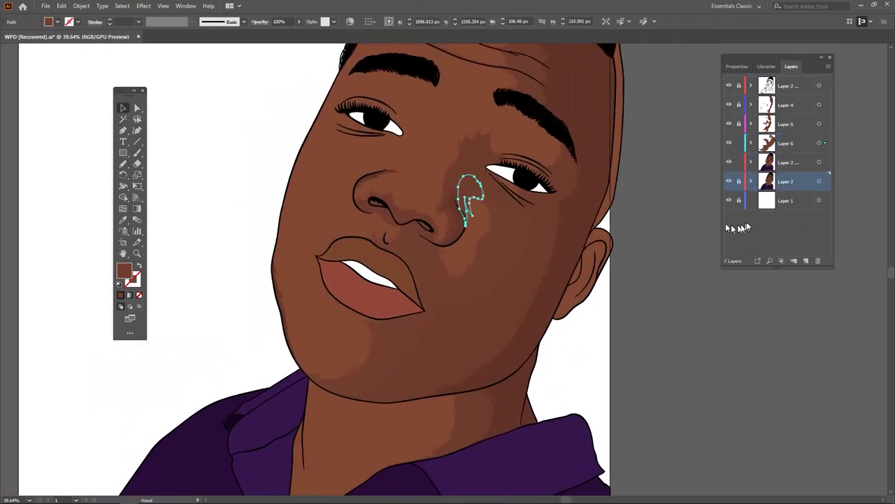
left_click_drag(770, 205, 770, 97)
key("a")
left_click(456, 381)
mouse_move(515, 297)
left_mouse_down()
mouse_move(456, 381)
mouse_move(568, 157)
left_mouse_up()
left_click(546, 347)
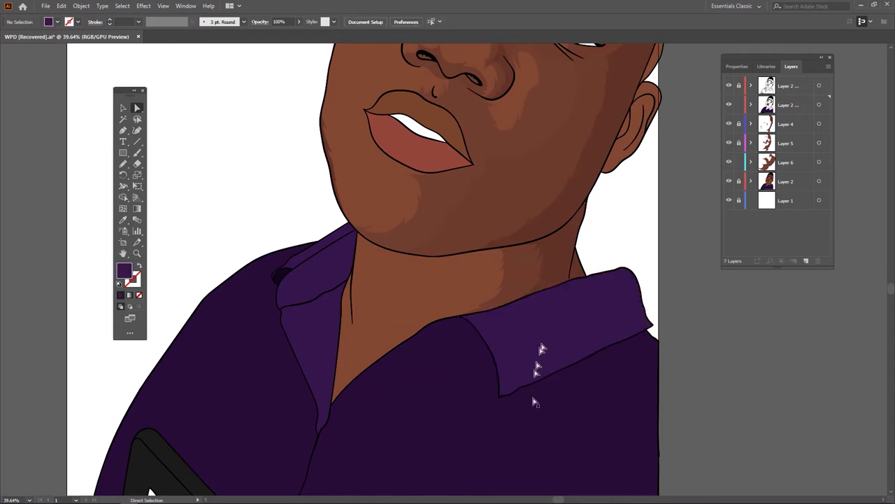
left_click(329, 244)
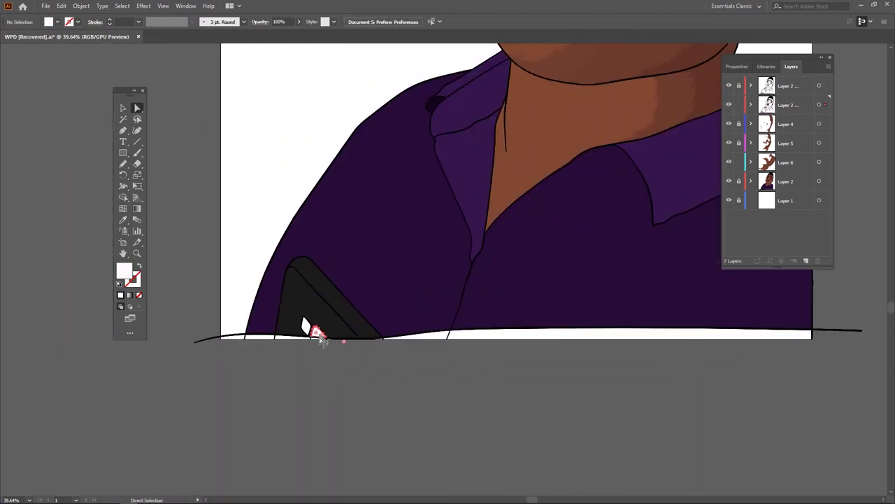
key("ctrl+0")
Select the Layer 6 face shadows and open Recolor Artwork on them.
left_click(786, 162)
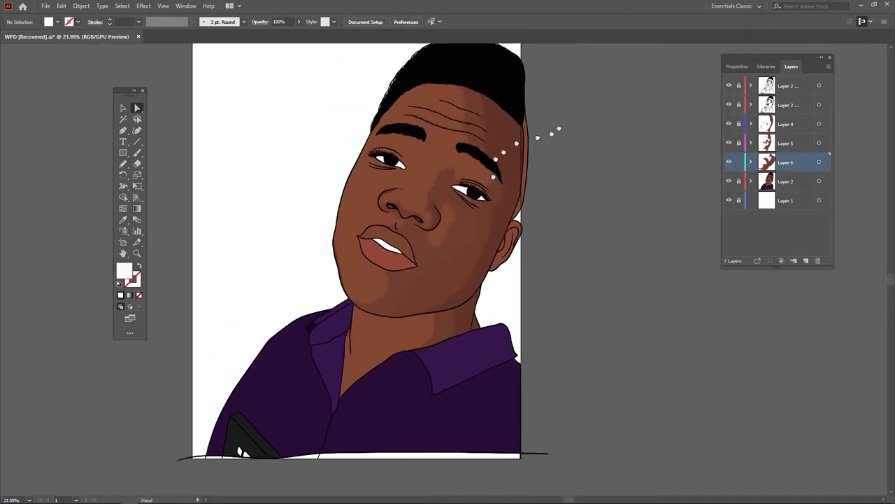
key("ctrl+a")
left_click(62, 6)
left_click(259, 168)
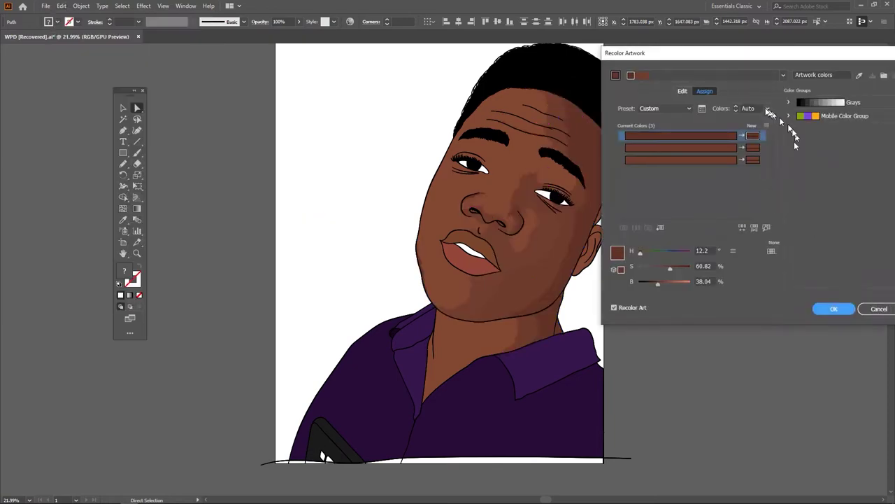
Apply the shadow recolour, then recolor all artwork with every colour listed separately.
left_click(829, 308)
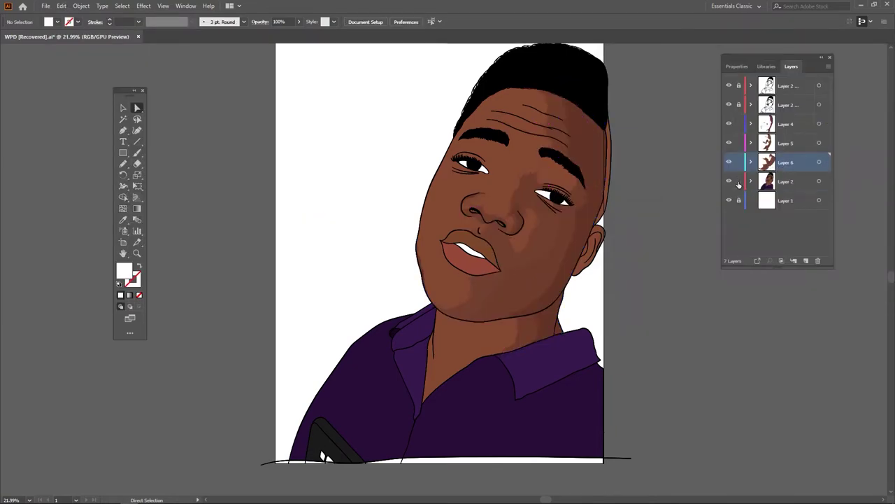
key("ctrl+a")
left_click(61, 6)
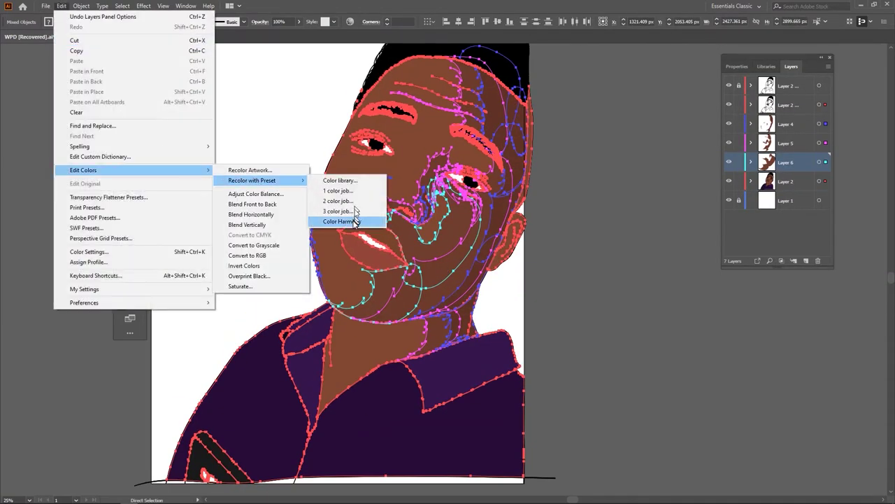
left_click(352, 220)
left_click(753, 164)
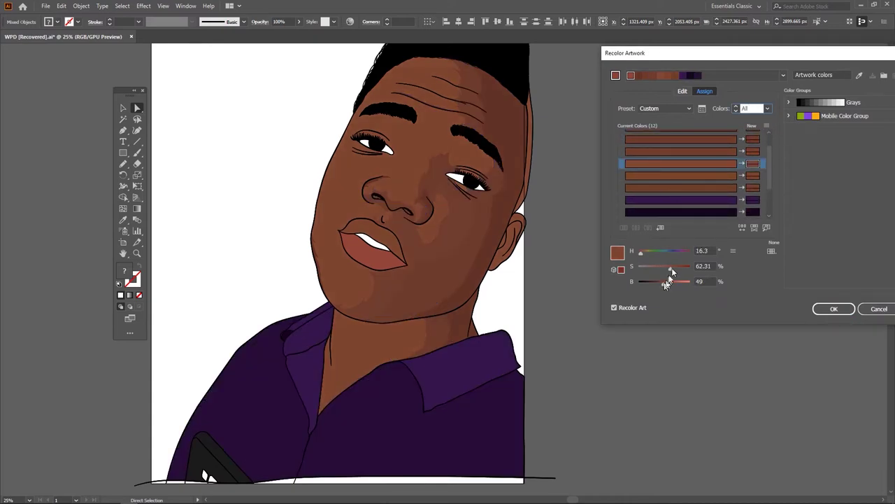
Brighten the dark brown shadow tone, raise its saturation, and apply.
left_click(743, 148)
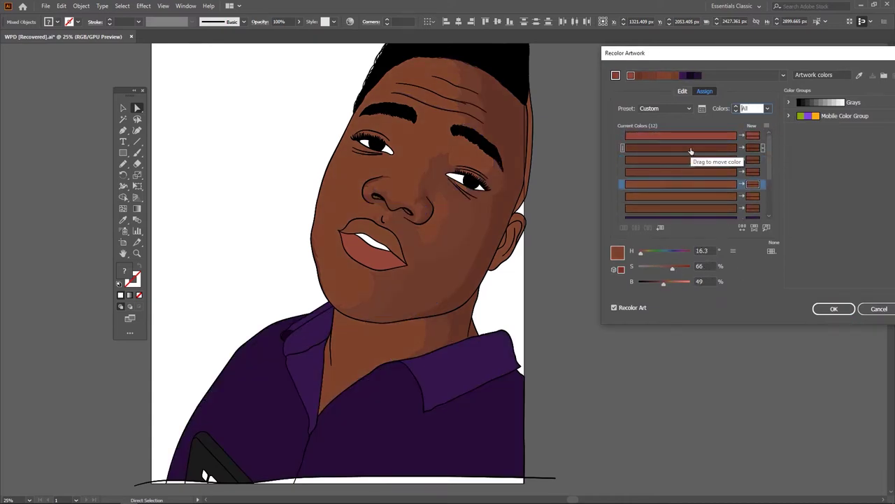
left_click_drag(658, 284, 667, 268)
left_click(712, 251)
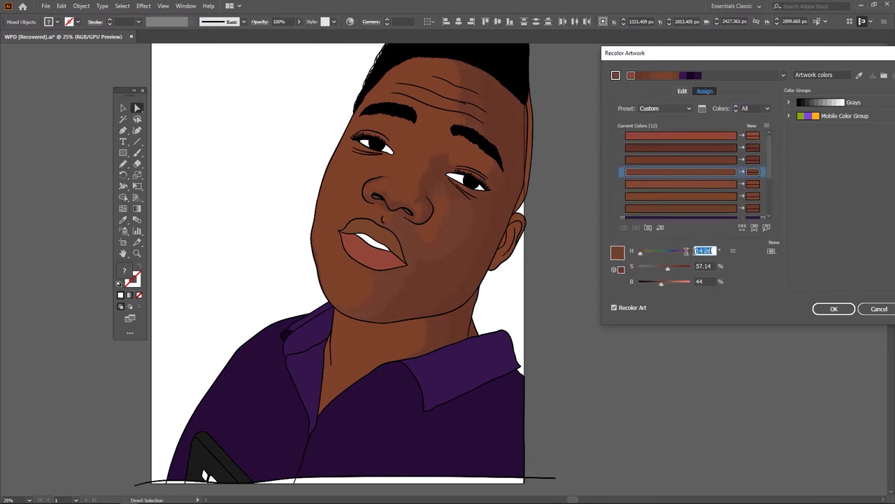
left_click_drag(667, 269, 670, 269)
left_click(832, 308)
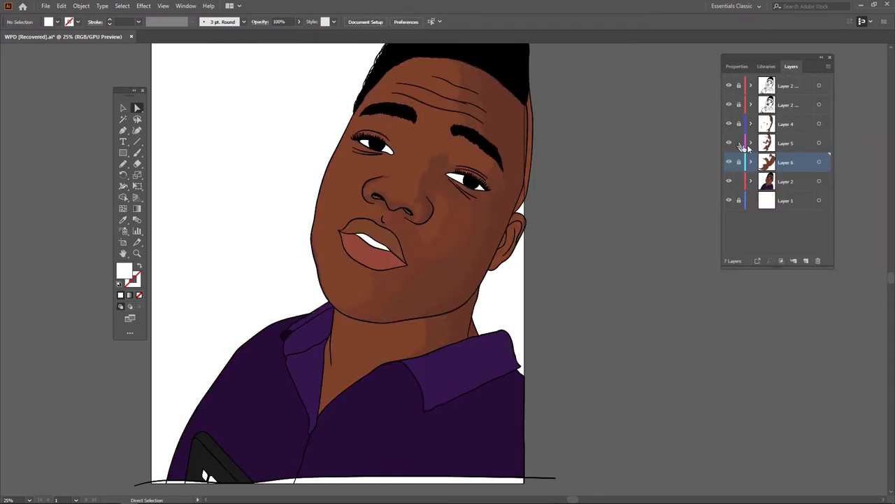
Slightly reduce the saturation of the Layer 5 face shadow colour.
left_click(519, 150)
key("i")
left_click(62, 6)
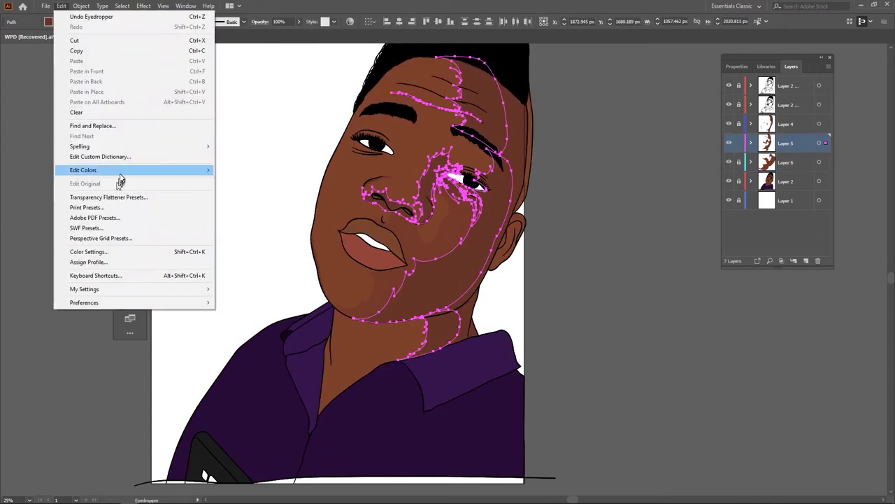
left_click(259, 172)
left_click_drag(697, 280, 692, 287)
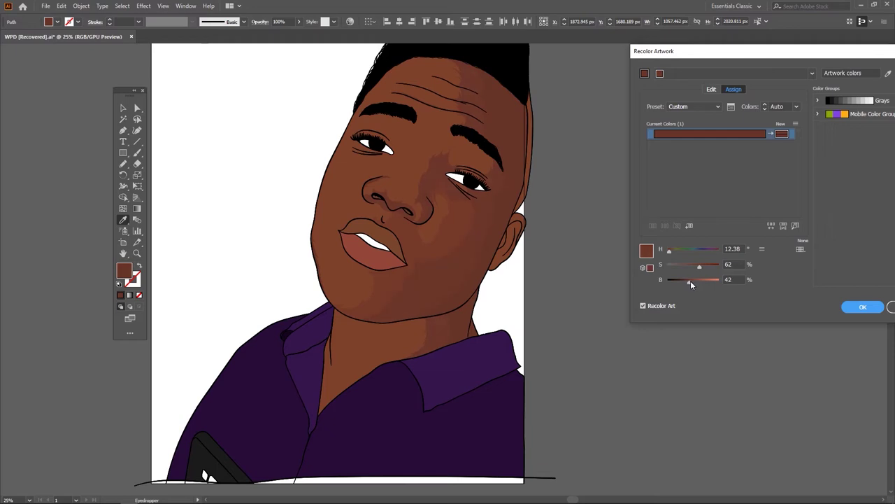
left_click(863, 307)
Slightly lower the saturation of the Layer 6 shadow artwork, then deselect.
key("v")
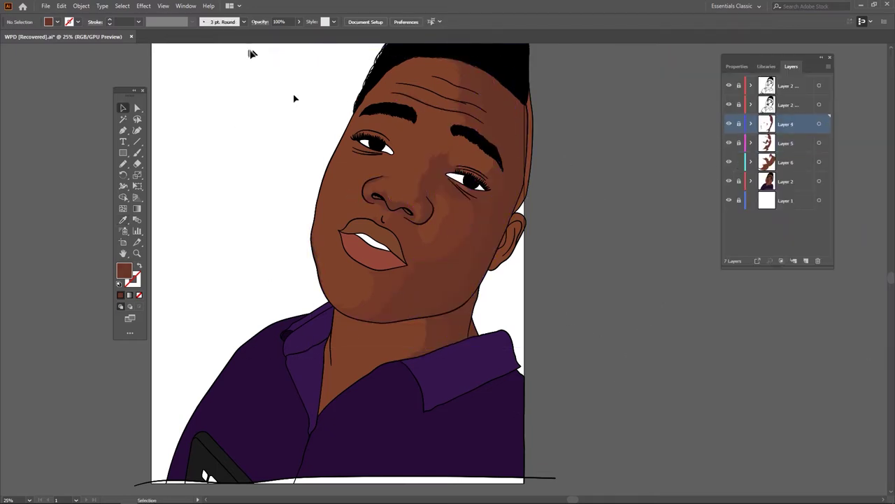
left_click(819, 161)
left_click(123, 219)
left_click(503, 174)
left_click(62, 6)
left_click(249, 170)
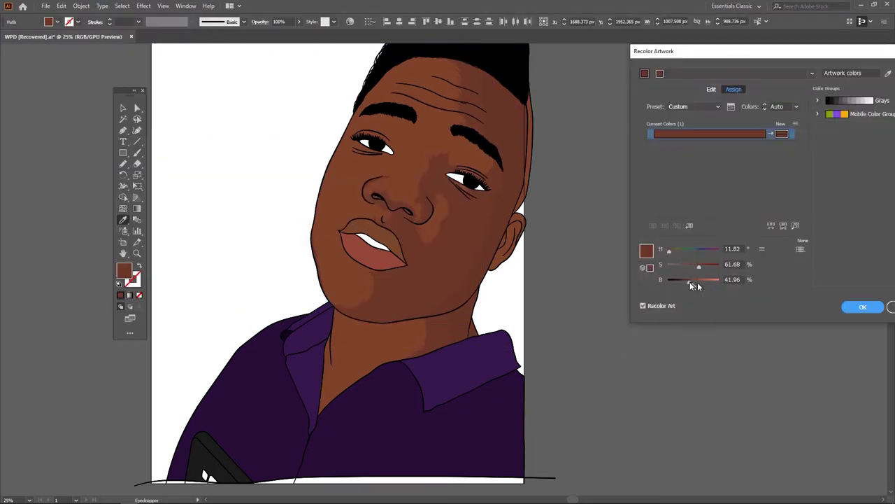
left_click_drag(699, 267, 701, 268)
left_click(863, 307)
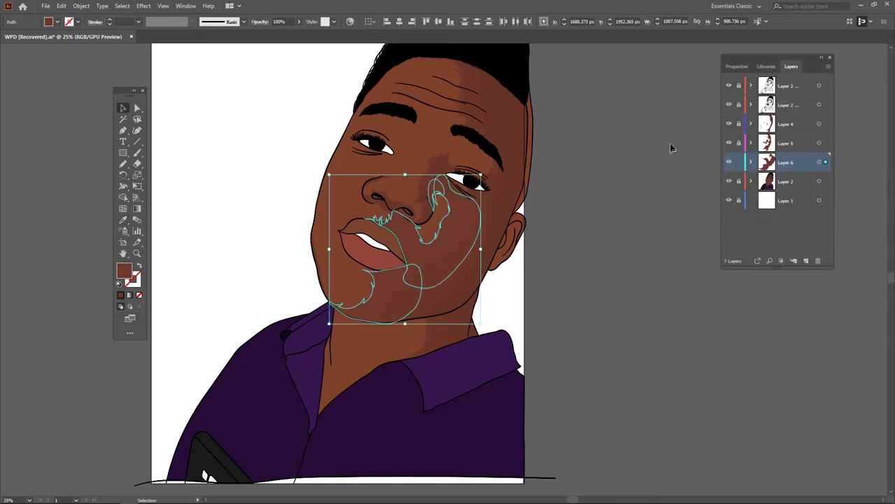
key("ctrl+shift+a")
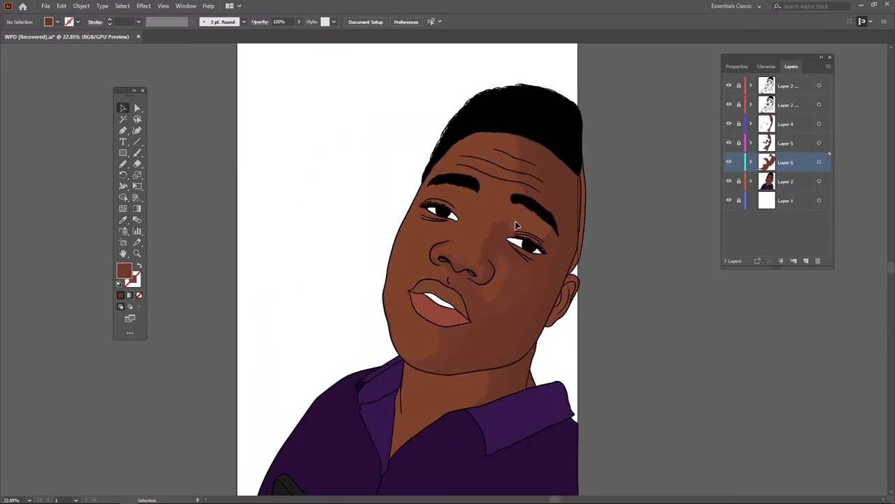
Pencil a shadow shape between the right-hand eyebrow and eye beside the nose.
left_click_drag(490, 294, 505, 294)
scroll(517, 283, "up", 2)
scroll(489, 314, "up", 2)
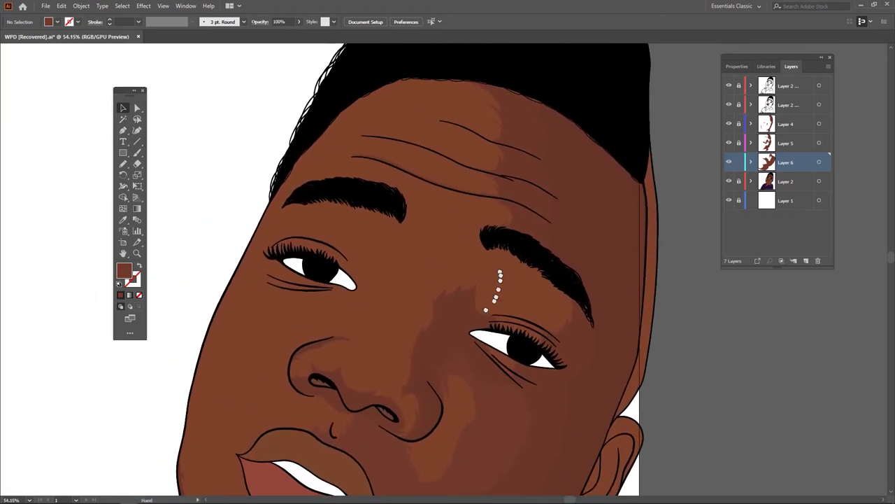
scroll(490, 294, "up", 2)
scroll(491, 266, "up", 2)
key("n")
left_click_drag(451, 287, 441, 290)
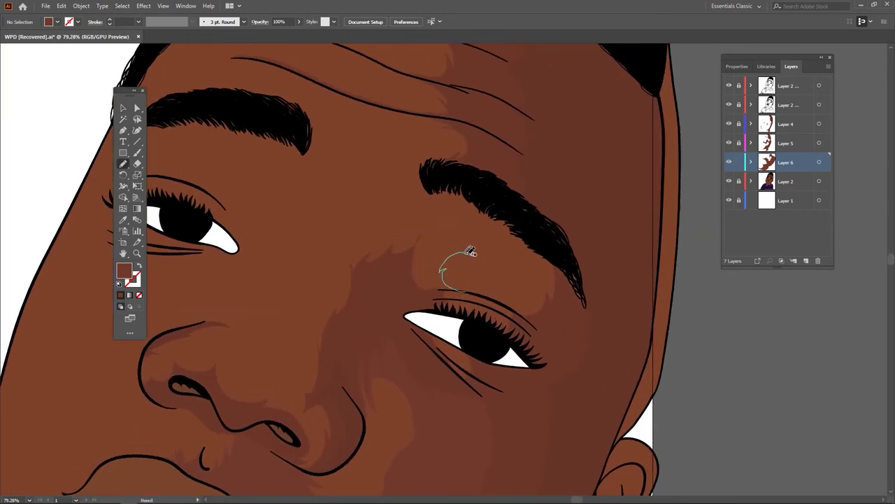
mouse_move(461, 233)
left_mouse_down()
mouse_move(500, 219)
mouse_move(453, 181)
left_mouse_up()
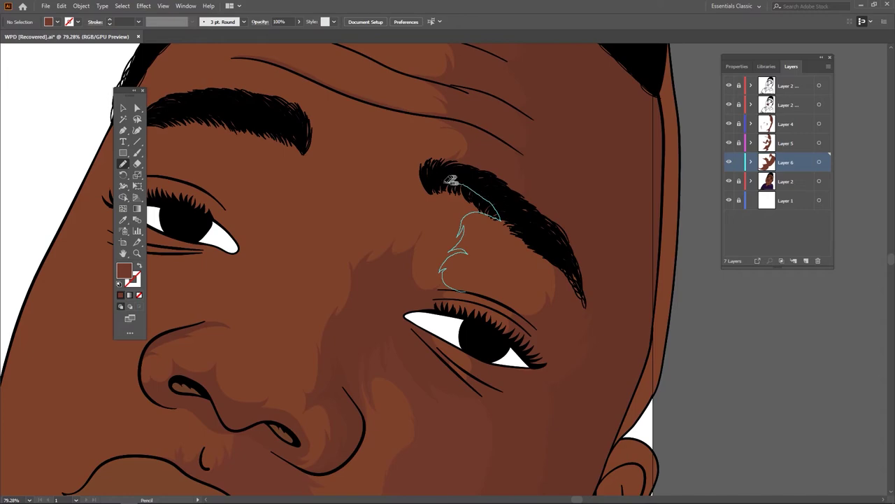
mouse_move(375, 241)
left_mouse_down()
mouse_move(404, 304)
mouse_move(462, 307)
mouse_move(466, 294)
left_mouse_up()
scroll(490, 280, "down", 3)
scroll(560, 294, "down", 1)
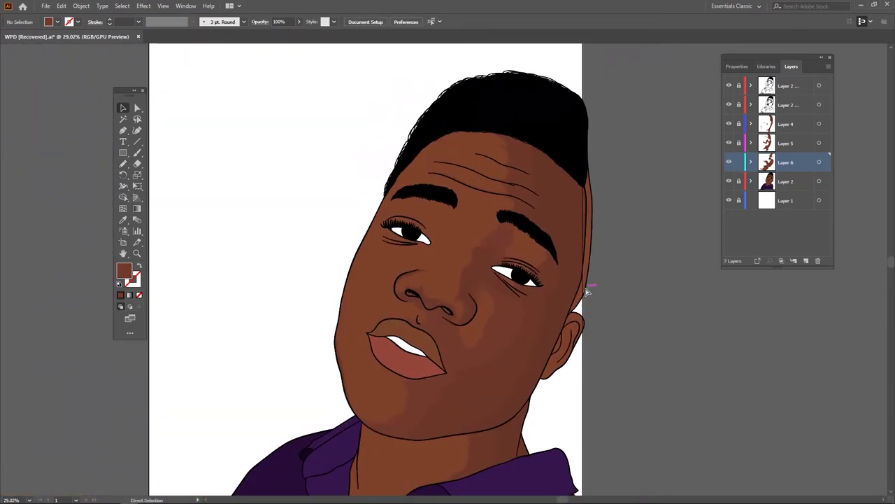
scroll(459, 280, "up", 2)
scroll(464, 306, "up", 1)
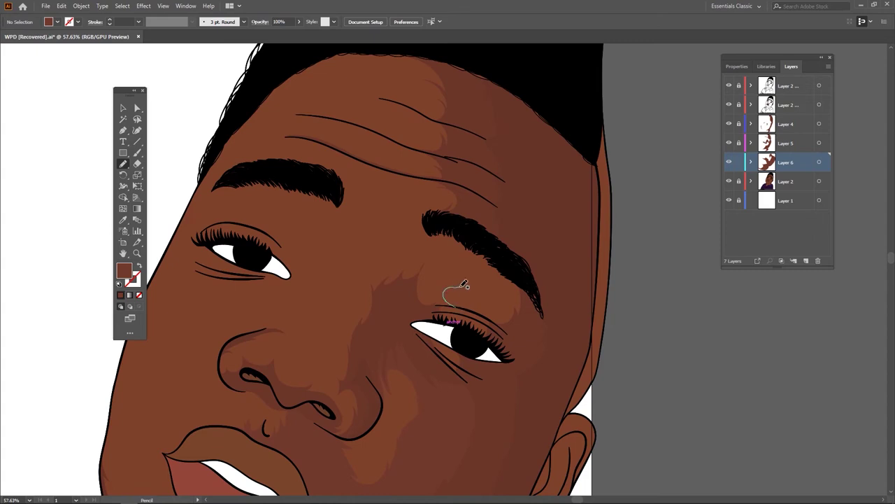
left_click_drag(427, 249, 428, 251)
Draw a cheek shadow down beside the nose toward the upper lip and check its top anchor.
scroll(430, 294, "down", 1)
scroll(432, 316, "down", 1)
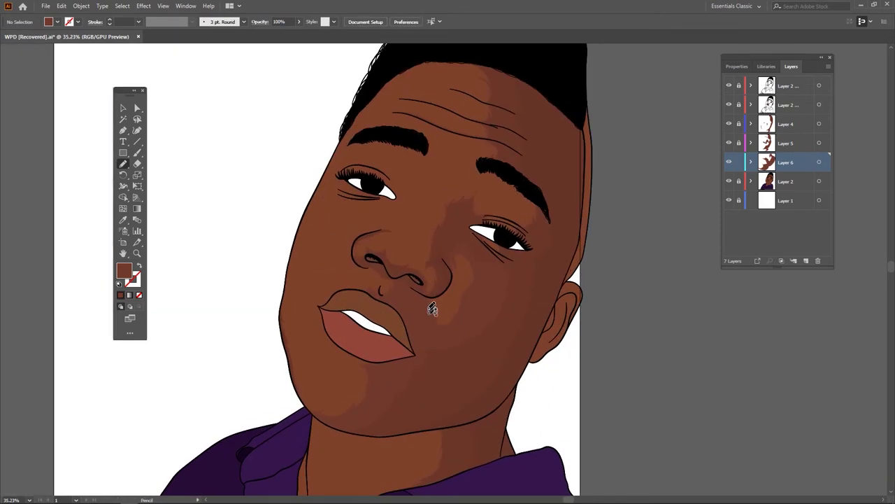
scroll(455, 311, "down", 1)
scroll(490, 309, "up", 2)
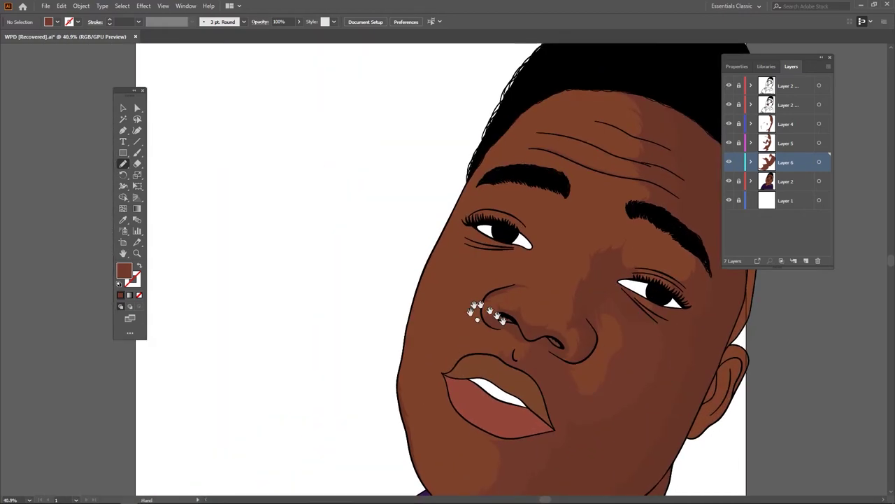
scroll(468, 280, "up", 1)
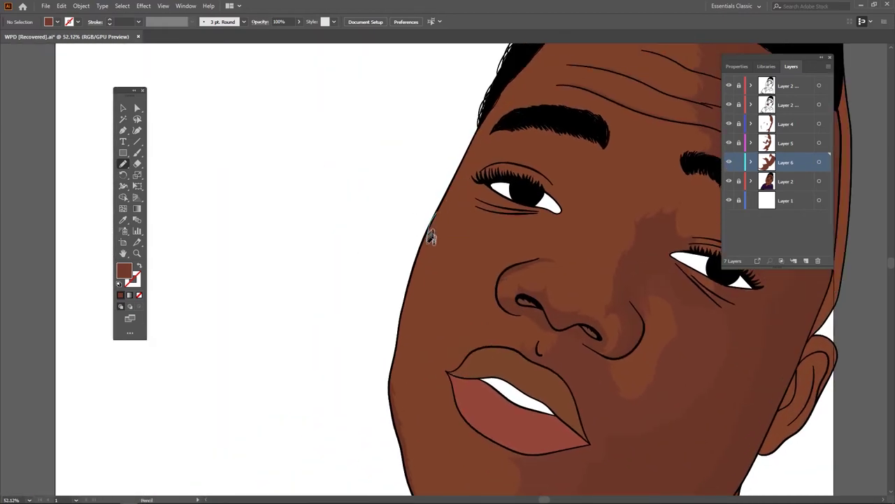
mouse_move(431, 238)
left_mouse_down()
mouse_move(469, 266)
mouse_move(526, 261)
left_mouse_up()
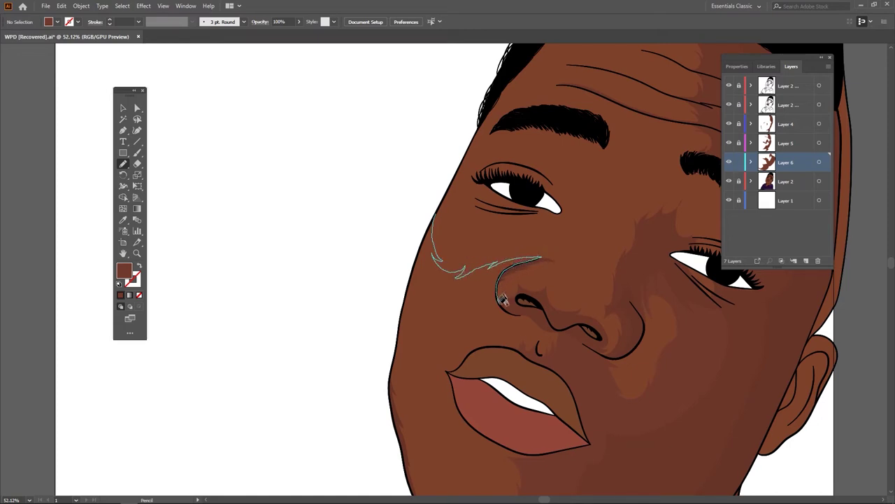
mouse_move(468, 314)
left_mouse_down()
mouse_move(466, 347)
mouse_move(441, 210)
left_mouse_up()
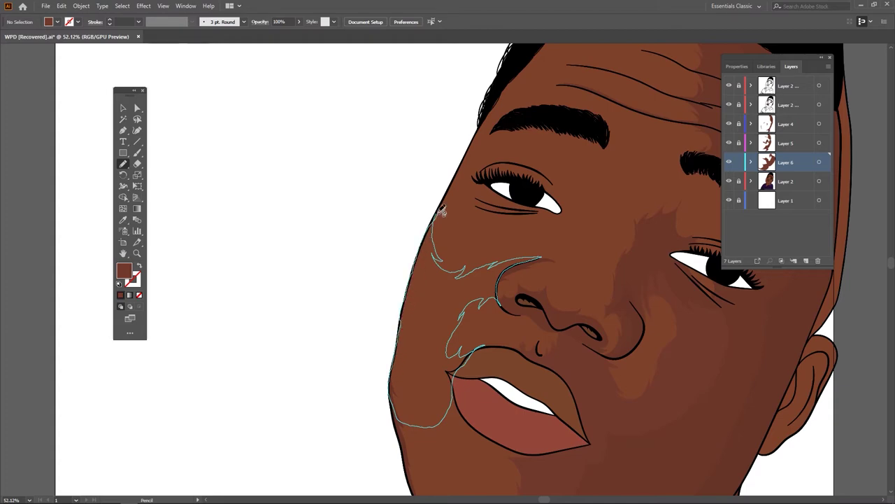
scroll(441, 210, "up", 5)
key("a")
left_click(468, 288)
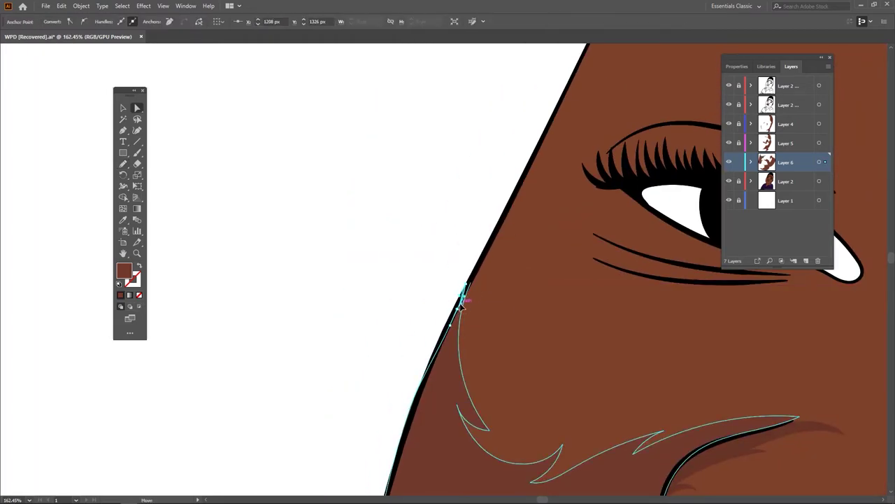
Pencil a shadow shape on the lower chin, then fit the artboard in view.
scroll(471, 318, "down", 5)
key("n")
scroll(420, 316, "up", 3)
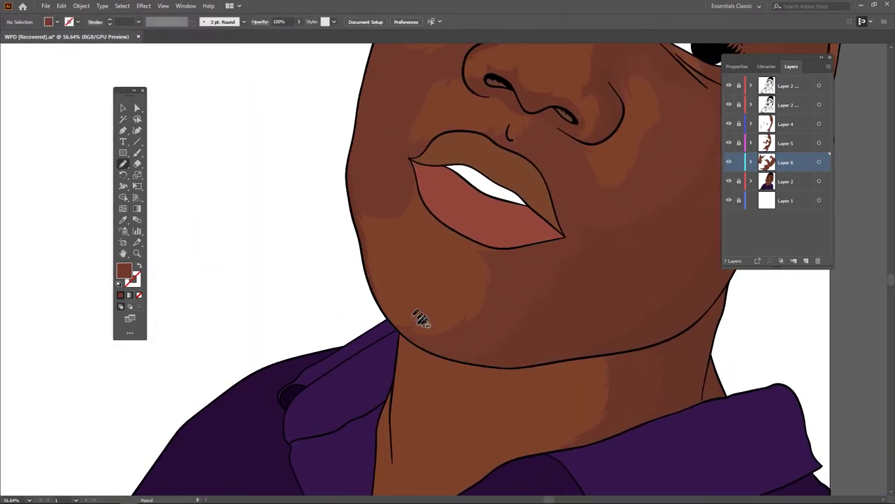
left_click_drag(410, 247, 448, 235)
mouse_move(409, 328)
left_mouse_down()
mouse_move(386, 295)
mouse_move(392, 240)
mouse_move(450, 220)
mouse_move(362, 231)
mouse_move(380, 297)
mouse_move(412, 334)
left_mouse_up()
key("ctrl+0")
Draw a shadow from the cheek past the left eye and over the eyebrow.
key("v")
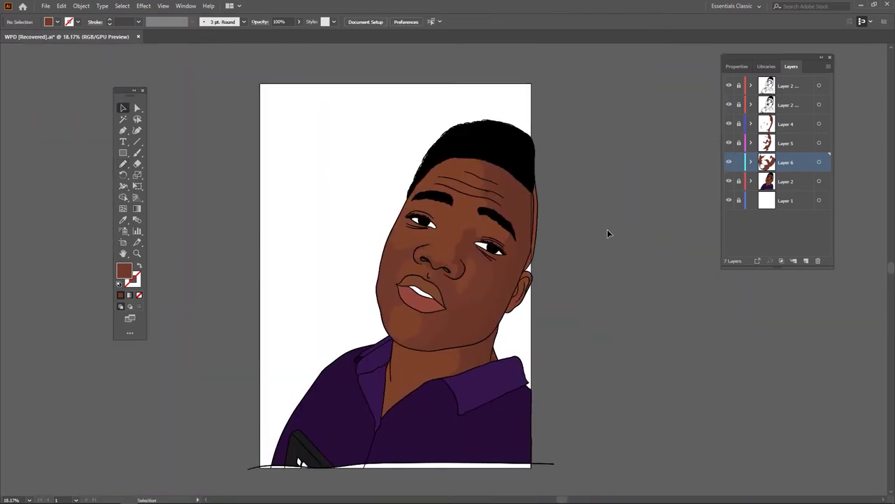
scroll(549, 259, "up", 5)
scroll(487, 304, "up", 3)
key("n")
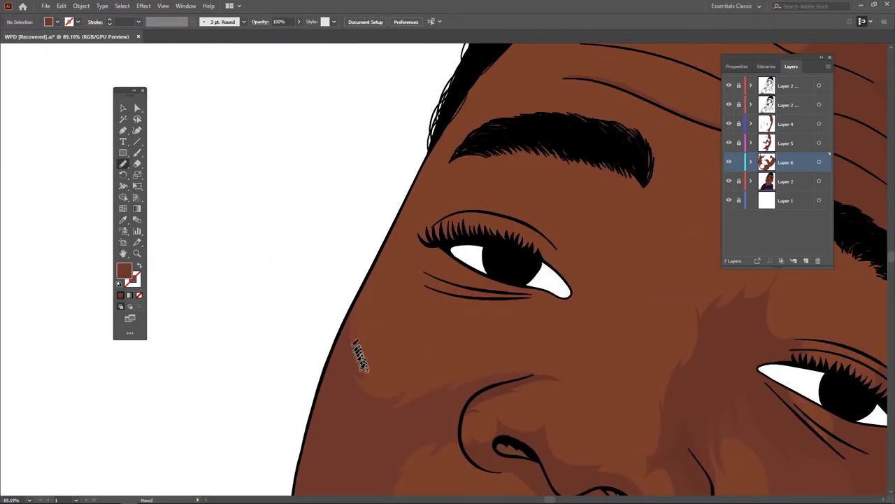
mouse_move(356, 362)
left_mouse_down()
mouse_move(380, 280)
mouse_move(444, 255)
mouse_move(466, 211)
left_mouse_up()
mouse_move(464, 180)
left_mouse_down()
mouse_move(506, 149)
mouse_move(483, 133)
mouse_move(414, 183)
mouse_move(371, 278)
mouse_move(366, 370)
left_mouse_up()
key("v")
Add a shadow from the left eyebrow up the temple to the hairline.
scroll(448, 280, "down", 3)
scroll(491, 240, "up", 2)
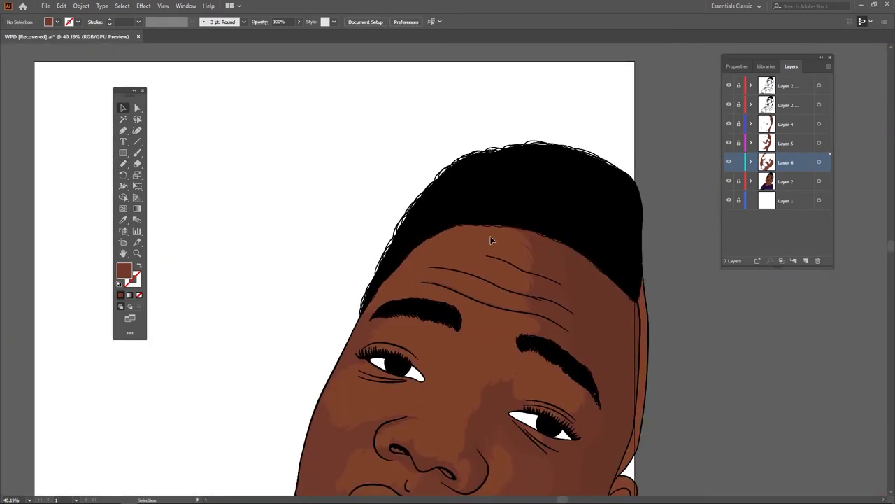
key("n")
scroll(491, 240, "up", 2)
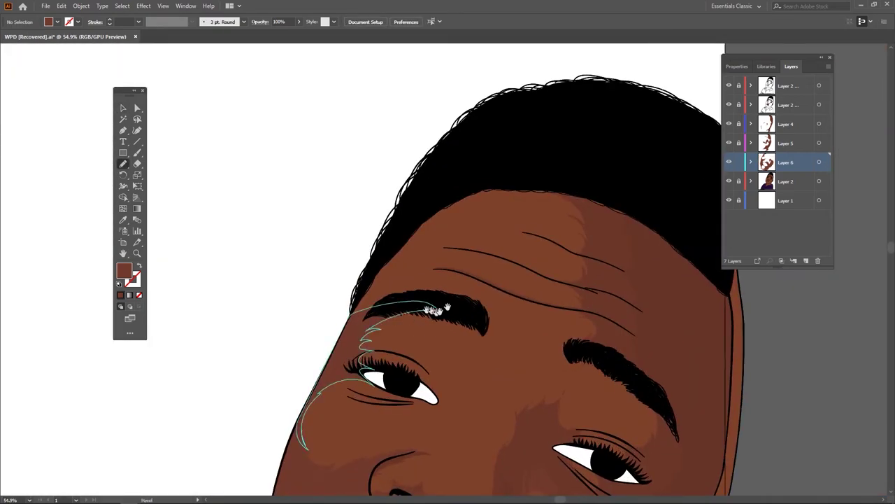
mouse_move(360, 310)
left_mouse_down()
mouse_move(386, 264)
mouse_move(455, 212)
mouse_move(531, 203)
mouse_move(323, 336)
mouse_move(360, 301)
left_mouse_up()
key("v")
scroll(568, 299, "down", 3)
scroll(568, 299, "down", 1)
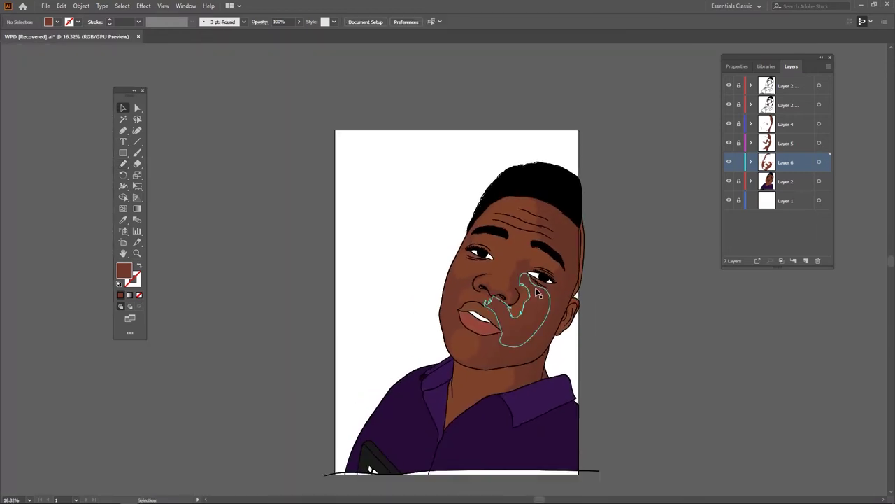
scroll(539, 296, "up", 1)
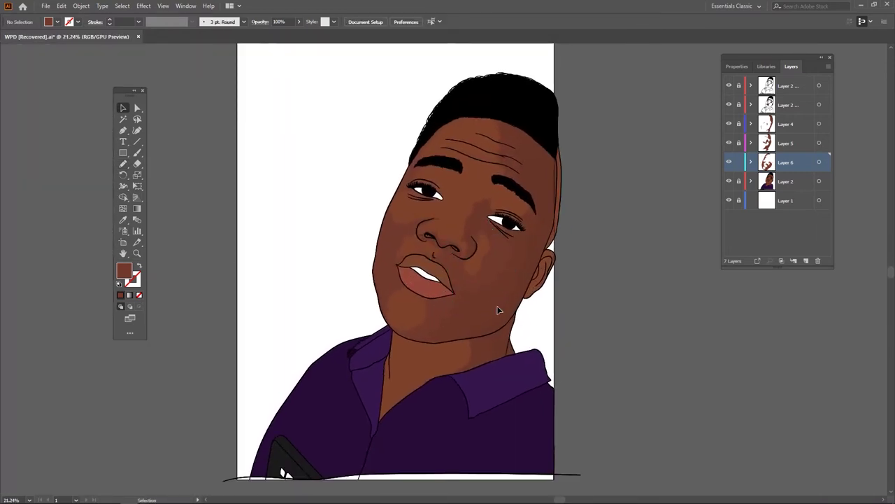
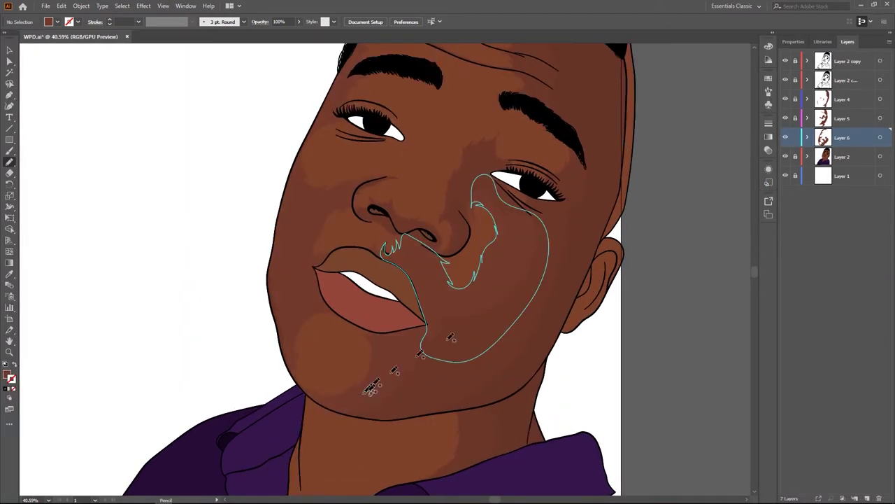
Draw pencil shading strokes around the chin and lip corner, undoing the last chin stroke.
left_click_drag(373, 387, 392, 366)
scroll(312, 350, "down", 2)
mouse_move(312, 350)
left_mouse_down()
mouse_move(340, 359)
mouse_move(364, 354)
mouse_move(316, 352)
mouse_move(382, 336)
left_mouse_up()
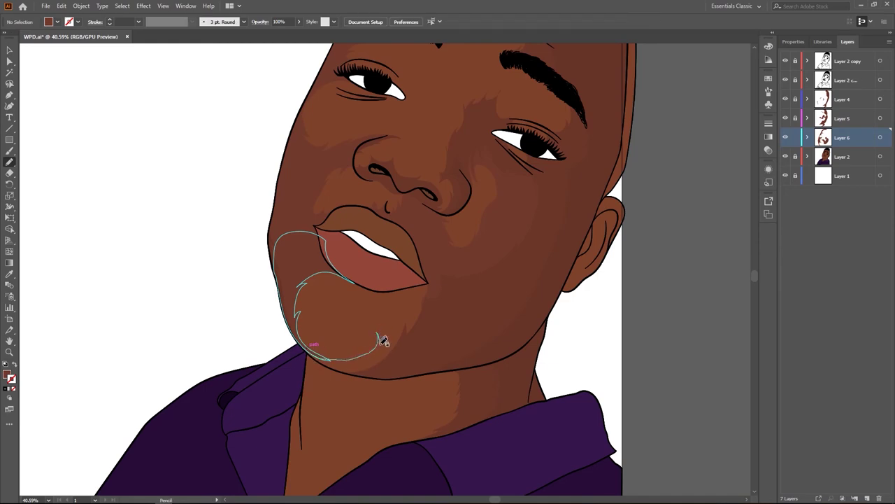
mouse_move(407, 298)
left_mouse_down()
mouse_move(444, 330)
mouse_move(346, 370)
mouse_move(316, 352)
left_mouse_up()
scroll(316, 352, "down", 2)
scroll(392, 353, "up", 2)
scroll(394, 354, "up", 2)
key("ctrl+z")
key("ctrl+shift+z")
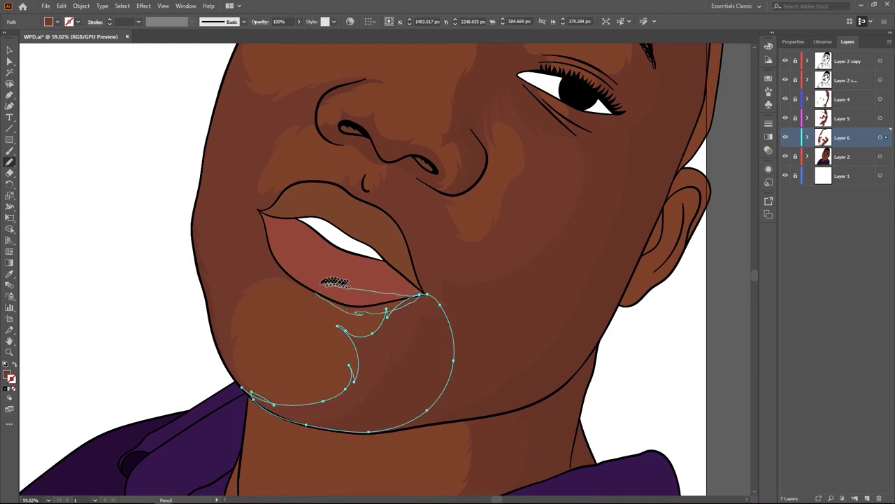
key("ctrl+z")
Draw shading strokes beside the left eye, along the eyebrow, upper lash line and below the eye.
scroll(380, 352, "down", 2)
scroll(476, 300, "down", 2)
scroll(490, 280, "up", 3)
scroll(512, 260, "up", 2)
scroll(493, 283, "up", 2)
scroll(476, 336, "up", 2)
scroll(472, 286, "up", 1)
scroll(472, 285, "up", 1)
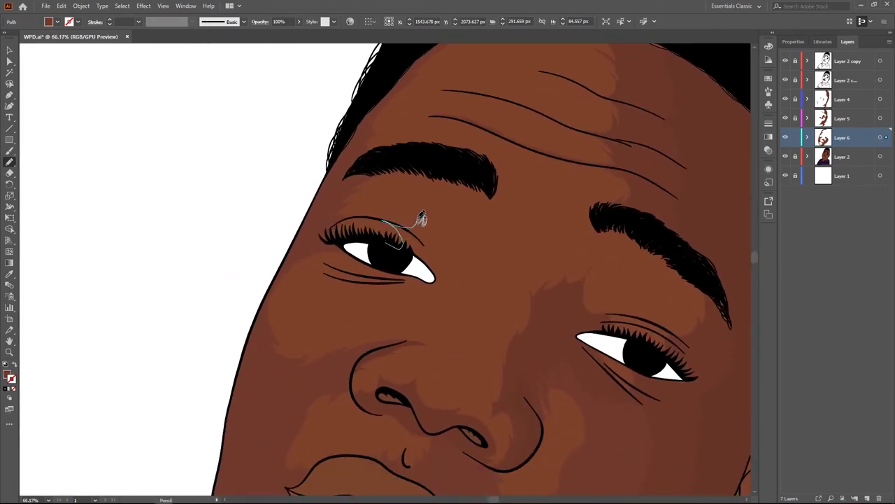
mouse_move(429, 219)
left_mouse_down()
mouse_move(493, 198)
mouse_move(487, 214)
left_mouse_up()
mouse_move(385, 243)
left_mouse_down()
mouse_move(408, 239)
mouse_move(401, 198)
mouse_move(456, 170)
mouse_move(500, 230)
mouse_move(455, 260)
left_mouse_up()
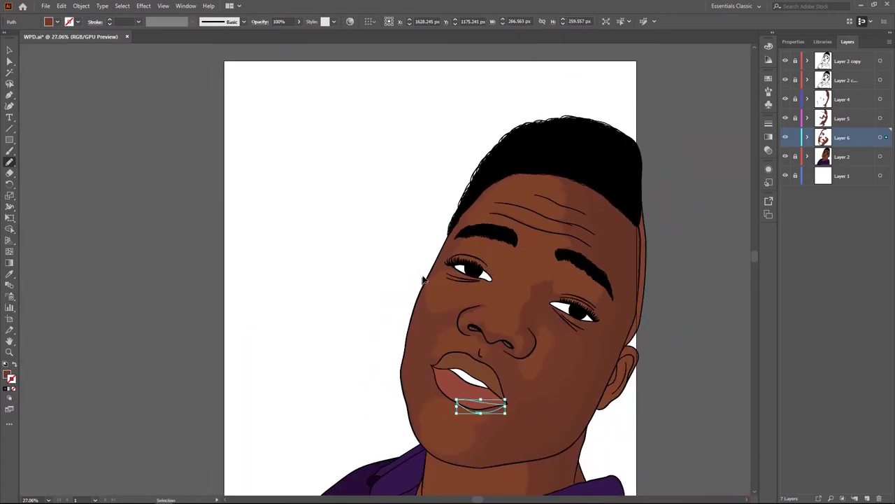
scroll(423, 280, "up", 3)
scroll(448, 272, "up", 2)
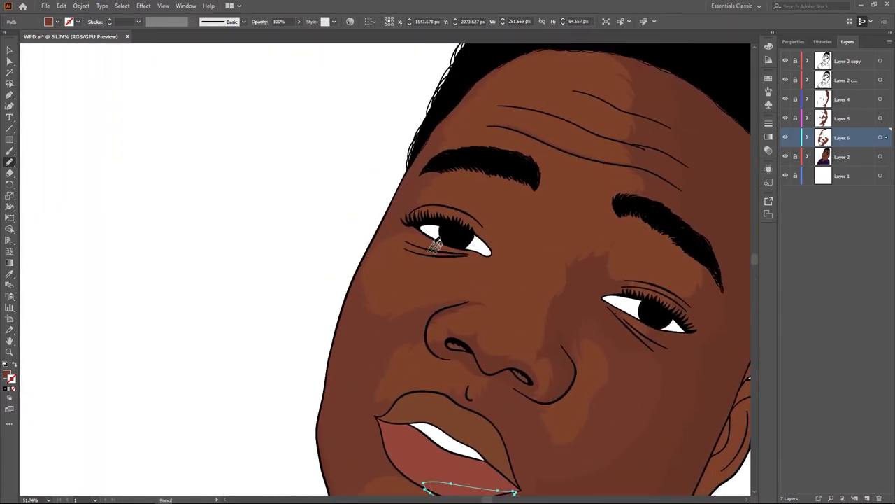
scroll(435, 243, "down", 1)
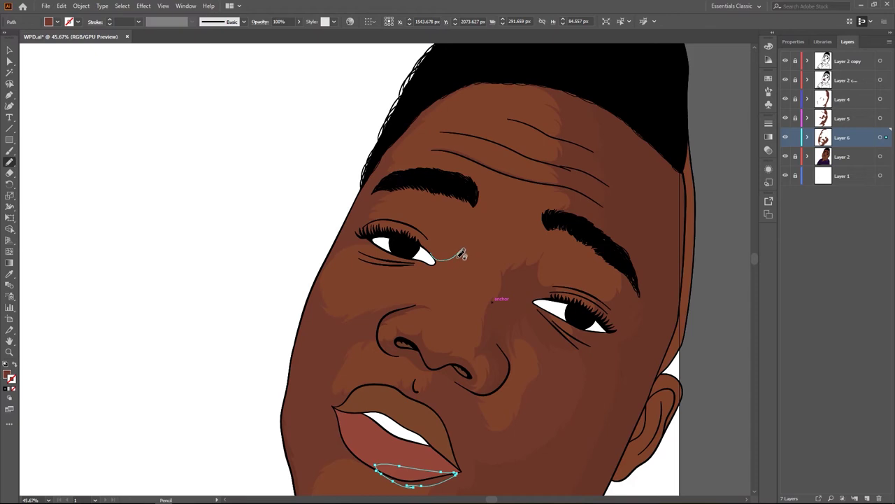
left_click_drag(438, 294, 434, 293)
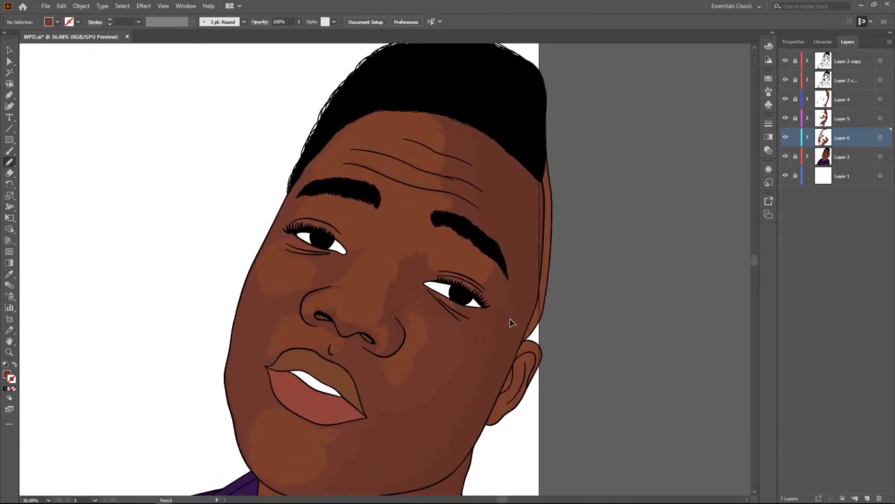
Draw pencil shading along the eyebrow and the lower edge of the right eyebrow.
scroll(510, 322, "up", 2)
key("n")
left_click_drag(473, 249, 522, 280)
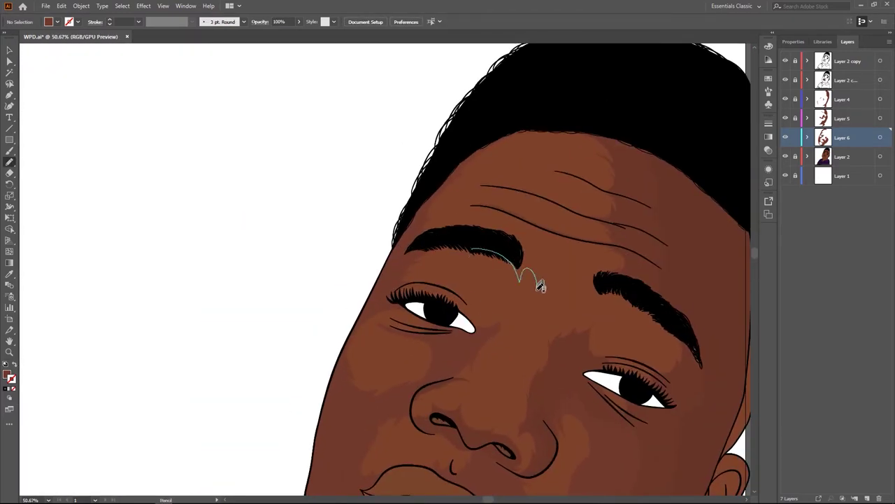
mouse_move(570, 299)
left_mouse_down()
mouse_move(564, 335)
mouse_move(619, 310)
mouse_move(656, 314)
mouse_move(628, 279)
mouse_move(591, 274)
left_mouse_up()
key("v")
scroll(641, 273, "down", 4)
scroll(476, 297, "up", 3)
scroll(486, 286, "up", 3)
Draw shading strokes above the eyebrows following the forehead crease.
key("n")
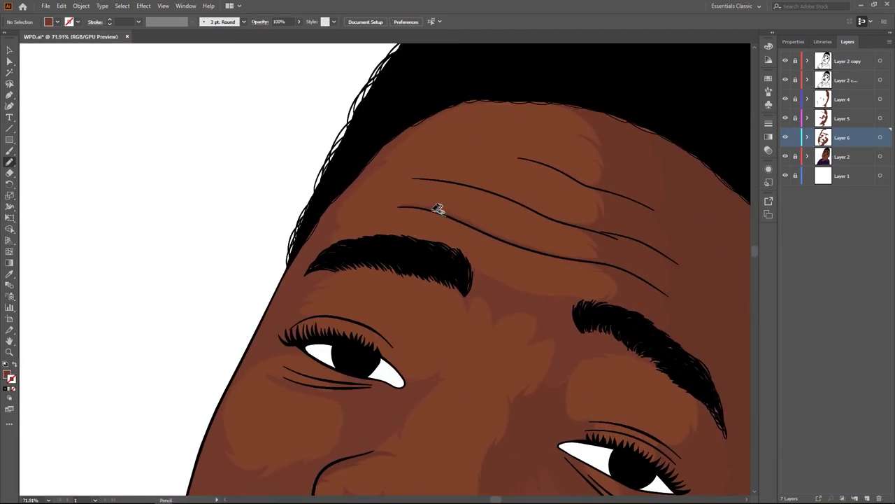
mouse_move(403, 209)
left_mouse_down()
mouse_move(460, 232)
mouse_move(597, 316)
left_mouse_up()
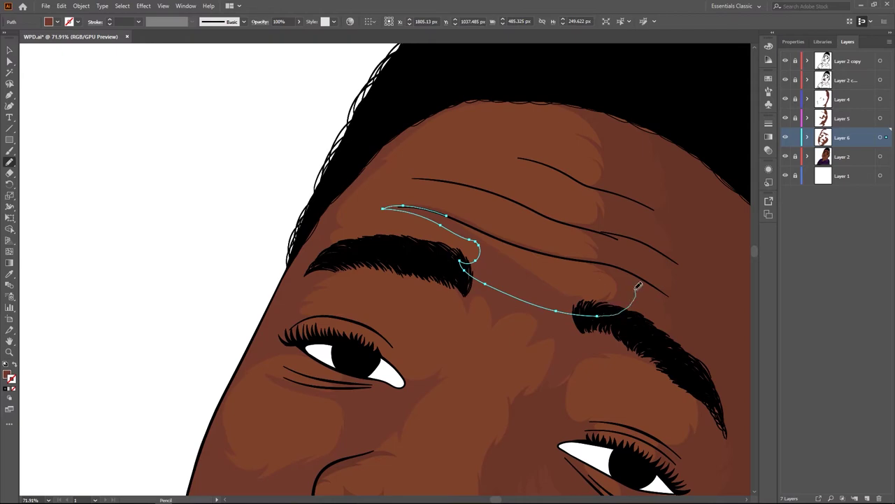
left_click_drag(600, 259, 541, 252)
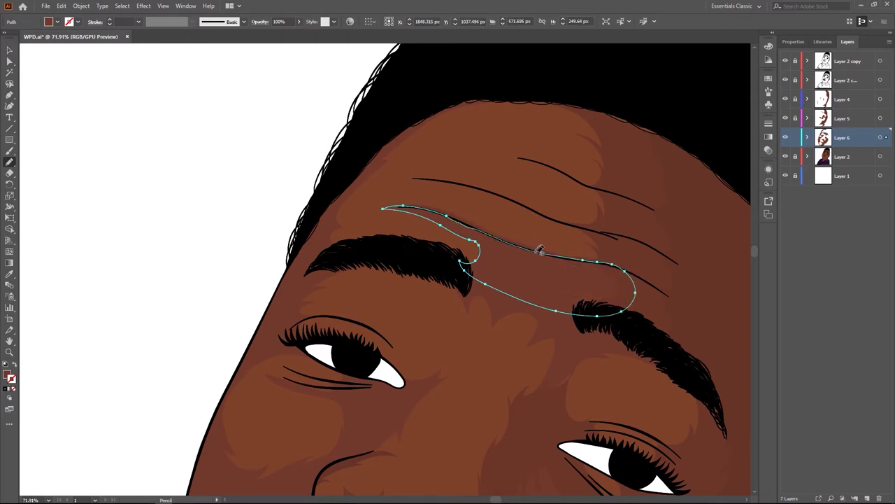
scroll(540, 251, "down", 3)
scroll(542, 254, "down", 2)
scroll(542, 254, "up", 2)
left_click_drag(468, 348, 501, 336)
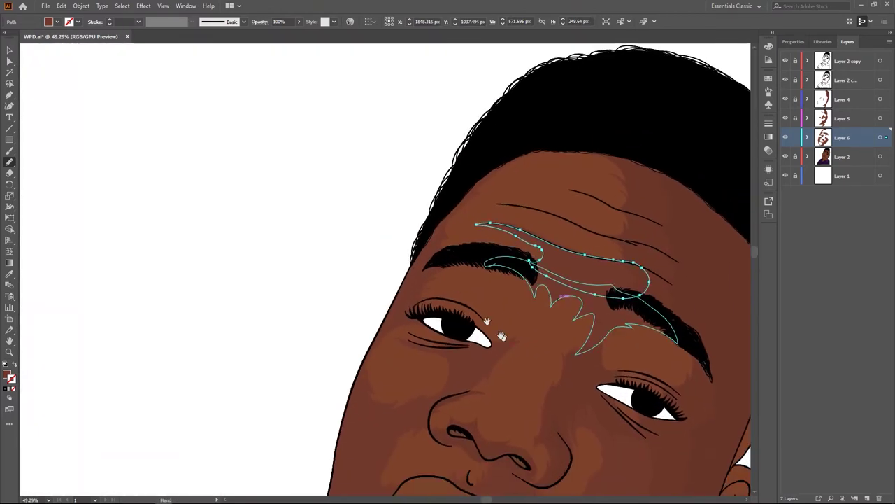
Add a shading shape over the left brow and a stroke along the left upper eyelid.
left_click_drag(492, 292, 501, 313)
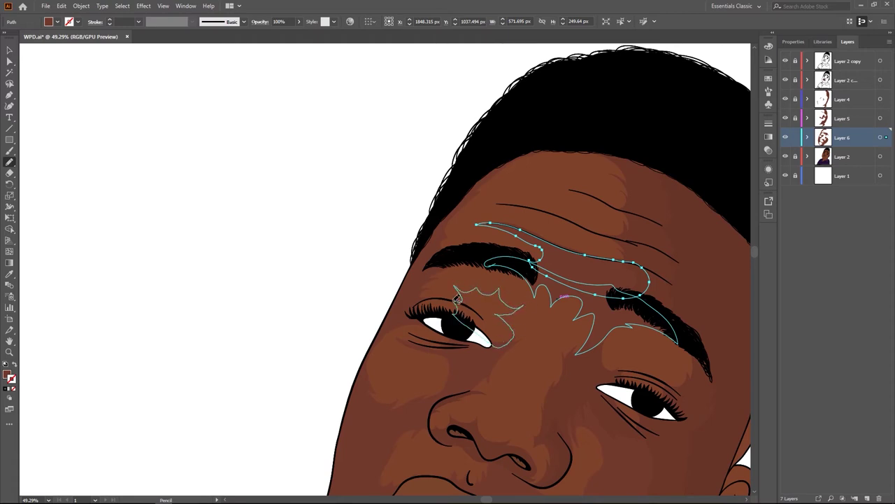
scroll(456, 298, "down", 3)
scroll(456, 299, "up", 3)
scroll(458, 304, "up", 3)
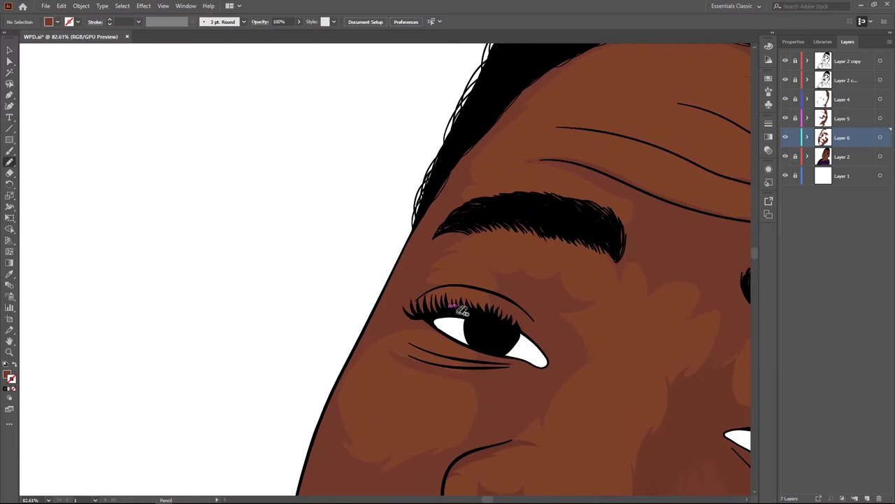
left_click_drag(472, 285, 449, 320)
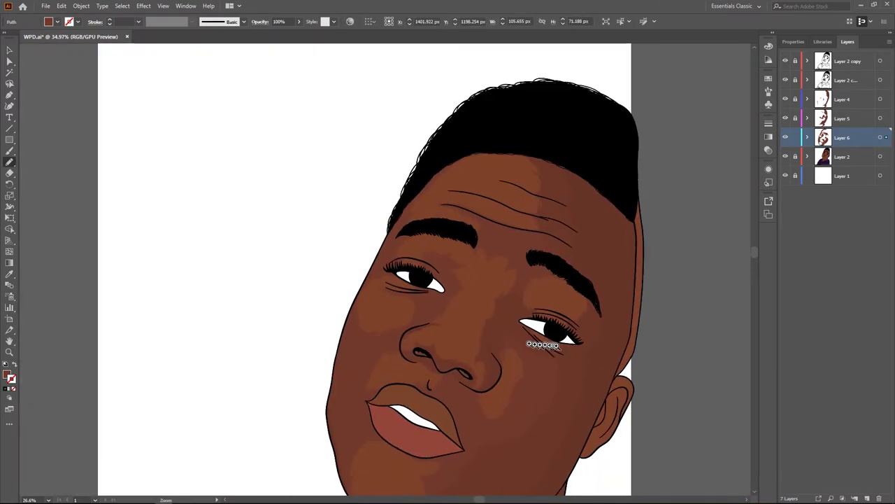
scroll(492, 291, "up", 2, "alt")
scroll(491, 291, "down", 5)
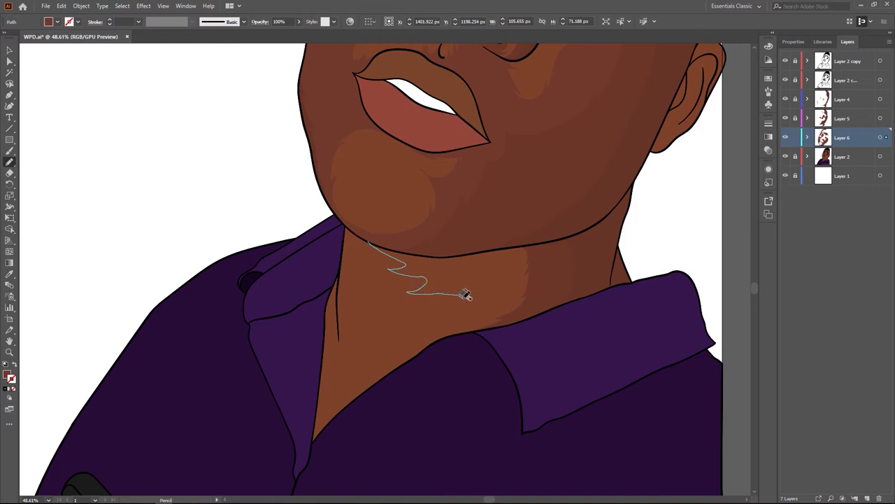
Draw a closed pencil shading shape across the neck under the chin toward the collar.
left_click_drag(434, 339, 420, 351)
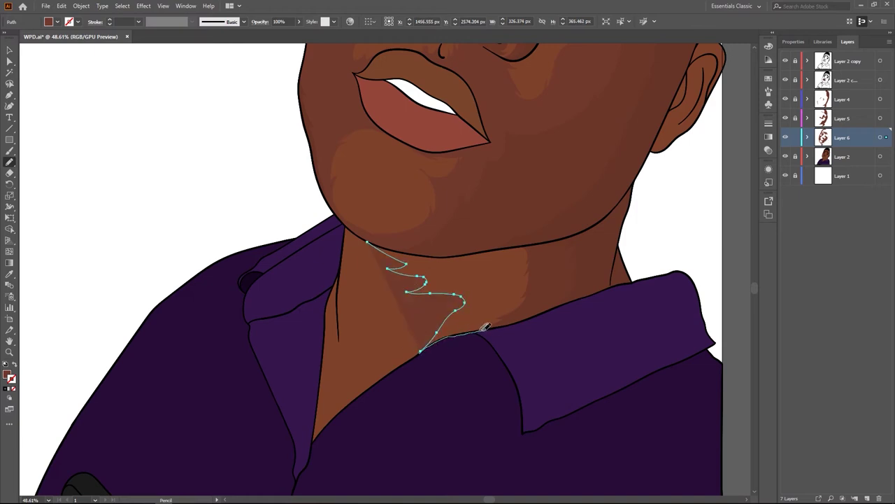
scroll(371, 240, "down", 5, "alt")
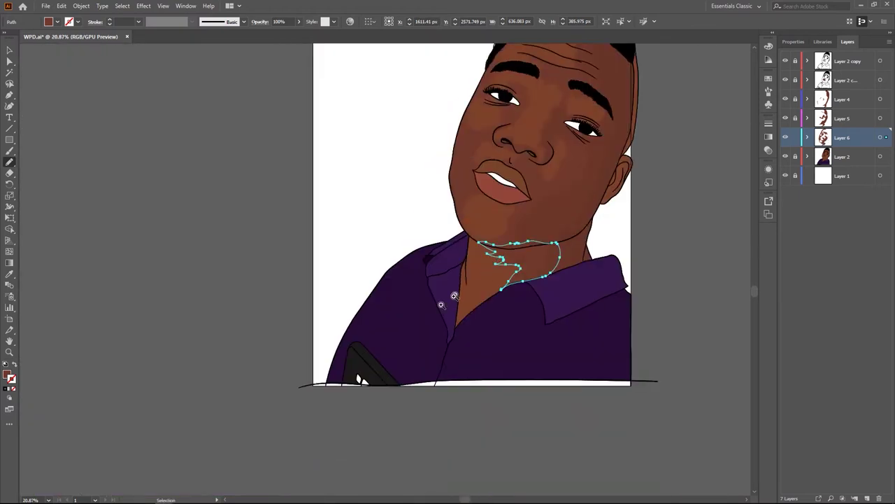
scroll(413, 364, "up", 5, "alt")
left_click_drag(417, 313, 419, 319)
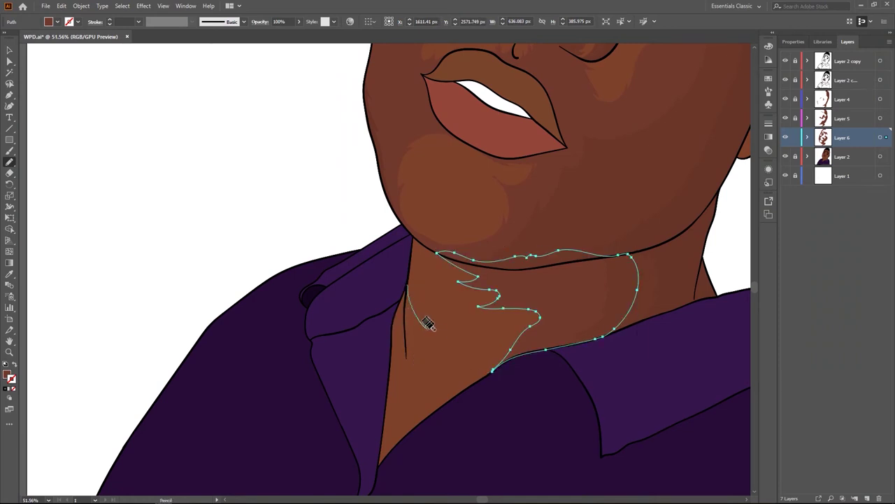
left_click_drag(411, 359, 411, 369)
Draw a thin crease line down the neck toward the collar, then make Layer 4 active.
scroll(455, 329, "down", 5)
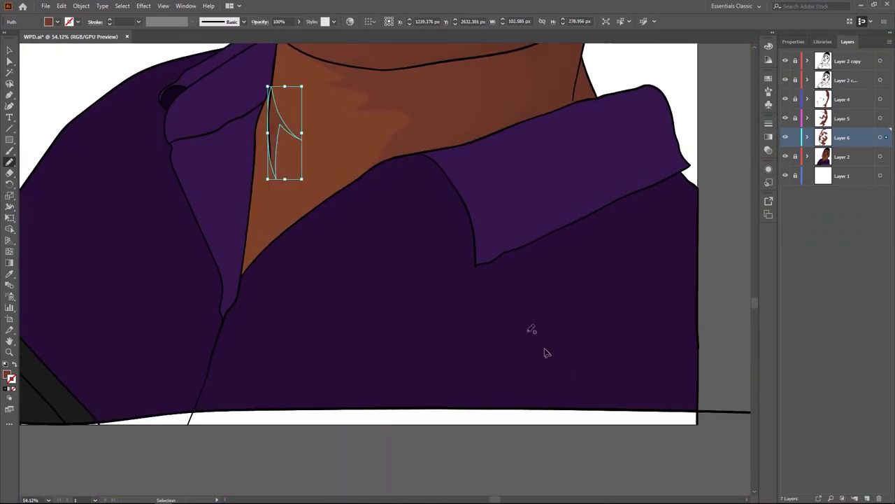
scroll(490, 293, "up", 3)
left_click_drag(425, 283, 433, 311)
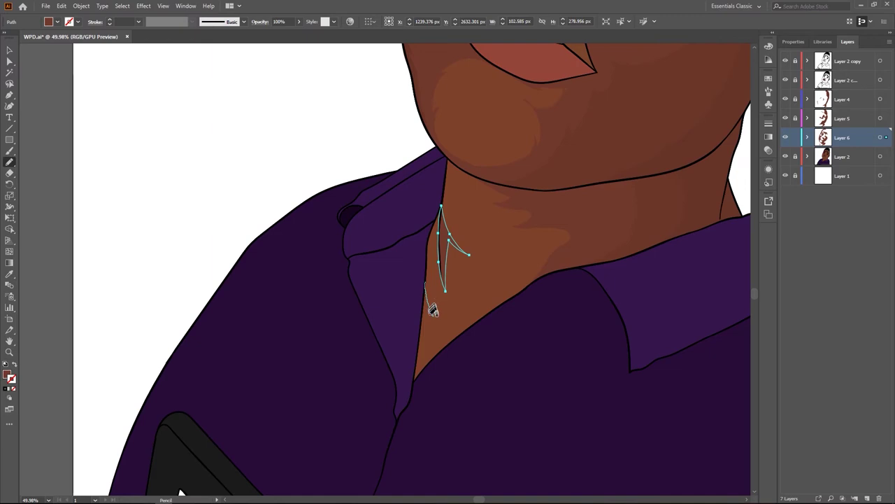
left_click_drag(429, 359, 418, 351)
scroll(429, 278, "up", 5)
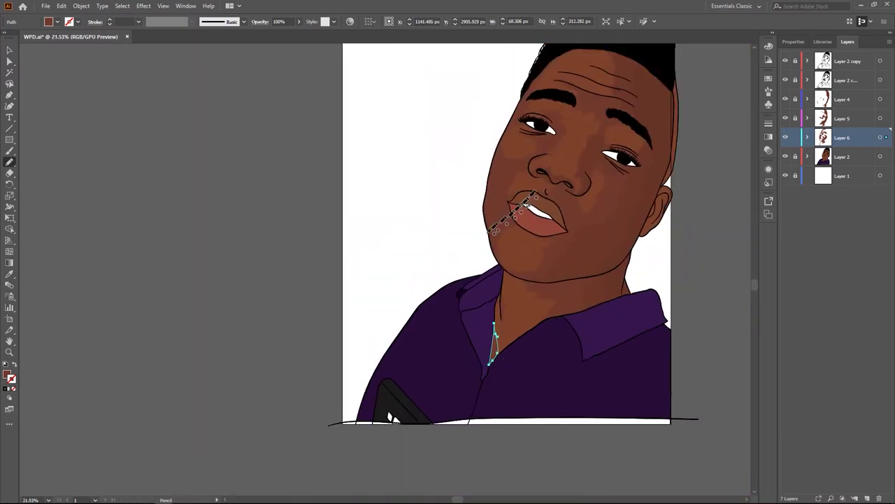
scroll(480, 244, "down", 5)
scroll(548, 248, "down", 2)
left_click(426, 306, "ctrl")
Sample the darker cheek shading colour as the fill on Layer 4.
key("i")
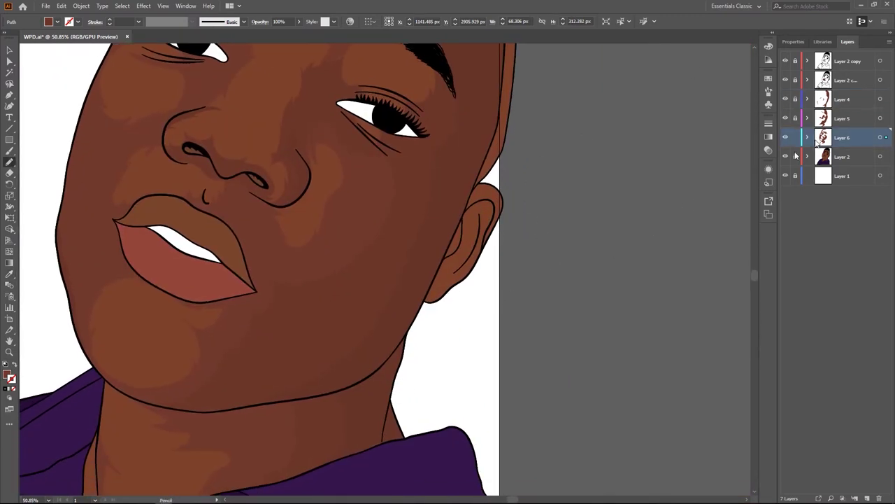
left_click(426, 340, "ctrl")
left_click(470, 168, "ctrl")
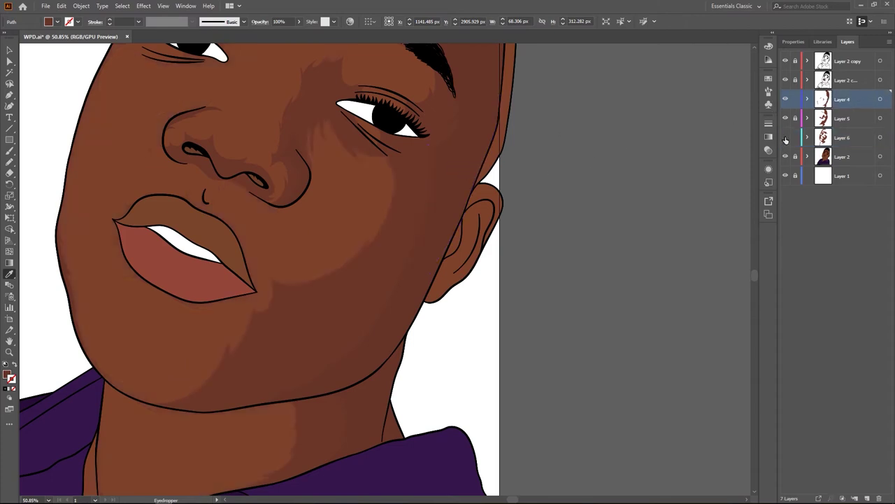
key("n")
scroll(462, 252, "down", 2)
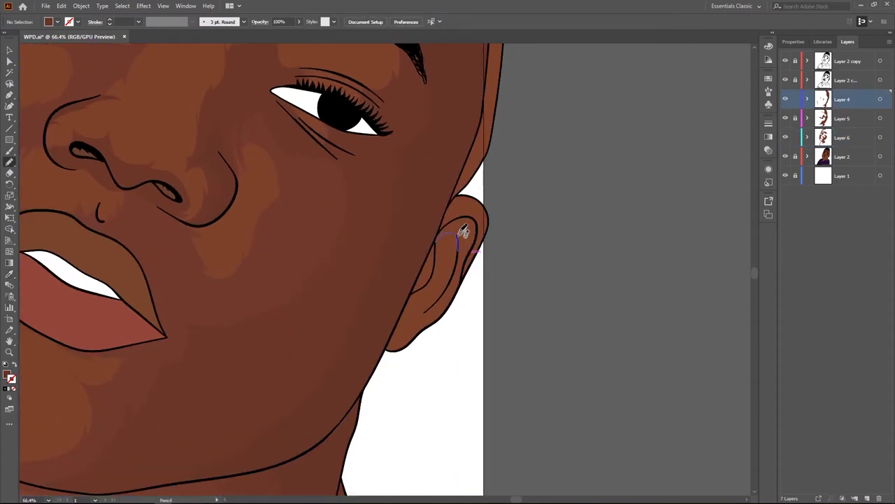
scroll(445, 229, "up", 2)
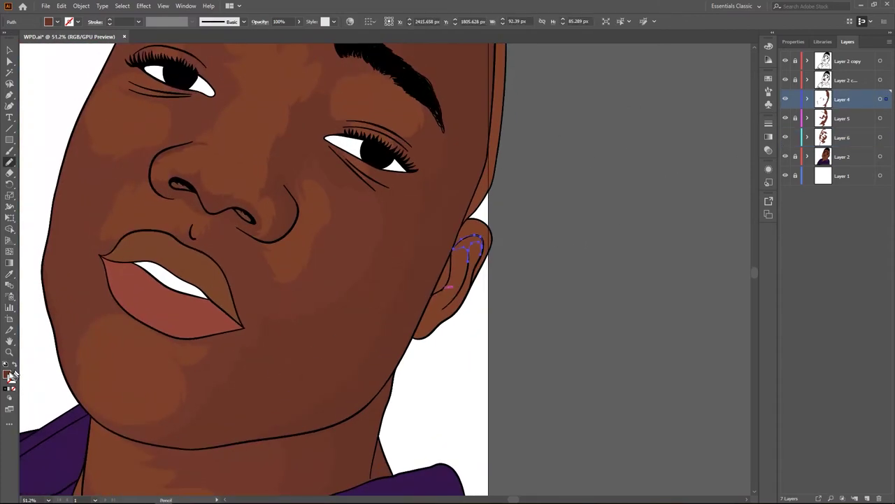
left_click(8, 373)
key("i")
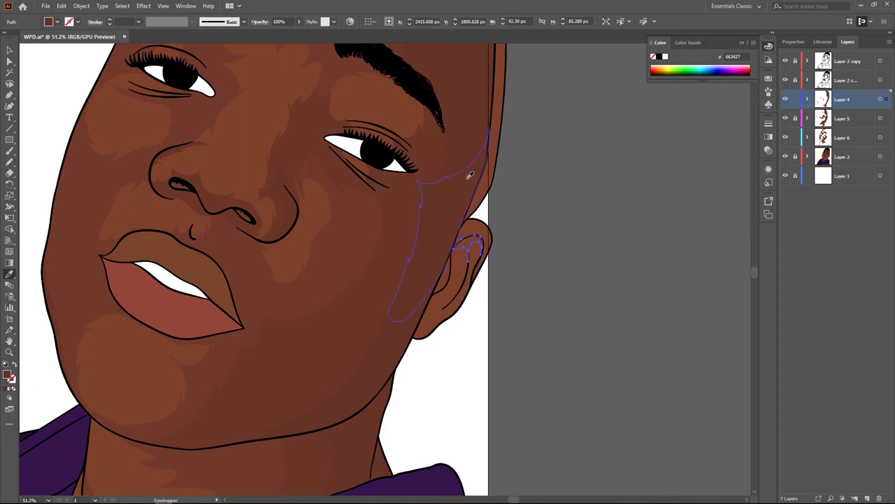
left_click(549, 235, "ctrl")
key("n")
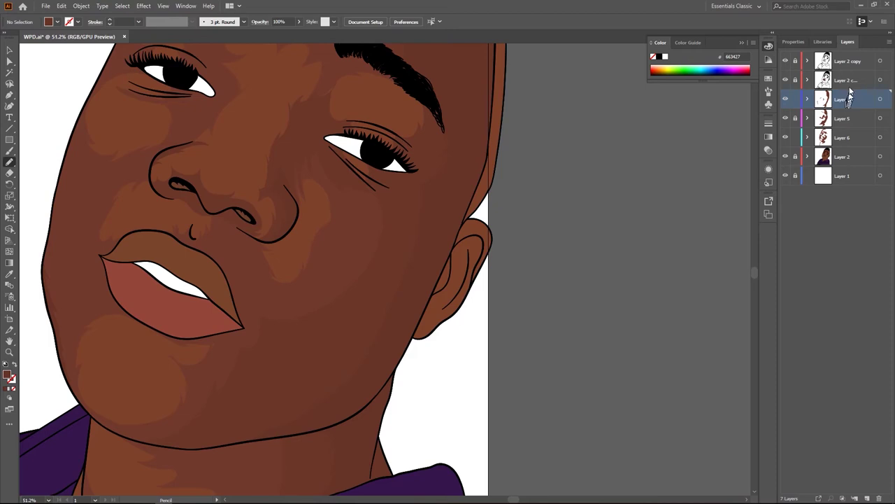
Select the ear path and sample the darker skin shading colour for it.
key("a")
left_click(483, 280)
left_click(532, 259)
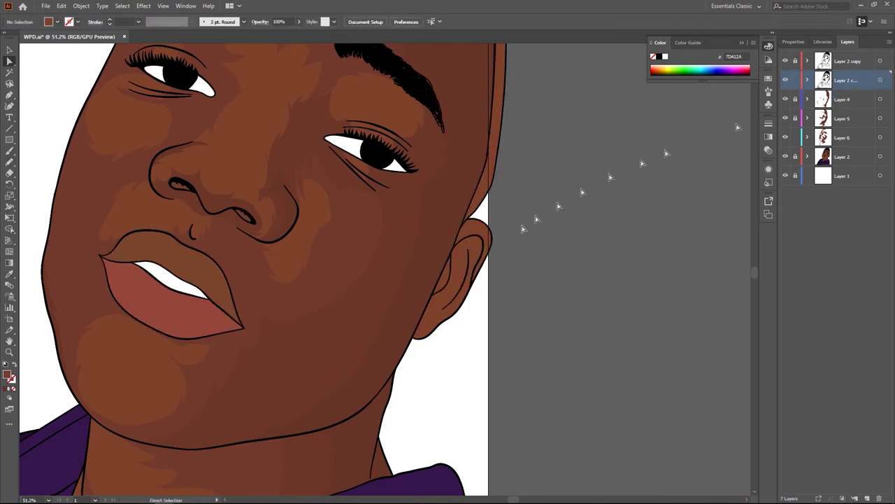
key("i")
left_click(439, 239)
key("n")
scroll(437, 248, "up", 3)
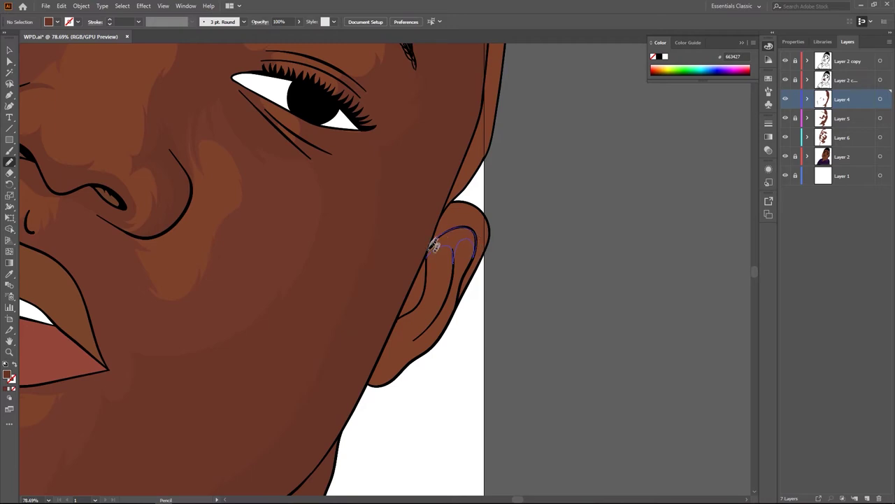
Draw the ear's inner curve, lower fold and top stroke, then zoom out to the face.
left_click_drag(438, 241, 437, 242)
scroll(417, 242, "up", 2)
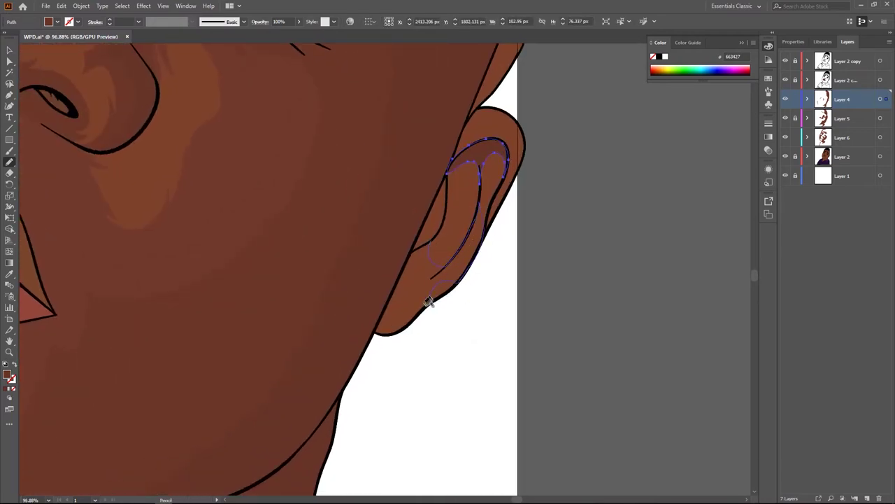
left_click_drag(393, 303, 436, 245)
scroll(448, 259, "down", 2)
scroll(510, 276, "up", 4)
left_click_drag(409, 186, 455, 157)
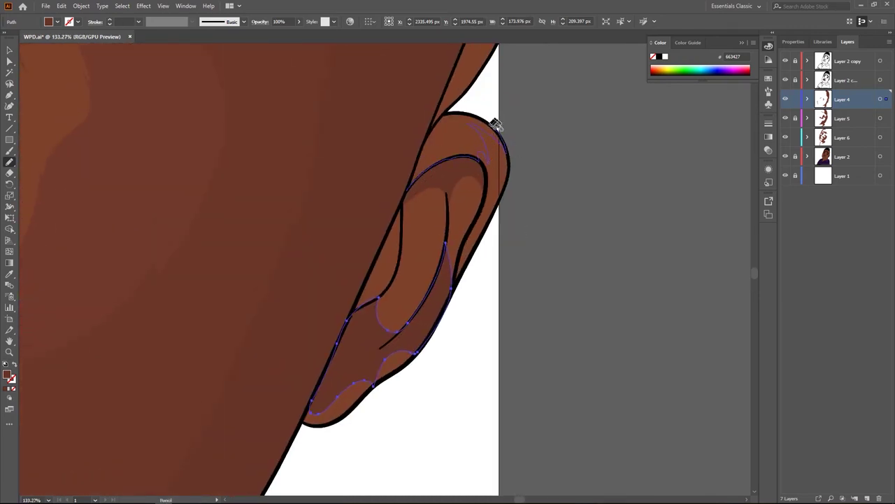
scroll(490, 224, "down", 10)
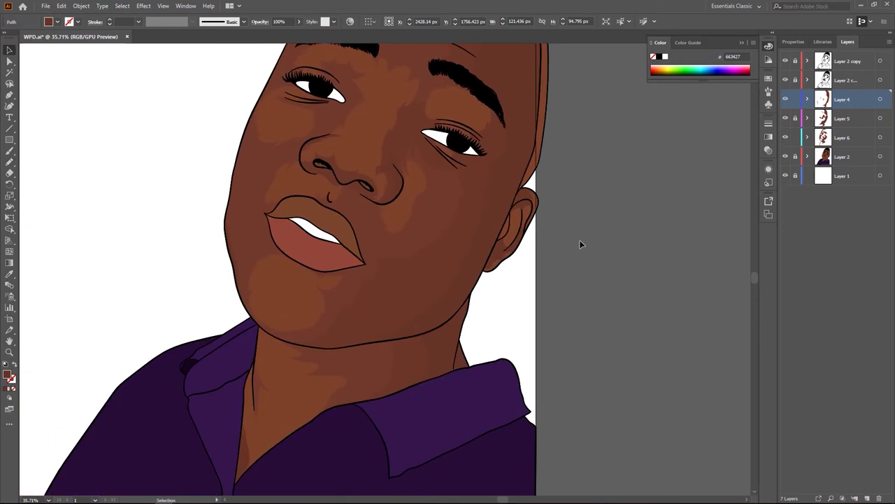
key("v")
scroll(523, 179, "down", 2)
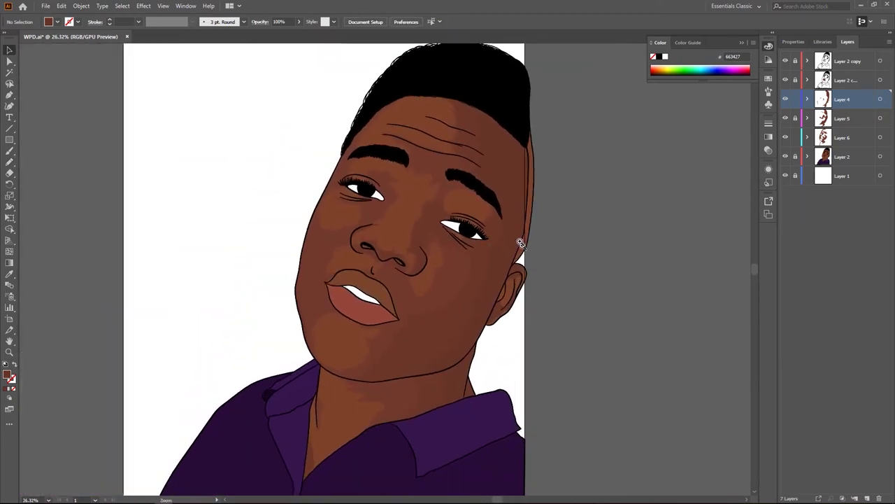
scroll(580, 384, "down", 1)
Try Recolor Artwork on the base portrait, then cancel without applying changes.
left_click(880, 156)
left_click(62, 5)
left_click(350, 220)
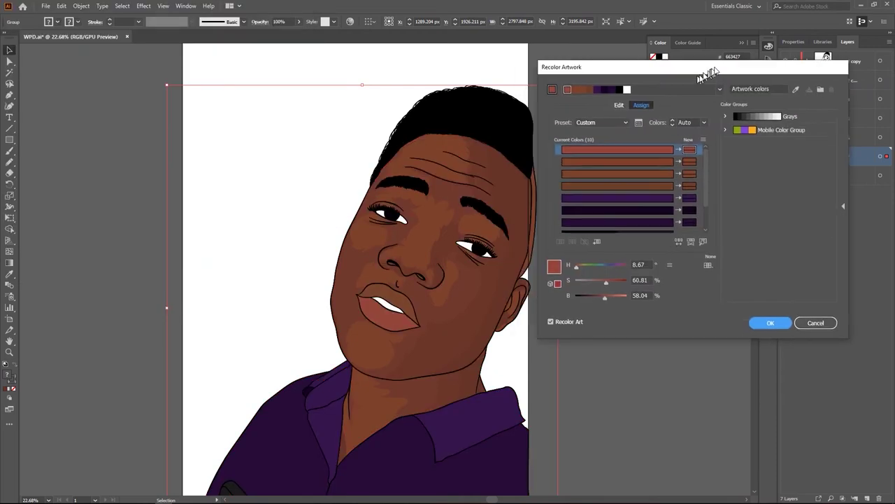
left_click_drag(706, 73, 730, 65)
mouse_move(628, 287)
left_mouse_down()
mouse_move(613, 285)
mouse_move(626, 274)
left_mouse_up()
key("Escape")
left_click(61, 5)
left_click(349, 220)
left_click(838, 313)
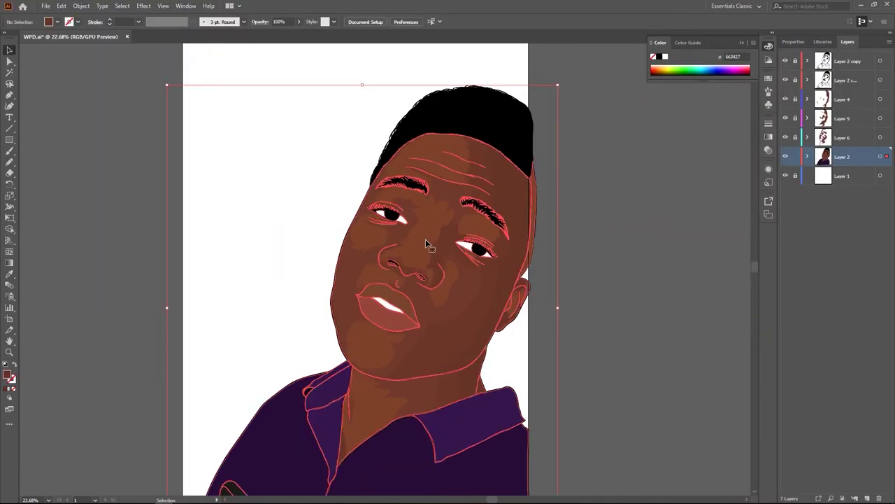
scroll(429, 244, "down", 1)
Recolor the base portrait using all colours, adjusting the second skin tone's brightness and saturation.
left_click(62, 5)
left_click(238, 124)
left_click(729, 114)
left_click(737, 185)
left_click_drag(631, 273, 625, 289)
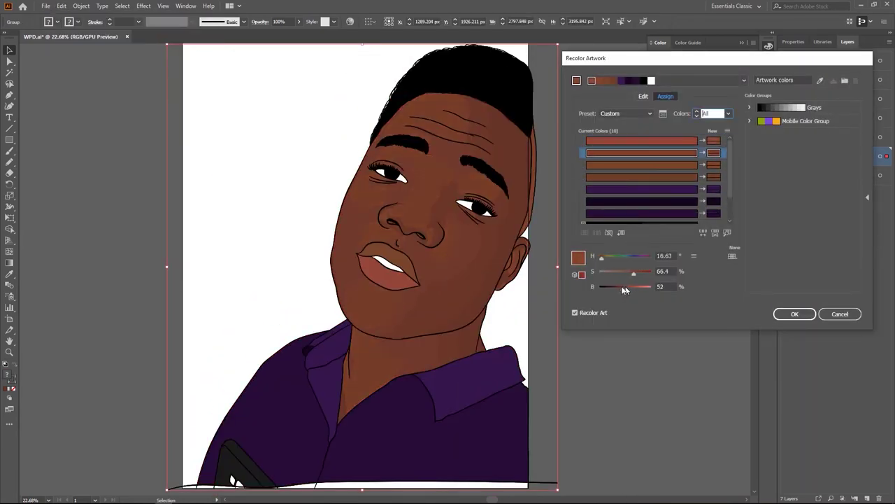
left_click(632, 272)
left_click(795, 314)
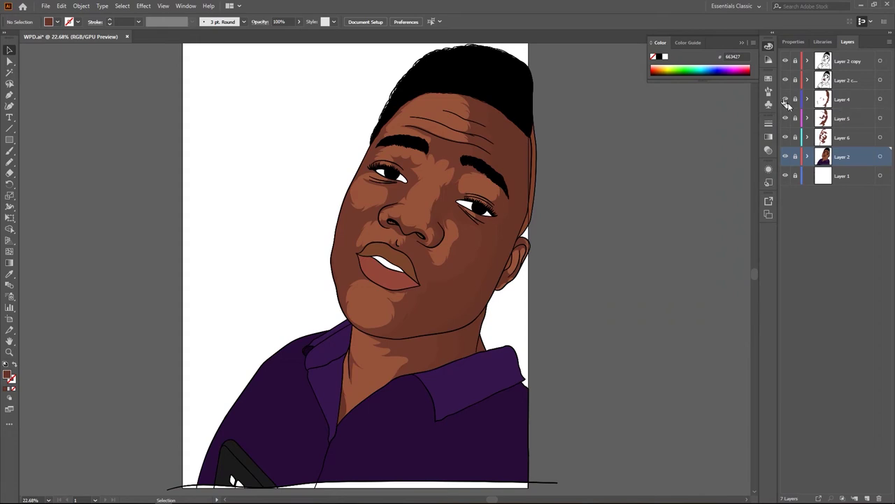
Darken the Layer 4 skin shading colour with Recolor Artwork.
left_click(839, 98, "alt")
left_click(61, 5)
left_click(238, 124)
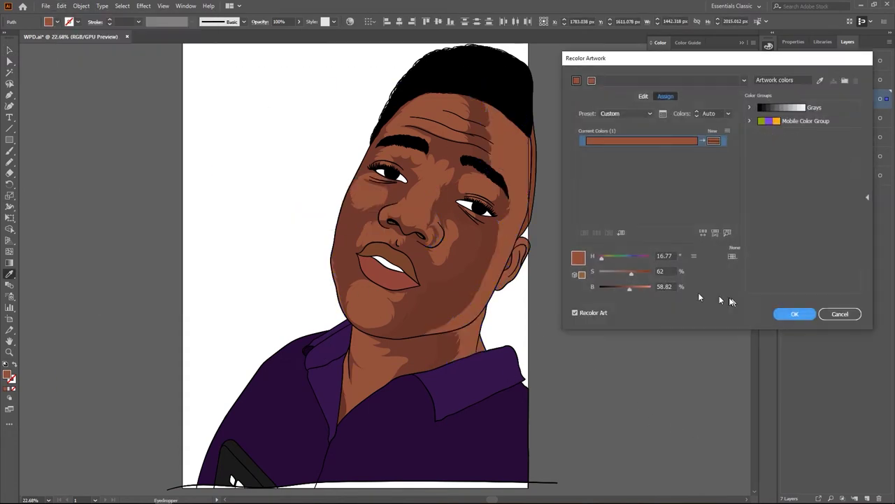
left_click(624, 289)
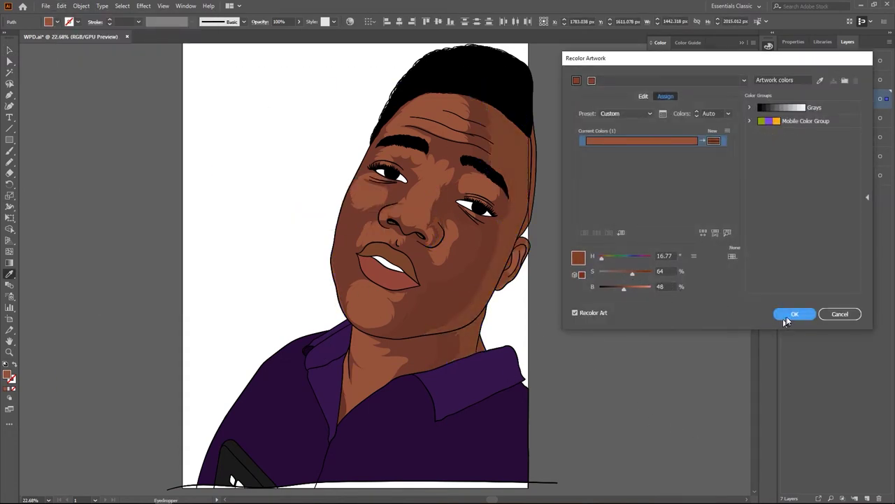
left_click(788, 314)
Lower the brightness of the Layer 5 shading colour with Recolor Artwork.
left_click(839, 117, "alt")
left_click(62, 5)
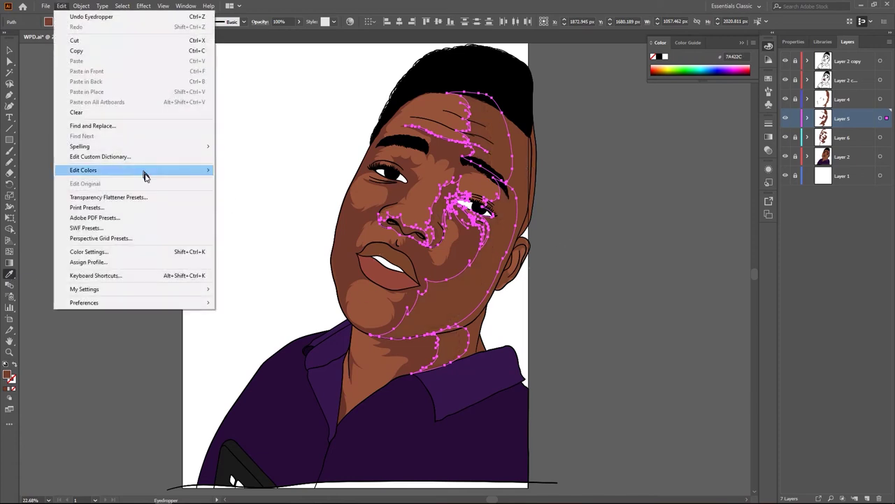
left_click(242, 170)
left_click(625, 288)
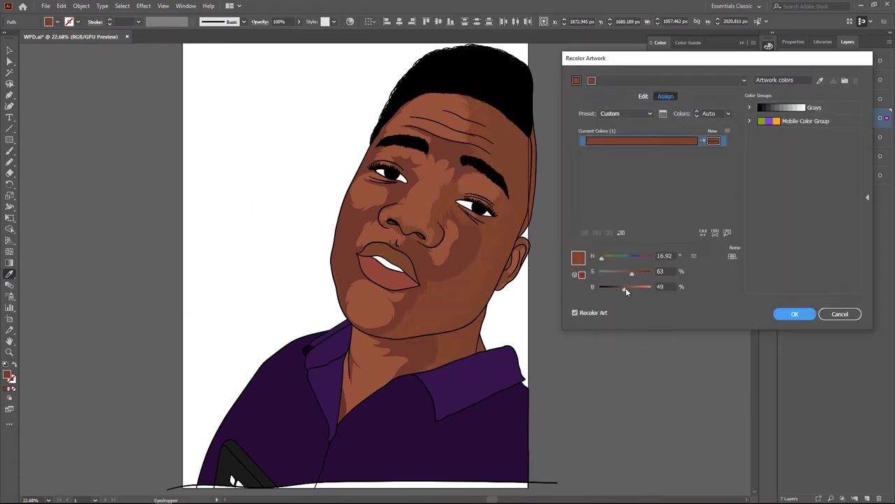
left_click(795, 314)
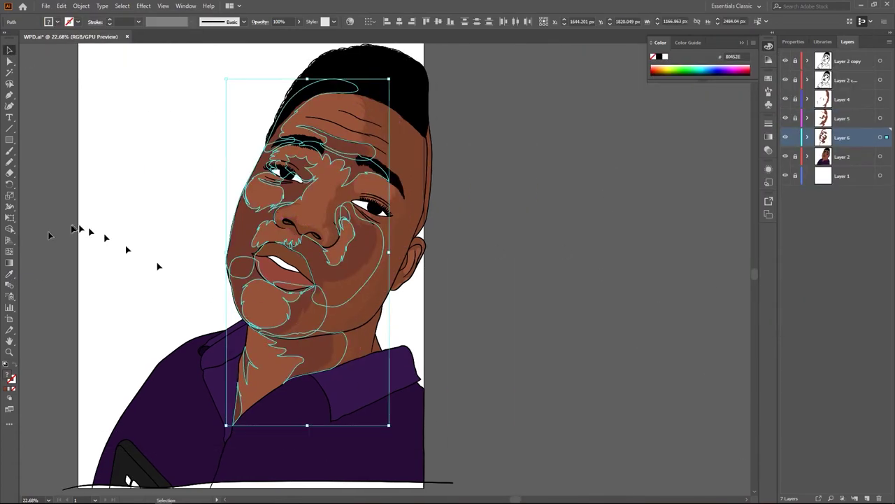
Open Recolor Artwork on the Layer 6 highlights, close it unchanged and clear the selection.
left_click(61, 6)
left_click(241, 170)
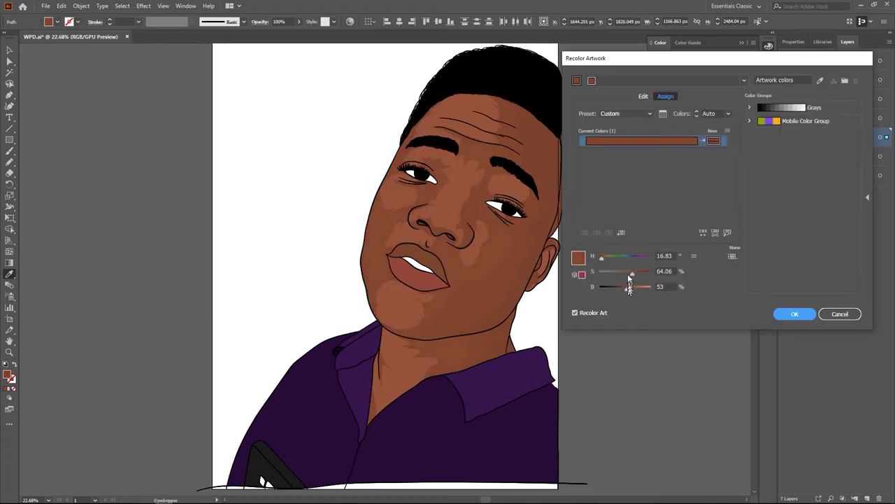
left_click(784, 316)
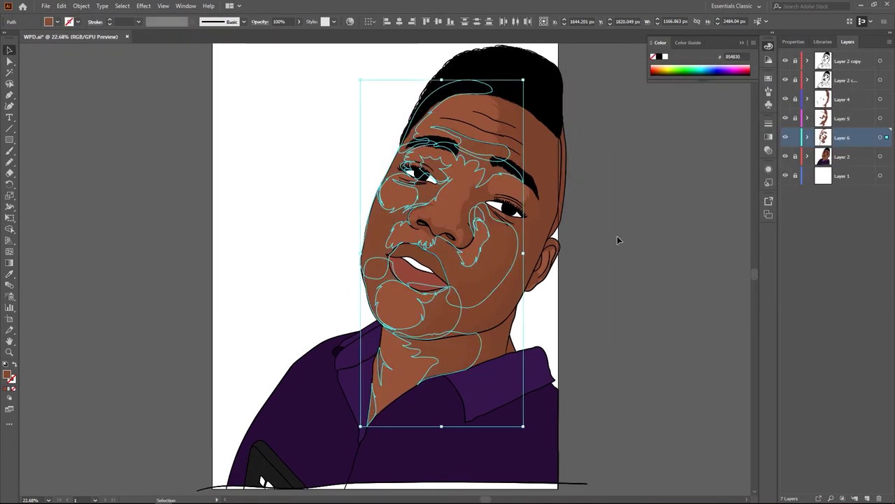
key("v")
left_click(617, 236)
Recolor the Layer 6 highlights by lowering the first colour's brightness.
left_click(61, 5)
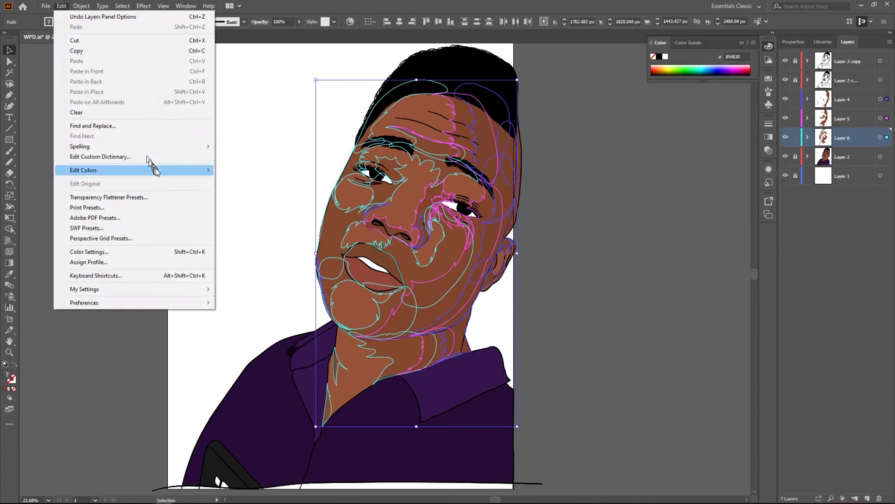
left_click(242, 146)
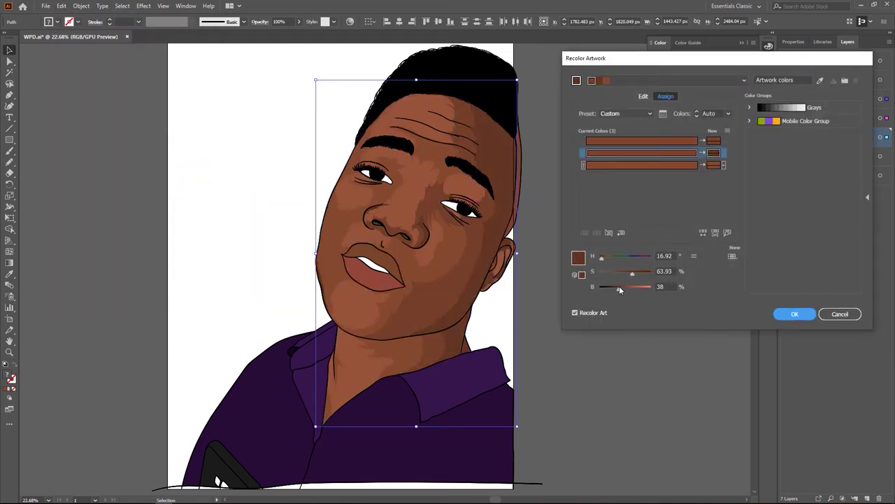
left_click_drag(624, 288, 621, 289)
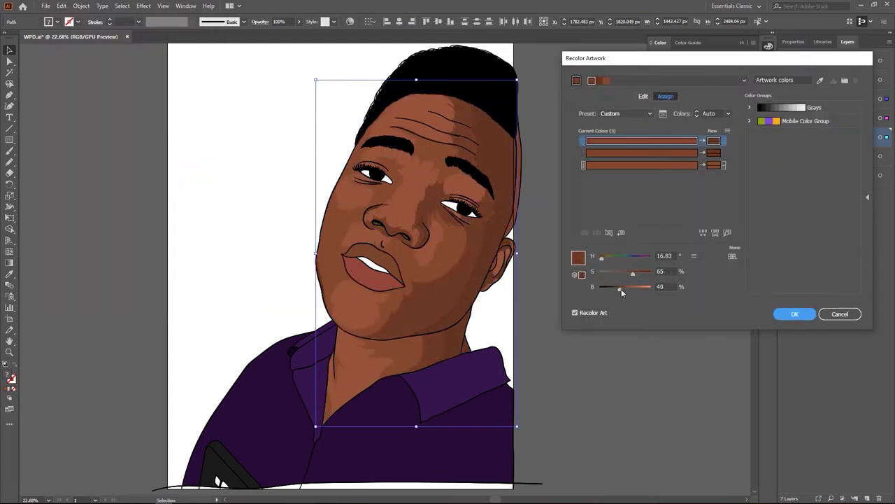
left_click(640, 165)
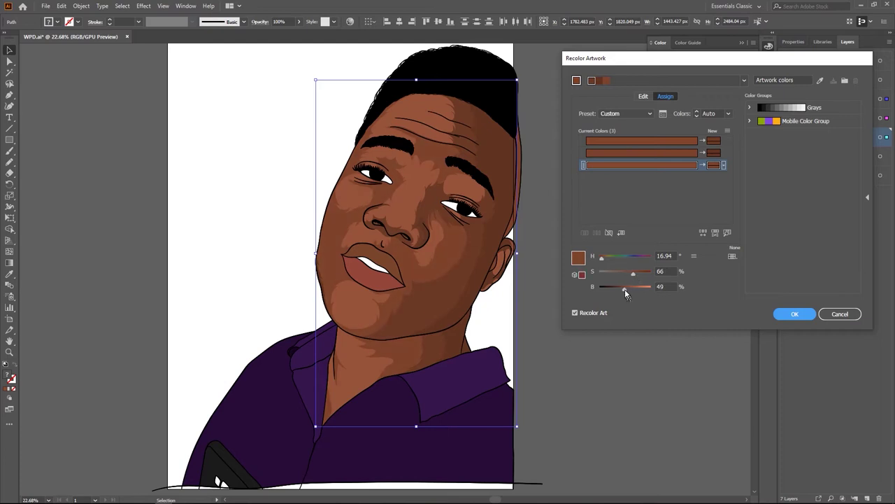
left_click(795, 313)
left_click(651, 477)
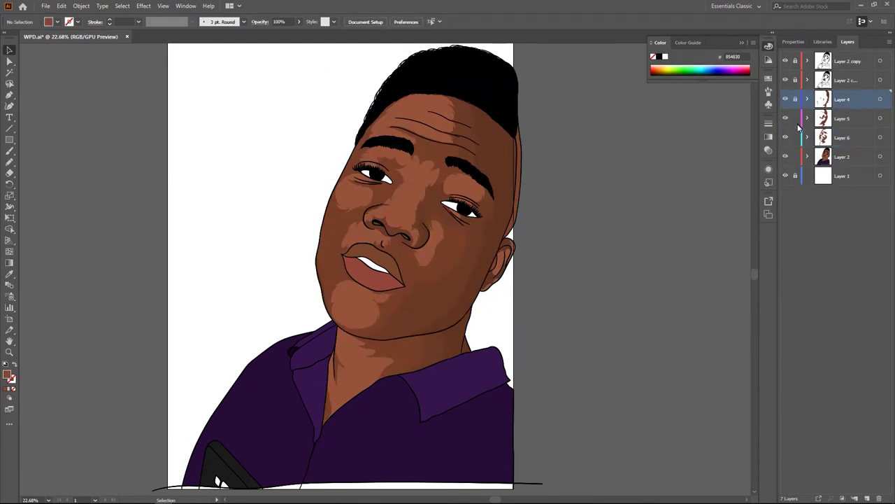
Set the base portrait's second skin colour brightness to 52 via Recolor Artwork.
left_click(423, 327)
left_click(62, 5)
left_click(238, 180)
left_click(640, 152)
left_click(626, 288)
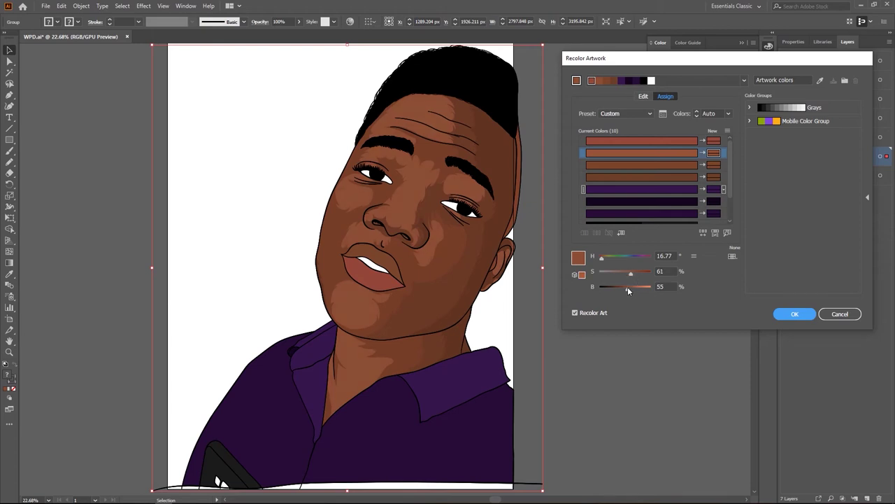
left_click(795, 314)
left_click(748, 301)
Add new Layer 8 and set the fill colour to AF664F.
left_click(868, 498)
key("i")
double_click(8, 375)
left_click(546, 197)
Pencil lighter highlight shapes beside the nose, above the upper lip and along the nose bridge.
key("n")
scroll(475, 194, "up", 5)
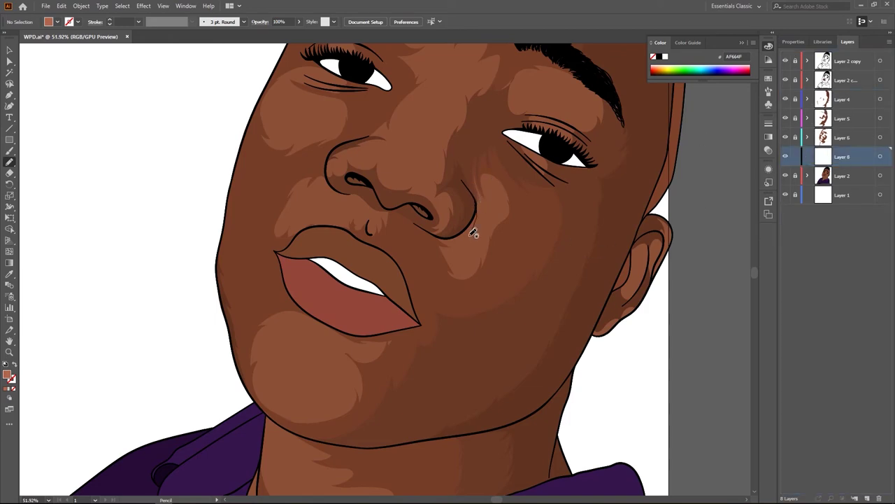
left_click_drag(480, 198, 480, 198)
scroll(480, 198, "down", 4)
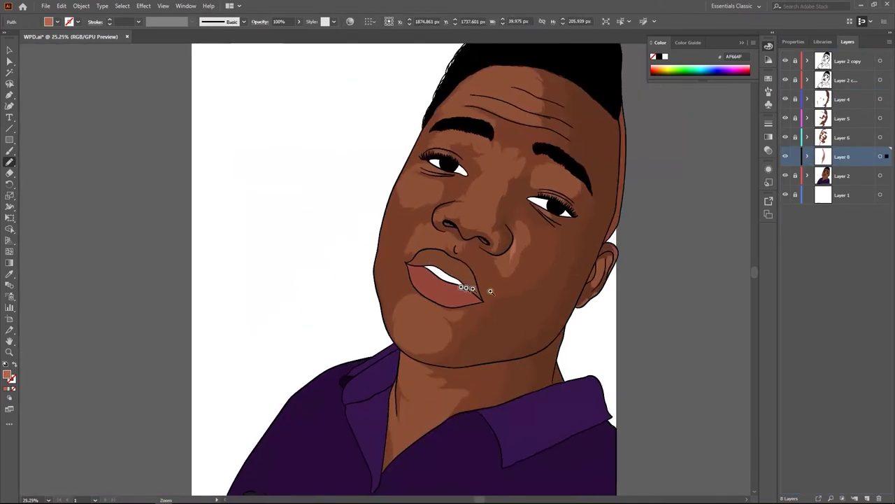
scroll(457, 231, "up", 4)
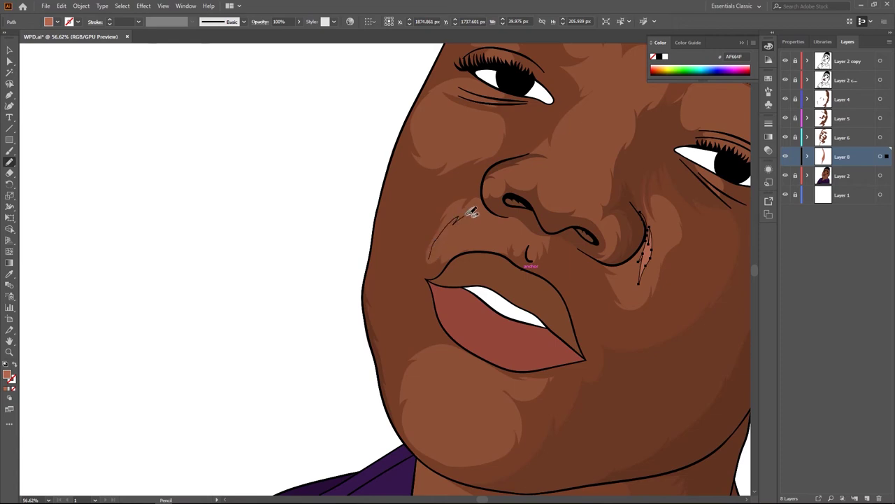
left_click_drag(445, 248, 430, 258)
scroll(448, 251, "down", 2)
scroll(447, 252, "down", 3)
scroll(456, 260, "up", 4)
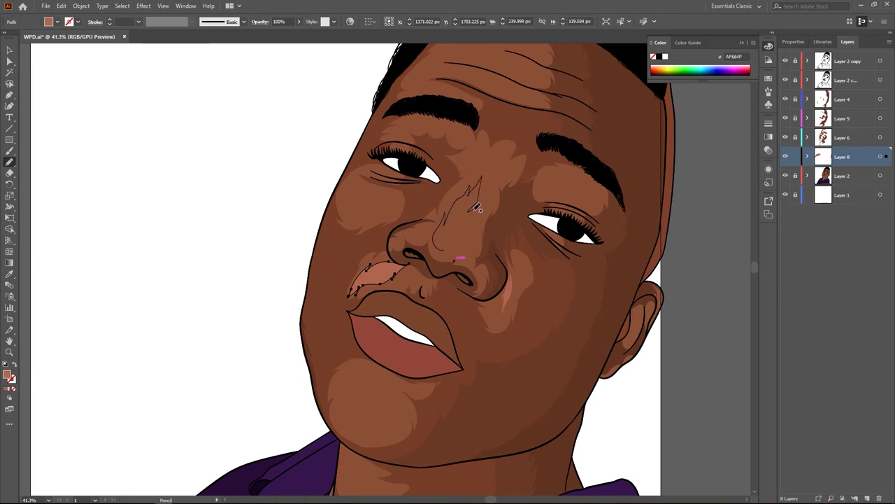
scroll(447, 248, "down", 3)
scroll(463, 240, "up", 3)
left_click_drag(463, 245, 464, 266)
scroll(526, 289, "down", 1)
Add highlights on the left cheek and chin, ending with a short curved crease below the lip.
mouse_move(447, 237)
left_mouse_down()
mouse_move(476, 231)
mouse_move(462, 238)
left_mouse_up()
scroll(462, 241, "down", 1)
scroll(434, 252, "down", 3)
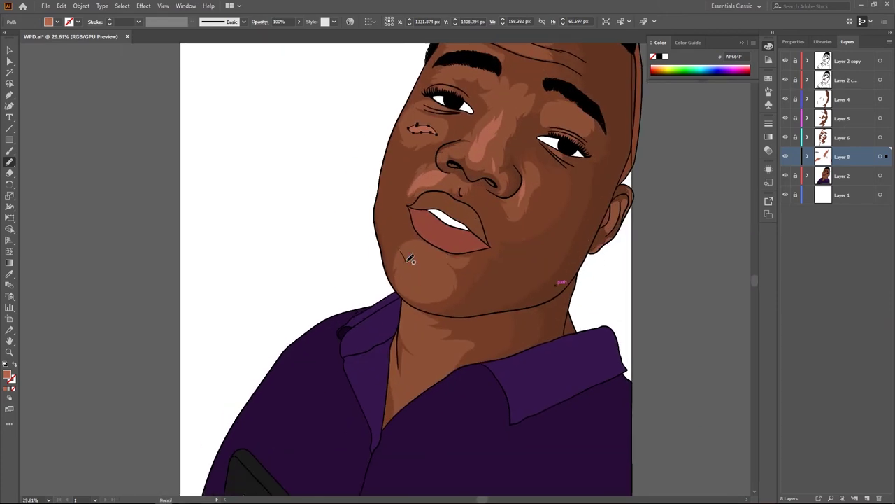
left_click_drag(424, 251, 420, 253)
scroll(420, 253, "down", 5)
scroll(434, 259, "up", 4)
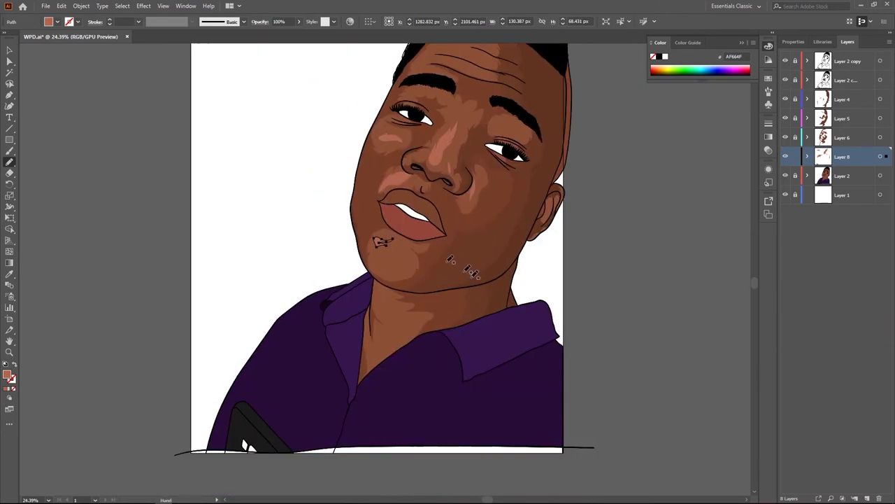
scroll(392, 280, "up", 3)
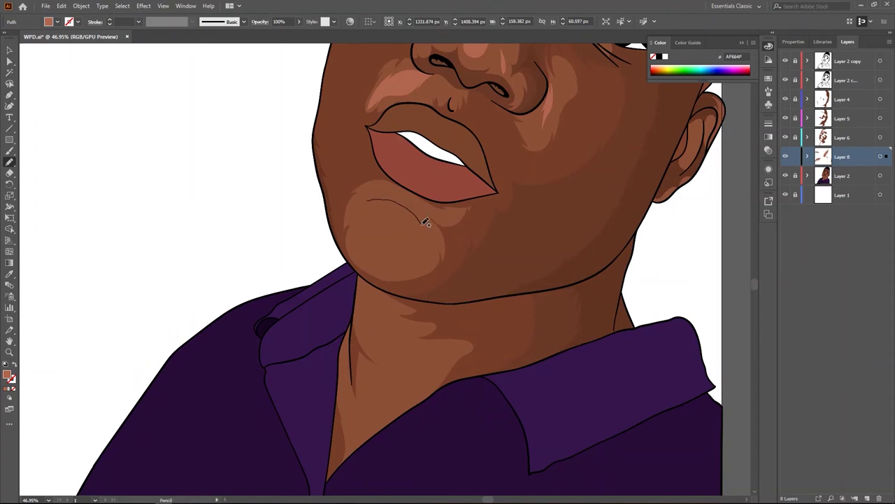
left_click_drag(375, 195, 373, 196)
scroll(375, 196, "down", 5)
scroll(380, 283, "up", 4)
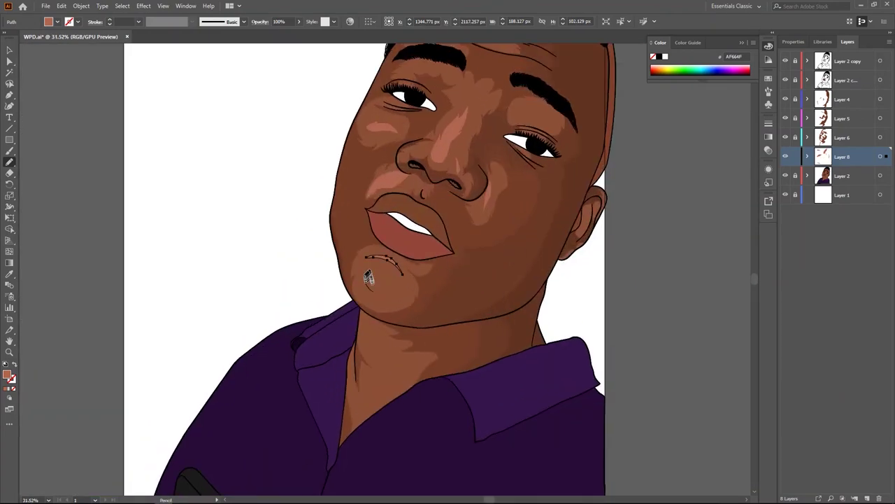
left_click_drag(393, 283, 392, 283)
scroll(489, 272, "down", 5)
scroll(523, 261, "up", 1)
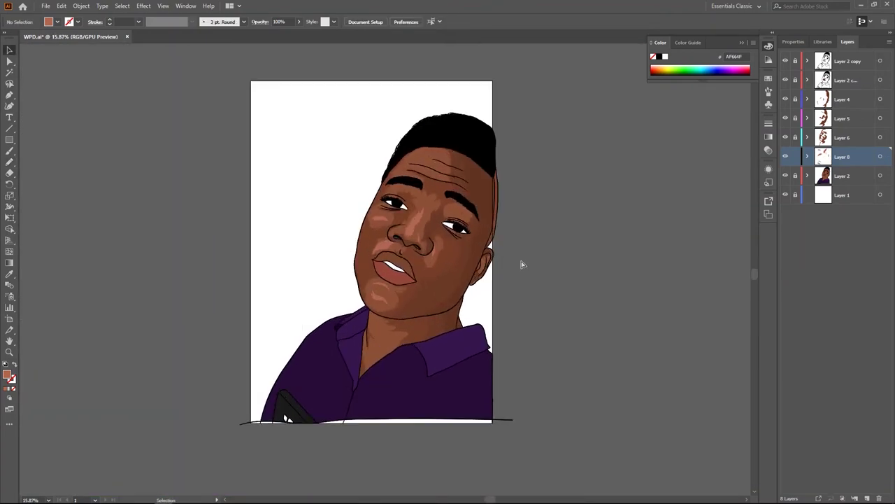
Pencil wrinkle strokes across the forehead, then zoom in around the face and eyes.
scroll(523, 280, "up", 3)
scroll(523, 281, "up", 4)
scroll(490, 296, "down", 1)
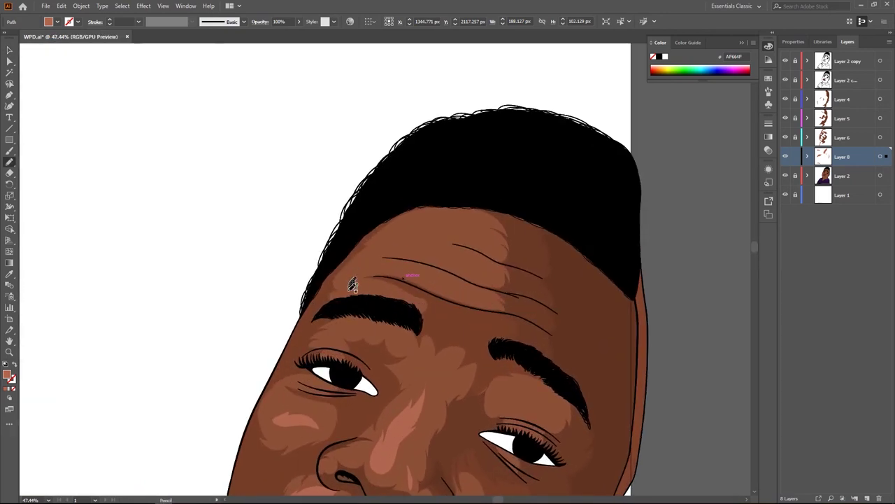
scroll(344, 290, "down", 1)
scroll(286, 276, "right", 2)
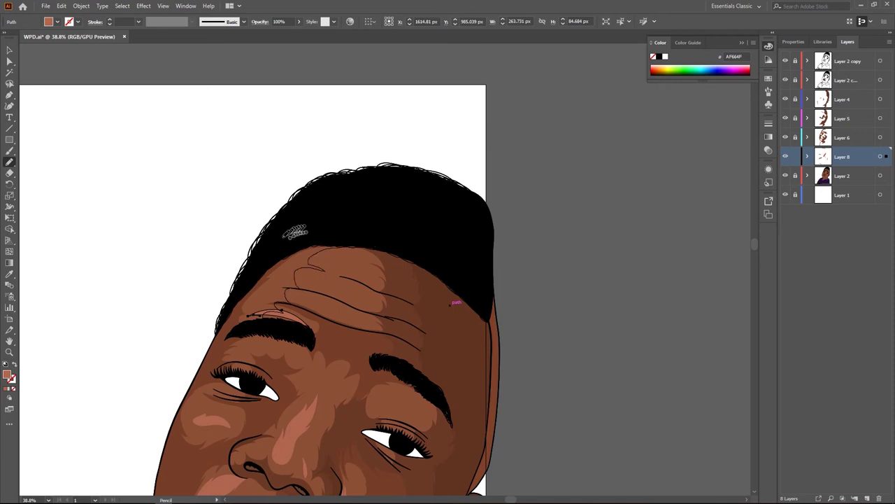
scroll(436, 256, "down", 2)
scroll(443, 249, "up", 3)
scroll(366, 240, "up", 2)
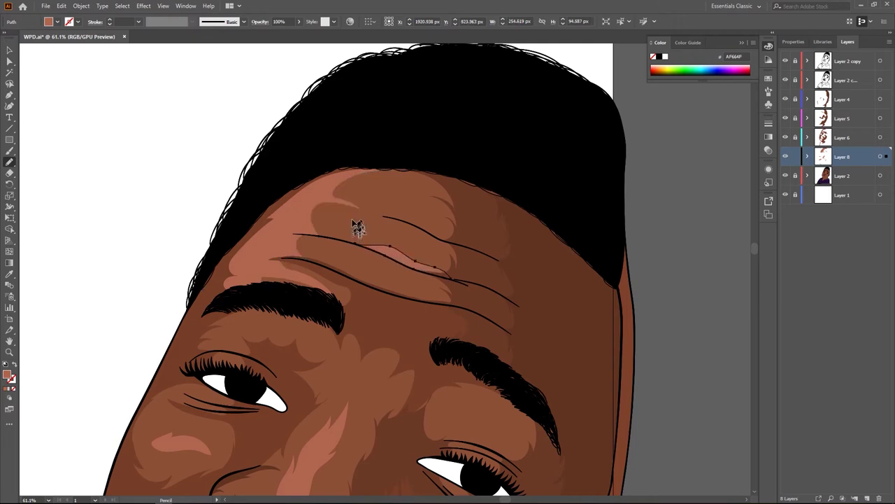
scroll(401, 259, "up", 1)
left_click_drag(350, 279, 390, 280)
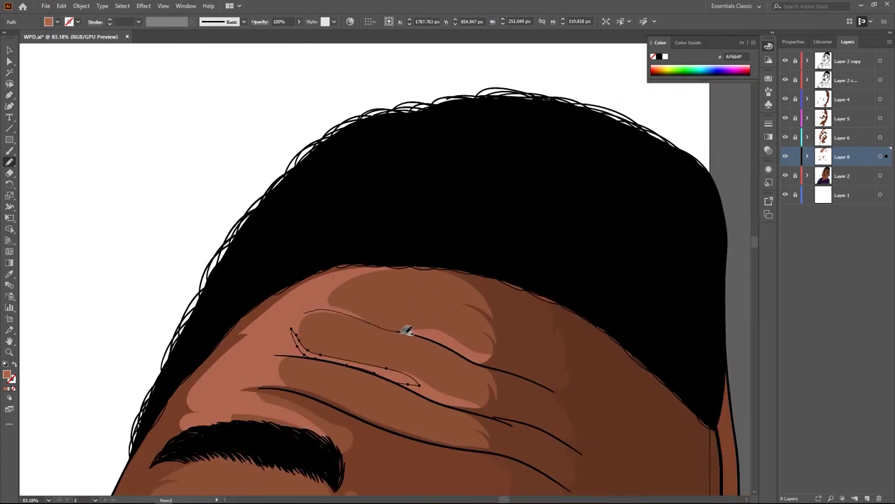
left_click_drag(444, 334, 369, 314)
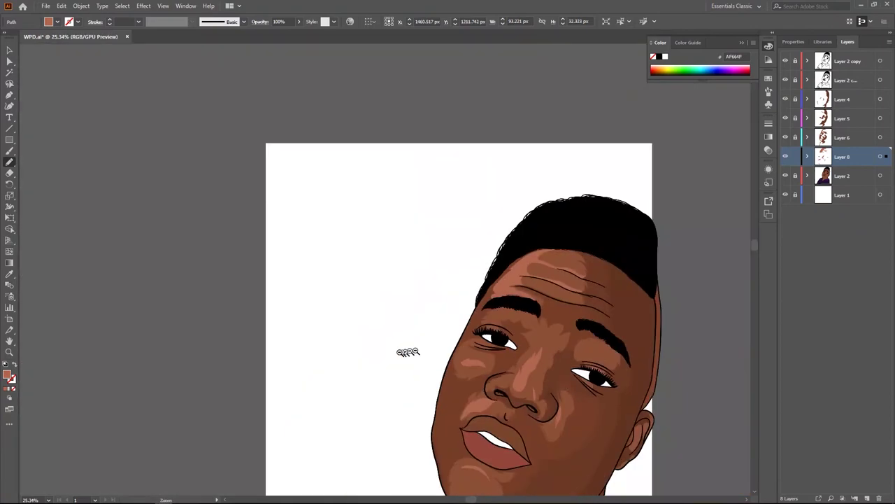
left_click_drag(408, 352, 462, 332)
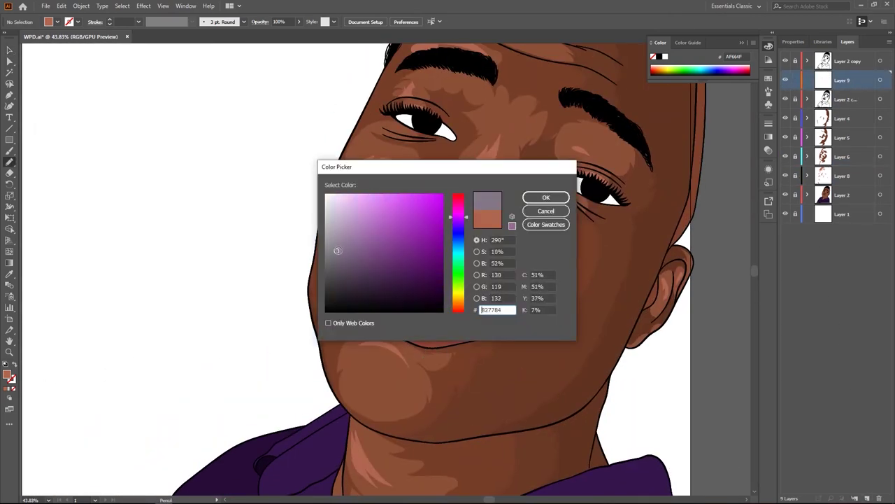
Draw a grey shadow shape along the top of the upper teeth and deselect it.
scroll(404, 284, "up", 3)
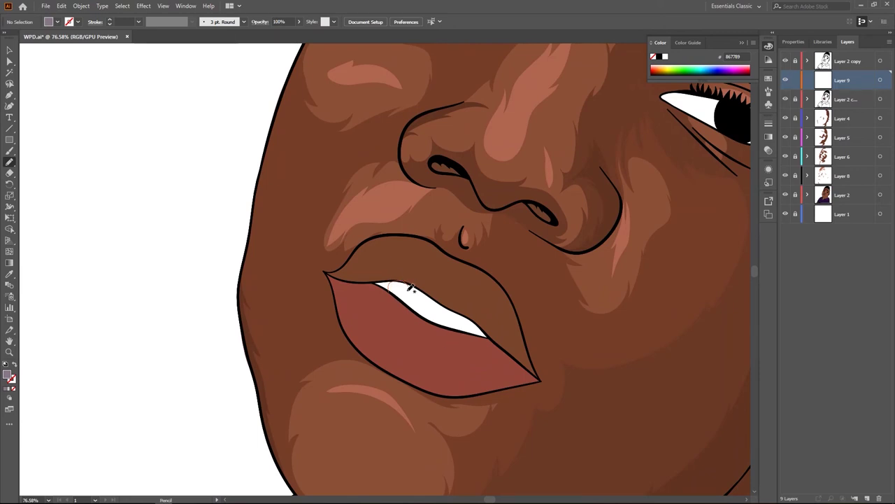
left_click_drag(432, 299, 420, 301)
left_click_drag(380, 280, 377, 279)
scroll(382, 283, "down", 4)
scroll(418, 307, "up", 3)
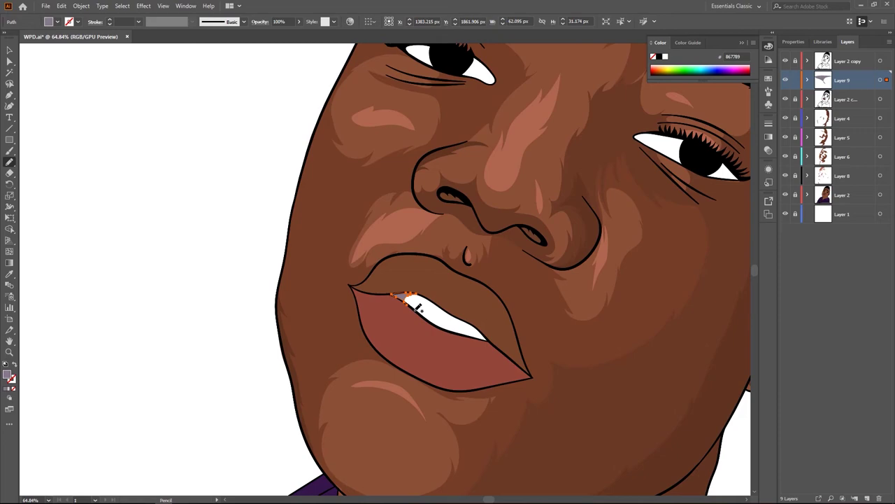
scroll(420, 306, "down", 2)
scroll(423, 307, "up", 1)
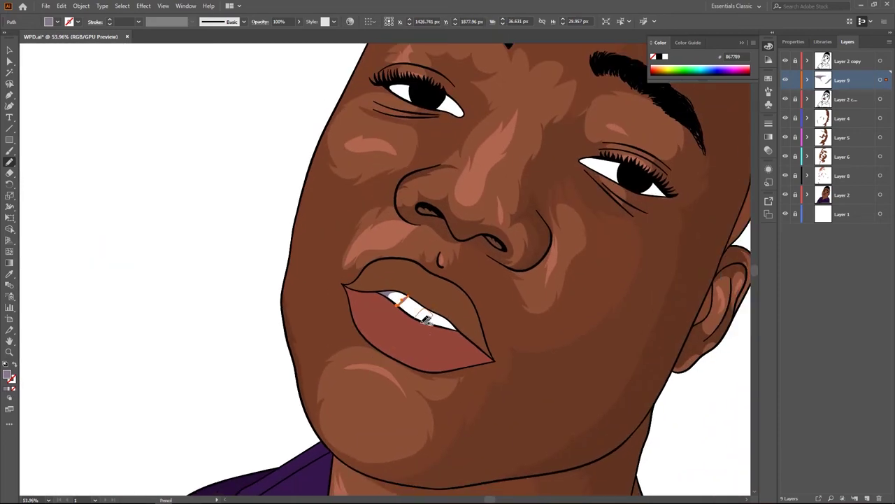
scroll(432, 308, "down", 5)
scroll(434, 336, "up", 5)
key("ctrl+shift+a")
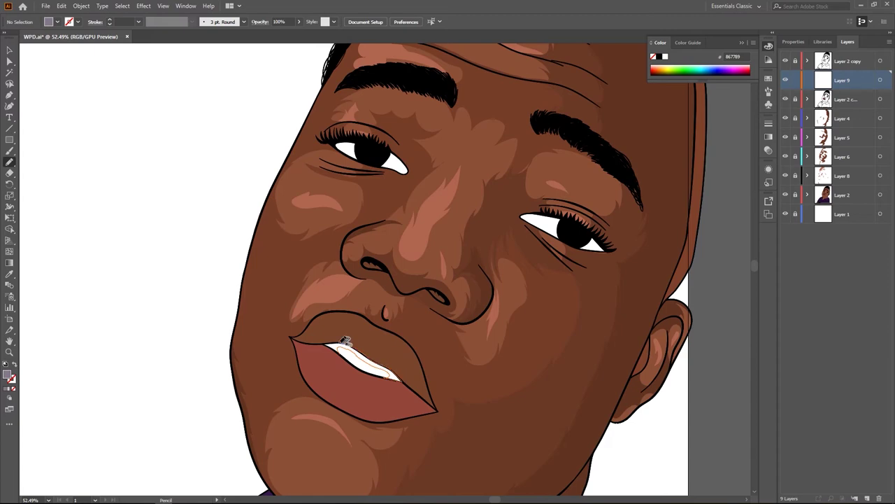
Shade the lower and top edges of the eye white with mauve shapes, then deselect.
scroll(363, 336, "down", 2)
scroll(403, 315, "down", 2)
scroll(402, 314, "up", 3)
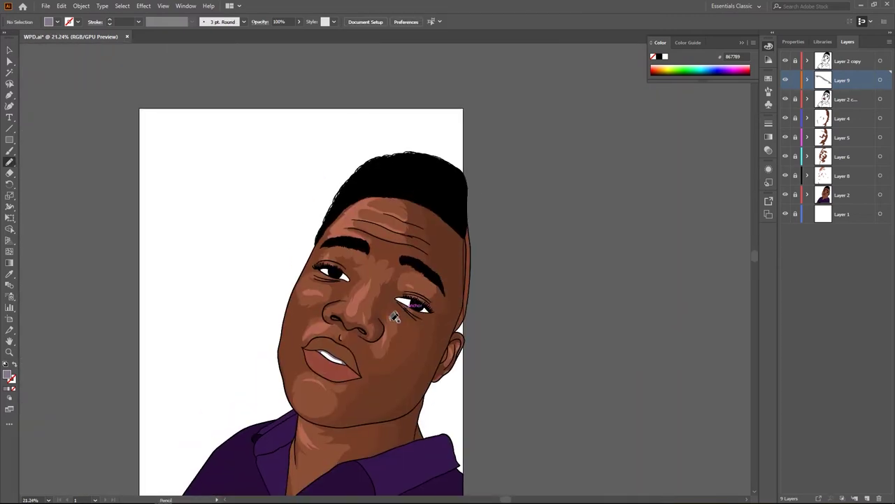
scroll(483, 336, "up", 3)
scroll(501, 350, "up", 3)
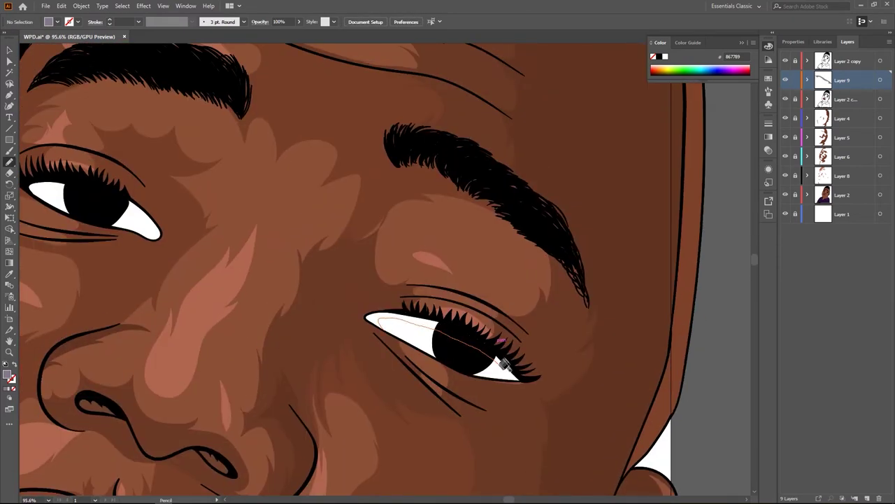
left_click_drag(511, 378, 520, 380)
left_click_drag(374, 320, 372, 319)
scroll(391, 329, "down", 2)
scroll(350, 343, "up", 2)
scroll(329, 347, "up", 1)
left_click_drag(327, 349, 455, 389)
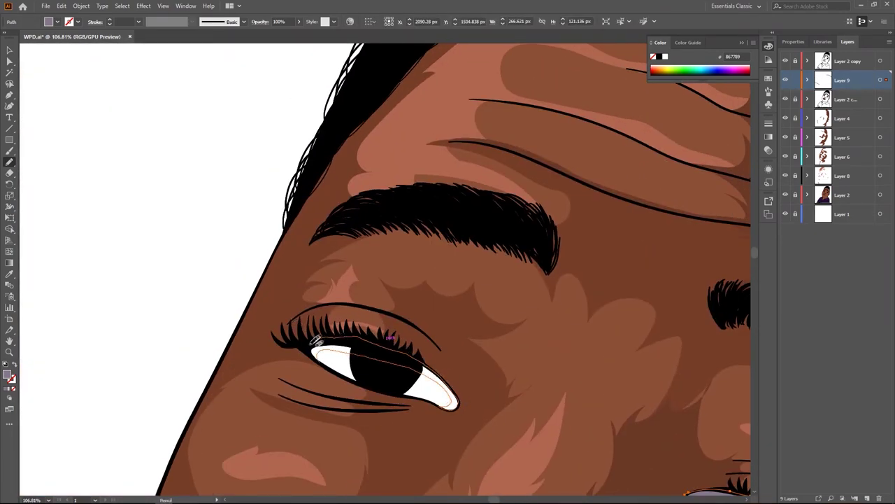
key("ctrl+shift+a")
Sample a dark red-brown fill (66241C) from the artwork with the Eyedropper.
scroll(318, 343, "down", 3)
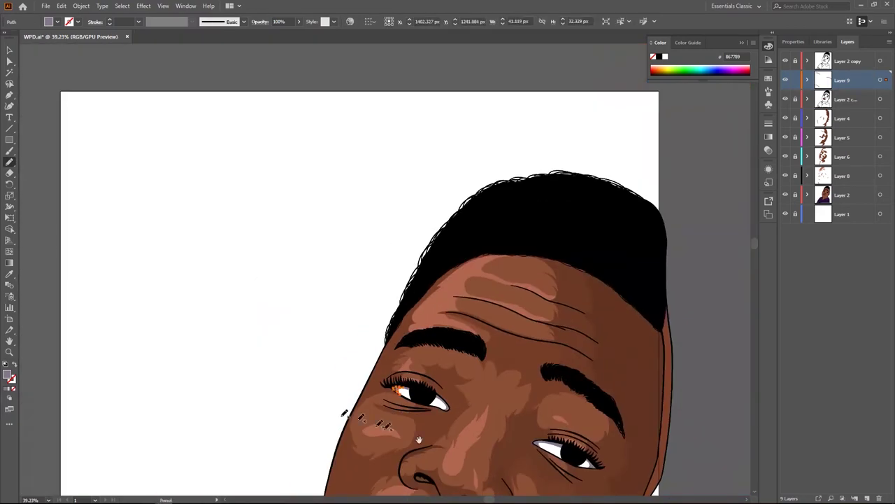
scroll(364, 339, "down", 4)
scroll(406, 336, "down", 3)
scroll(413, 340, "up", 2)
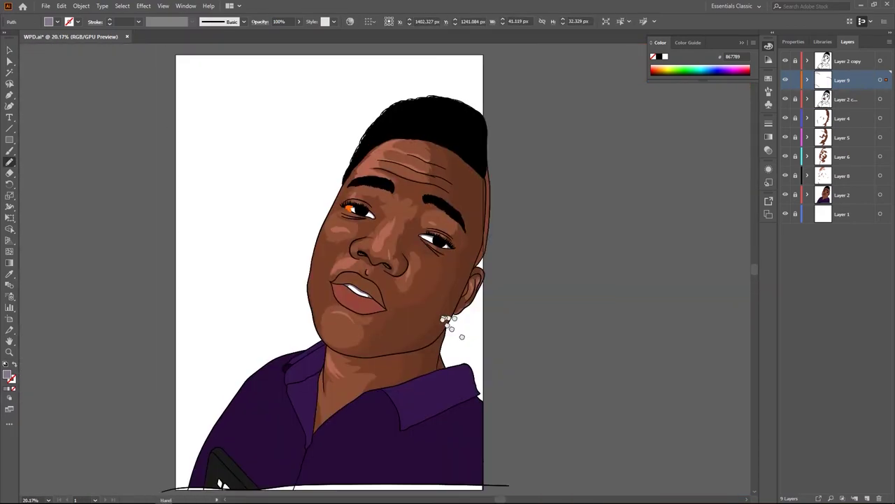
scroll(448, 320, "up", 1)
scroll(407, 348, "up", 3)
scroll(407, 347, "up", 2)
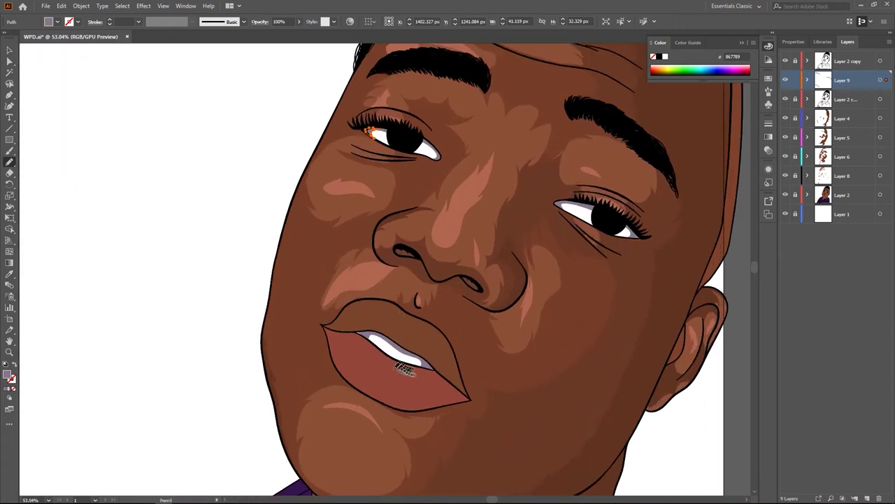
key("i")
left_click(384, 363)
Pick a dark red fill and pencil a dark shading shape on the lower lip.
double_click(9, 375)
left_click(543, 196)
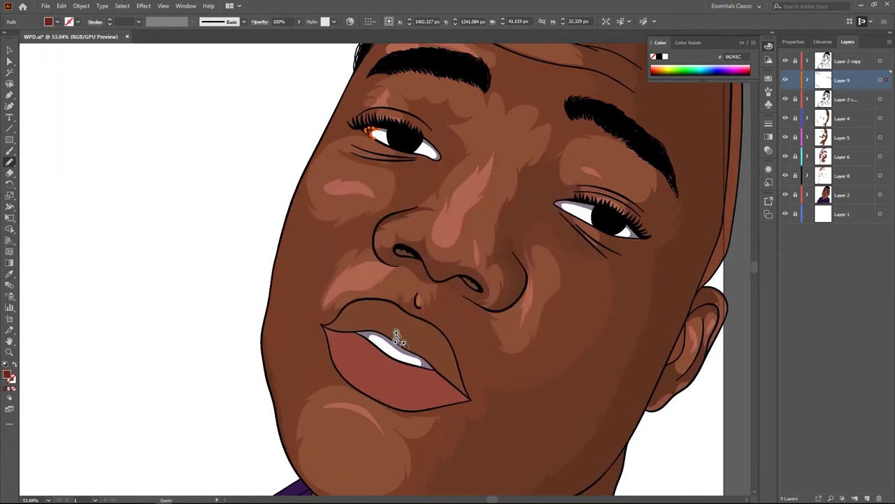
scroll(398, 331, "up", 1)
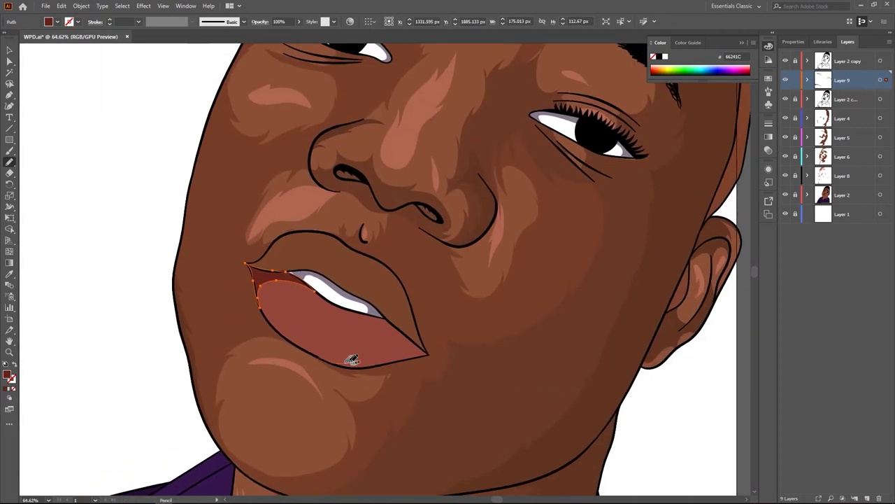
left_click_drag(391, 332, 330, 358)
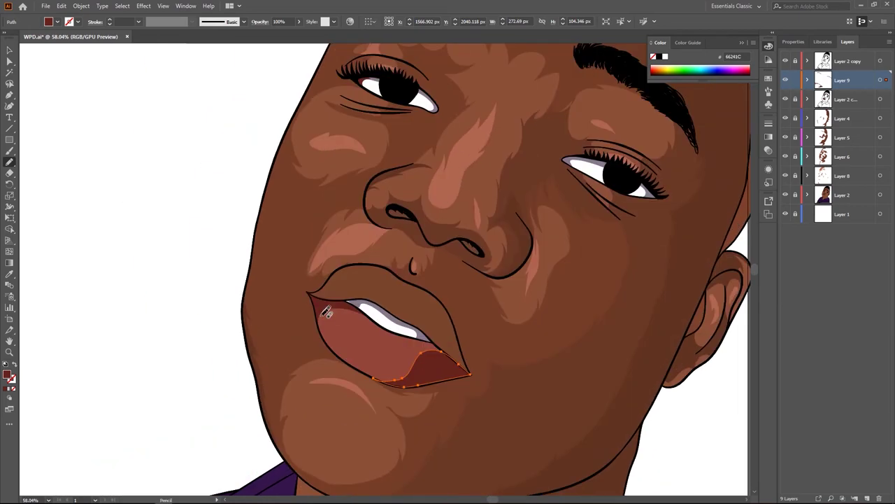
left_click_drag(317, 300, 393, 371)
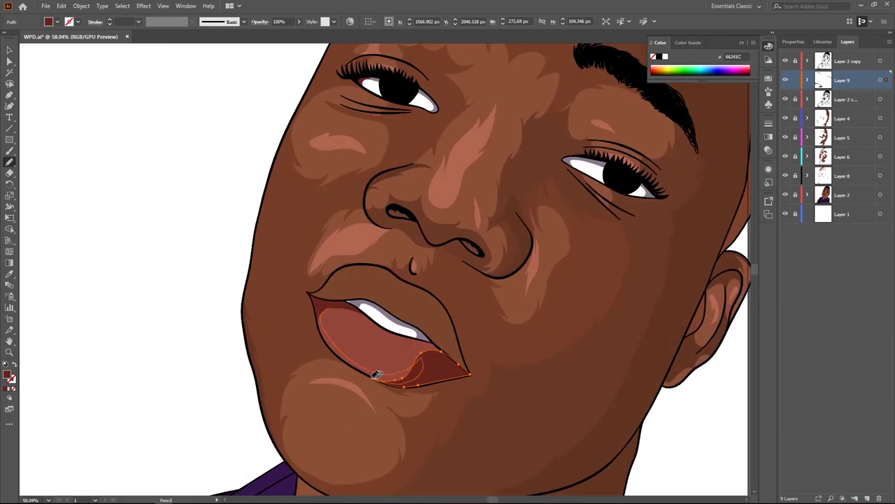
key("ctrl+0")
Pencil another dark-red stroke to complete the lower-lip shading.
scroll(390, 369, "up", 3)
scroll(399, 366, "up", 2)
scroll(413, 361, "up", 2)
key("n")
scroll(366, 312, "down", 1)
scroll(365, 318, "up", 3)
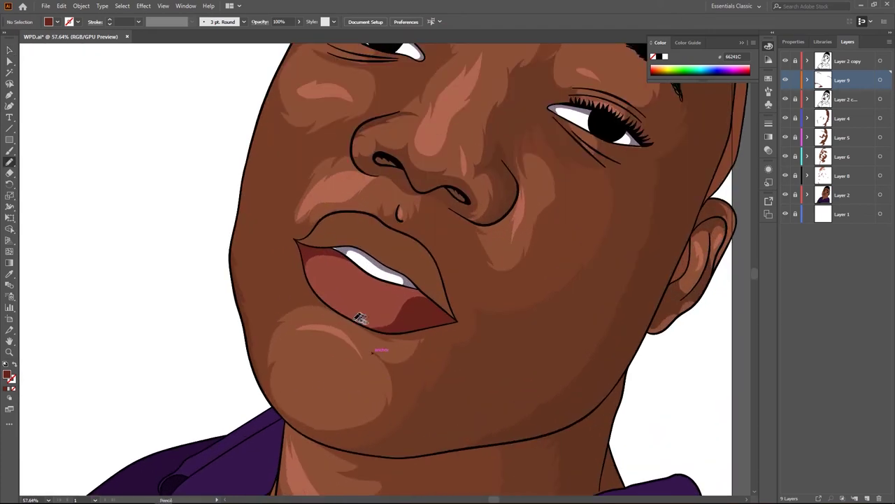
left_click_drag(353, 318, 356, 322)
scroll(420, 340, "down", 1, "alt")
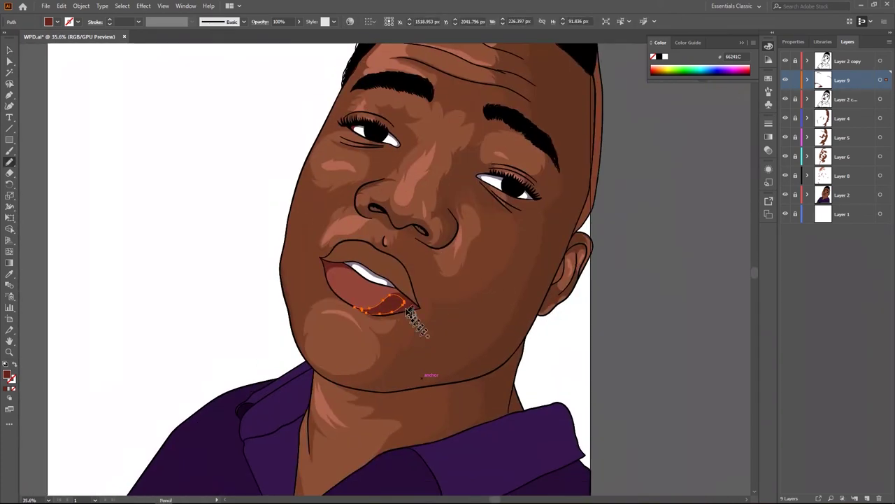
scroll(371, 294, "up", 1, "alt")
left_click(184, 315, "ctrl")
Switch the fill to a darker brown and draw a closed shading shape on the upper lip.
double_click(9, 376)
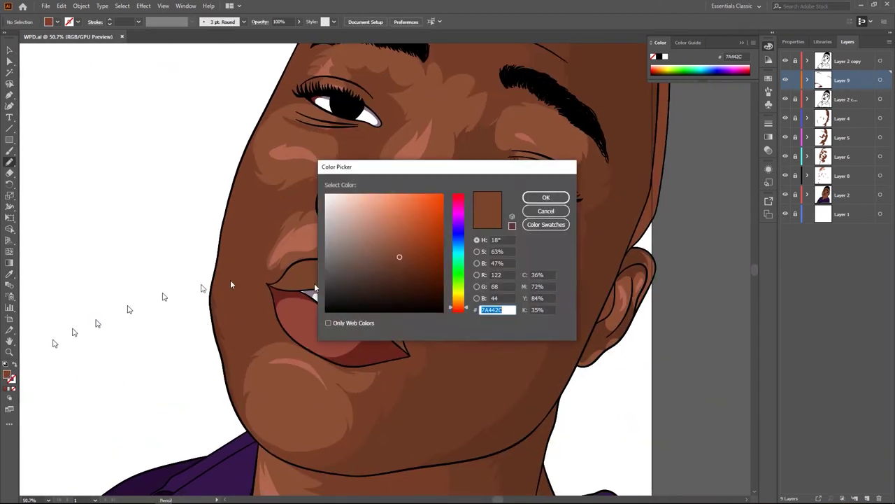
left_click(405, 265)
left_click(540, 196)
scroll(296, 291, "up", 2, "alt")
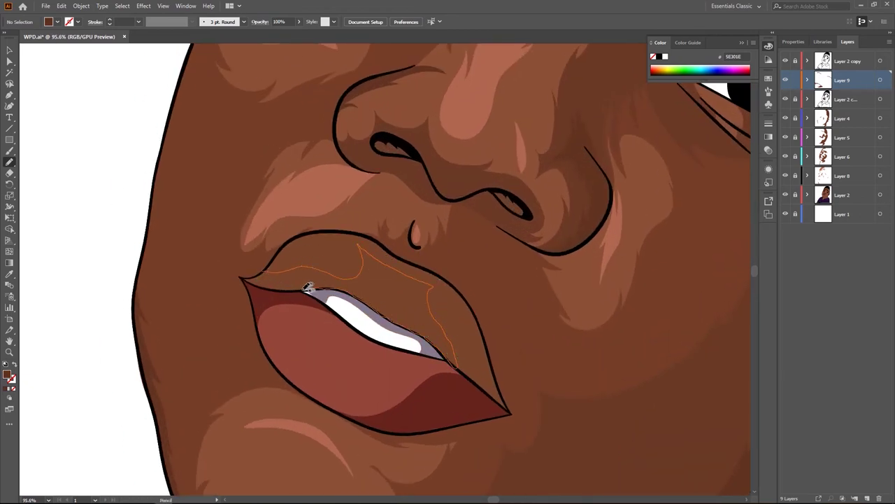
scroll(443, 340, "down", 4, "alt")
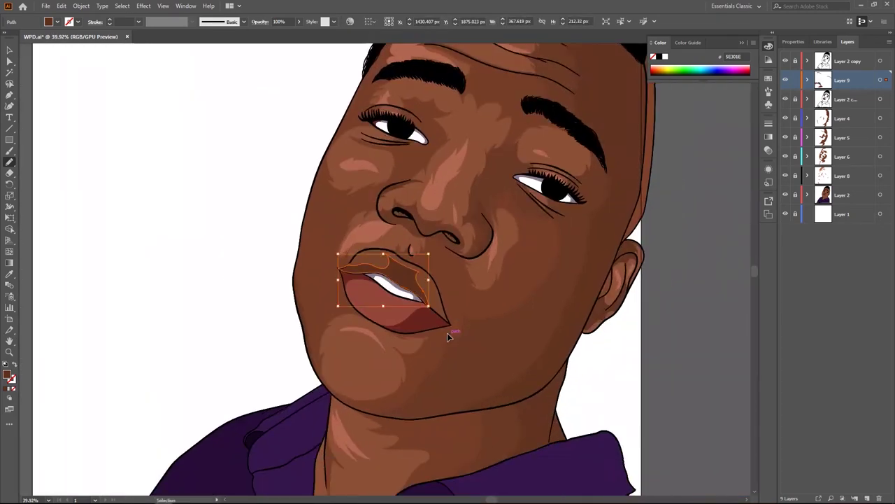
scroll(458, 336, "up", 4, "alt")
scroll(347, 283, "up", 1, "alt")
left_click_drag(318, 133, 295, 150)
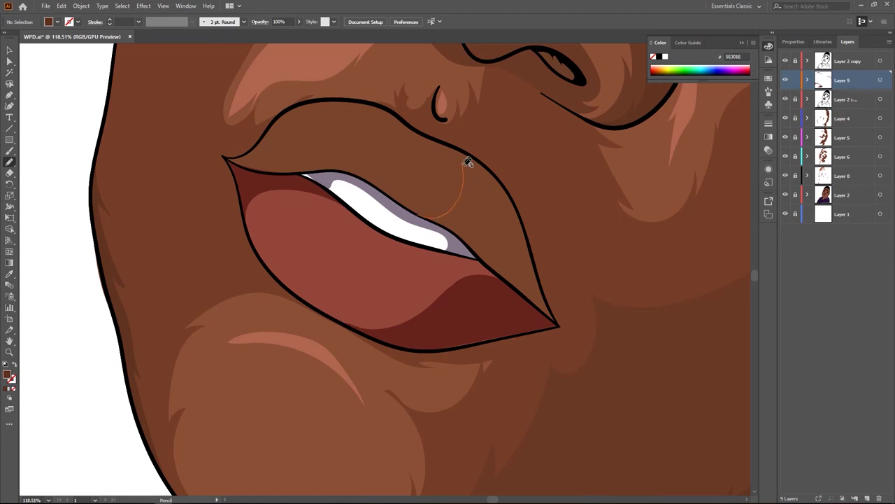
left_click_drag(460, 231, 425, 203)
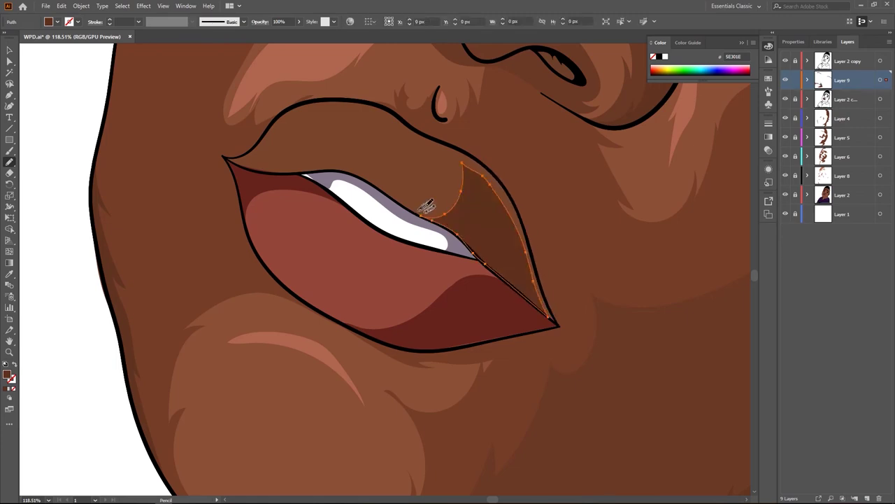
scroll(380, 280, "down", 3, "alt")
scroll(456, 304, "up", 2, "alt")
scroll(496, 298, "up", 1, "alt")
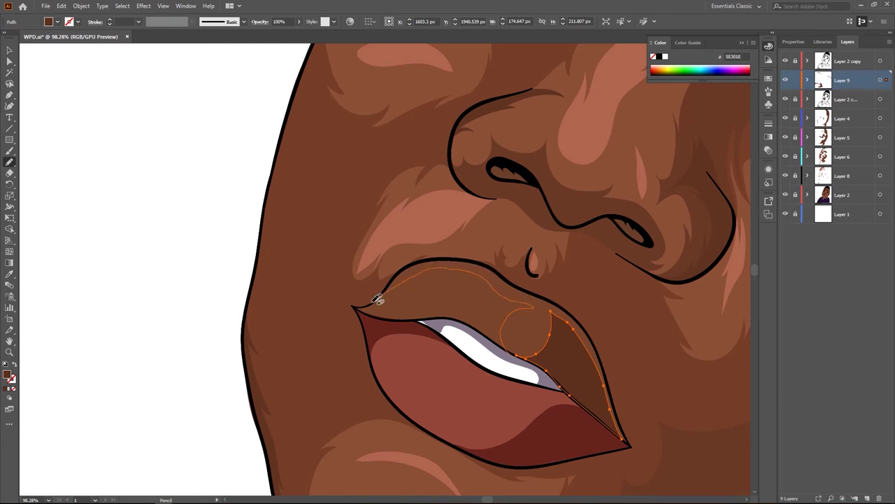
Add a second shading shape along the upper lip and deselect it.
left_click_drag(377, 301, 419, 318)
left_click_drag(485, 329, 490, 334)
scroll(490, 336, "down", 1, "alt")
scroll(474, 330, "down", 2, "alt")
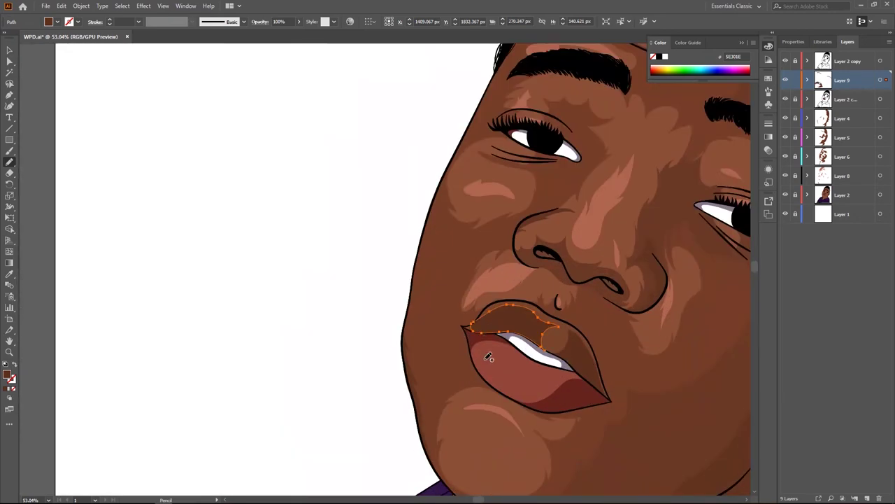
scroll(482, 294, "up", 3, "alt")
scroll(519, 283, "down", 5, "alt")
scroll(420, 301, "up", 2, "alt")
key("ctrl+shift+a")
Sample a new fill colour and draw a shading shape on the lower lip.
key("i")
double_click(8, 374)
left_click(545, 197)
key("n")
scroll(441, 329, "up", 3, "alt")
scroll(462, 302, "up", 2, "alt")
left_click_drag(416, 263, 411, 266)
scroll(422, 312, "down", 5, "alt")
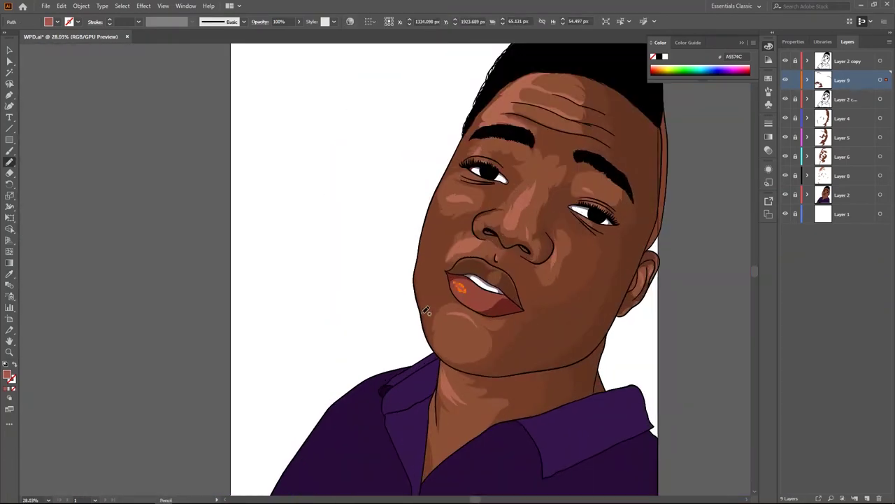
scroll(503, 315, "up", 4, "alt")
key("ctrl+shift+a")
Draw another shading stroke across the lower lip.
scroll(424, 298, "down", 4, "alt")
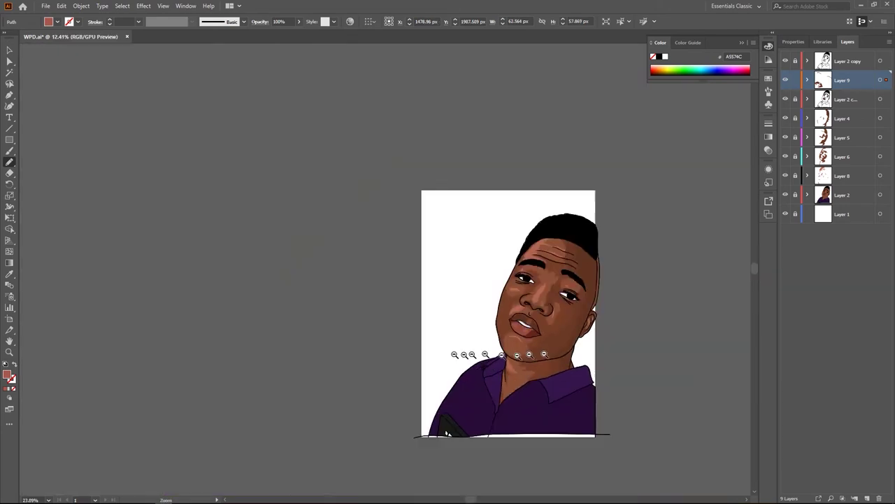
scroll(485, 346, "up", 4, "alt")
left_click_drag(441, 308, 496, 333)
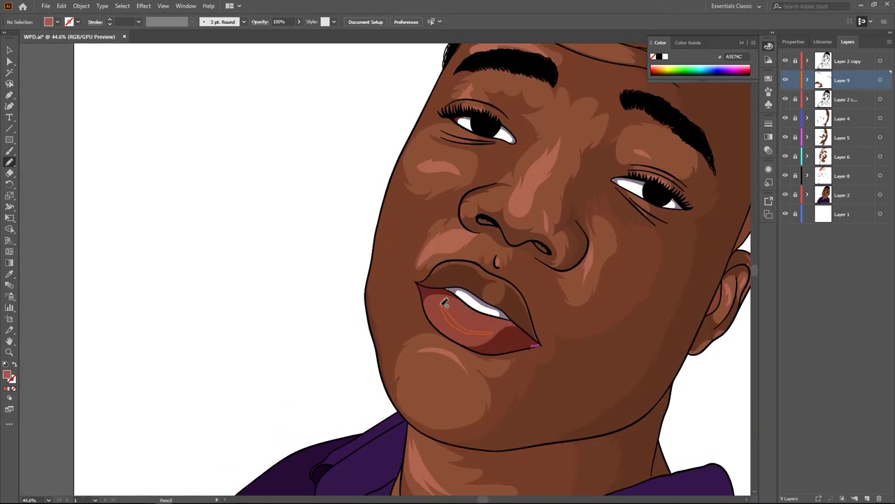
left_click_drag(443, 299, 441, 301)
scroll(442, 301, "down", 4, "alt")
scroll(504, 329, "up", 1, "alt")
scroll(518, 336, "up", 2, "alt")
scroll(531, 340, "up", 2, "alt")
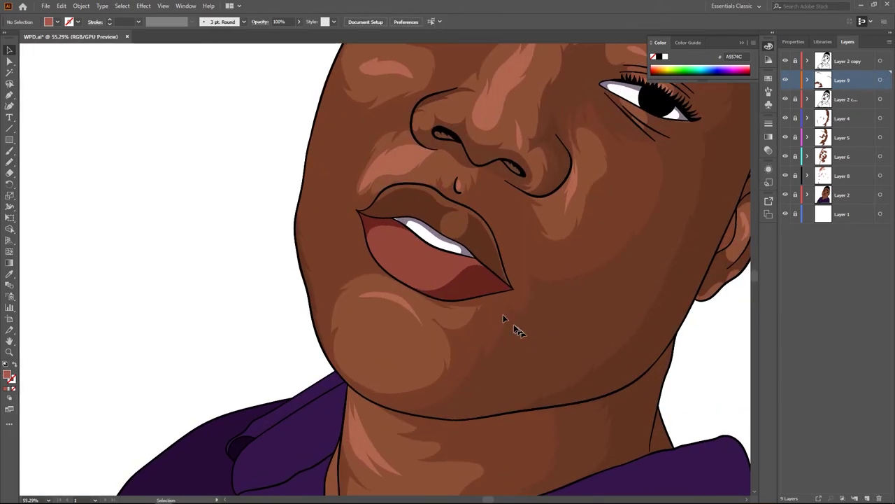
Set the fill to dark 602722 and draw a shading shape along the lip line.
double_click(9, 376)
left_click(544, 196)
scroll(455, 286, "up", 2, "alt")
key("n")
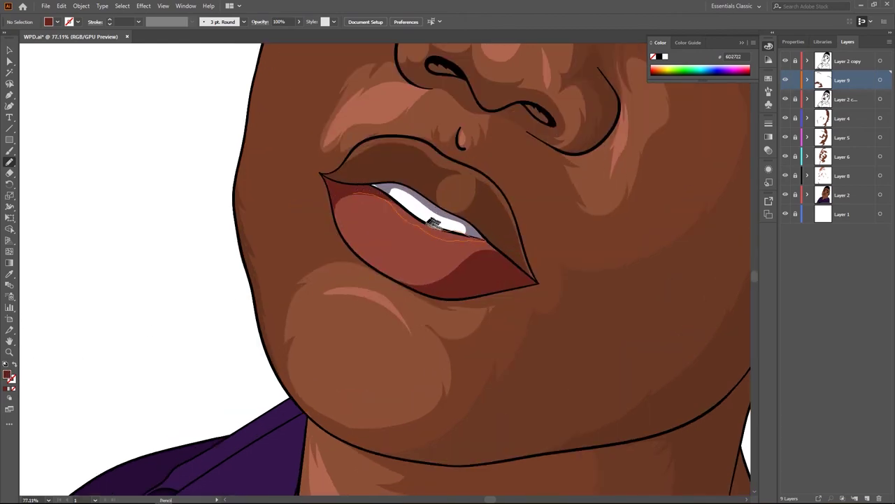
left_click_drag(368, 188, 367, 190)
scroll(415, 300, "down", 4, "alt")
scroll(415, 300, "up", 5, "alt")
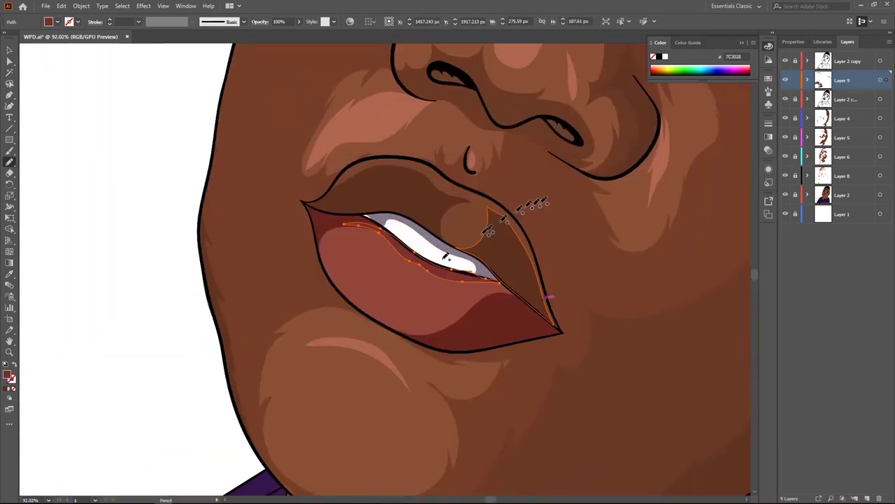
Create a new Layer 10 for further lip detail.
key("v")
scroll(354, 335, "down", 3, "alt")
key("ctrl+l")
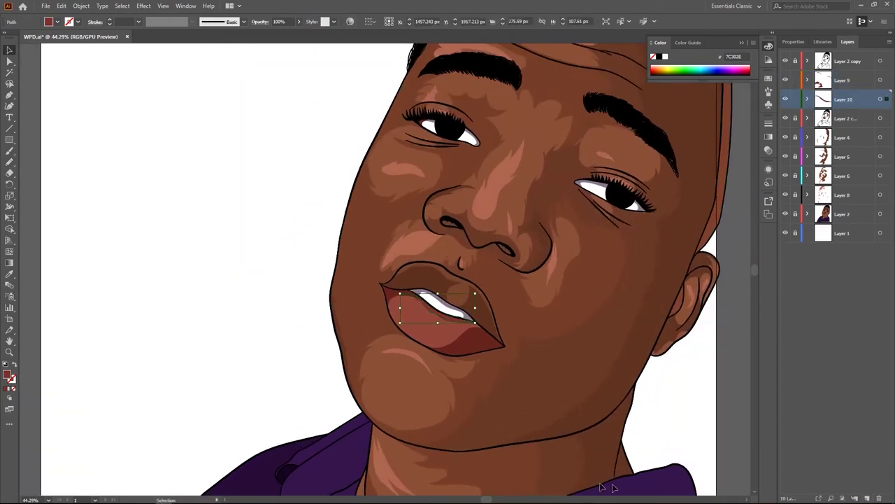
Set the fill to AF5C51 and draw a Pencil highlight on the lower lip.
scroll(502, 402, "up", 2, "alt")
scroll(318, 300, "up", 1, "alt")
key("n")
double_click(9, 376)
left_click(366, 222)
key("Return")
left_click_drag(365, 220, 366, 222)
scroll(326, 304, "down", 5, "alt")
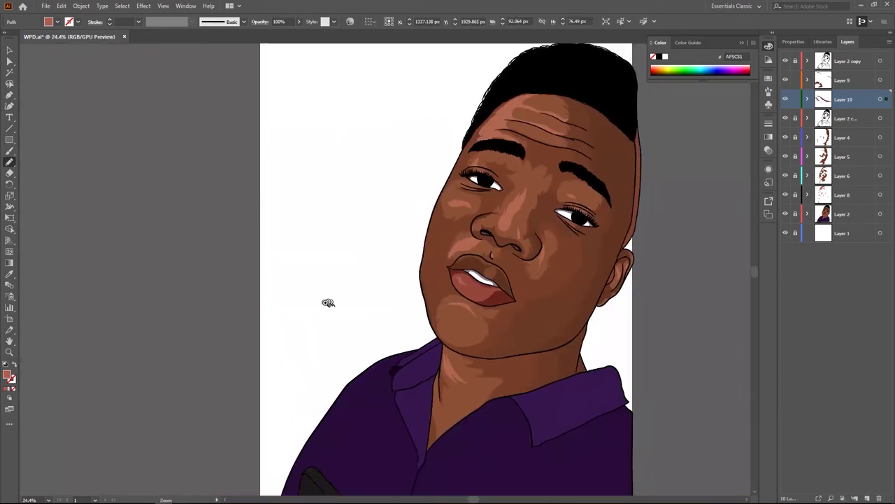
scroll(357, 303, "up", 1, "alt")
scroll(349, 340, "down", 3, "alt")
scroll(538, 308, "up", 2, "alt")
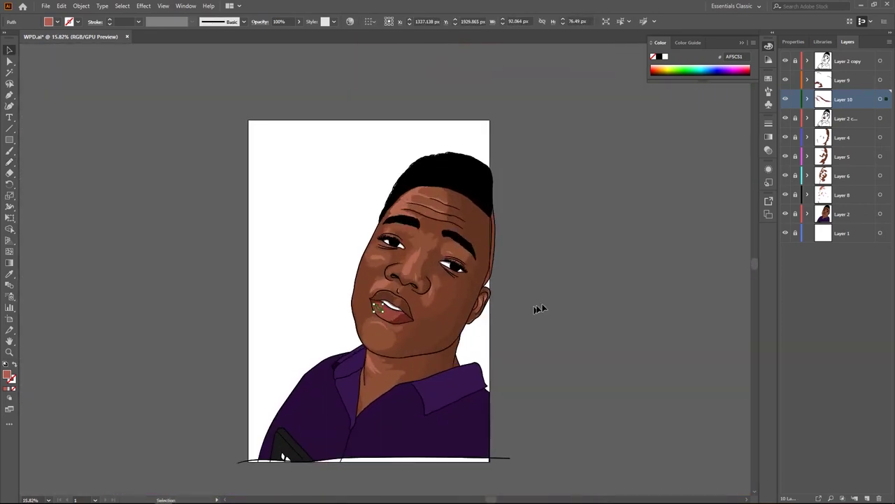
scroll(499, 326, "up", 2, "alt")
Sample the 965439 lip colour as fill, return to the Pencil and zoom out.
key("v")
scroll(191, 269, "up", 1, "alt")
scroll(190, 270, "up", 1, "alt")
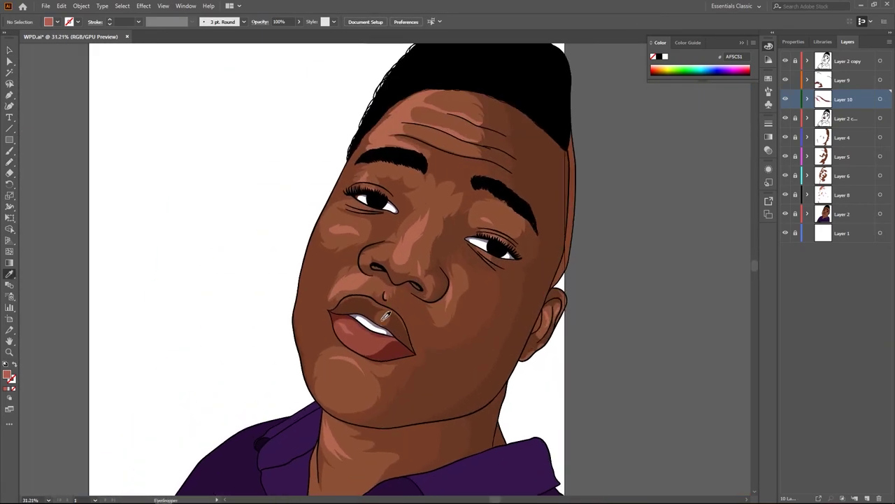
key("i")
left_click(453, 325)
double_click(9, 376)
key("Return")
scroll(453, 325, "up", 1, "alt")
key("n")
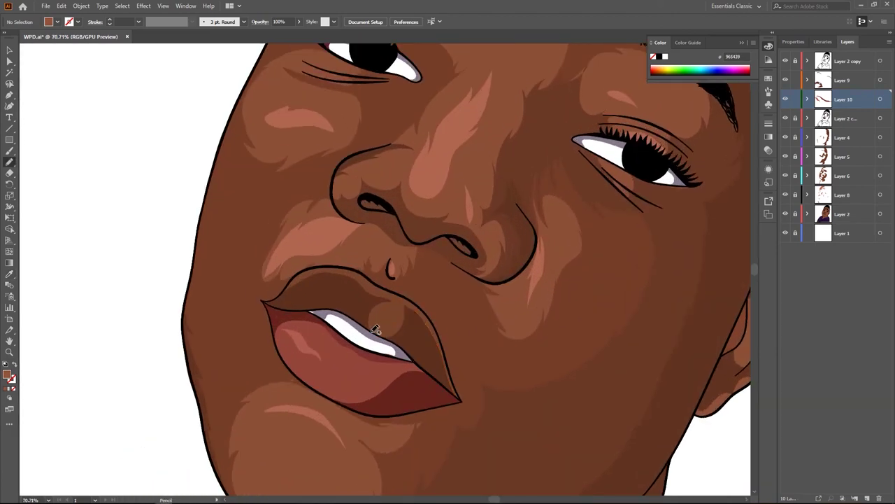
scroll(374, 329, "down", 6, "alt")
scroll(470, 294, "up", 2, "alt")
left_click_drag(424, 346, 444, 346)
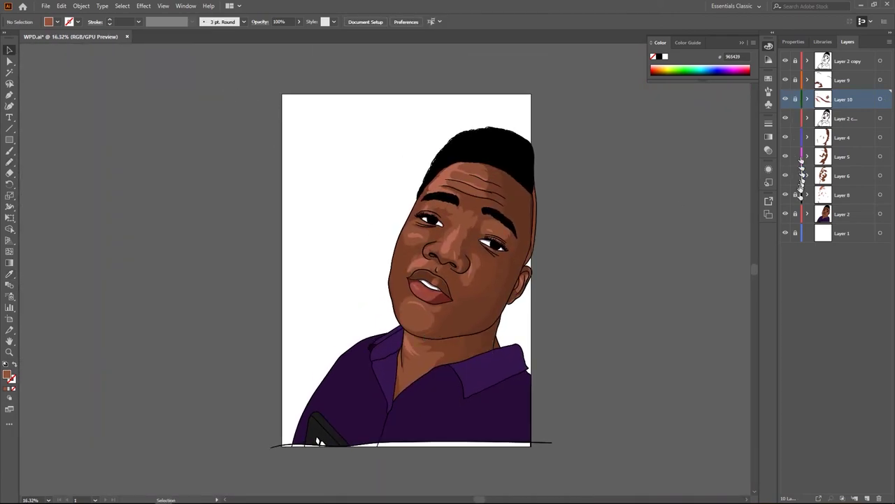
Open Recolor Artwork for one layer's artwork and cancel without changes.
left_click(798, 233)
key("ctrl+a")
left_click(62, 5)
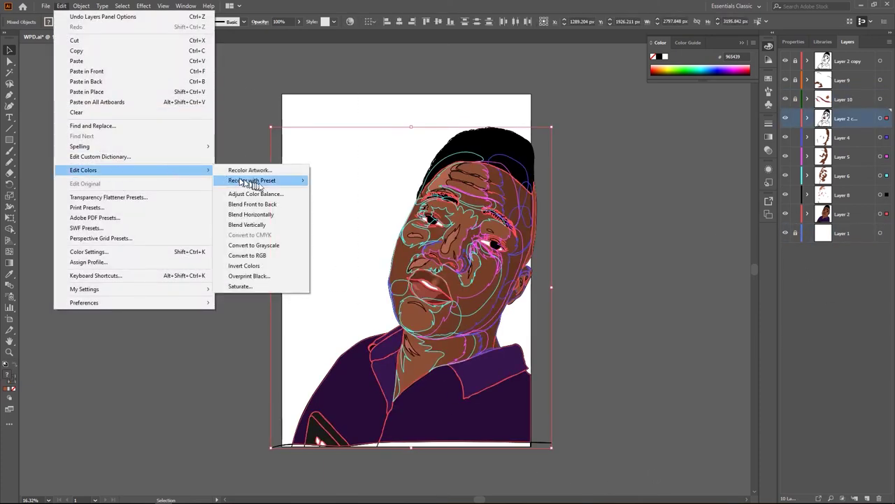
left_click(259, 167)
left_click(729, 113)
left_click(738, 185)
left_click(839, 313)
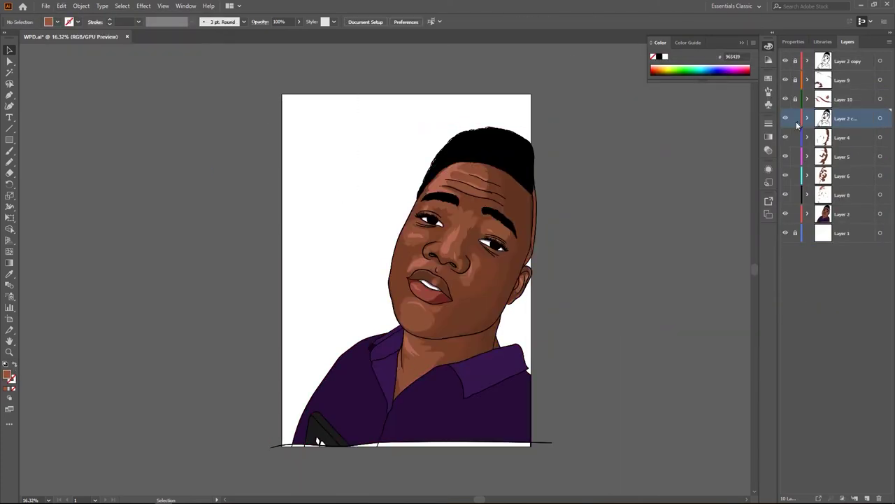
scroll(516, 349, "down", 2)
scroll(531, 335, "up", 3)
scroll(532, 334, "down", 1)
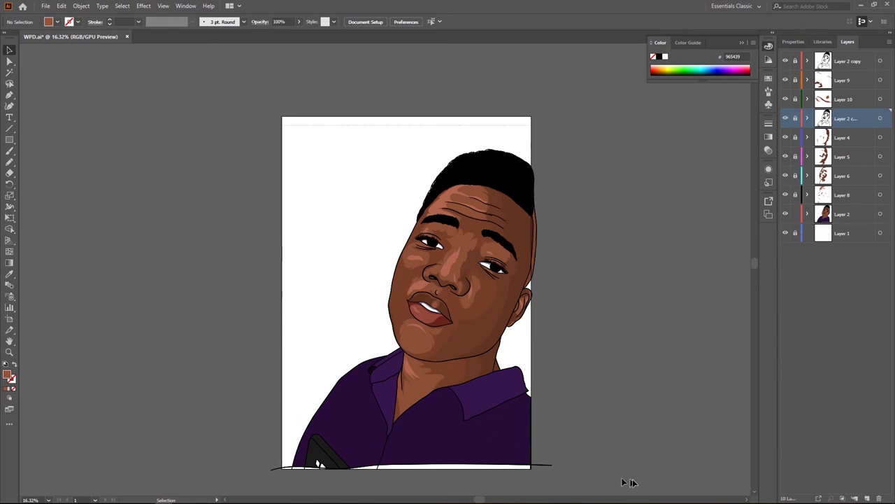
Brighten the layer's second skin tone in Recolor Artwork, then lock that layer.
key("ctrl+a")
left_click(62, 6)
left_click(259, 176)
left_click(628, 153)
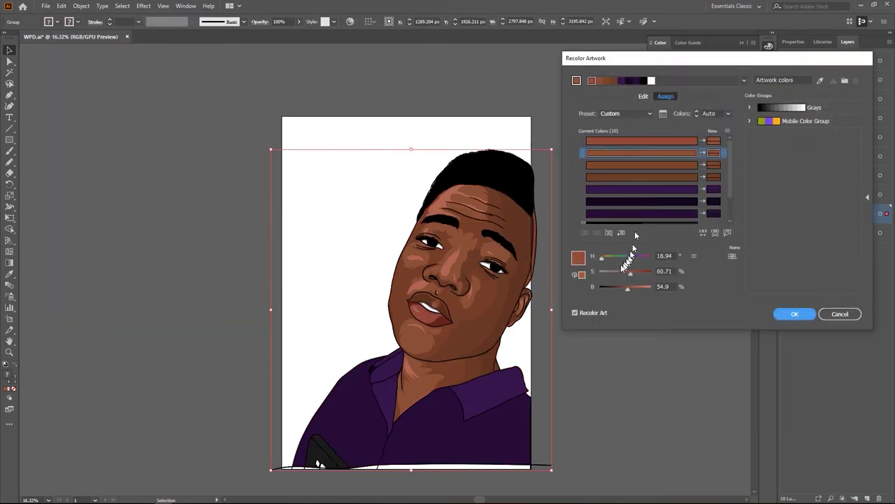
left_click_drag(628, 290, 630, 287)
left_click(631, 272)
left_click(795, 313)
left_click(794, 214)
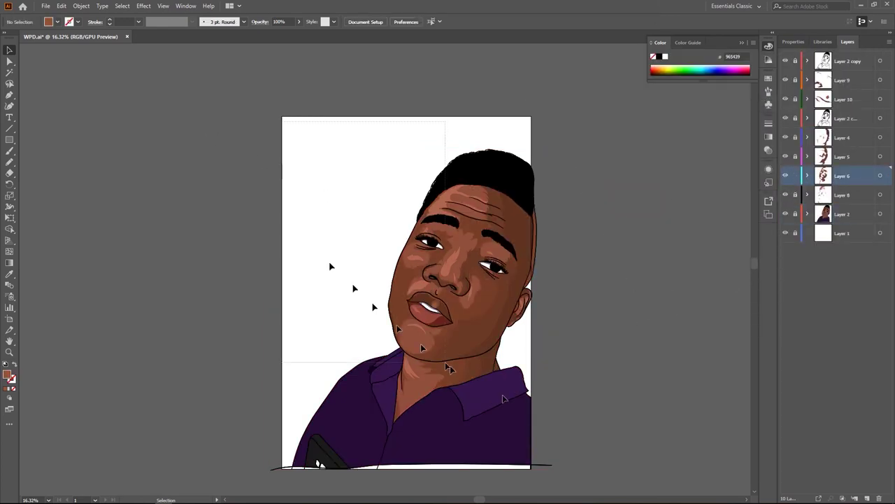
Darken the Layer 6 face shading colour with Recolor Artwork.
left_click(427, 315)
key("i")
left_click(62, 6)
left_click(238, 189)
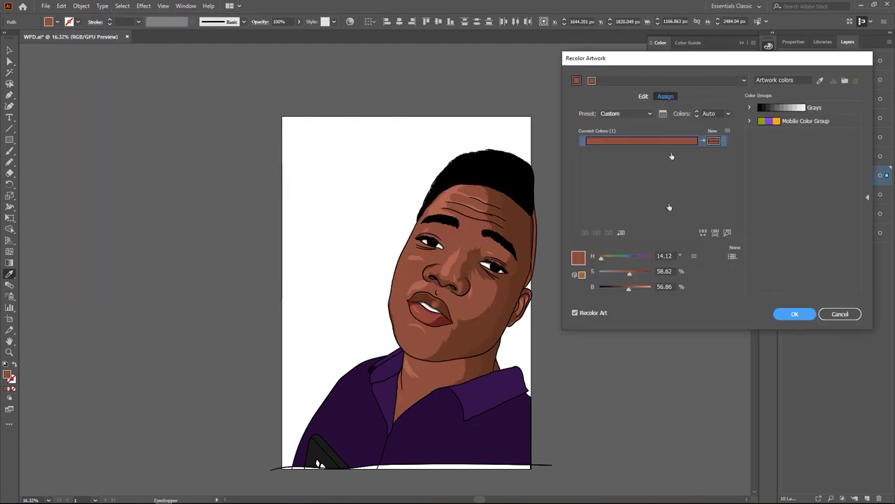
left_click(655, 278)
left_click(823, 306)
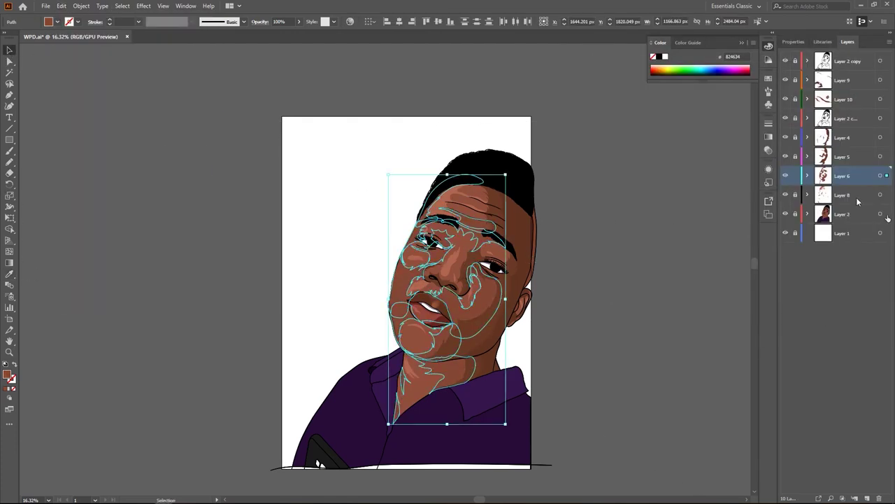
Apply an adjusted shading colour to the Layer 5 face paths via Recolor Artwork.
left_click(62, 6)
left_click(259, 168)
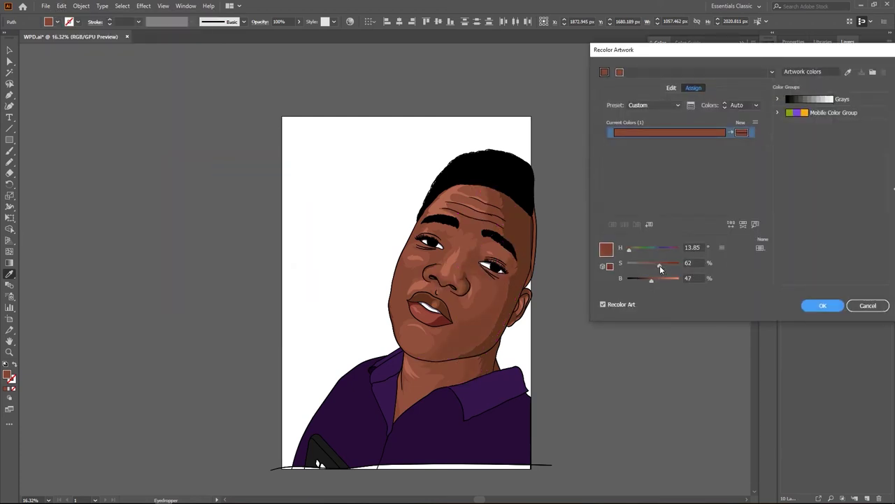
left_click(823, 306)
key("v")
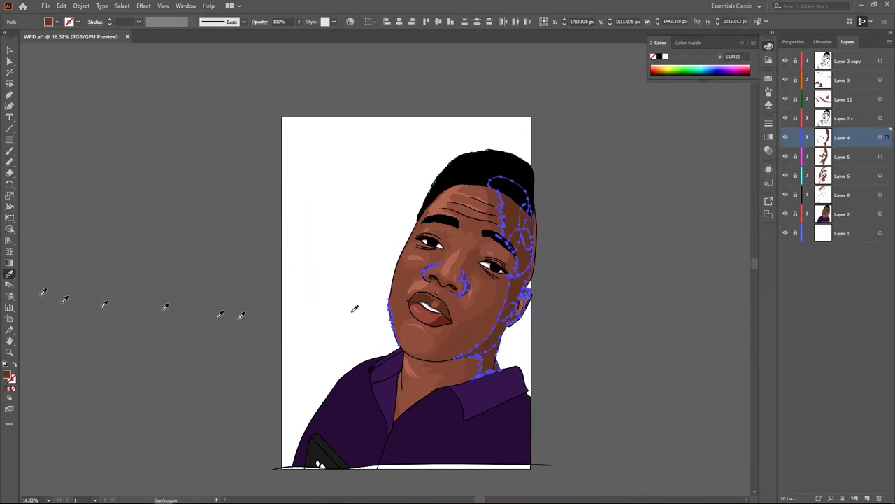
Brighten the skin path and raise its saturation to 57 in Recolor Artwork.
left_click(62, 6)
left_click(259, 168)
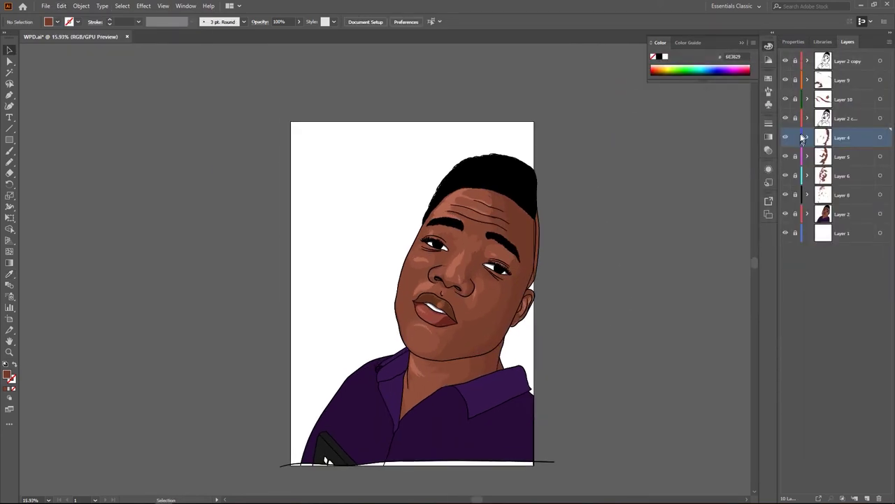
left_click(61, 6)
left_click_drag(663, 279, 659, 279)
left_click(658, 266)
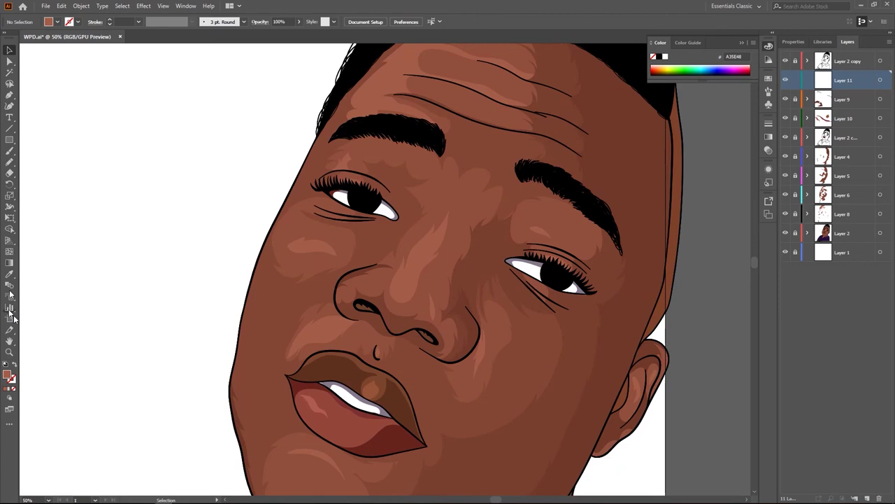
double_click(8, 376)
Set the fill to D39685 and draw light highlights on the nose and forehead.
left_click(372, 210)
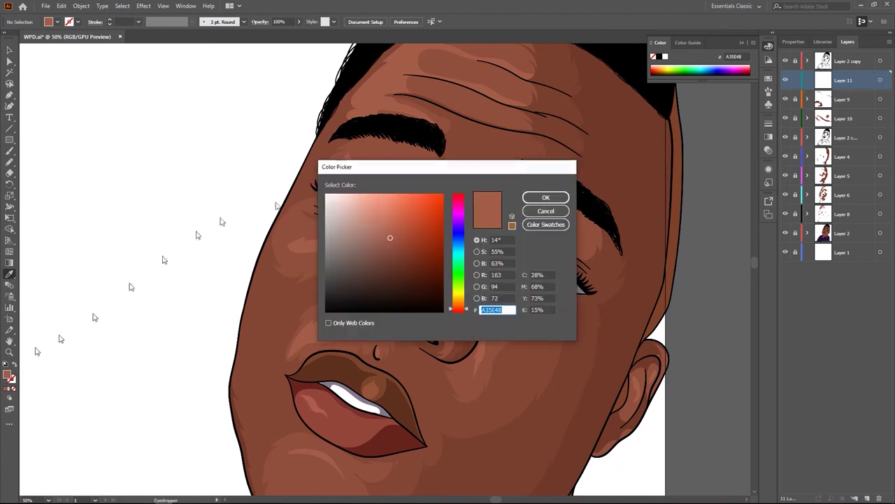
key("Return")
key("n")
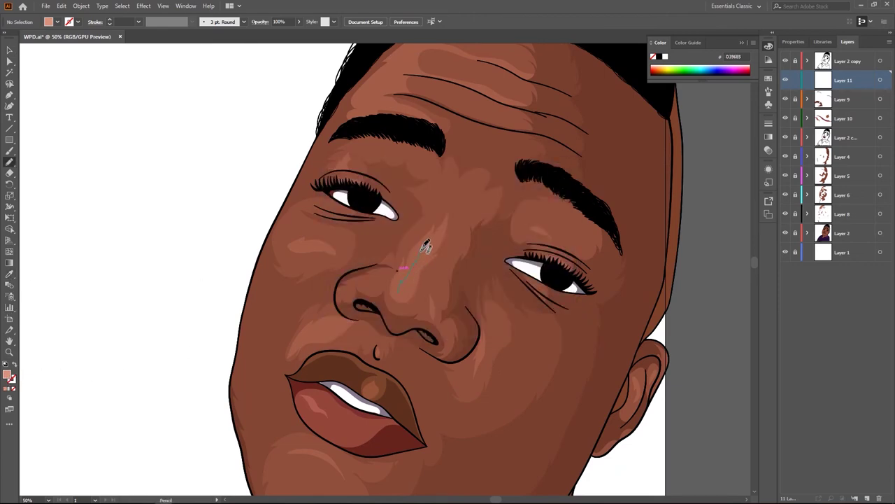
left_click_drag(403, 296, 506, 343)
scroll(486, 356, "up", 1)
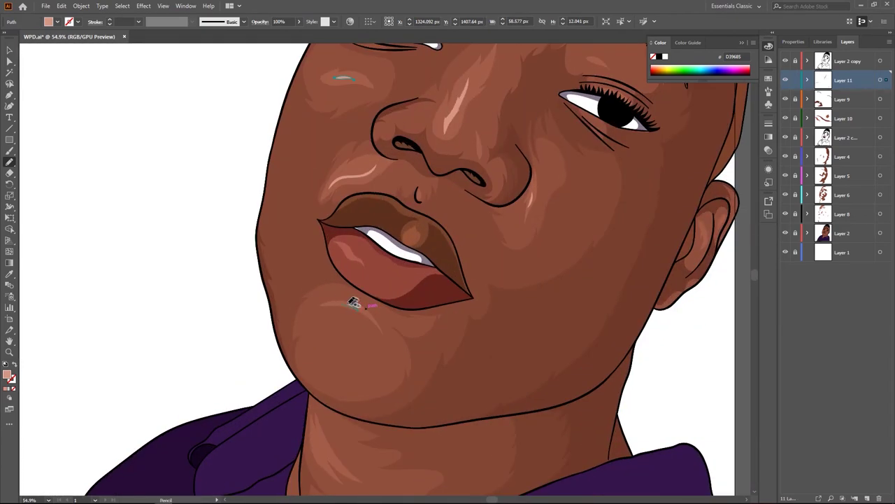
scroll(364, 301, "up", 5)
scroll(385, 280, "up", 2)
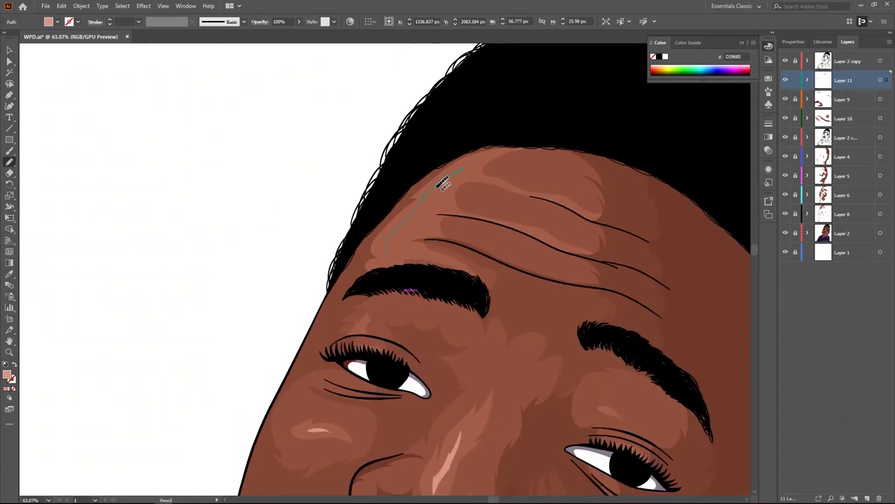
left_click_drag(423, 212, 389, 250)
scroll(496, 320, "down", 2)
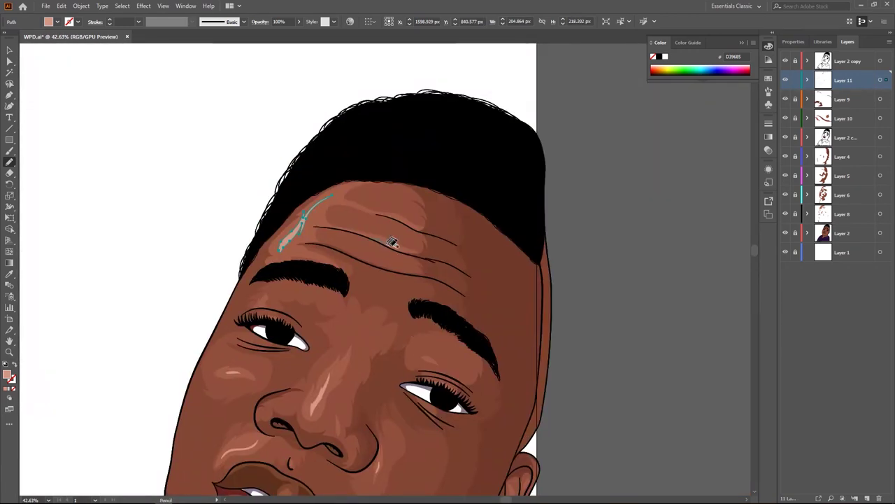
scroll(389, 211, "down", 3)
scroll(444, 278, "up", 3)
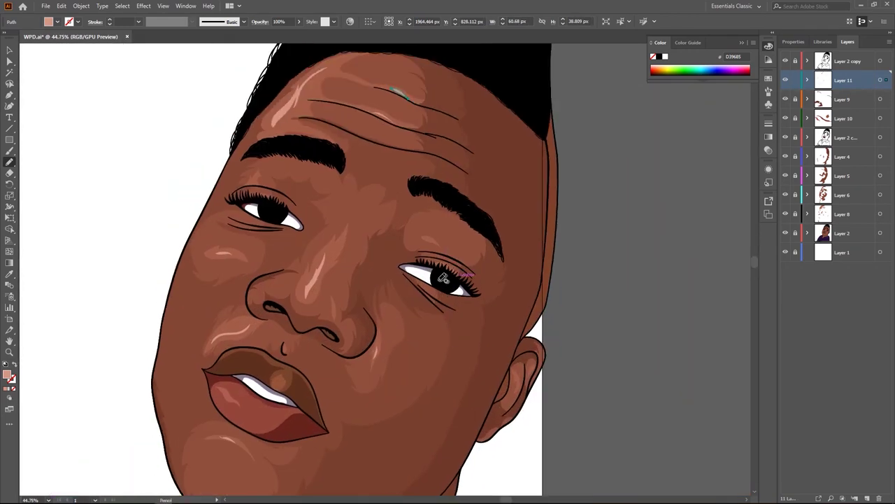
On new Layer 12, draw an eye highlight and fill it with pale FFE8E3.
key("ctrl+l")
scroll(454, 266, "up", 2)
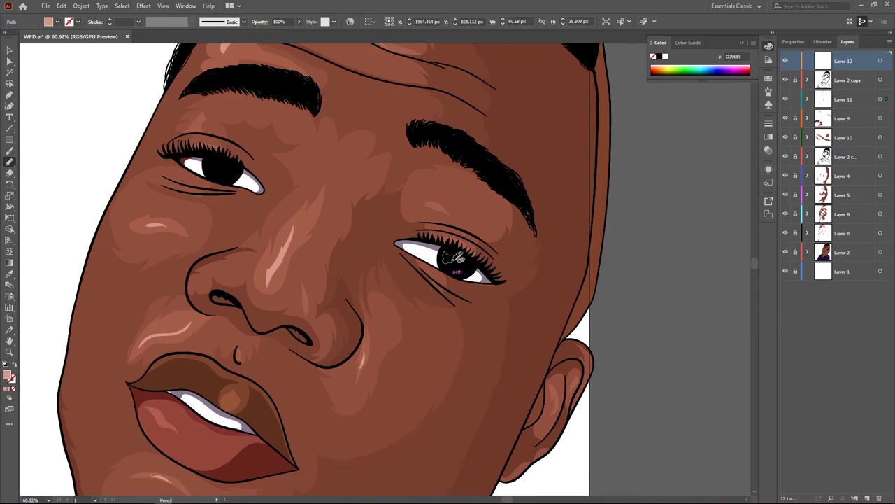
left_click_drag(451, 256, 458, 261)
scroll(435, 287, "down", 2)
scroll(404, 251, "down", 3)
key("v")
left_click(372, 231)
double_click(10, 375)
key("Return")
left_click(408, 244)
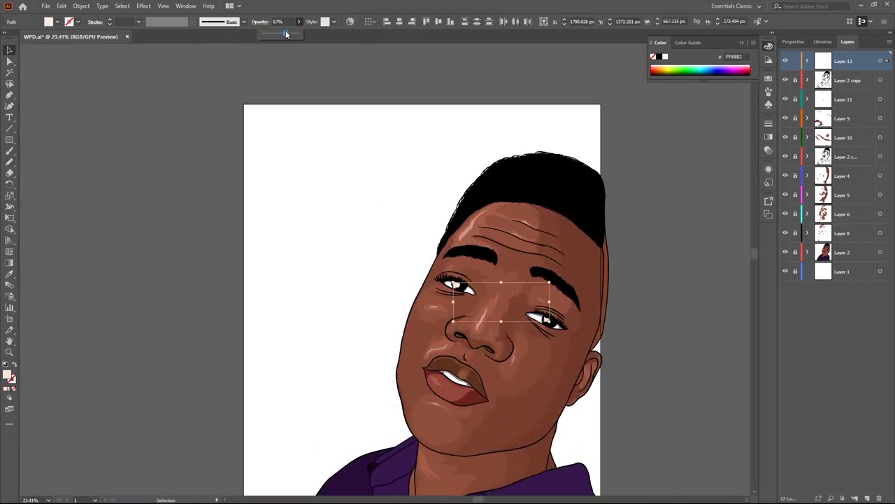
Check the eye highlights and add an empty Layer 13 on top.
scroll(561, 384, "down", 3)
scroll(562, 384, "up", 3)
scroll(545, 376, "up", 1)
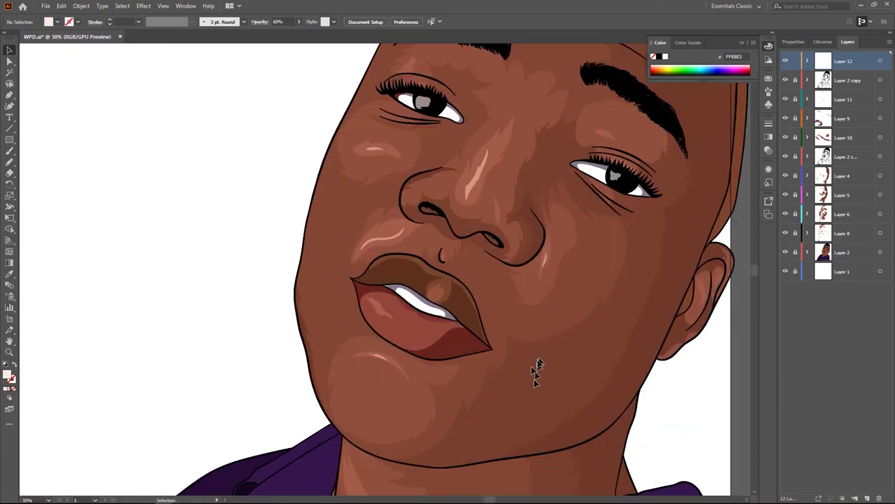
scroll(536, 369, "down", 1)
scroll(492, 398, "down", 1)
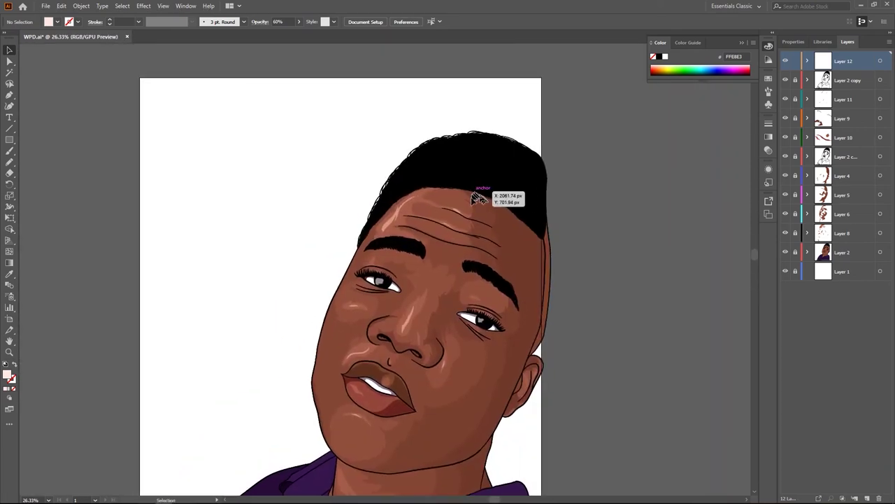
scroll(480, 193, "up", 1)
key("ctrl+l")
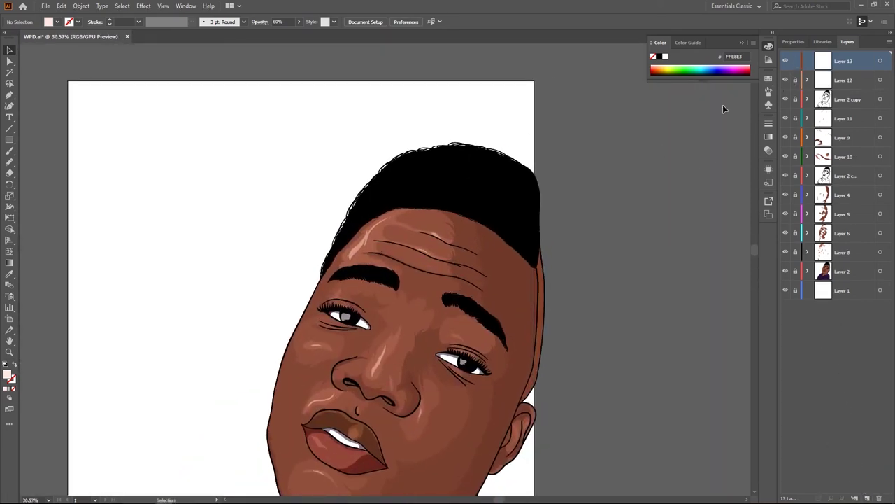
Swap fill and stroke and give the stroke a gradient with a dark purple stop.
key("shift+x")
left_click(69, 22)
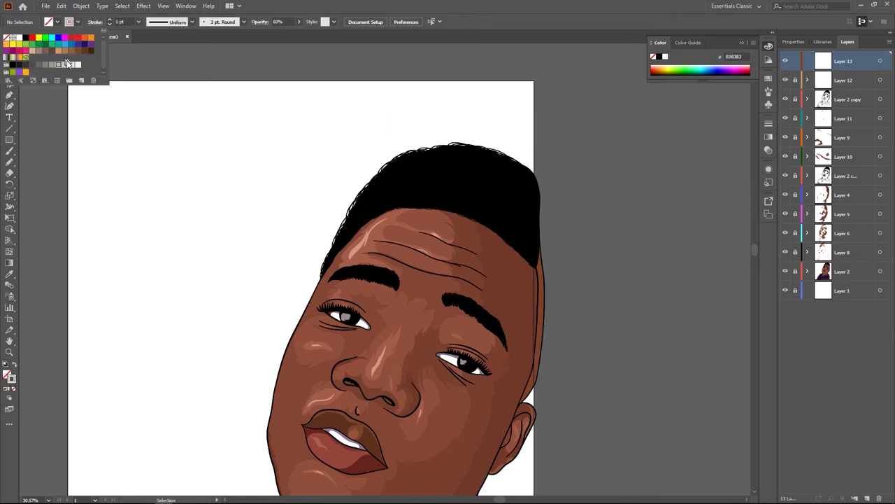
left_click(185, 6)
left_click(280, 236)
double_click(741, 196)
left_click_drag(700, 292, 715, 293)
left_click(671, 201)
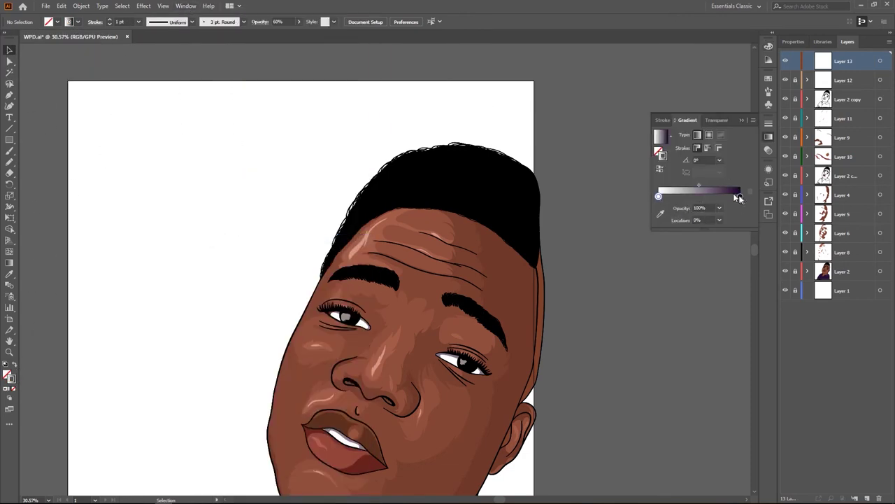
Set the left gradient stop to 1F002A and shift the midpoint left.
double_click(659, 197)
type("1F002A")
key("Return")
left_click_drag(679, 185, 673, 186)
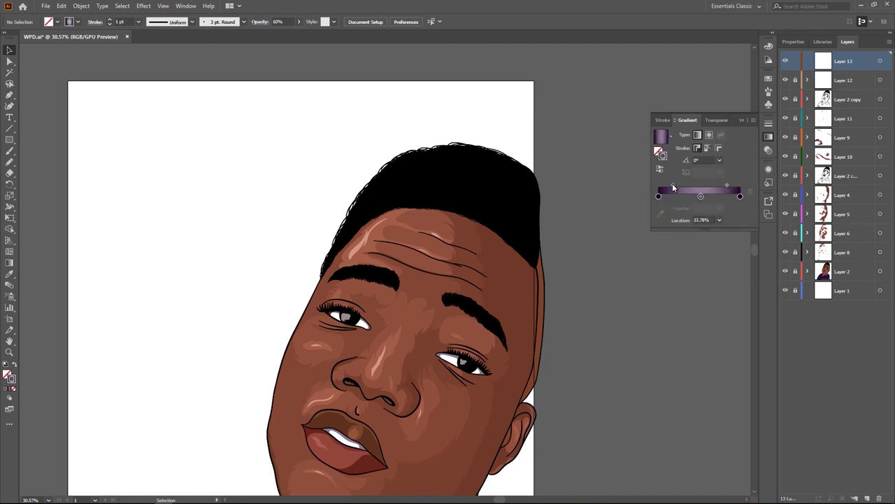
double_click(658, 196)
key("Escape")
Paint dark-purple gradient strands across the hair with the Paintbrush.
key("b")
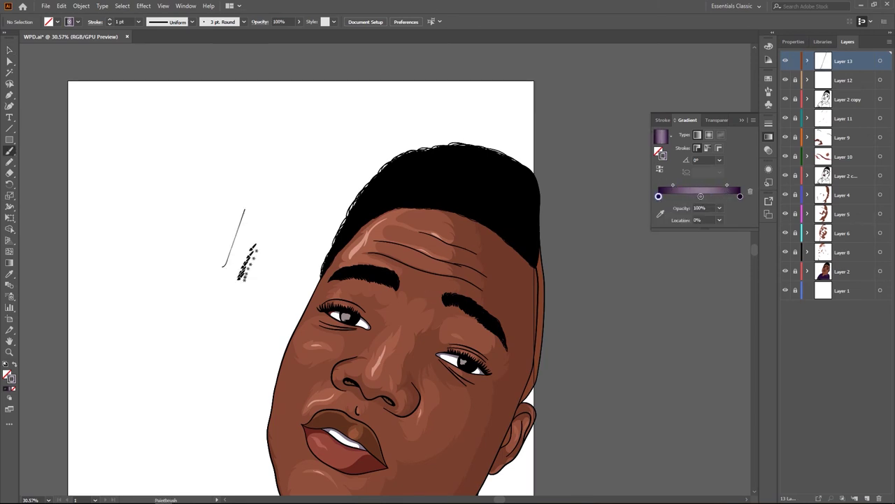
left_click(172, 22)
key("Escape")
scroll(259, 255, "up", 1)
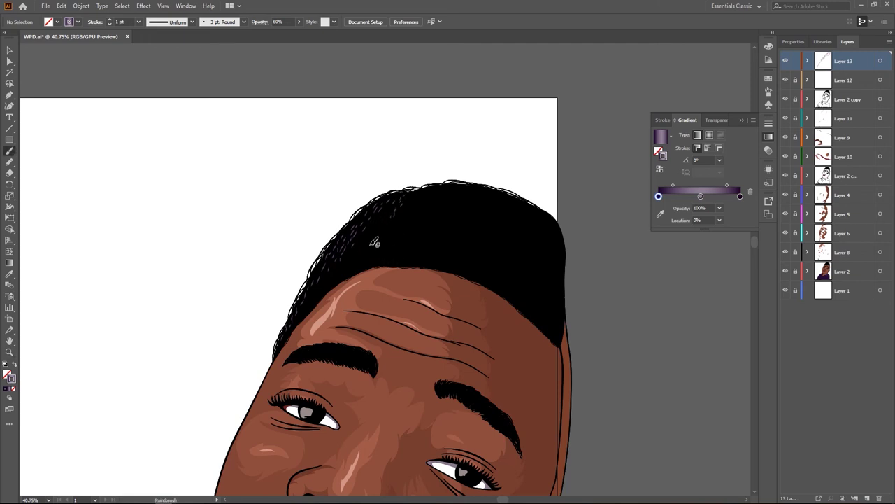
left_click_drag(388, 230, 380, 253)
scroll(423, 205, "down", 2)
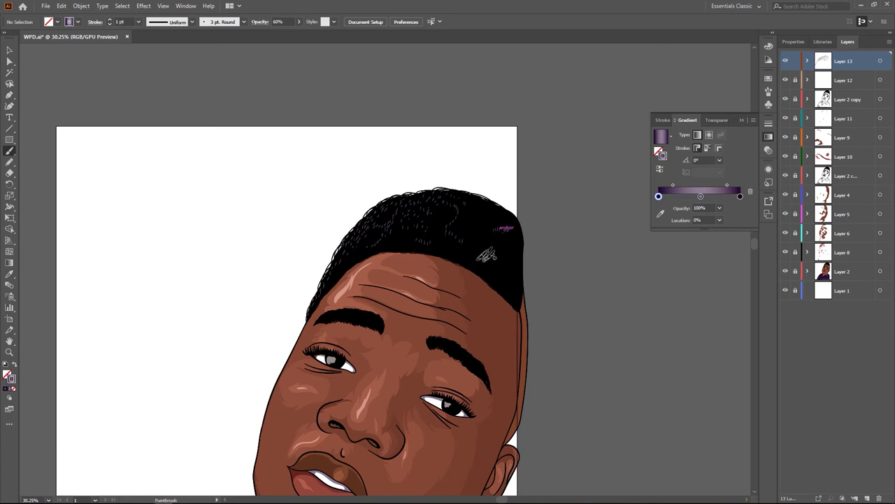
scroll(486, 256, "down", 1)
scroll(330, 205, "up", 2)
scroll(354, 196, "up", 1)
scroll(353, 175, "up", 1)
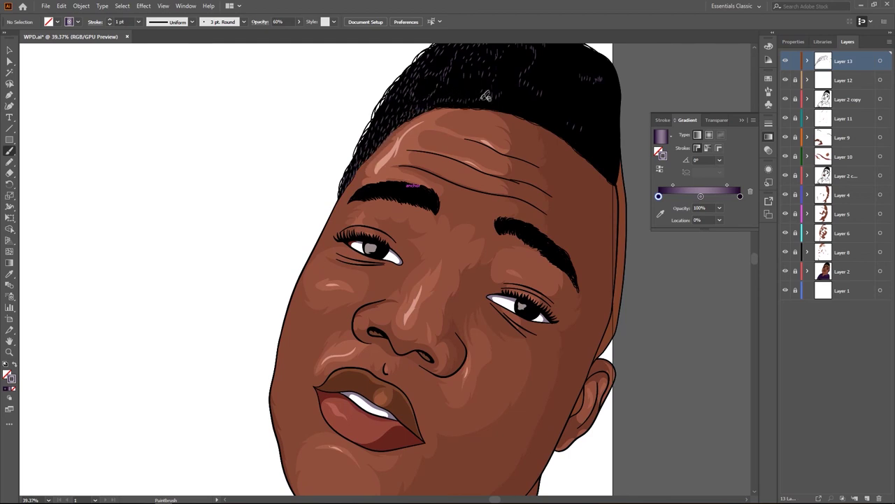
scroll(468, 256, "down", 1)
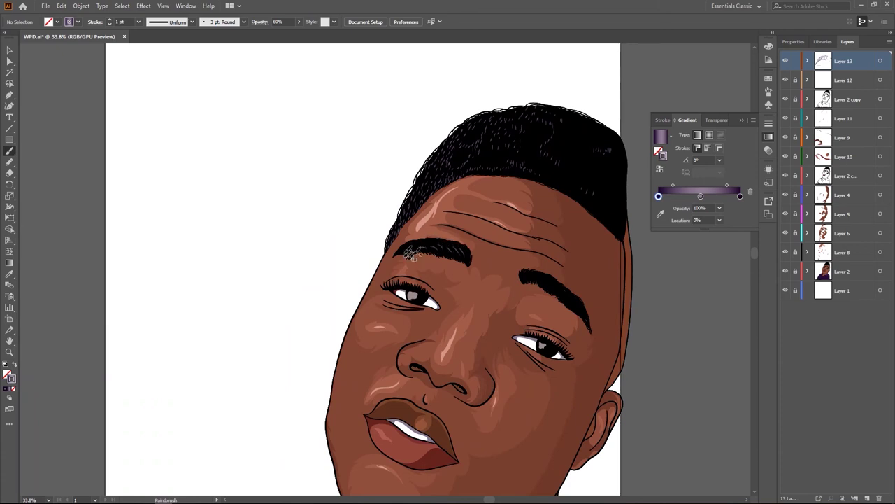
scroll(462, 261, "down", 2)
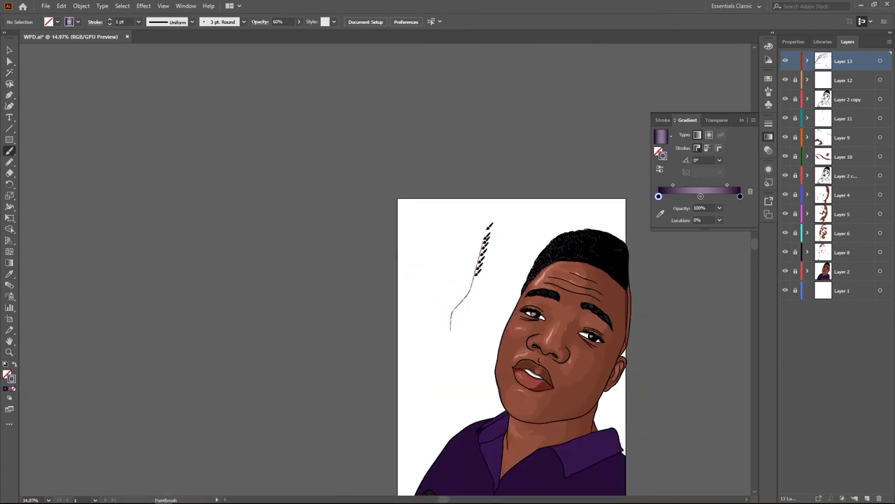
scroll(461, 261, "up", 1)
Select the painted hair strands and fade them to 24% opacity.
key("v")
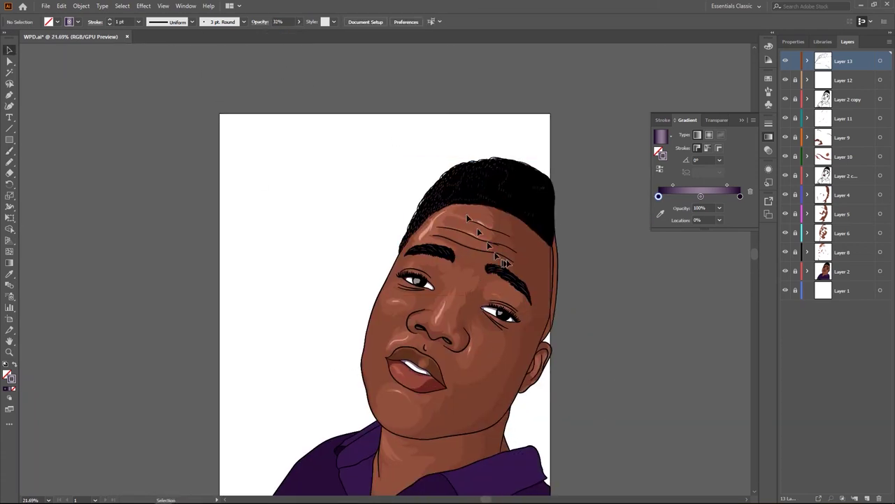
key("ctrl+minus")
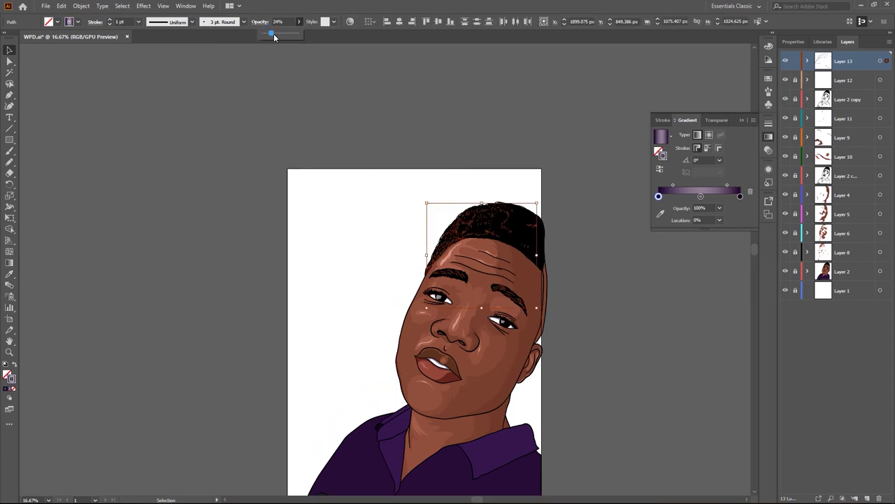
scroll(521, 264, "down", 2)
left_click(521, 265)
scroll(521, 264, "up", 3)
left_click(880, 270)
Select the shirt path and open the Baroque swatch library to browse fills.
key("a")
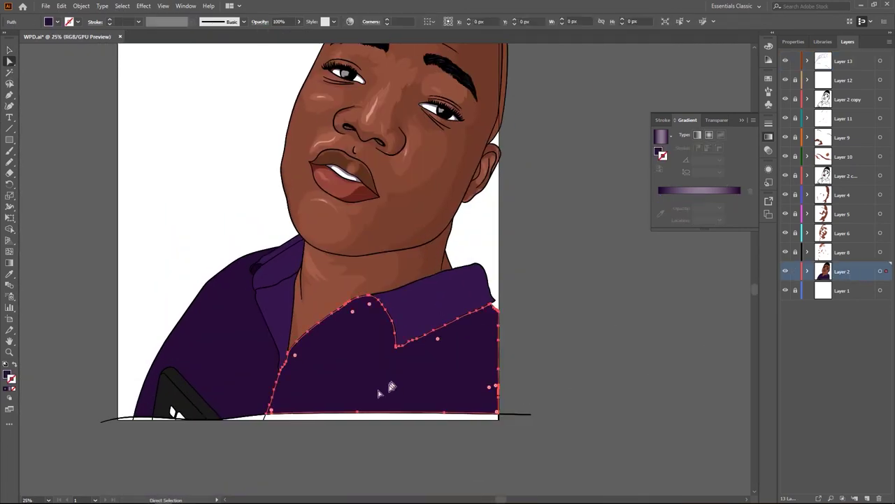
key("ctrl+minus")
left_click(48, 21)
left_click(102, 33)
mouse_move(151, 234)
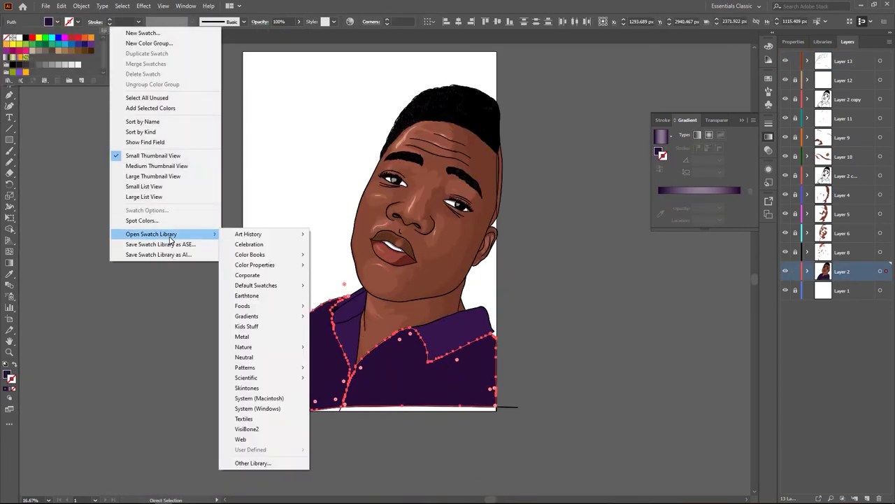
left_click(333, 244)
mouse_move(408, 234)
left_mouse_down()
mouse_move(63, 96)
mouse_move(103, 79)
left_mouse_up()
left_click(103, 32)
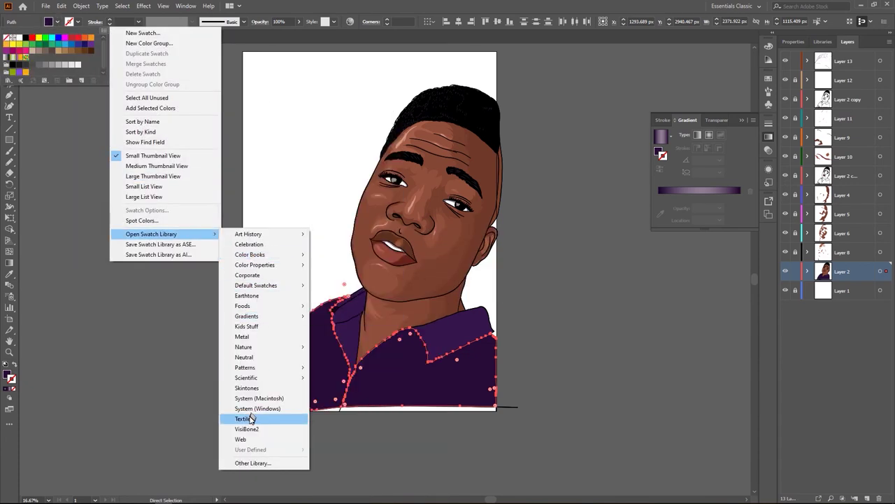
Open and close the Textiles swatch library while browsing shirt fills.
left_click(249, 423)
left_click(161, 105)
left_click(163, 96)
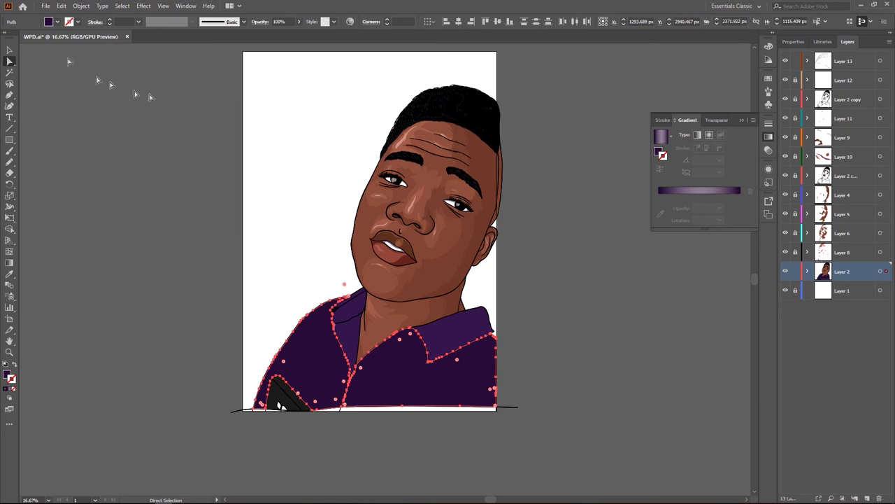
left_click(54, 22)
left_click(105, 32)
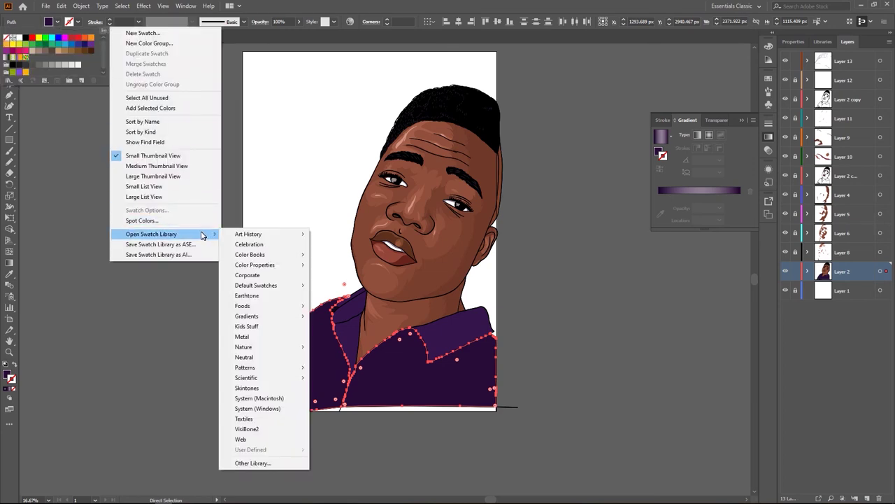
left_click(162, 6)
Look through the Pattern Options and Symbols panels.
left_click(186, 5)
left_click(231, 355)
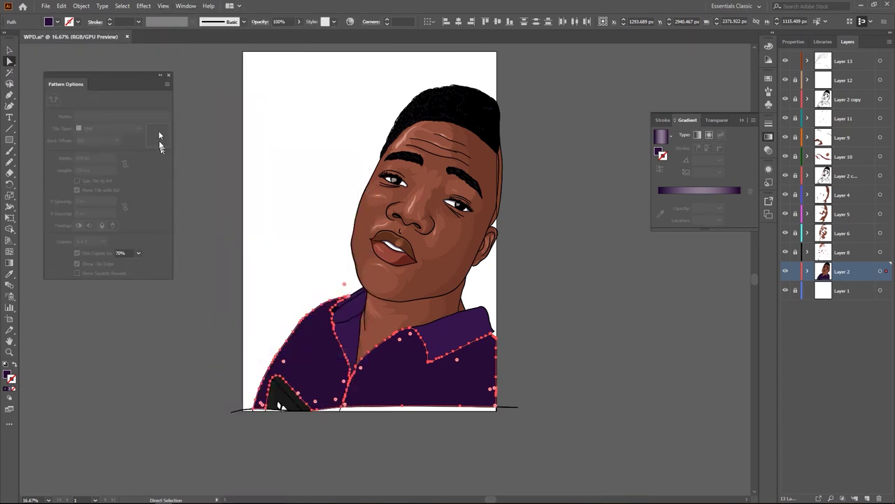
left_click(169, 74)
left_click(185, 5)
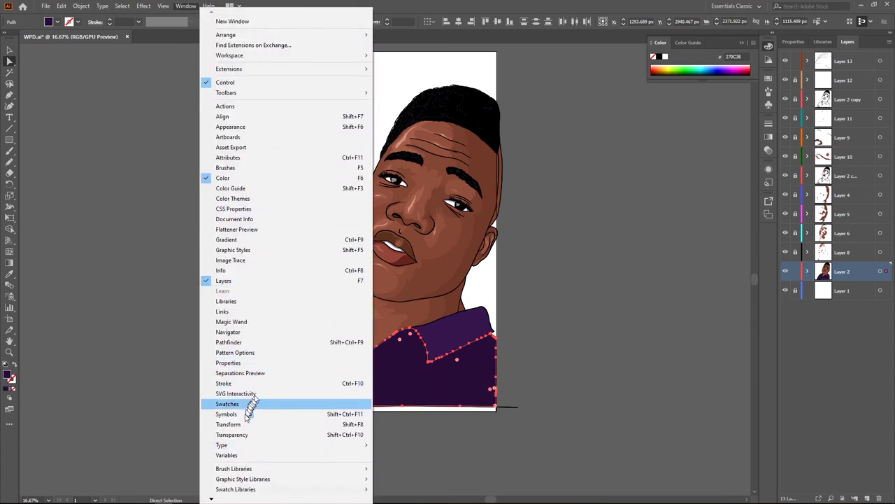
left_click(226, 414)
left_click(752, 74)
left_click(185, 6)
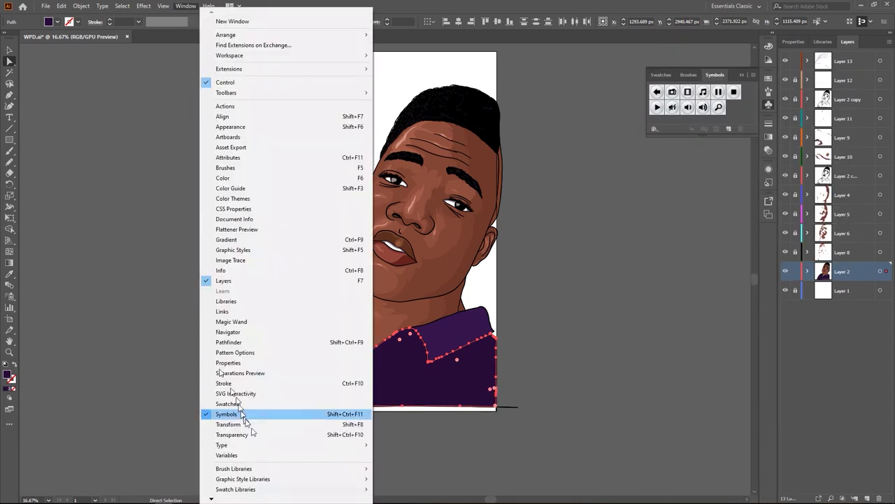
Fill the shirt with the Sweets library floral pattern after trying pink and purple.
left_click(224, 406)
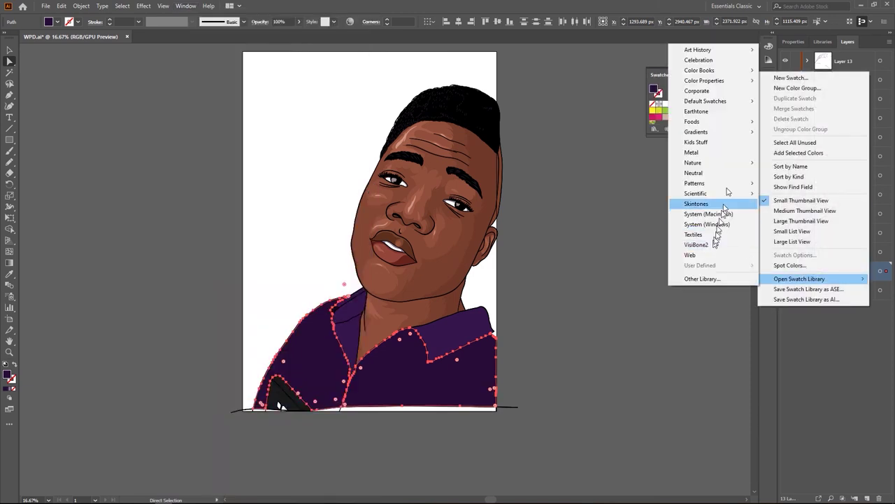
left_click(780, 154)
left_click(79, 286)
left_click(79, 288)
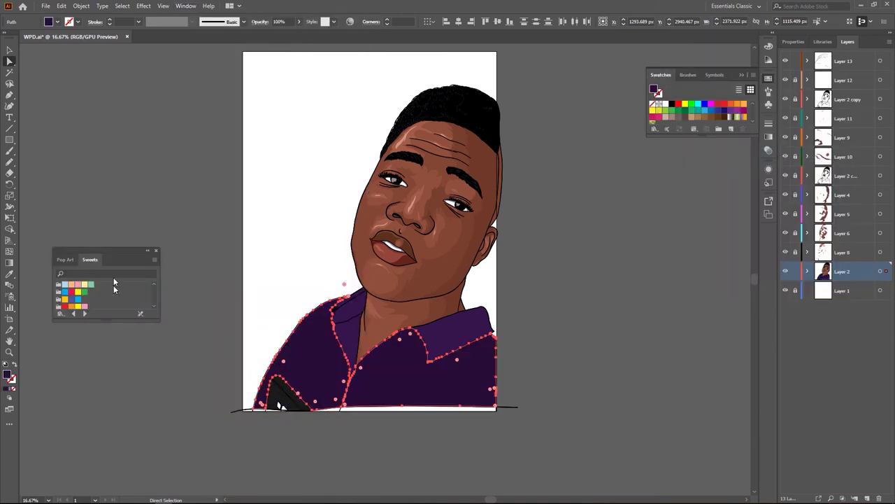
left_click(575, 365)
Edit the shirt's floral pattern with a Hex by Row tile type and return to the artwork.
left_click(314, 328)
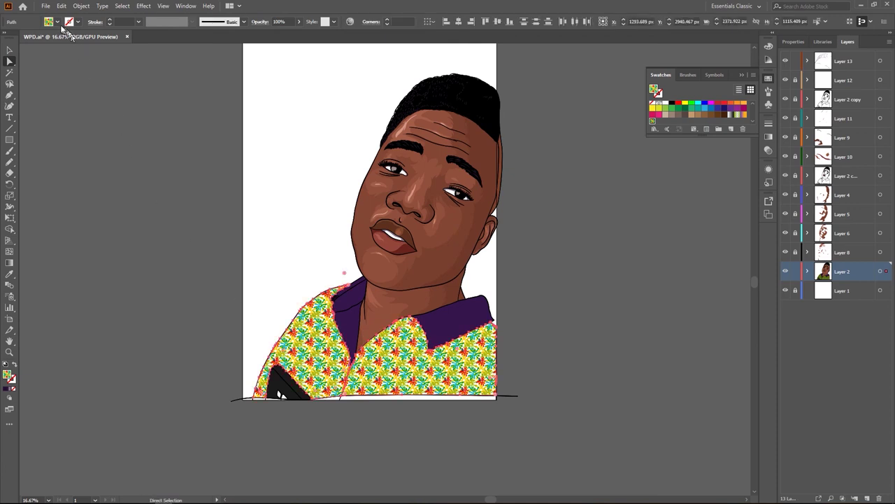
left_click(57, 22)
left_click(44, 80)
left_click(167, 84)
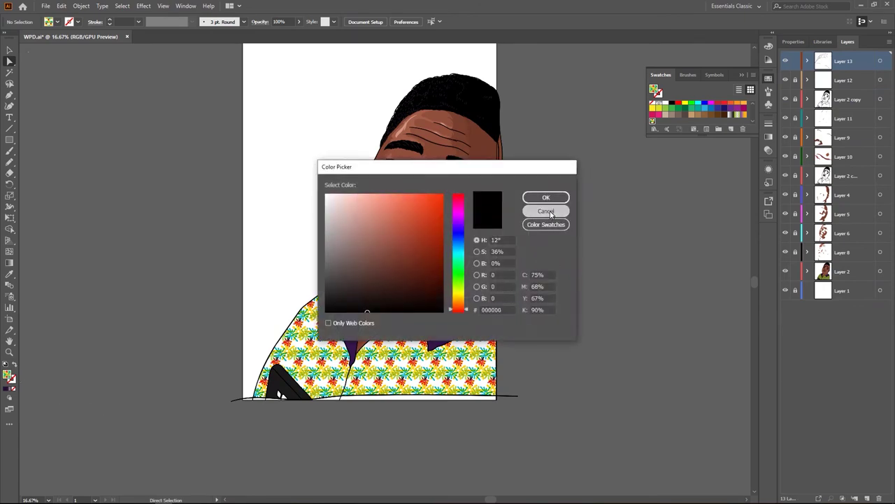
left_click(546, 212)
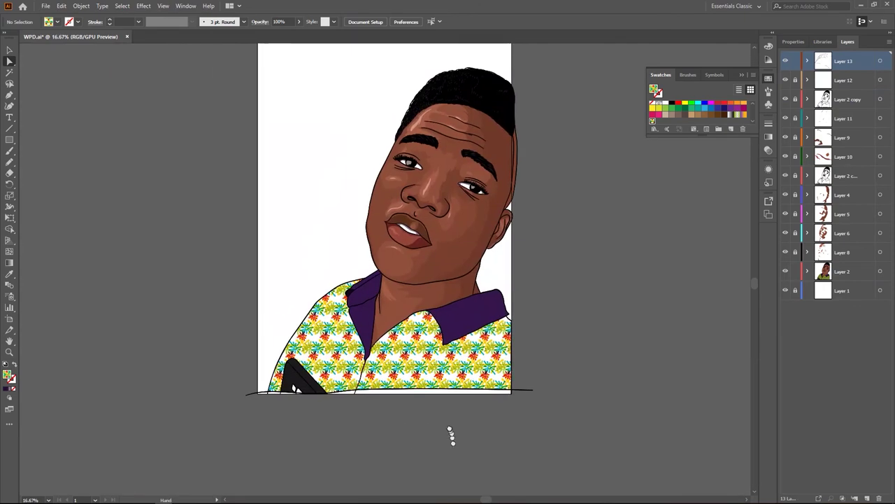
key("ctrl+equal")
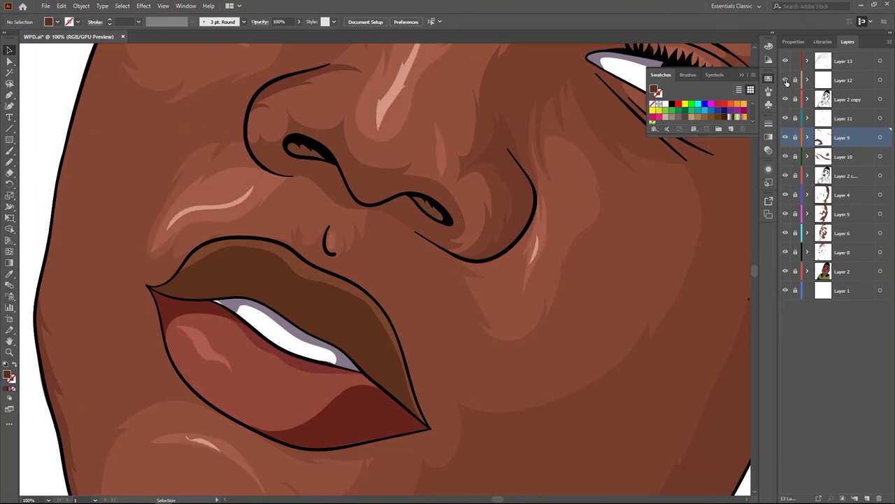
Draw a rectangle of about 2064 × 3071 px over the portrait's artboard.
key("n")
scroll(238, 299, "up", 2)
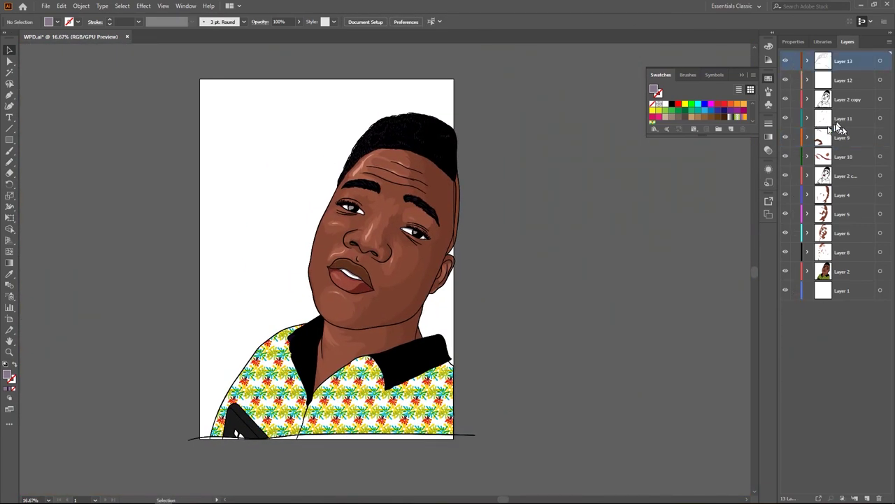
left_click_drag(242, 90, 454, 405)
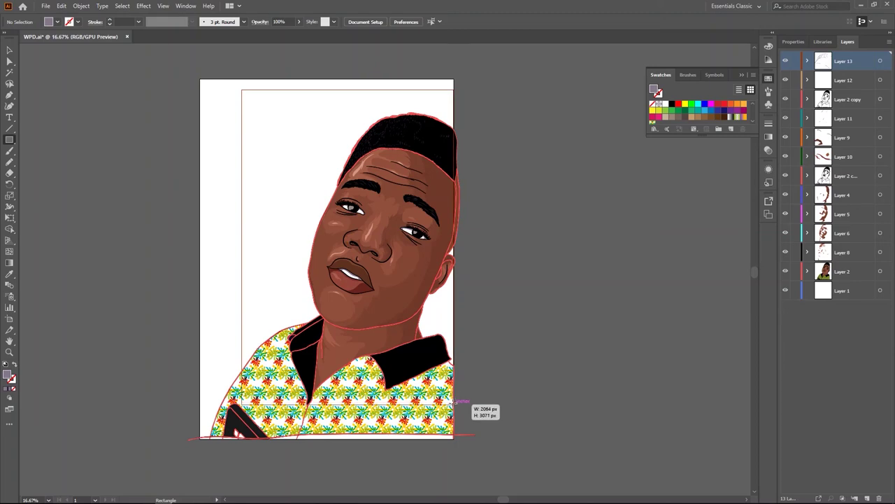
Select all the artwork and clip it to the rectangle with Make Clipping Mask.
key("v")
key("ctrl+a")
right_click(389, 287)
left_click(431, 369)
left_click(542, 378)
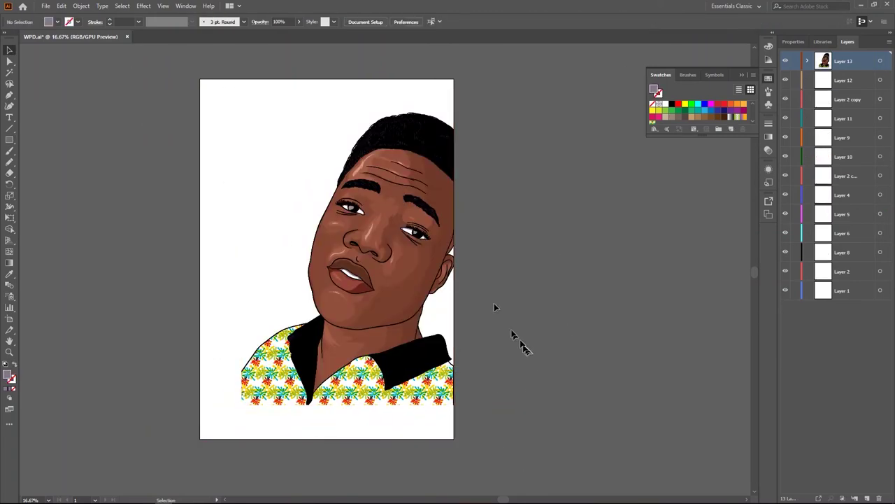
Fill the collar black and move the clipped portrait down and right.
left_click(10, 61)
key("ctrl+equal")
double_click(10, 376)
left_click(544, 197)
key("ctrl+minus")
key("v")
left_click_drag(372, 281, 389, 317)
left_click(161, 231)
Draw a page-sized rectangle around the portrait with a red 36 pt stroke.
left_click(10, 139)
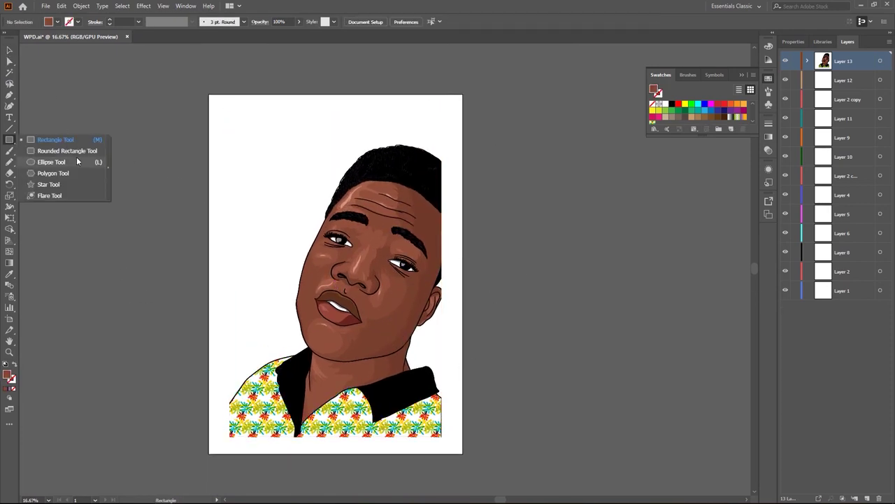
left_click(58, 144)
left_click_drag(230, 116, 442, 436)
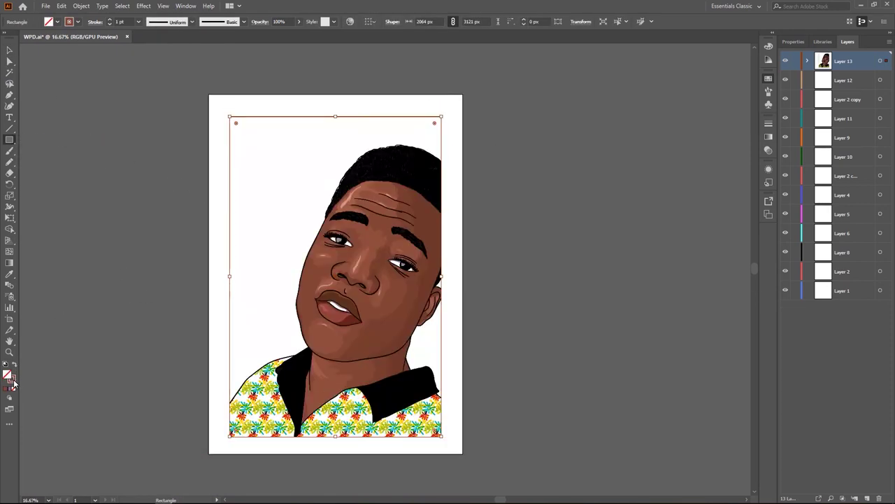
double_click(12, 378)
left_click(546, 197)
left_click(110, 22)
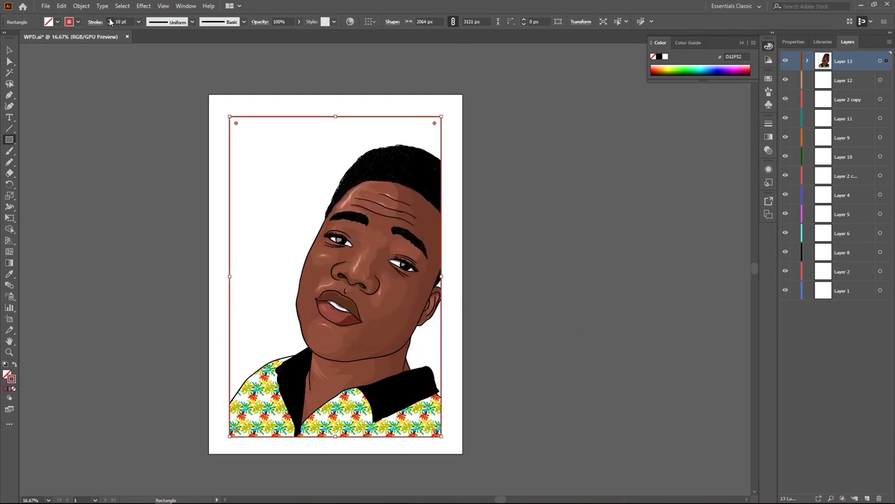
key("v")
scroll(471, 304, "down", 2)
scroll(440, 172, "up", 4)
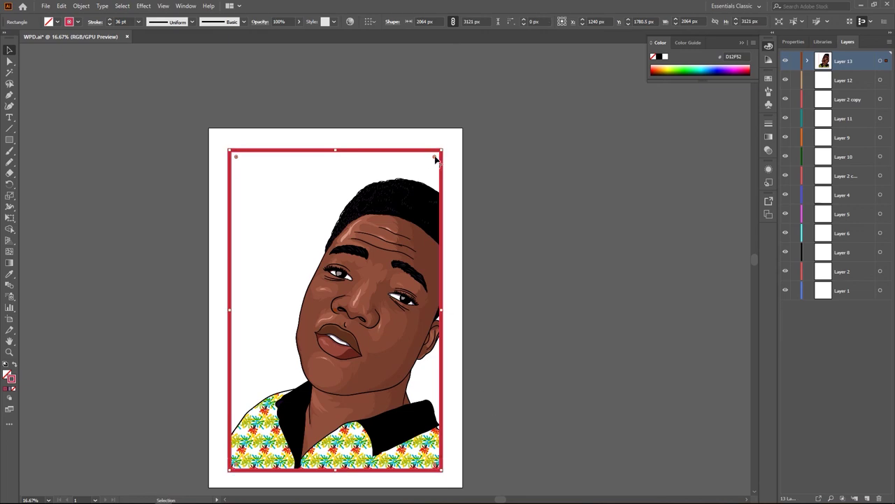
Round the frame's top-right corner strongly and its bottom corners slightly.
key("a")
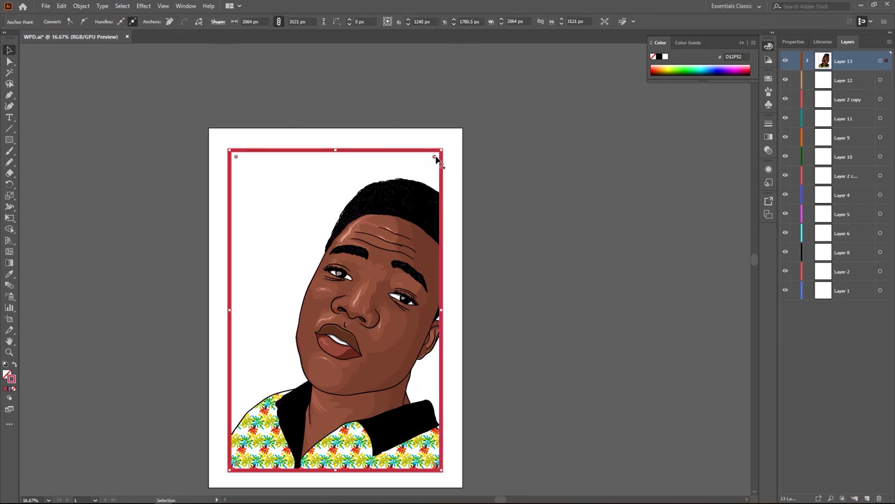
left_click_drag(406, 189, 405, 186)
scroll(230, 462, "down", 1)
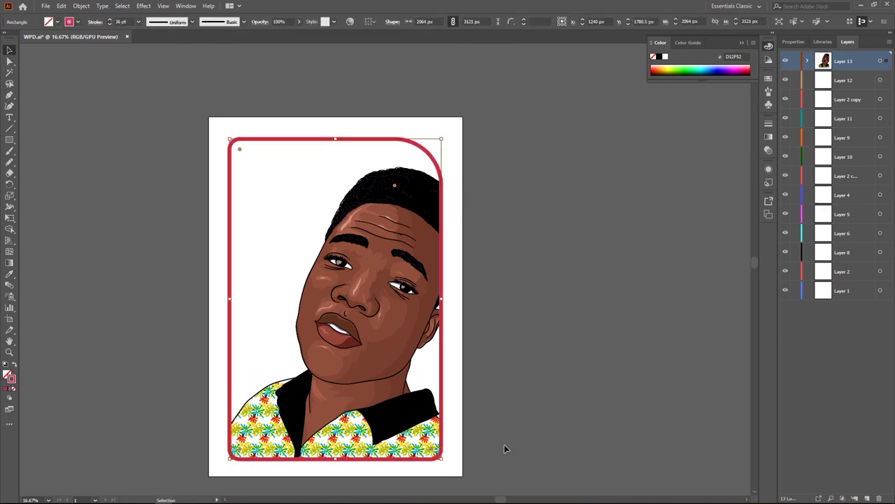
scroll(506, 449, "up", 4)
scroll(496, 391, "down", 4)
scroll(310, 392, "up", 3)
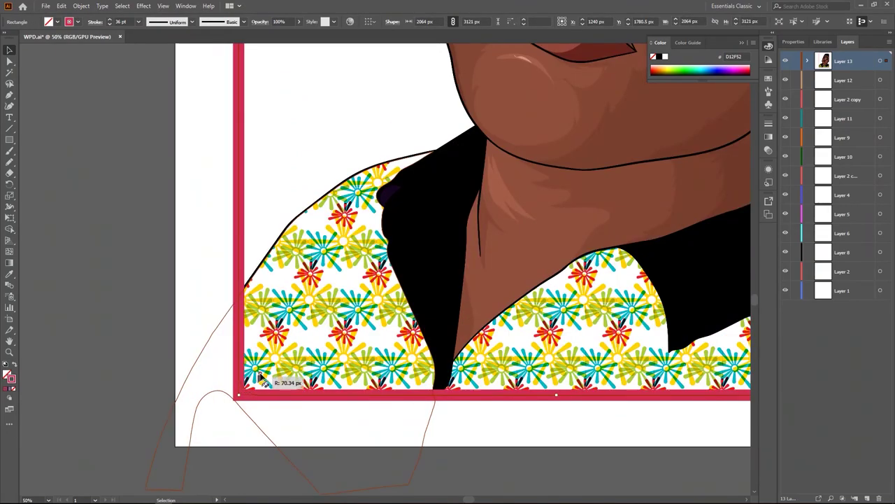
left_click_drag(259, 378, 261, 376)
scroll(261, 377, "down", 3)
left_click(432, 399)
scroll(280, 378, "up", 3)
scroll(264, 369, "down", 2)
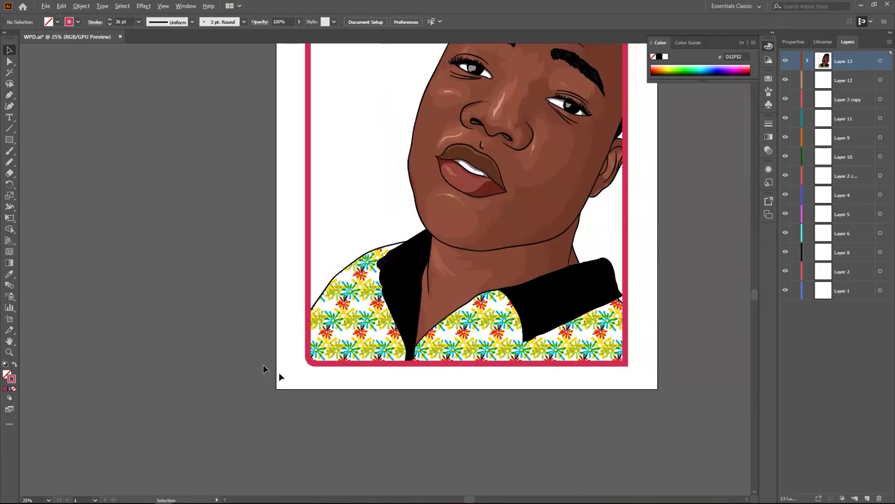
scroll(312, 365, "up", 3)
scroll(400, 394, "down", 4)
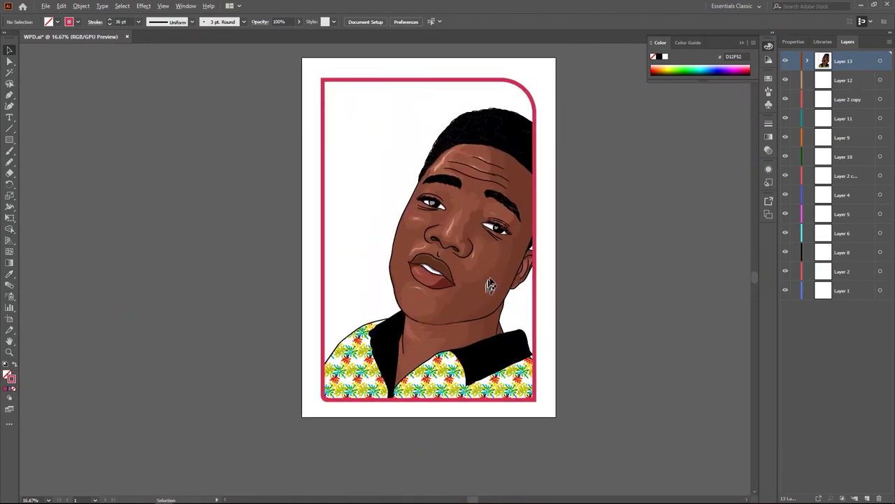
Duplicate the portrait offset left, send it behind the original, and set 50% opacity.
left_click_drag(490, 284, 458, 304)
right_click(434, 275)
left_click(599, 413)
left_click_drag(376, 299, 379, 295)
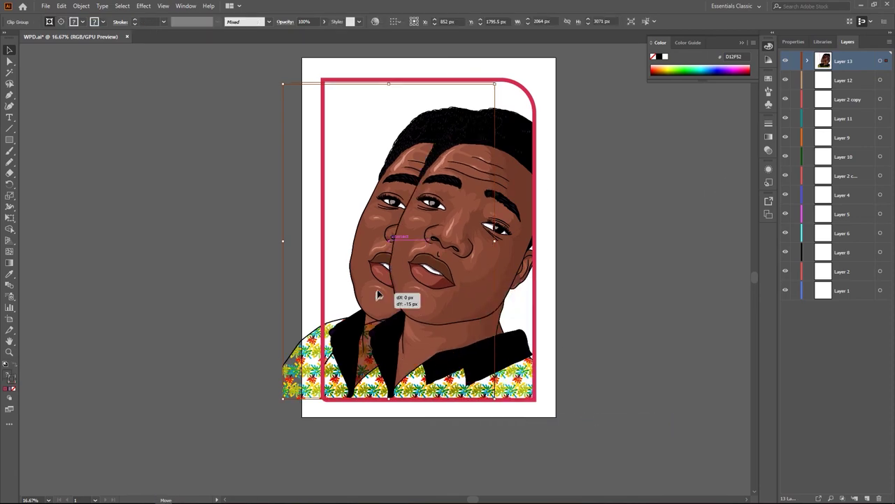
left_click_drag(307, 37, 299, 34)
left_click(620, 195)
Draw a rectangle over the card and clip all the artwork inside it.
key("m")
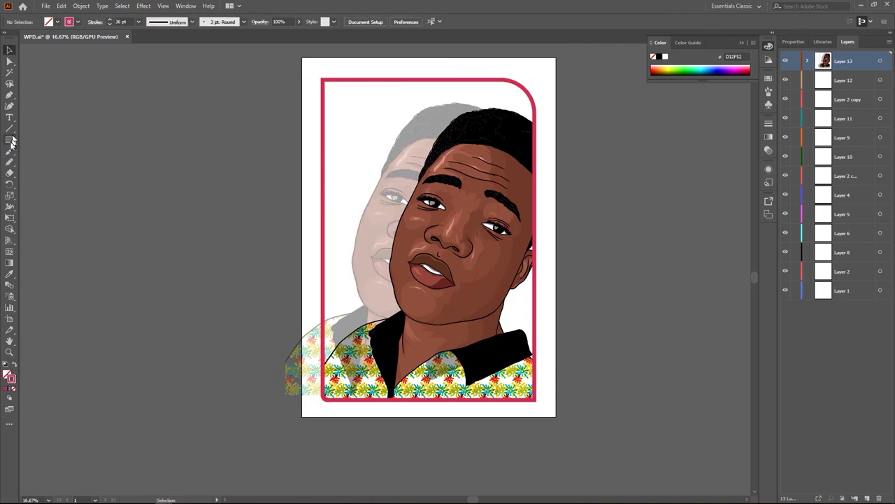
left_click_drag(324, 88, 530, 400)
key("shift+x")
key("v")
left_click(319, 367, "shift")
right_click(458, 289)
left_click(530, 369)
key("ctrl+z")
right_click(468, 274)
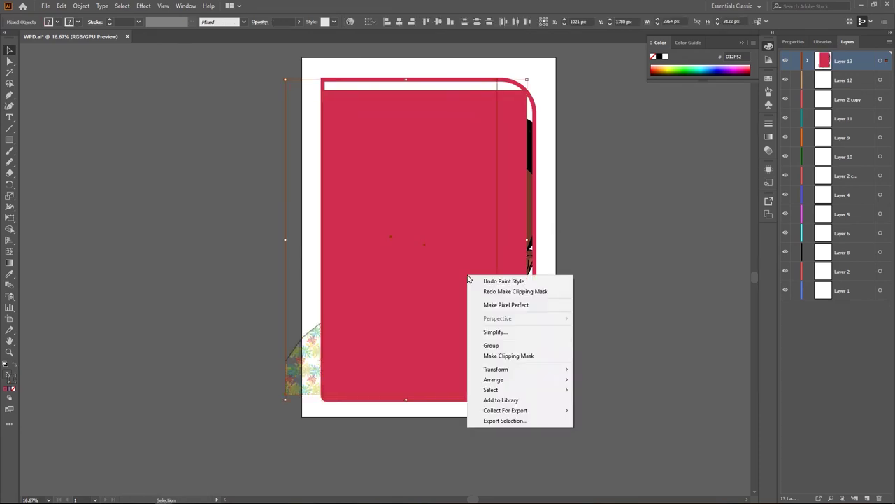
left_click(498, 356)
Bring the front portrait to the top and add a new layer for the label.
right_click(409, 134)
left_click(553, 248)
left_click_drag(482, 249, 488, 276)
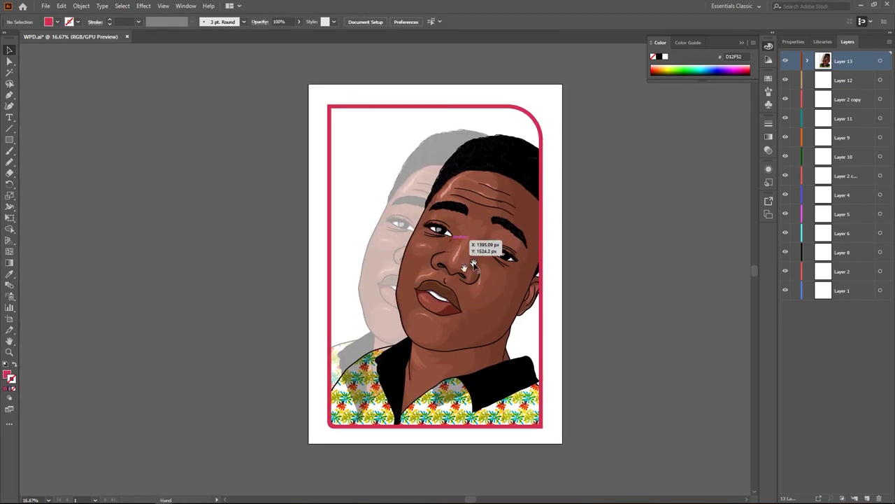
left_click_drag(551, 342, 508, 333)
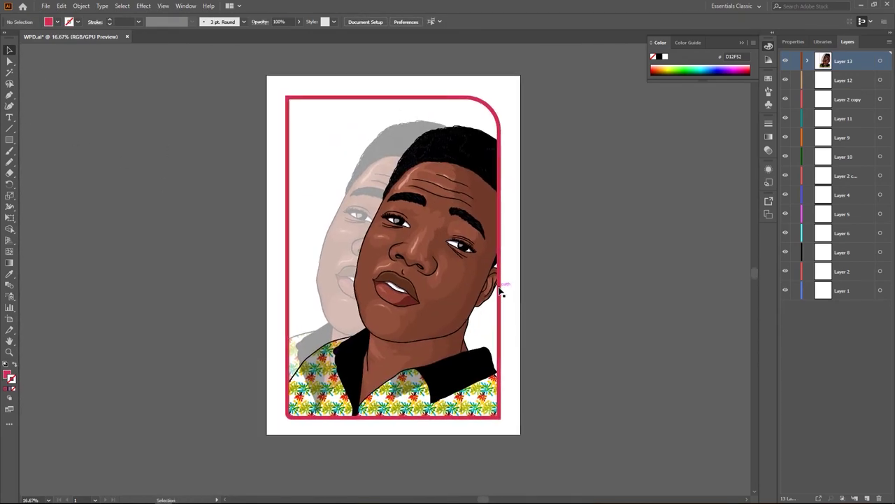
scroll(595, 294, "down", 1)
key("ctrl+l")
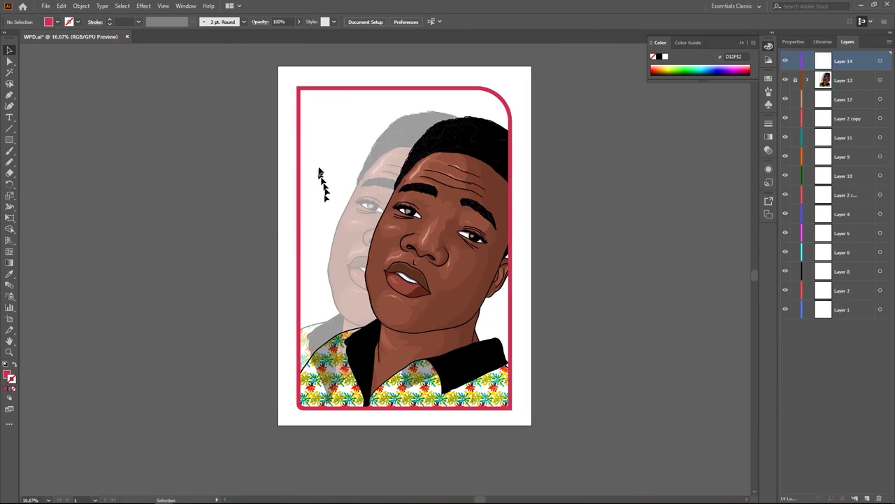
Type the text 'MacToon' and move it to the card's lower right.
key("t")
left_click(324, 149)
key("BackSpace")
type("MacToon")
left_click(9, 50)
mouse_move(352, 149)
left_mouse_down()
mouse_move(151, 149)
mouse_move(475, 375)
left_mouse_up()
Set 'MacToon' in Playball with white fill and tilt it along the collar.
left_click(370, 21)
left_click(430, 105)
double_click(7, 376)
left_click(326, 185)
left_click(540, 194)
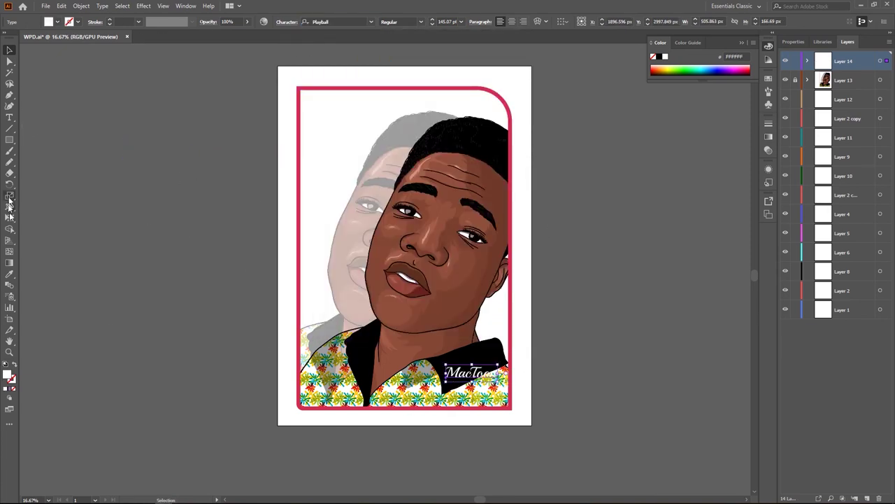
left_click(9, 218)
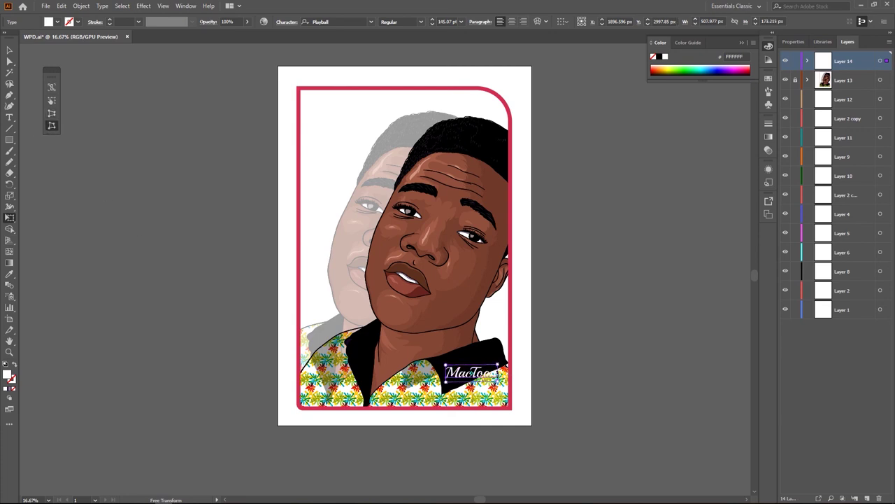
left_click_drag(508, 384, 490, 355)
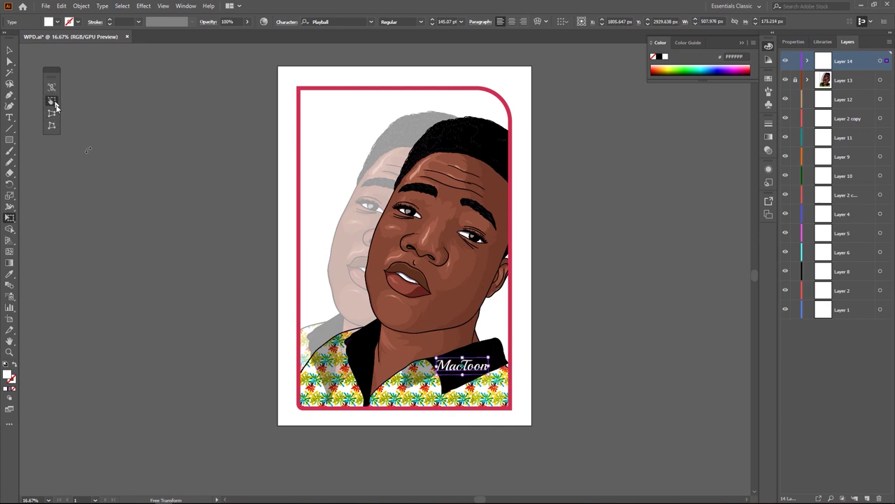